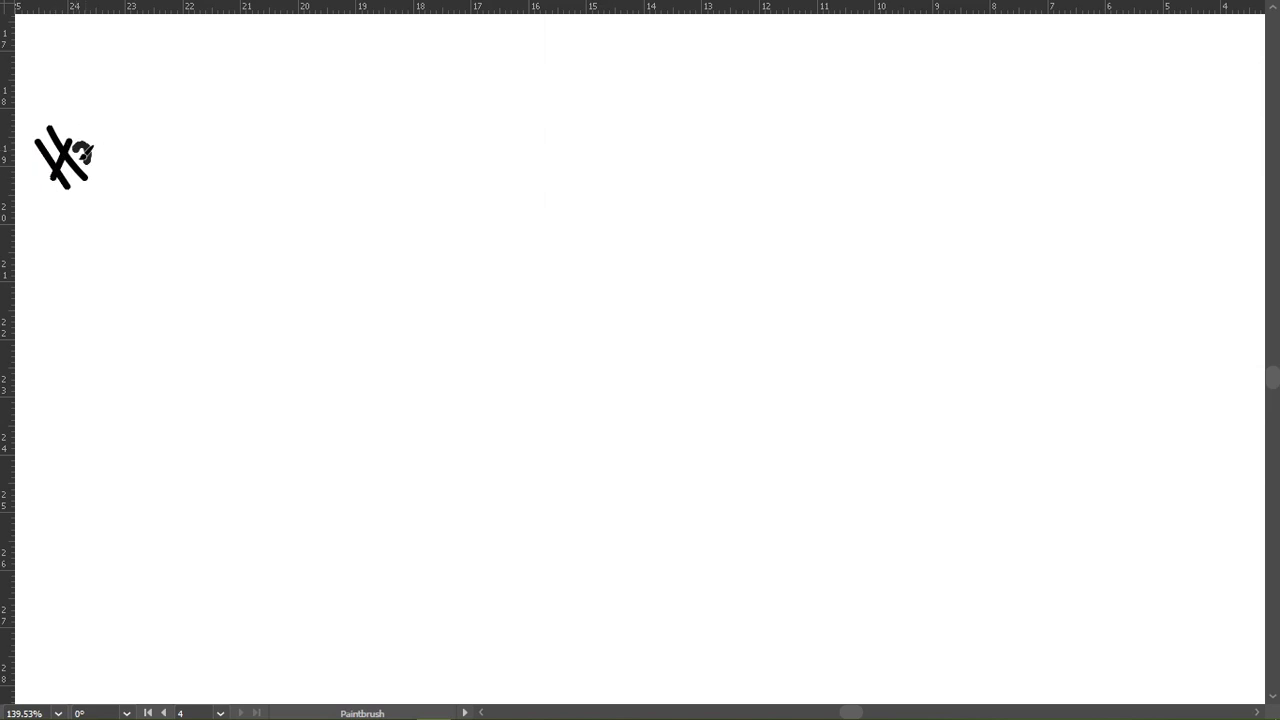
Brush-letter 'Hey guys!' and 'Happy 2023' with underlines at the top left
mouse_move(88, 152)
mouse_down()
mouse_move(183, 160)
mouse_move(229, 63)
mouse_move(90, 197)
mouse_up()
drag(45, 252, 203, 298)
mouse_move(192, 185)
mouse_down()
mouse_move(245, 195)
mouse_move(305, 160)
mouse_up()
drag(224, 230, 316, 180)
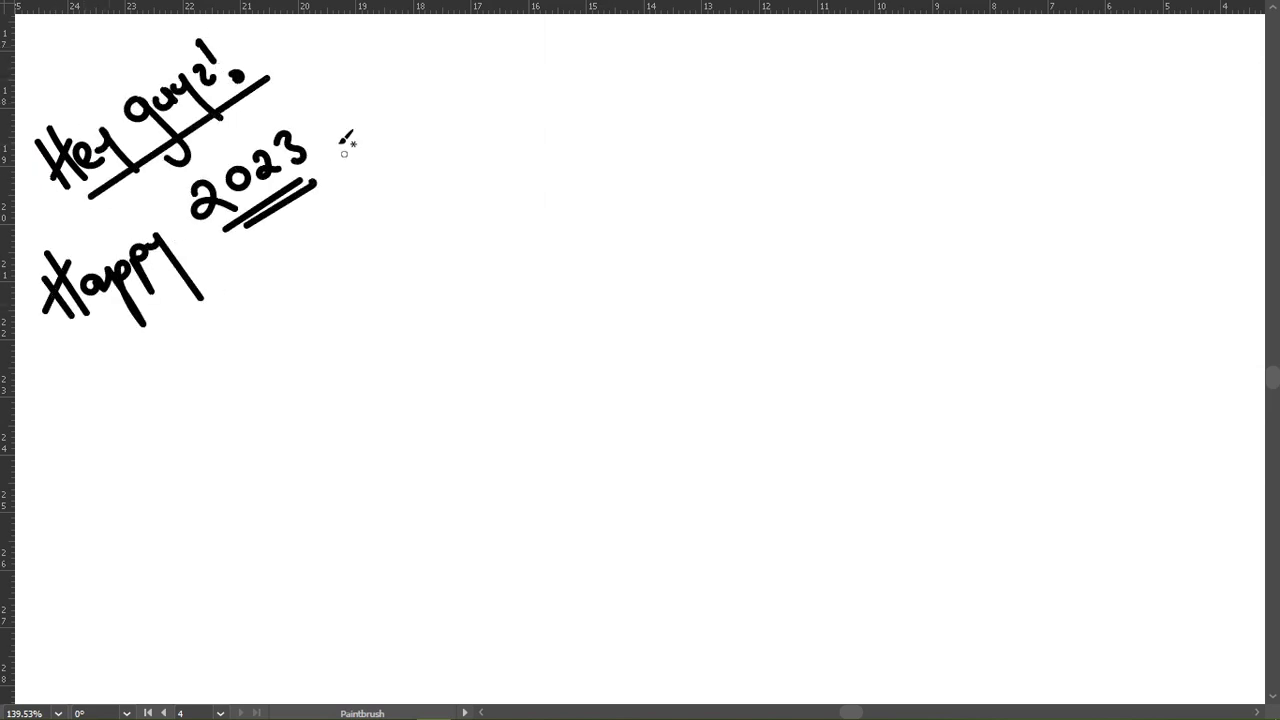
Hand-letter 'hope you guys are doing great,' below the greeting
drag(60, 355, 178, 335)
drag(216, 295, 287, 285)
drag(318, 240, 410, 190)
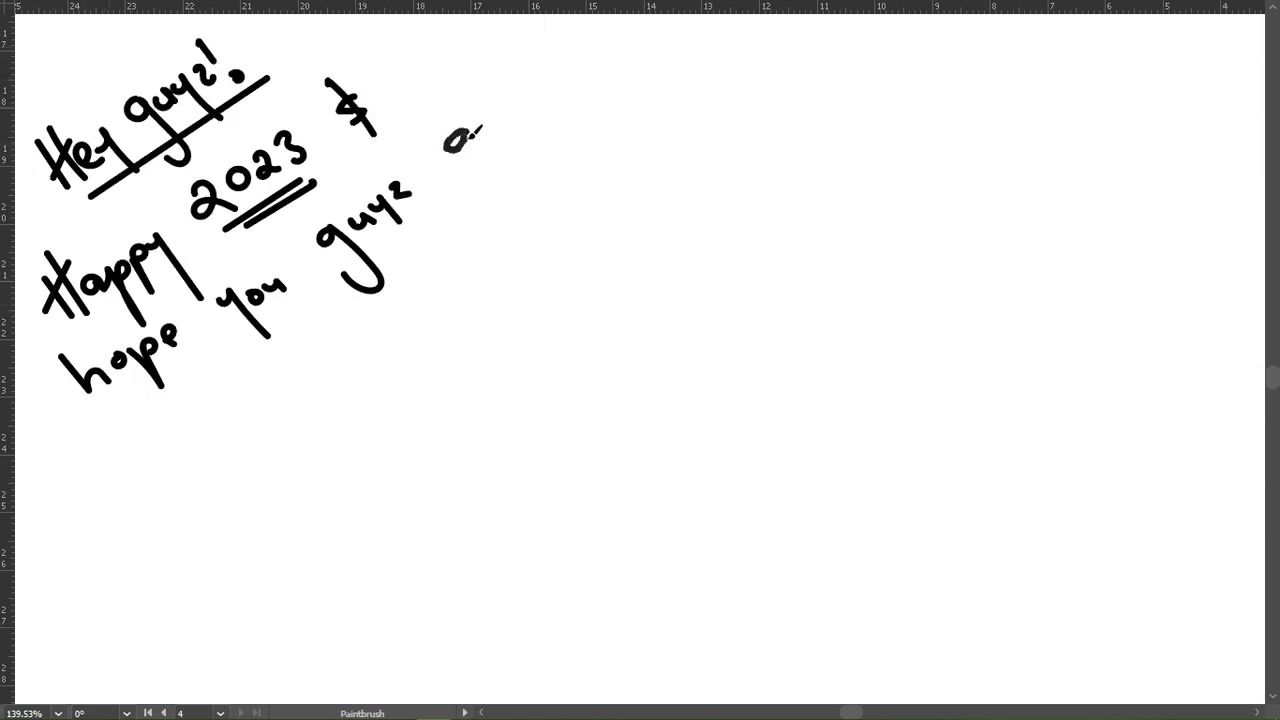
mouse_move(445, 150)
mouse_down()
mouse_move(560, 88)
mouse_move(622, 115)
mouse_up()
mouse_move(78, 430)
mouse_down()
mouse_move(190, 378)
mouse_move(196, 422)
mouse_up()
mouse_move(140, 468)
mouse_down()
mouse_move(204, 478)
mouse_move(264, 432)
mouse_up()
Write the 'I'm also doing super, but bado…' line ending in 'ingfoa.'
mouse_move(304, 400)
mouse_down()
mouse_move(370, 374)
mouse_move(666, 140)
mouse_up()
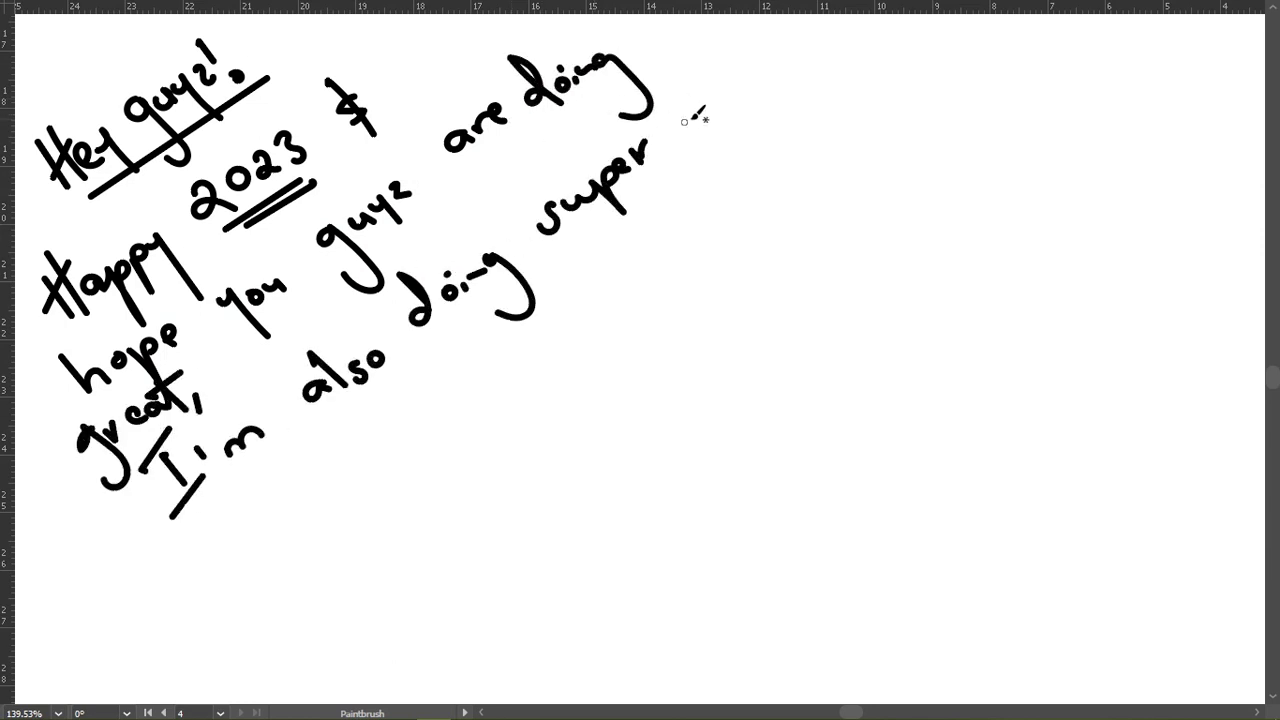
drag(672, 80, 778, 44)
drag(160, 545, 220, 572)
drag(234, 525, 292, 495)
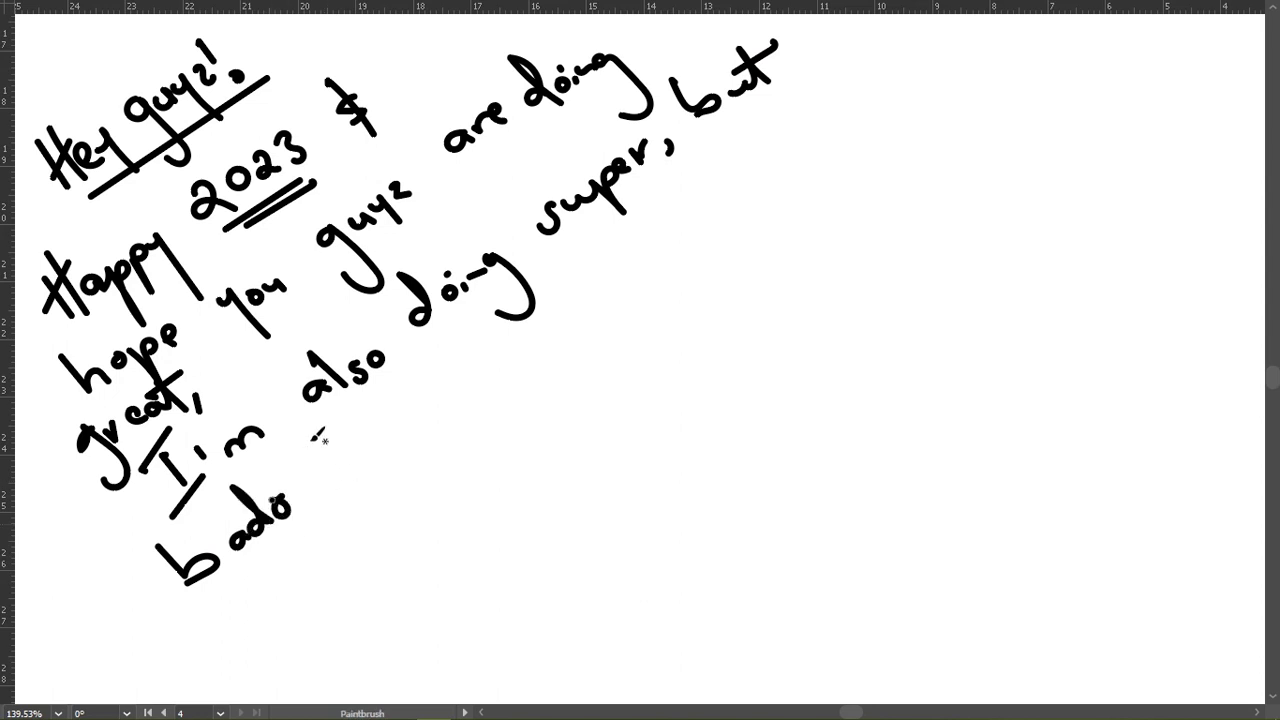
drag(310, 440, 462, 381)
drag(655, 243, 678, 240)
drag(686, 198, 810, 188)
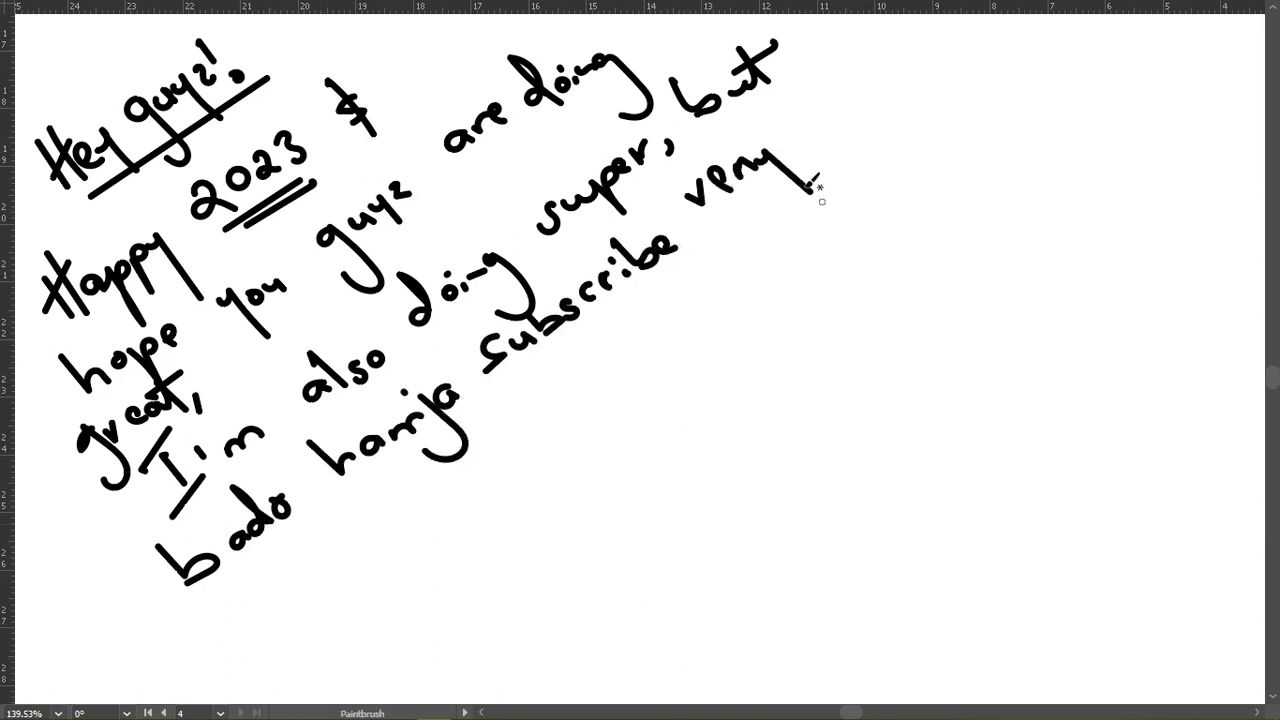
drag(852, 100, 962, 58)
Letter 'Kindly … subscribe button … ifade … bana.' across the canvas
mouse_move(222, 602)
mouse_down()
mouse_move(324, 512)
mouse_move(612, 370)
mouse_up()
drag(673, 310, 1010, 97)
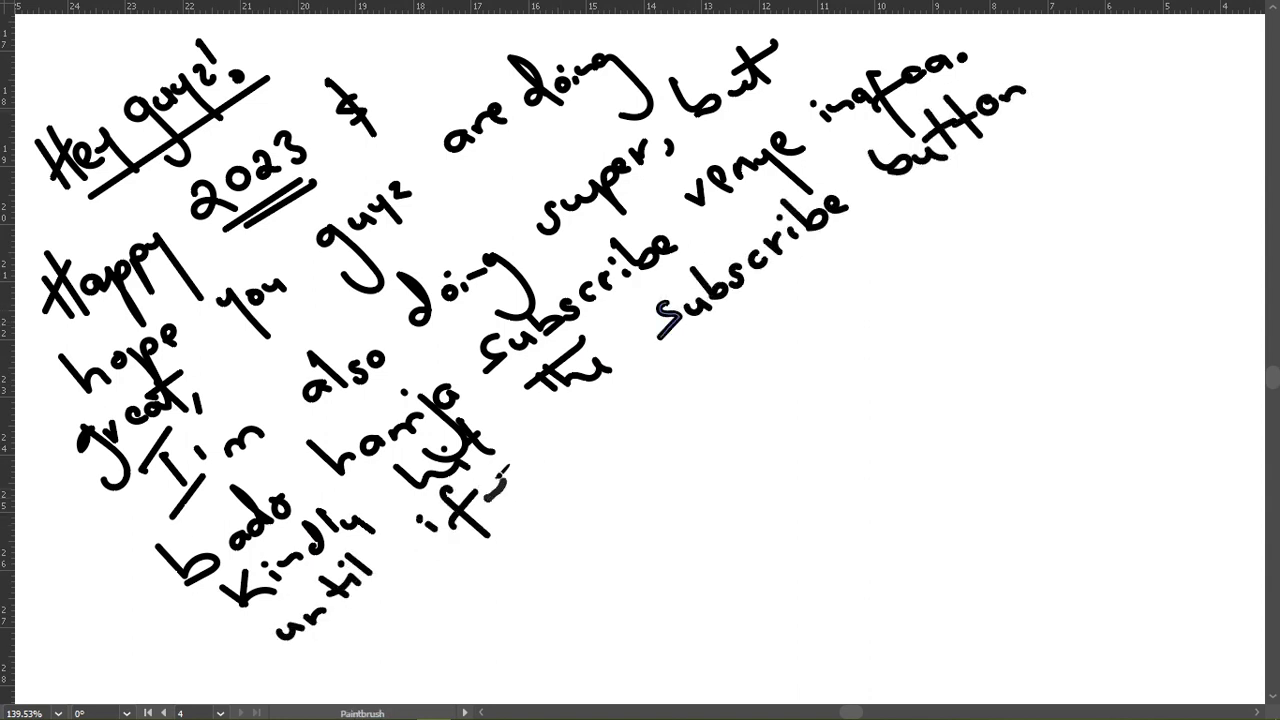
drag(520, 487, 563, 458)
drag(598, 398, 640, 412)
drag(660, 400, 688, 398)
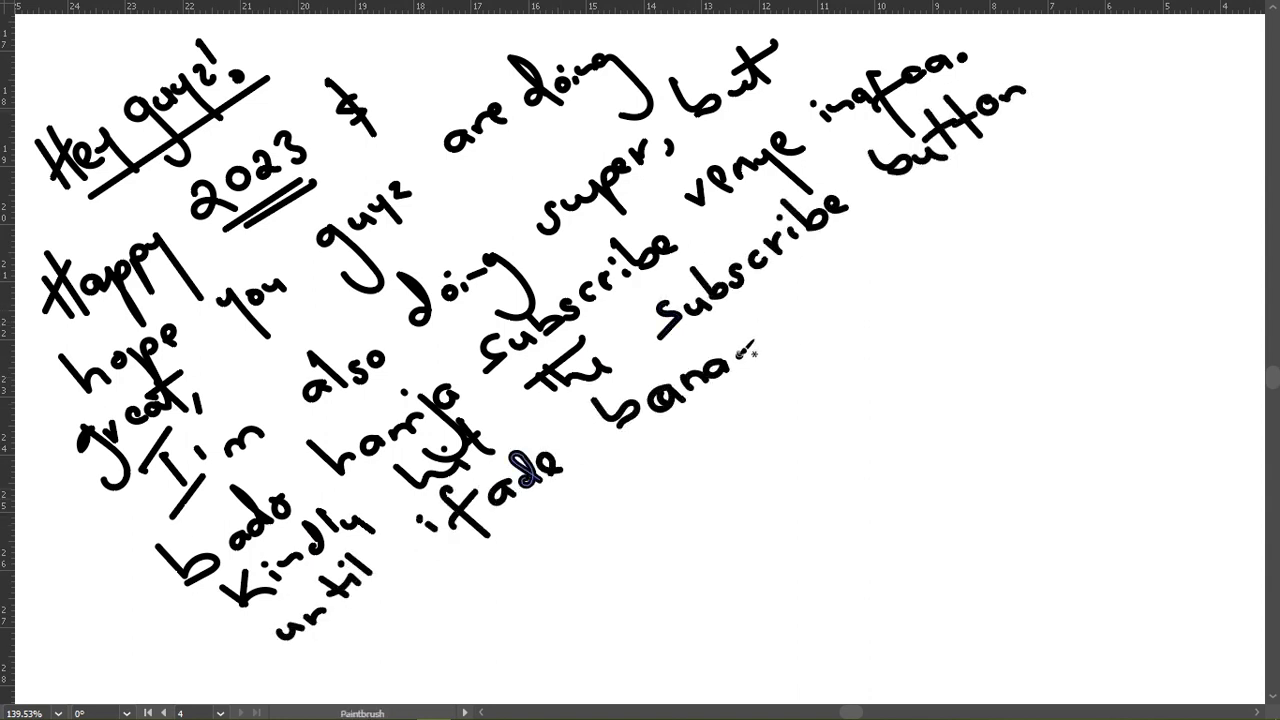
Write 'Anyhoo, Today episode feature' below the previous lines
drag(520, 532, 530, 590)
drag(510, 562, 568, 550)
drag(572, 538, 610, 526)
mouse_move(730, 416)
mouse_down()
mouse_move(866, 352)
mouse_move(1076, 196)
mouse_up()
drag(576, 640, 712, 545)
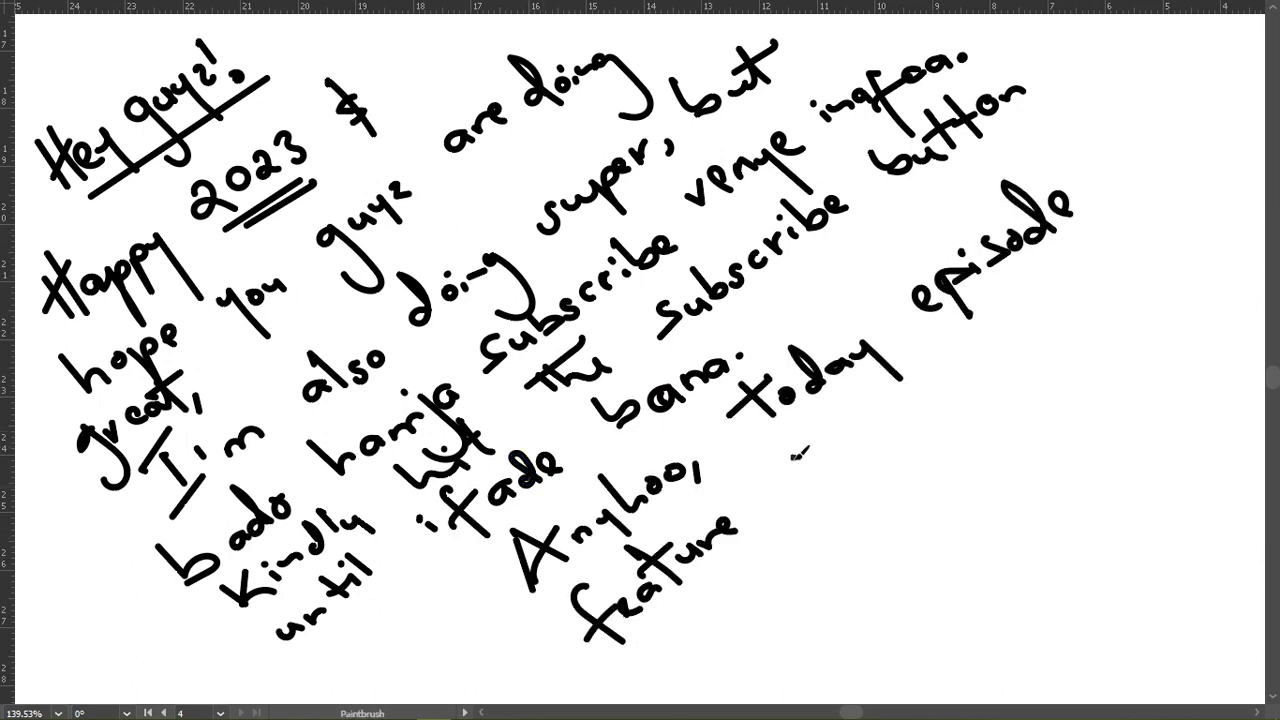
Hand-letter the featured guest's first name and surname, followed by 'of'
drag(800, 452, 838, 470)
drag(842, 446, 860, 430)
mouse_move(846, 450)
mouse_down()
mouse_move(882, 400)
mouse_move(924, 386)
mouse_up()
drag(986, 350, 960, 386)
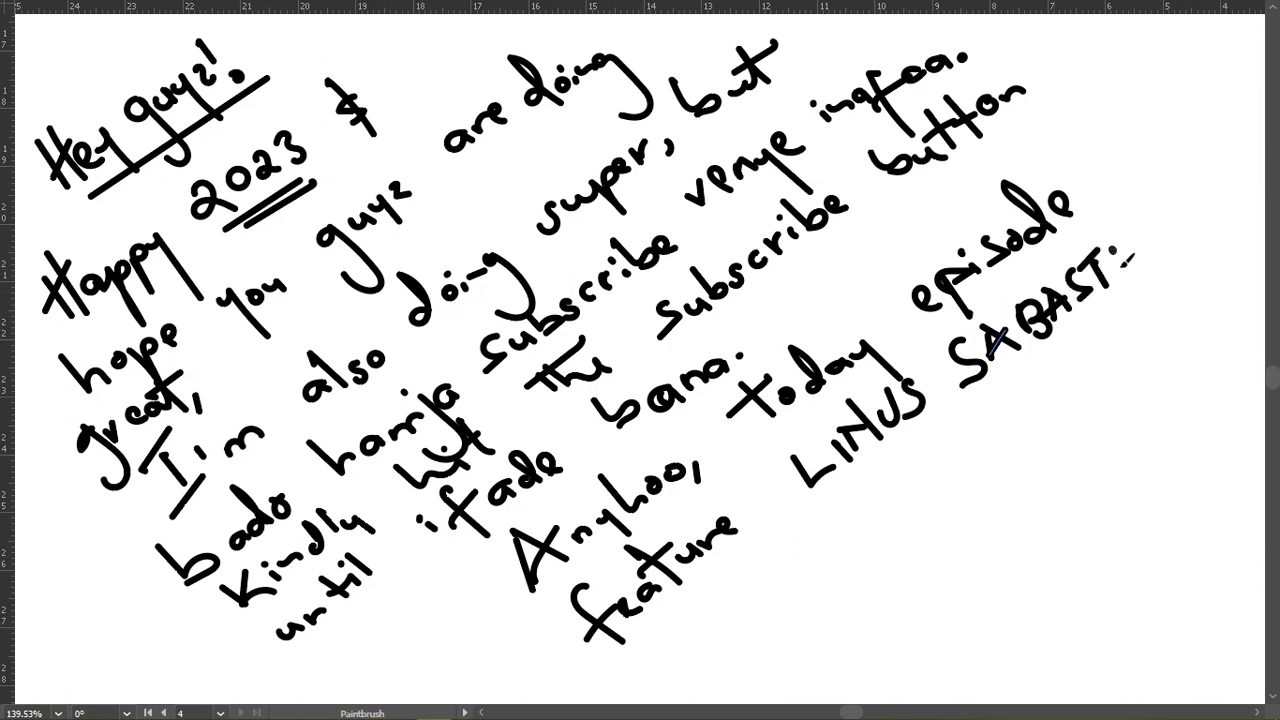
drag(748, 588, 714, 644)
Letter the 'LMG – LTT' label with an arrow, undoing one stray stroke
drag(816, 576, 888, 520)
key(ctrl+z)
mouse_move(806, 552)
mouse_down()
mouse_move(848, 578)
mouse_move(892, 512)
mouse_up()
drag(906, 486, 910, 502)
drag(1066, 354, 1084, 372)
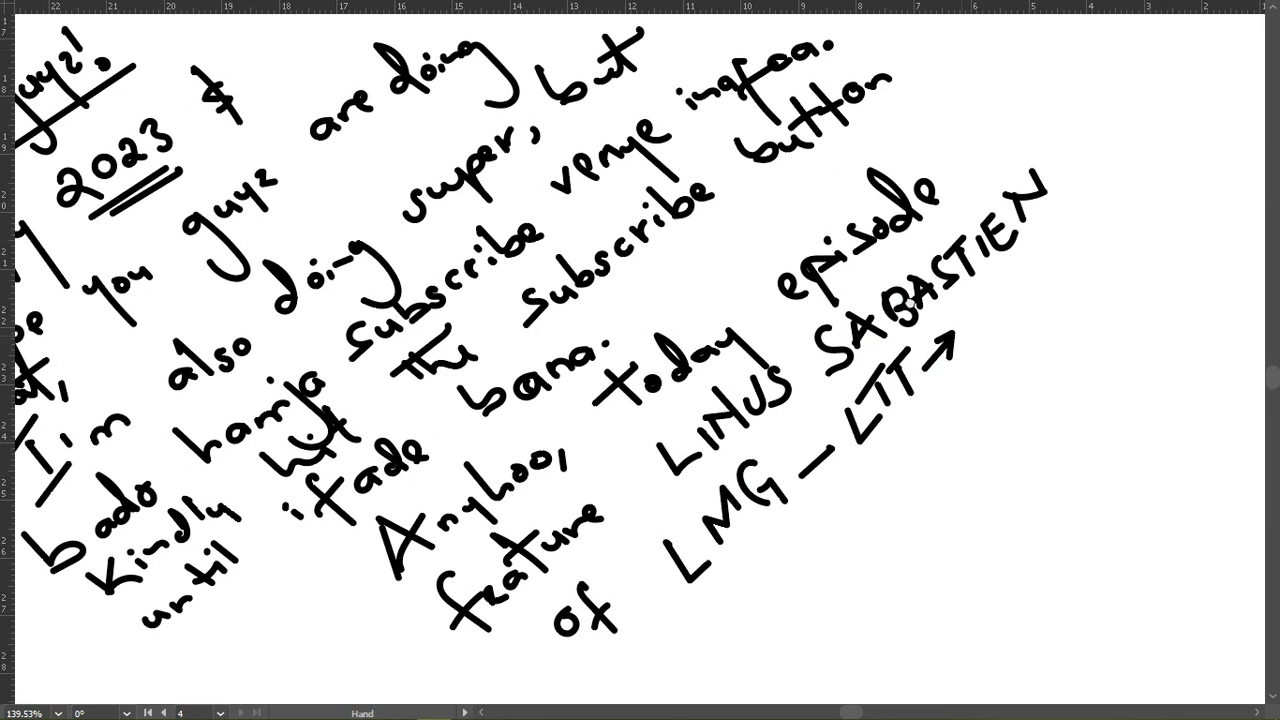
drag(900, 400, 380, 280)
Write 'ShortCircuit' with a long diagonal line and a down arrow beneath
drag(622, 188, 604, 228)
mouse_move(640, 150)
mouse_down()
mouse_move(662, 206)
mouse_move(722, 96)
mouse_up()
mouse_move(718, 112)
mouse_down()
mouse_move(722, 146)
mouse_move(804, 32)
mouse_up()
drag(614, 264, 814, 98)
drag(716, 172, 748, 196)
drag(668, 306, 702, 244)
Write 'TechLinked', underline it, and add a down arrow below
drag(704, 312, 724, 302)
drag(806, 236, 886, 112)
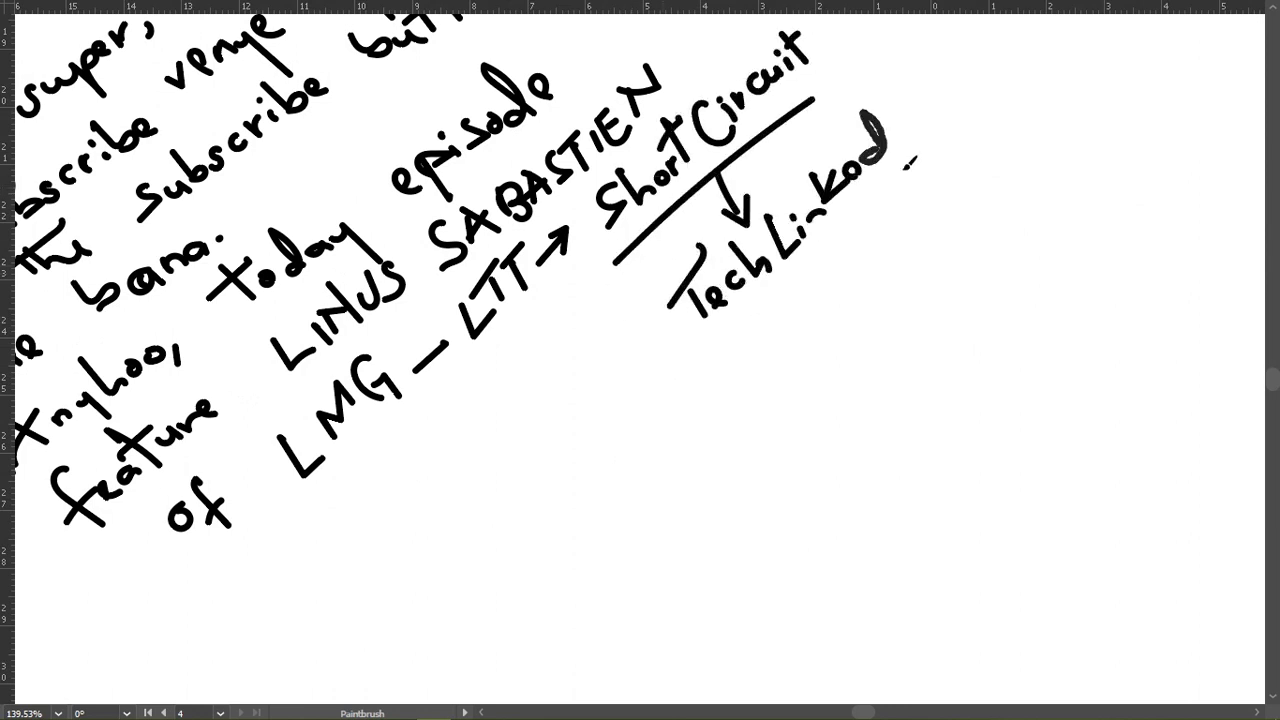
drag(720, 338, 884, 174)
drag(800, 272, 808, 318)
Hand-letter 'This is for all the' below the arrow
drag(704, 436, 744, 372)
drag(826, 350, 856, 322)
drag(880, 262, 900, 340)
drag(864, 296, 920, 262)
mouse_move(946, 240)
mouse_down()
mouse_move(994, 164)
mouse_move(1086, 118)
mouse_up()
Write 'Techies in the' on a new line, undoing a misdrawn stroke
drag(754, 500, 786, 436)
drag(796, 480, 956, 336)
drag(960, 334, 980, 316)
mouse_move(1008, 276)
mouse_down()
mouse_move(1030, 222)
mouse_move(1052, 264)
mouse_up()
key(ctrl+z)
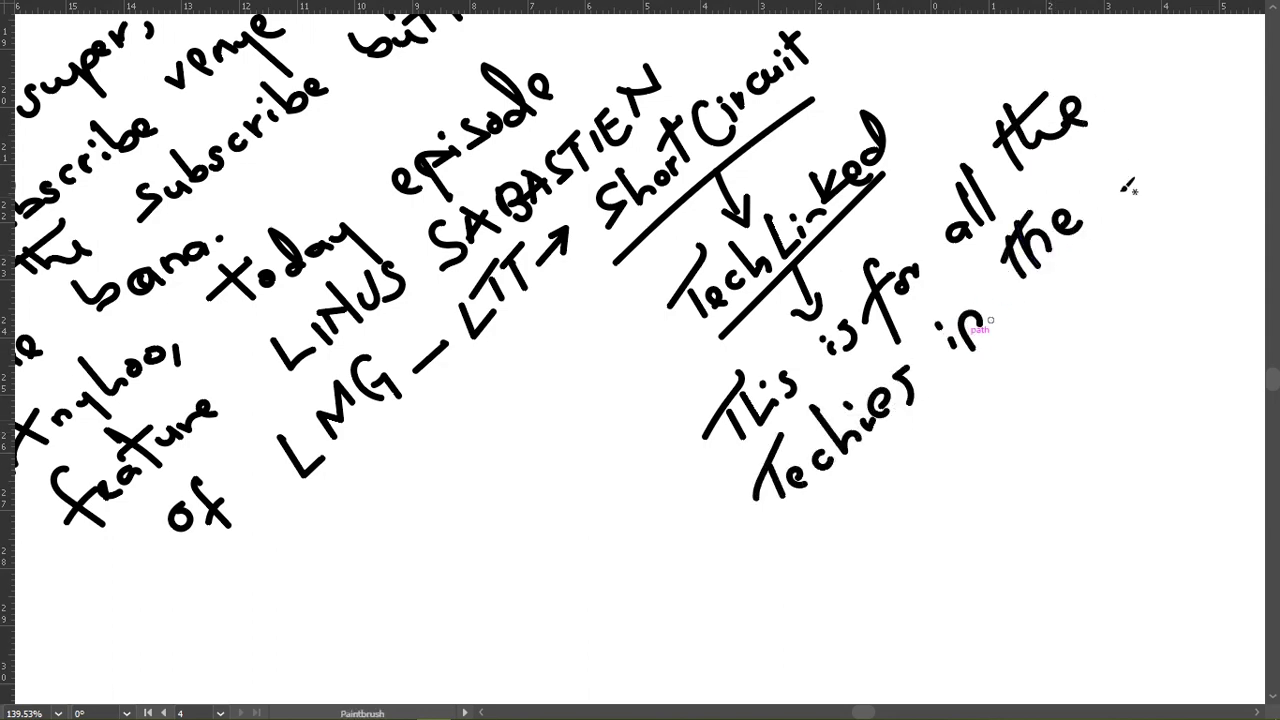
Letter an underlined 'House' and start 'Anyhoo!' with its exclamation dot
mouse_move(840, 548)
mouse_down()
mouse_move(944, 446)
mouse_move(994, 450)
mouse_up()
mouse_move(890, 560)
mouse_down()
mouse_move(992, 456)
mouse_move(290, 258)
mouse_up()
drag(186, 490, 150, 420)
drag(208, 430, 268, 420)
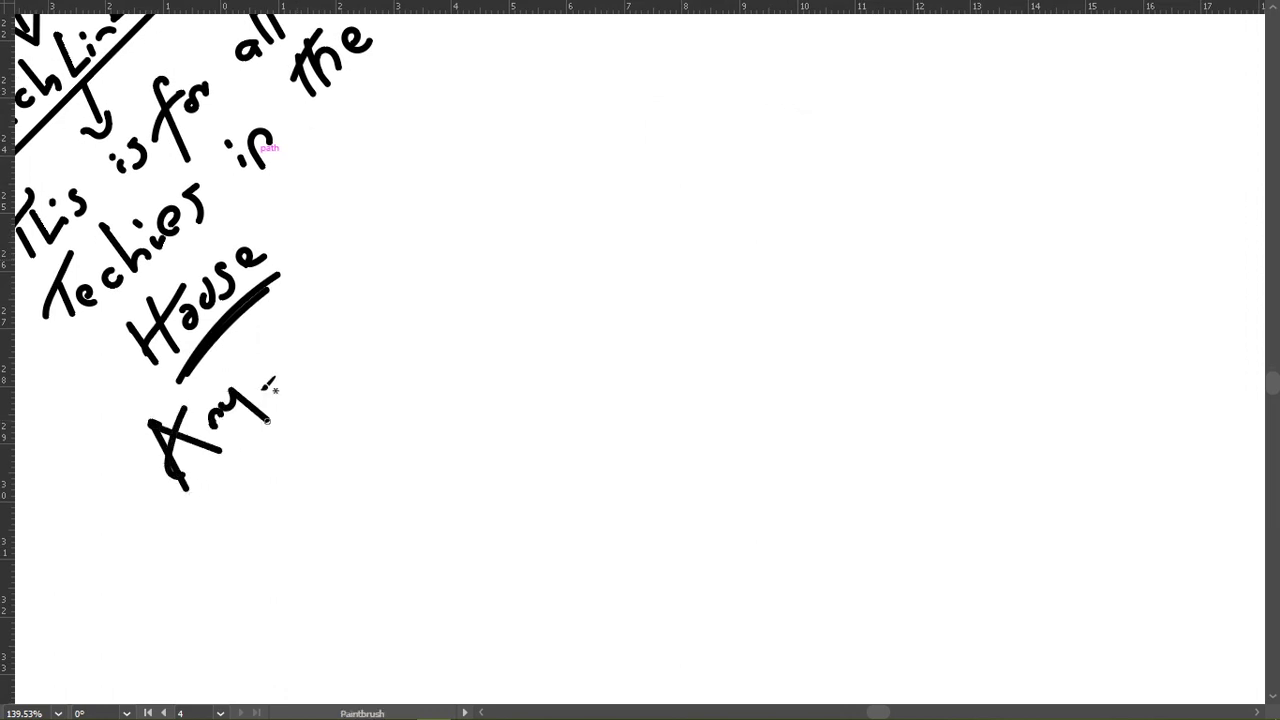
click(324, 338)
Write 'Don't forget' and 'LIKE' after 'Anyhoo!'
mouse_move(374, 286)
mouse_down()
mouse_move(420, 240)
mouse_move(446, 150)
mouse_move(598, 150)
mouse_up()
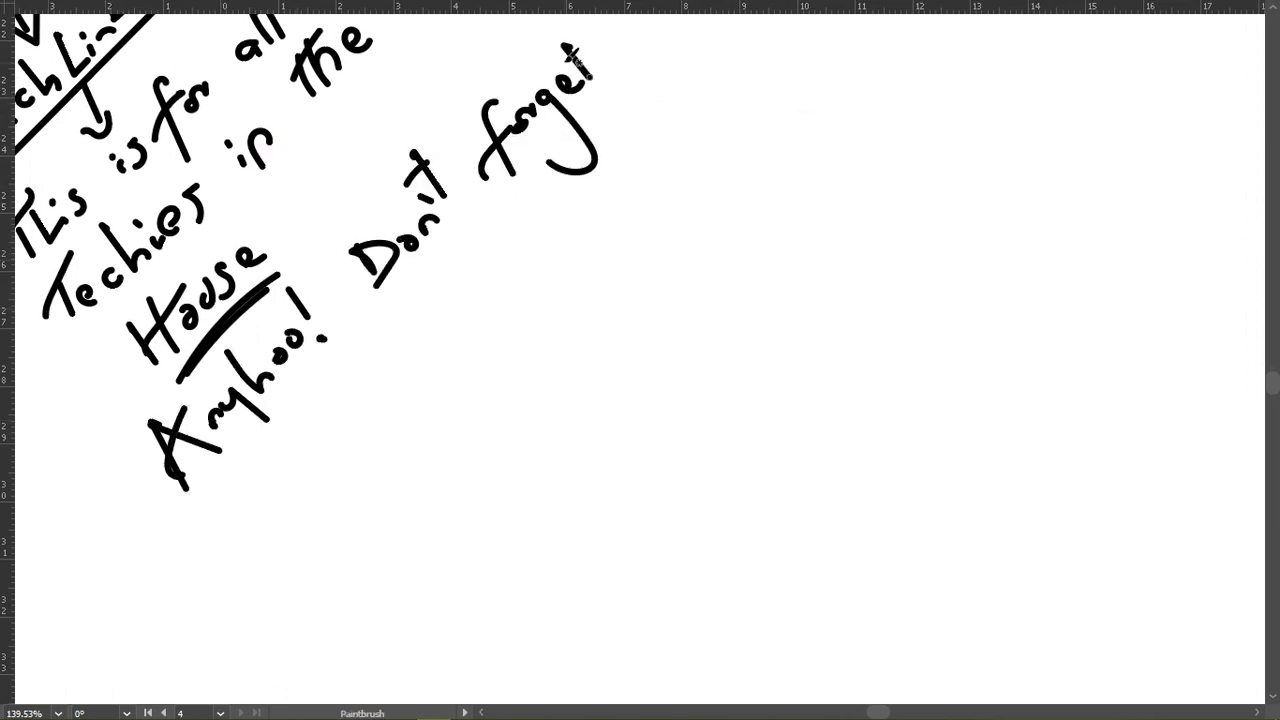
drag(242, 524, 272, 470)
drag(284, 494, 296, 500)
drag(334, 394, 372, 410)
drag(378, 372, 432, 330)
Letter 'SHARE & SUBSCRIBE' diagonally below 'LIKE'
drag(436, 434, 418, 476)
drag(432, 438, 500, 340)
drag(506, 372, 528, 330)
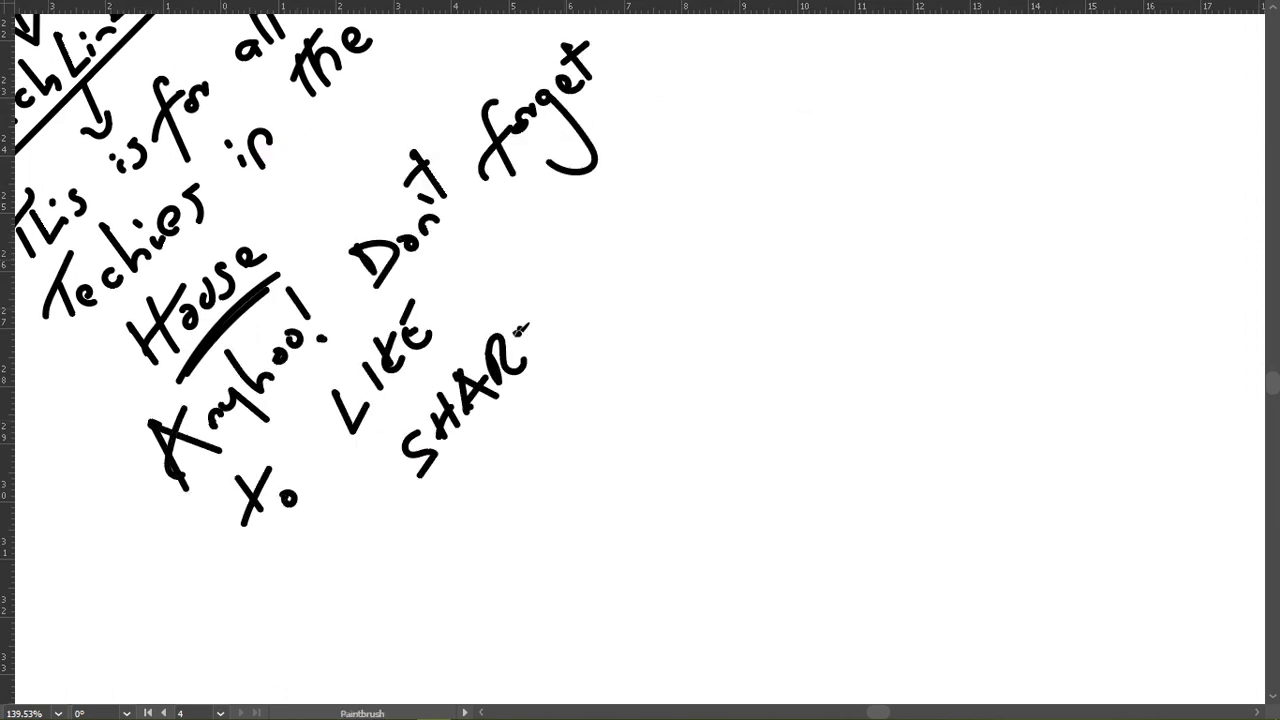
drag(604, 256, 596, 296)
mouse_move(520, 460)
mouse_down()
mouse_move(482, 524)
mouse_move(568, 410)
mouse_up()
drag(596, 390, 668, 300)
drag(676, 318, 700, 282)
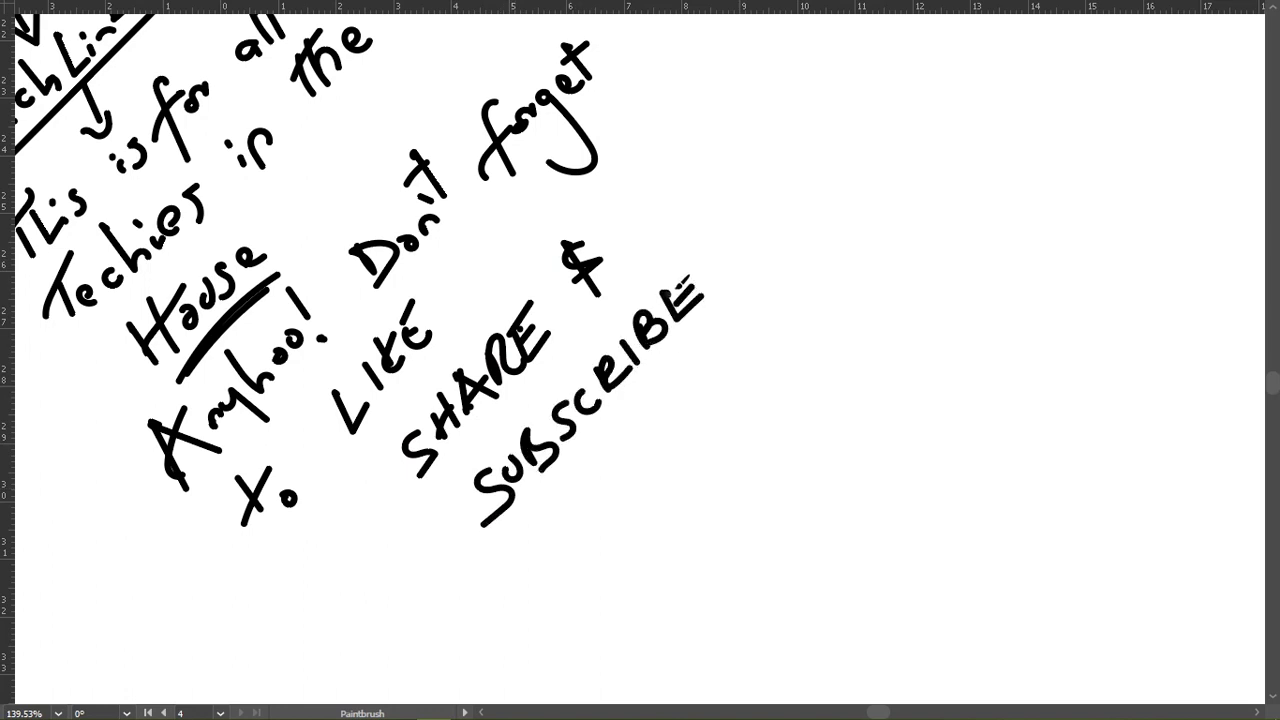
Write 'to' and the channel name, double-underlining the channel name
drag(585, 488, 615, 575)
mouse_move(653, 460)
mouse_down()
mouse_move(703, 438)
mouse_move(790, 290)
mouse_up()
drag(760, 330, 863, 258)
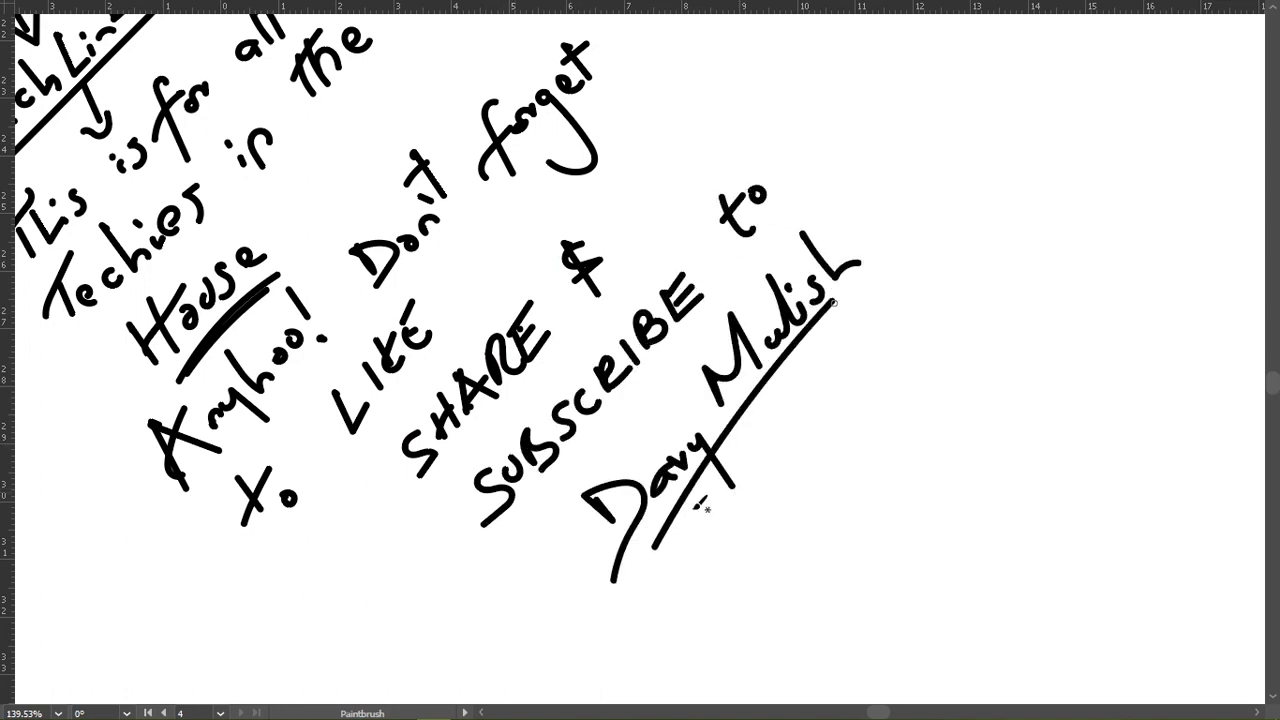
drag(656, 540, 838, 293)
drag(686, 523, 845, 310)
Hand-letter 'More of these to come.' to the right
drag(333, 462, 425, 447)
mouse_move(440, 378)
mouse_down()
mouse_move(436, 412)
mouse_move(482, 352)
mouse_up()
drag(546, 284, 584, 306)
mouse_move(620, 146)
mouse_down()
mouse_move(576, 220)
mouse_move(698, 112)
mouse_up()
drag(478, 436, 520, 452)
drag(596, 352, 668, 290)
Write 'Enjoy the episode' below 'to come.'
mouse_move(590, 488)
mouse_down()
mouse_move(612, 540)
mouse_move(690, 510)
mouse_up()
drag(706, 430, 734, 490)
drag(706, 328, 736, 372)
drag(748, 292, 694, 372)
mouse_move(740, 352)
mouse_down()
mouse_move(962, 110)
mouse_move(996, 100)
mouse_up()
Finish with 'till the end...', a double underline and a squiggle
drag(786, 400, 756, 500)
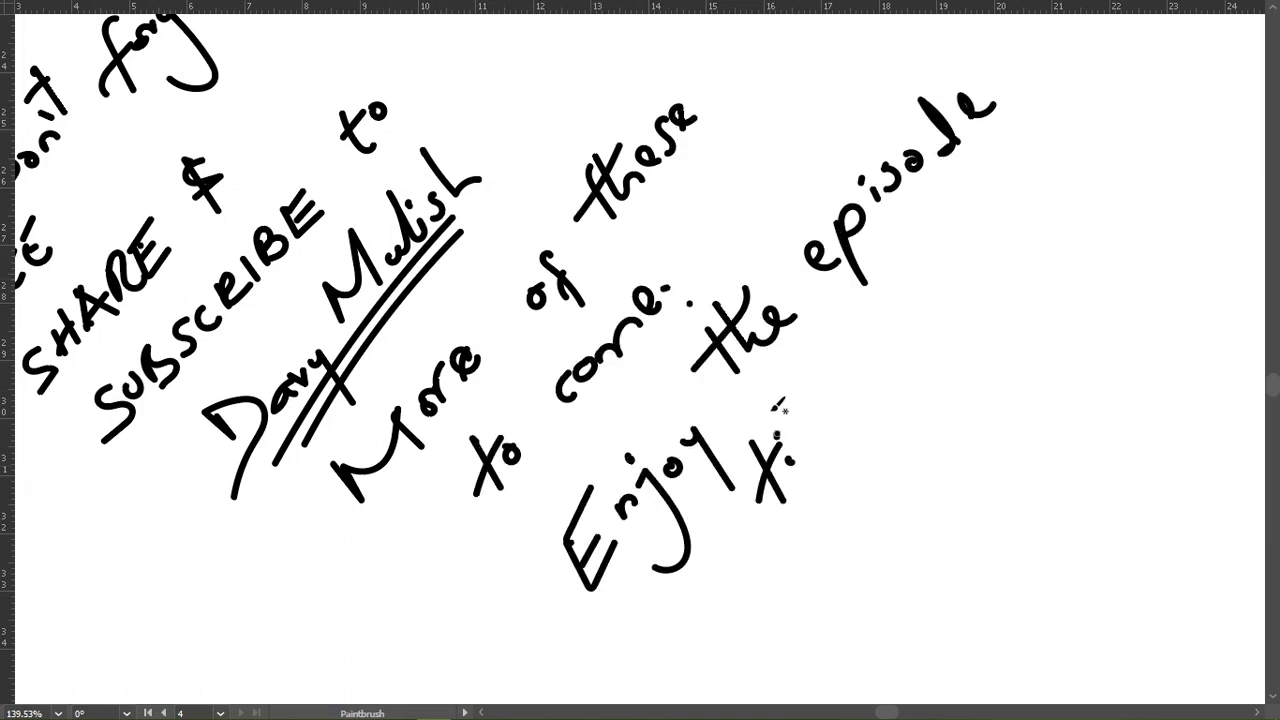
drag(828, 368, 924, 316)
mouse_move(965, 255)
mouse_down()
mouse_move(1030, 175)
mouse_move(1092, 150)
mouse_up()
drag(840, 455, 1094, 185)
drag(955, 370, 1070, 535)
drag(1095, 595, 1125, 560)
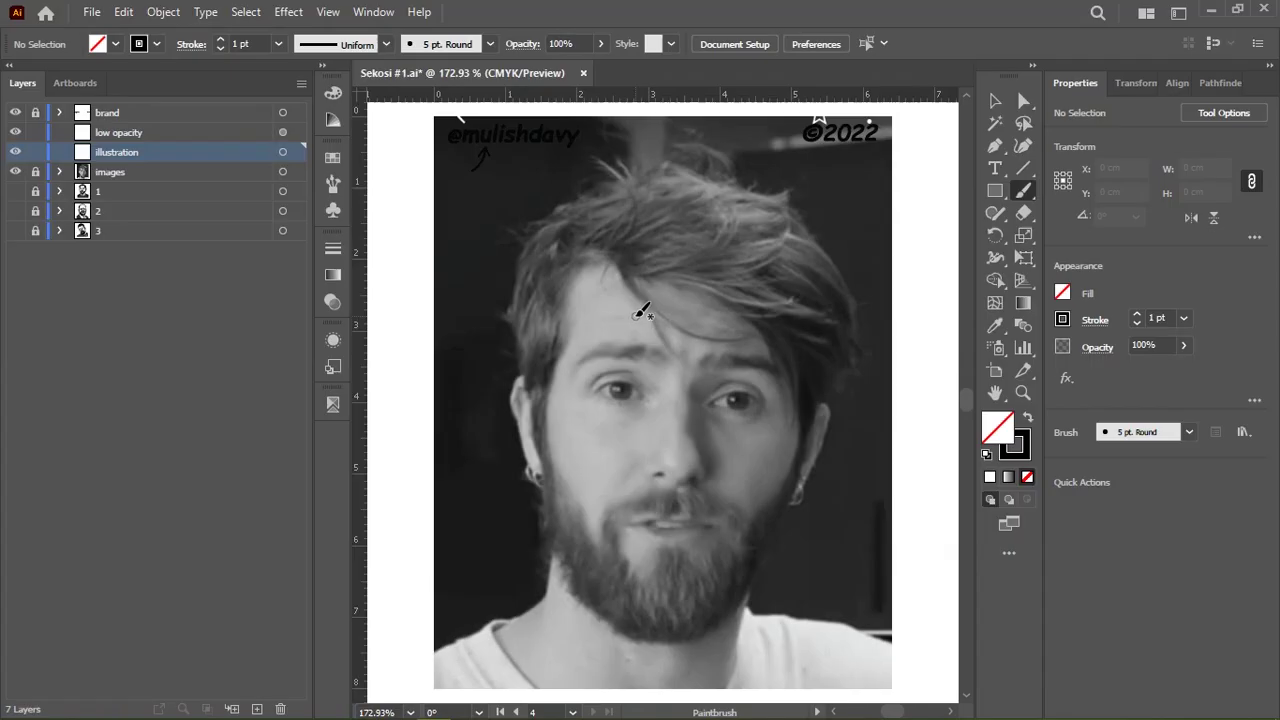
Trace the pencil outline along the shirt collar and up the ear edge
scroll(597, 420, up, 3)
scroll(499, 441, up, 3)
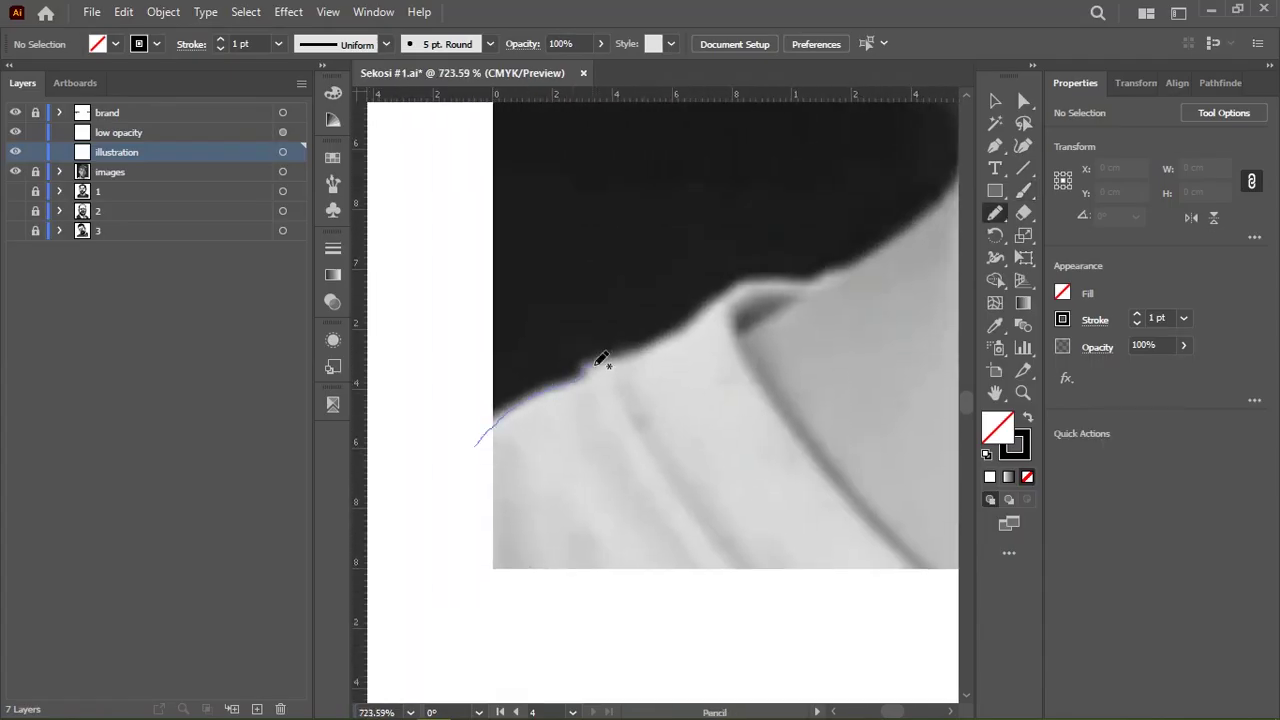
drag(601, 360, 627, 368)
drag(500, 423, 728, 314)
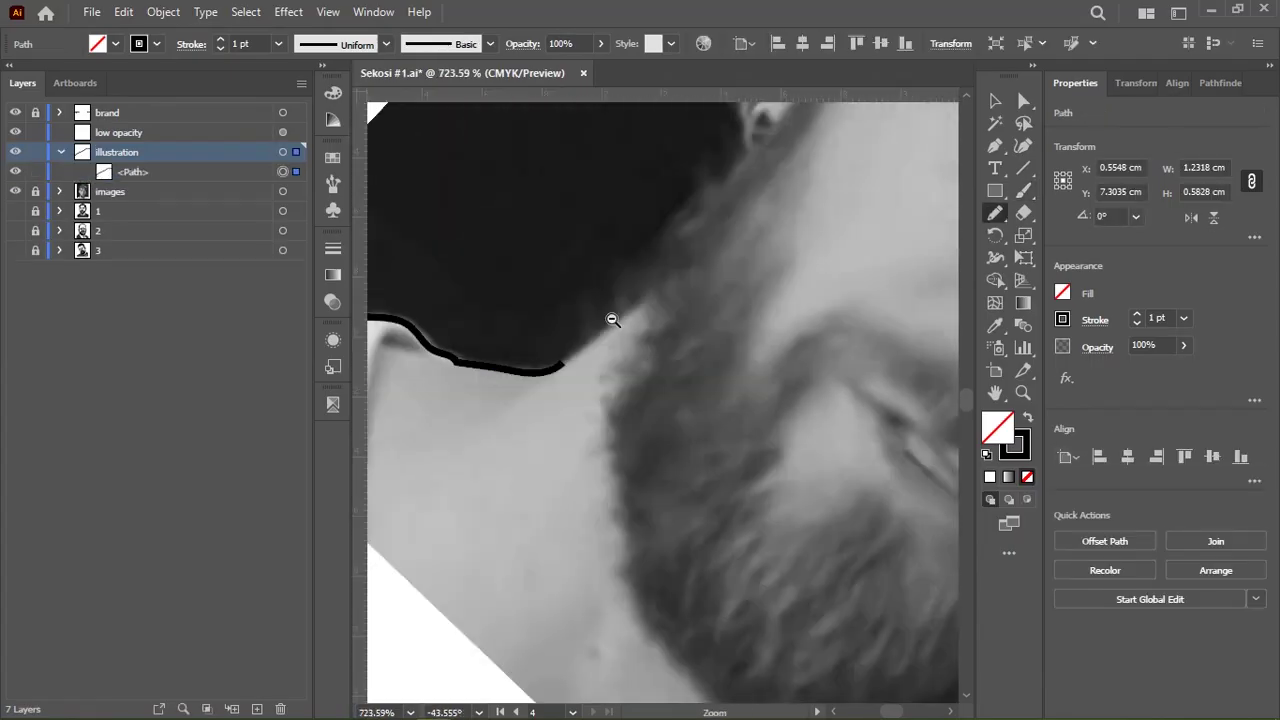
scroll(612, 319, down, 1)
drag(572, 440, 549, 390)
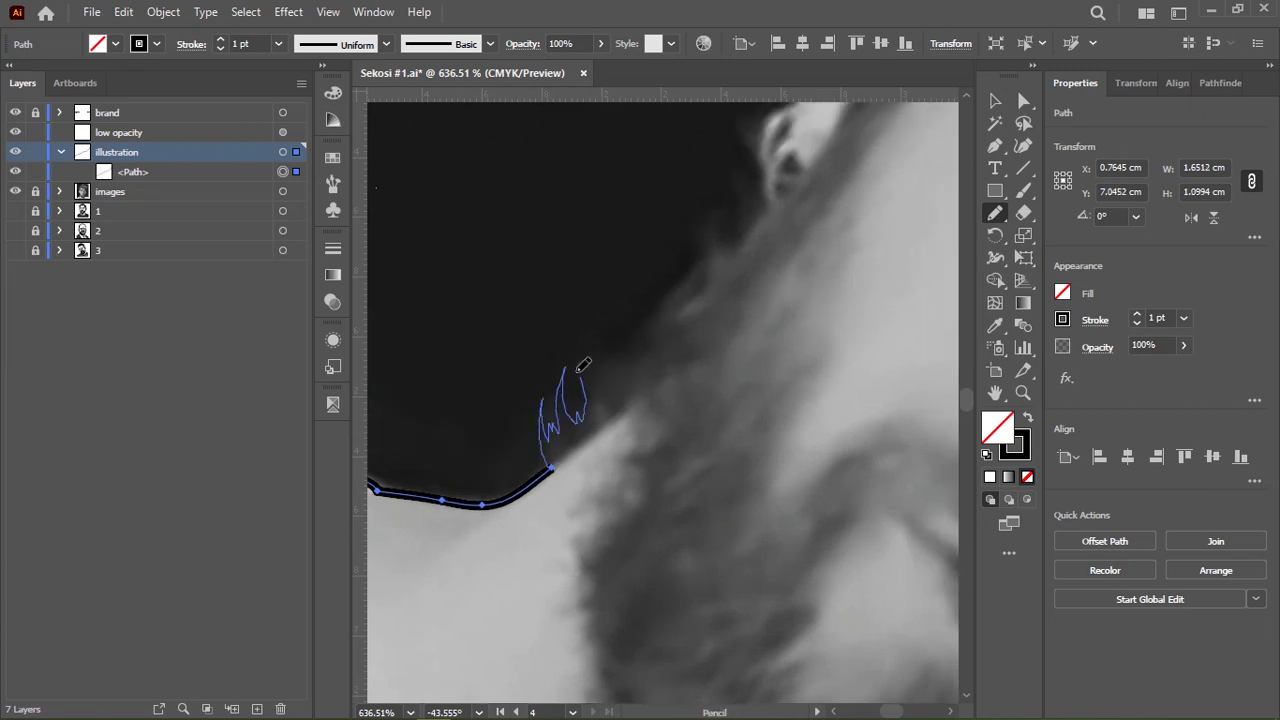
drag(712, 258, 535, 452)
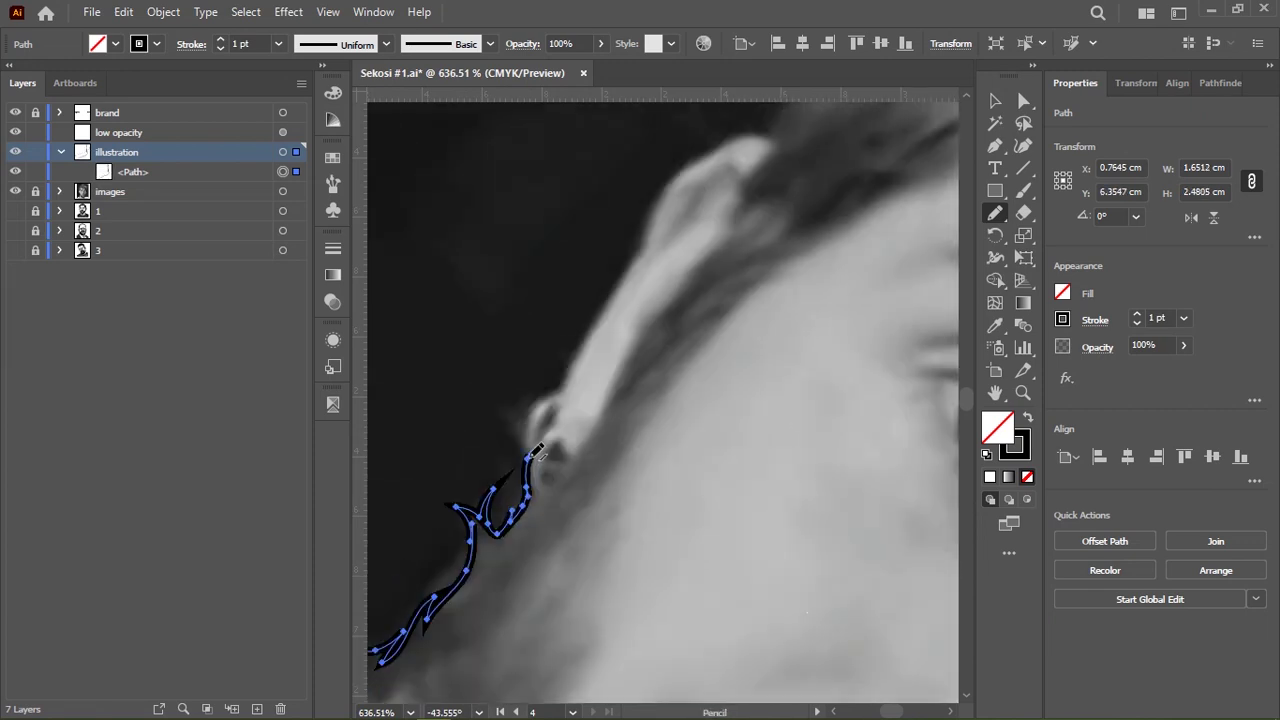
mouse_move(442, 537)
mouse_down()
mouse_move(553, 408)
mouse_move(582, 484)
mouse_up()
Draw jagged hair strands up the sides of the head outline
drag(588, 368, 510, 492)
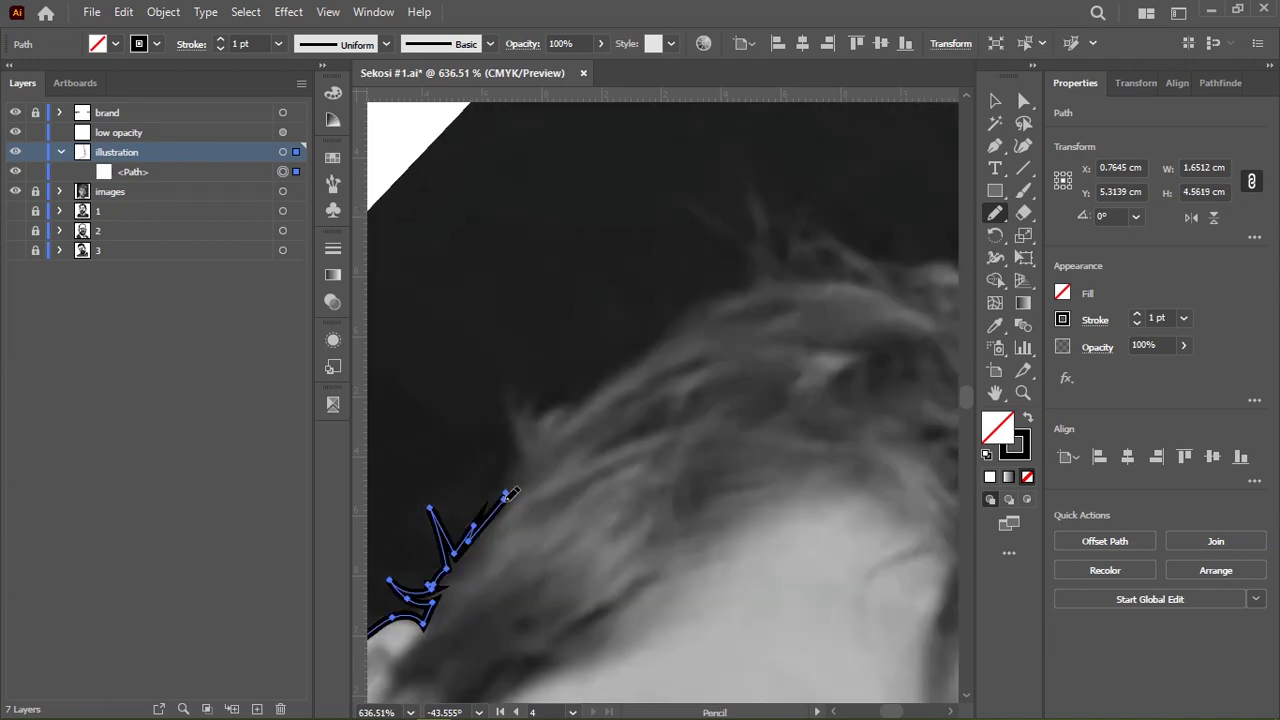
drag(533, 407, 477, 443)
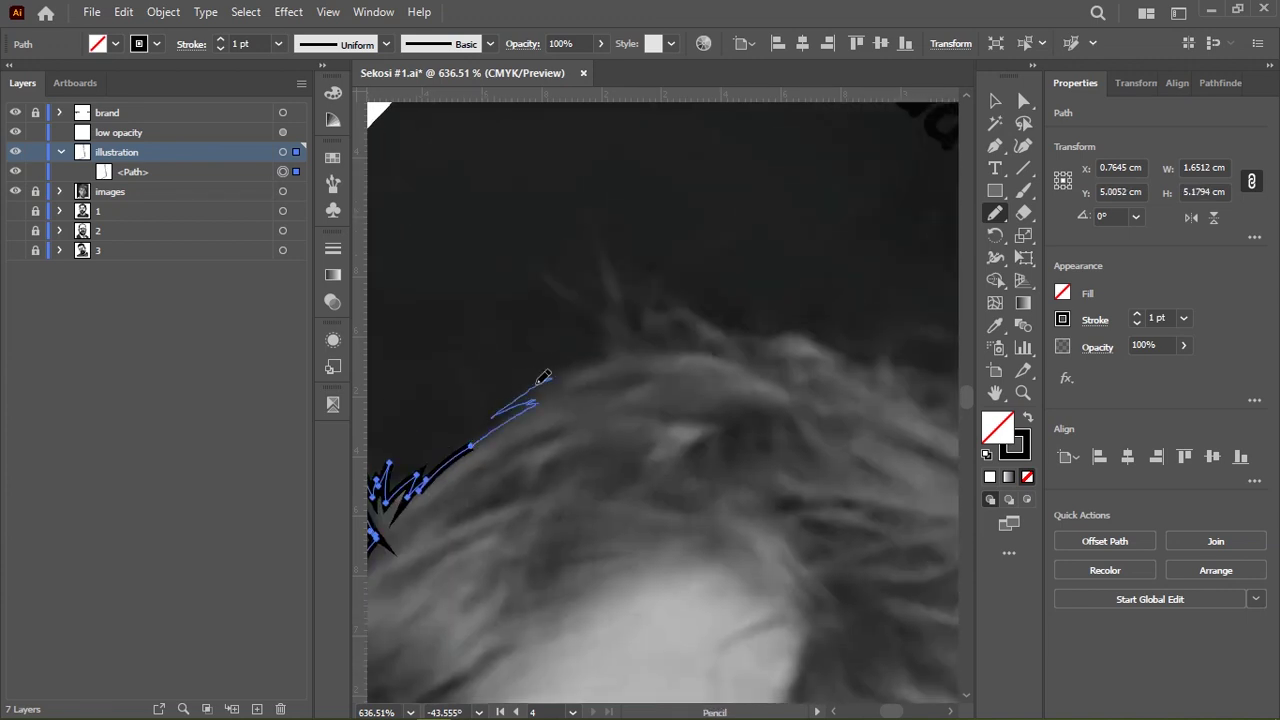
drag(659, 302, 749, 249)
drag(455, 386, 490, 343)
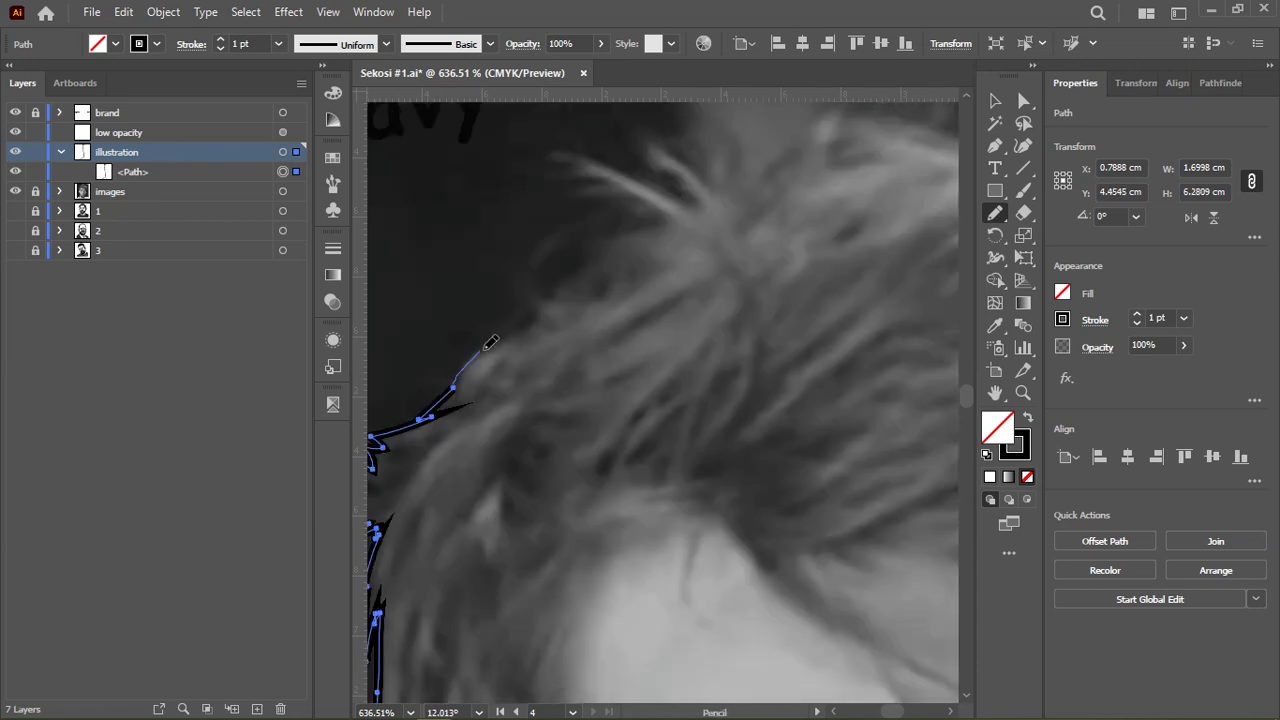
drag(590, 185, 643, 180)
drag(617, 405, 585, 325)
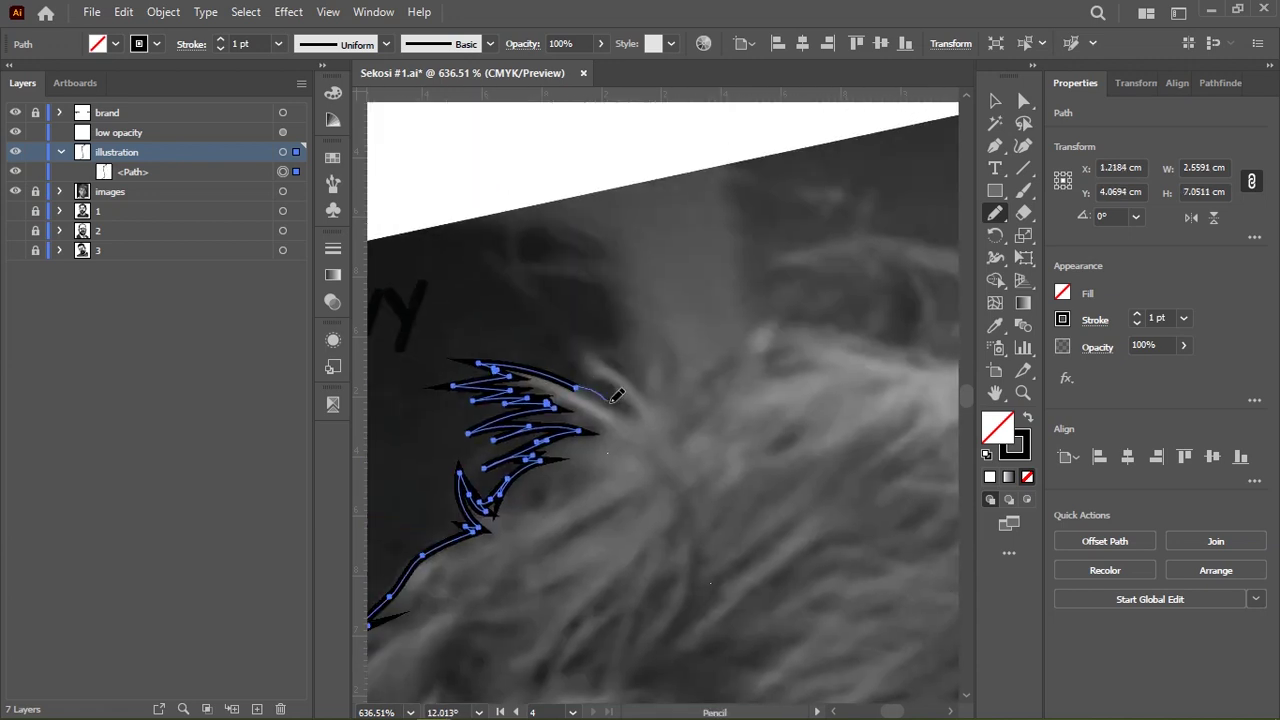
drag(689, 345, 690, 343)
drag(612, 364, 639, 335)
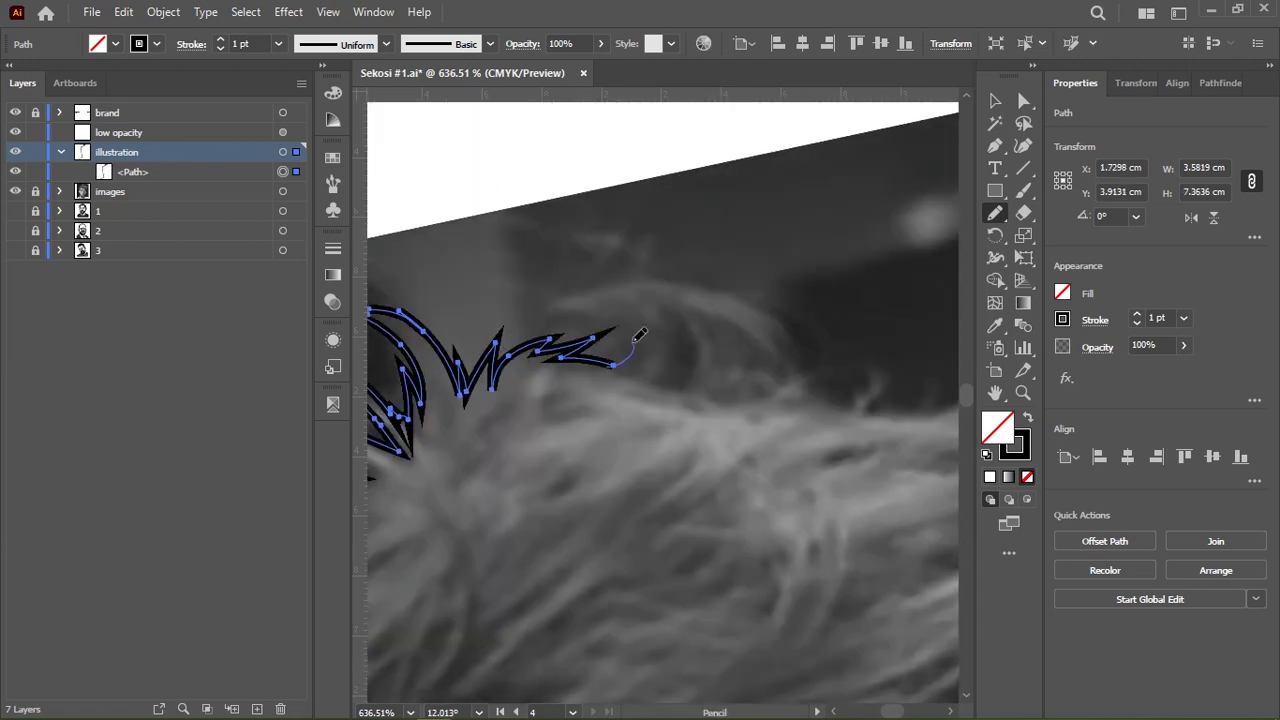
Add spiky strands across the crown and top, extending down to the shoulder
drag(706, 297, 738, 340)
drag(607, 305, 687, 334)
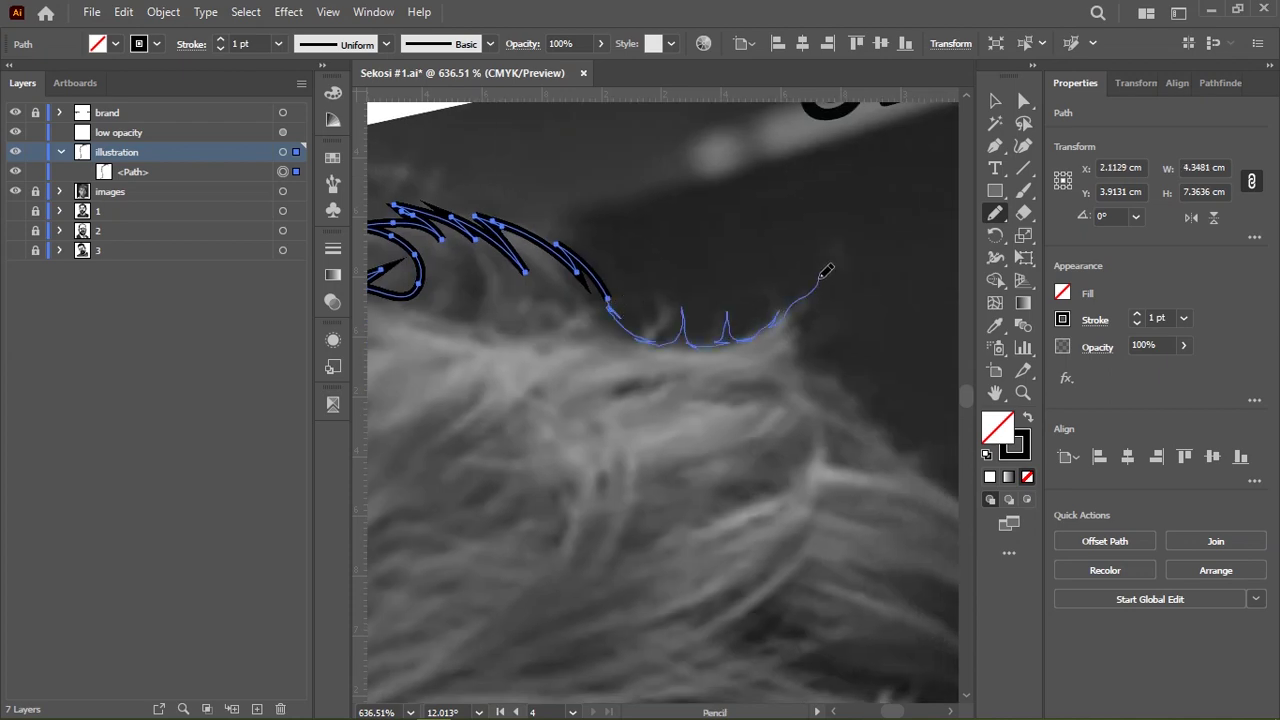
drag(821, 276, 822, 273)
drag(610, 266, 708, 279)
drag(490, 416, 560, 341)
drag(718, 211, 790, 232)
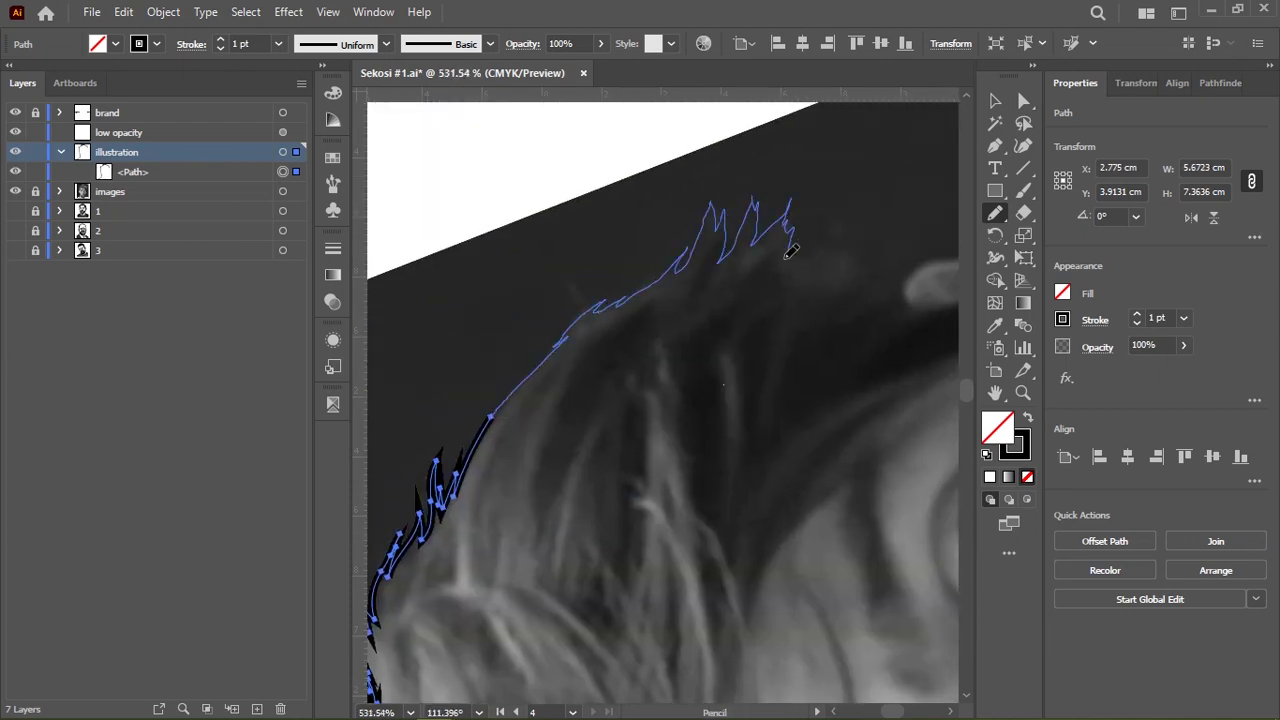
drag(568, 240, 690, 290)
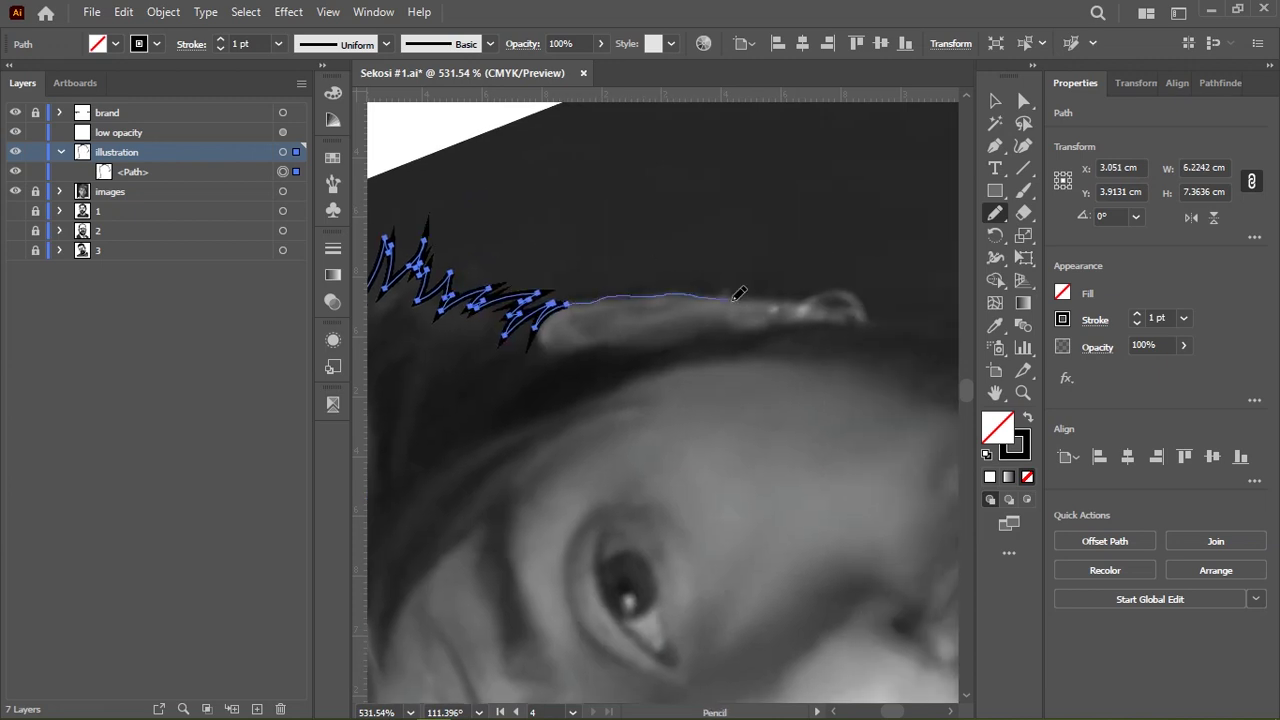
mouse_move(677, 240)
mouse_down()
mouse_move(514, 394)
mouse_move(551, 375)
mouse_move(549, 266)
mouse_up()
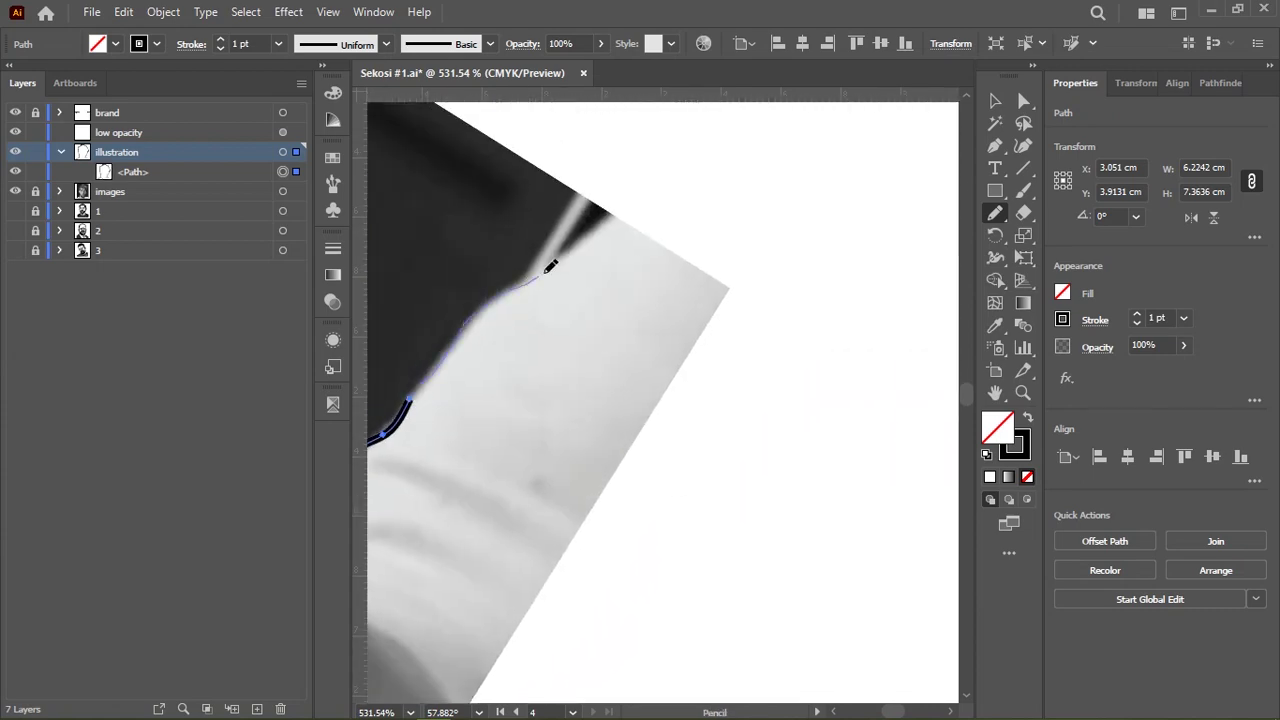
drag(549, 266, 586, 229)
Reset the view and draw two black-filled inner-ear shapes in the first ear
key(shift+ctrl+1)
key(ctrl+0)
click(993, 103)
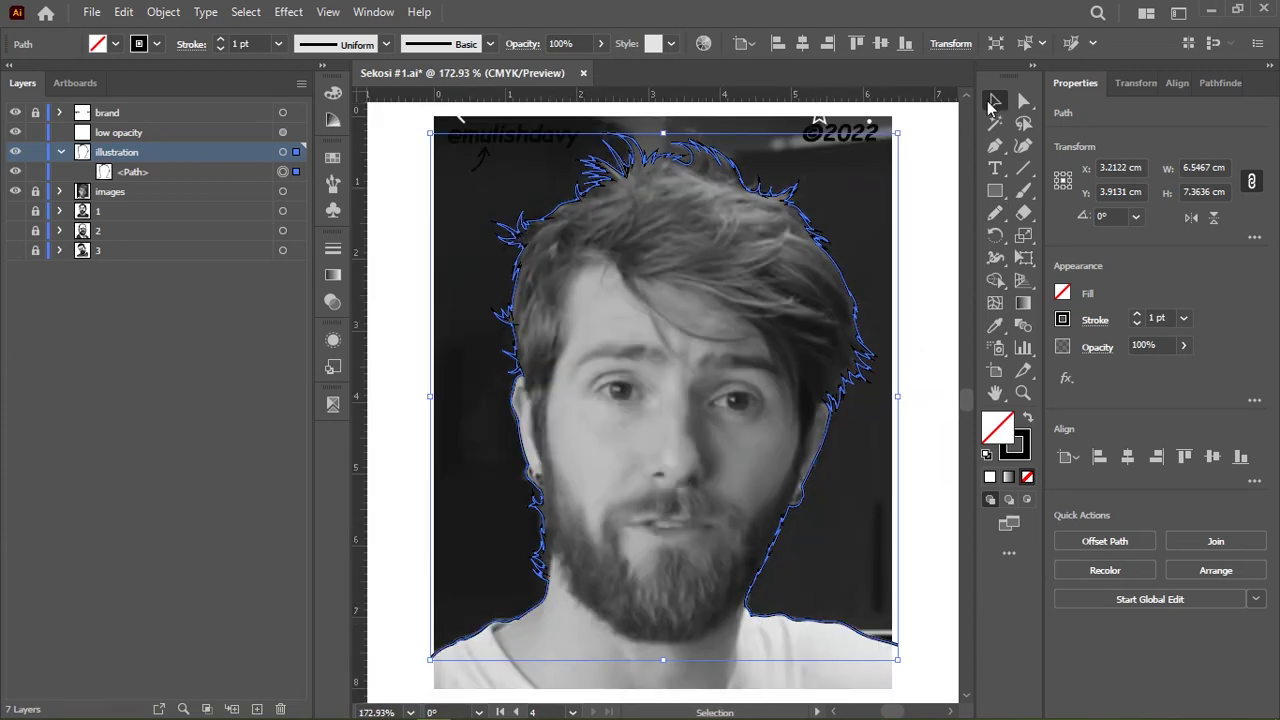
key(ctrl+shift+a)
key(n)
scroll(537, 242, up, 10)
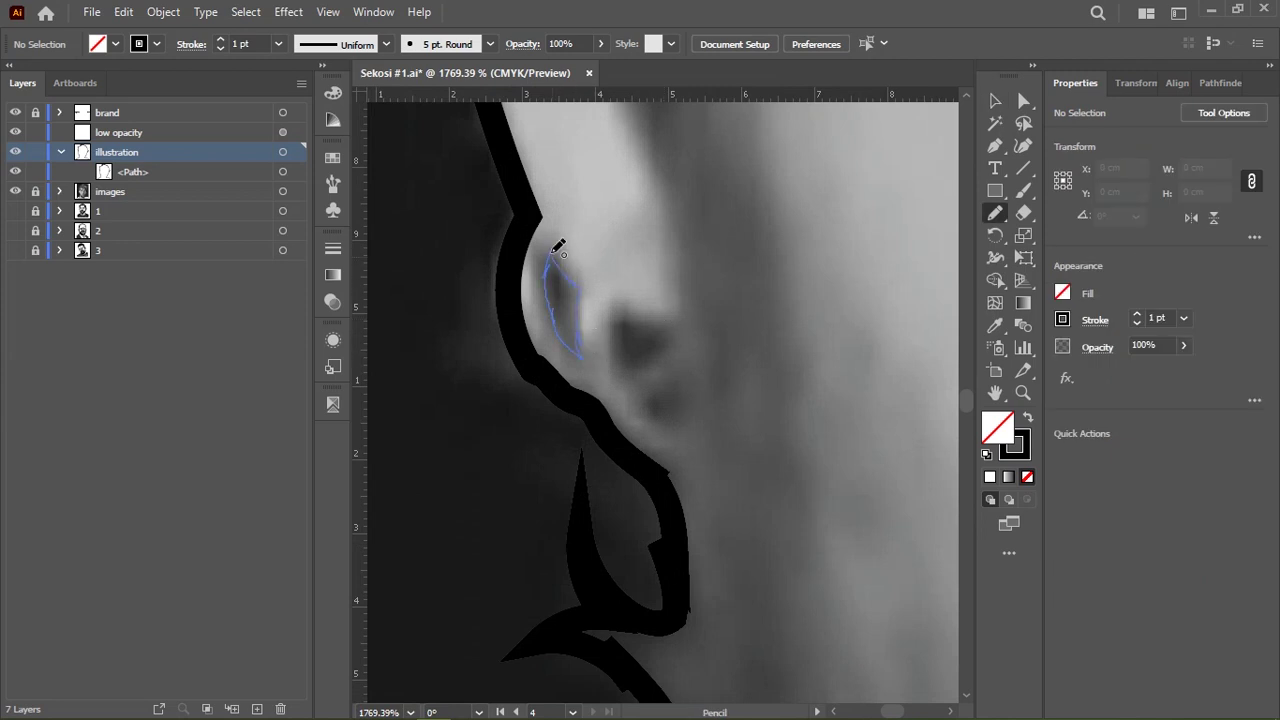
drag(553, 252, 550, 256)
key(shift+x)
scroll(524, 376, up, 3)
scroll(549, 345, down, 2)
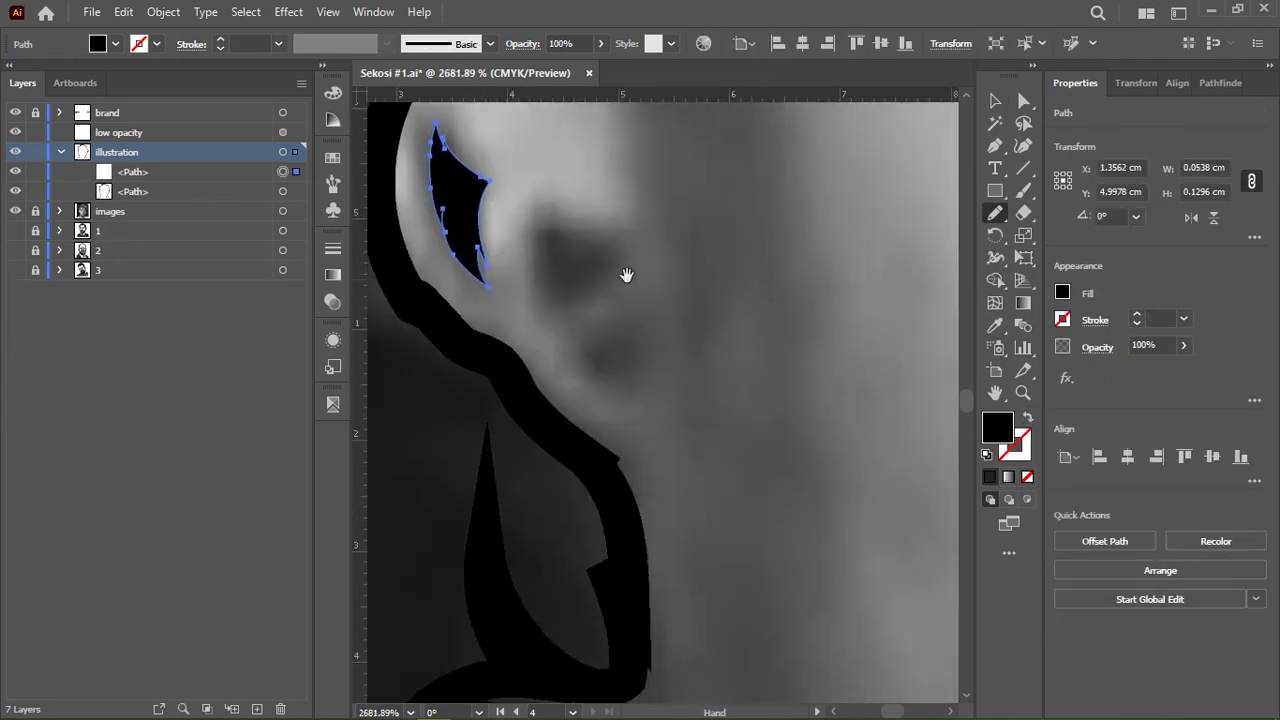
scroll(600, 300, up, 2)
drag(594, 441, 536, 413)
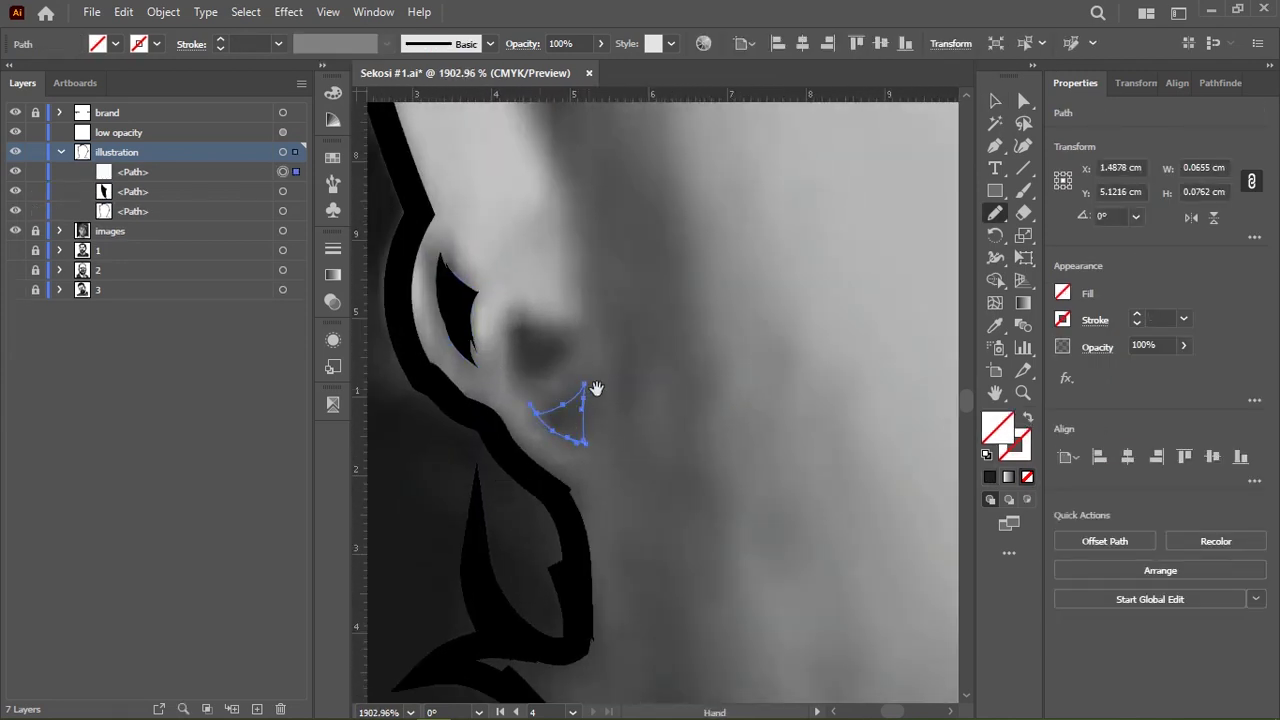
key(shift+x)
Draw another small shape in the first ear and two inner shapes in the other ear
scroll(541, 315, left, 2)
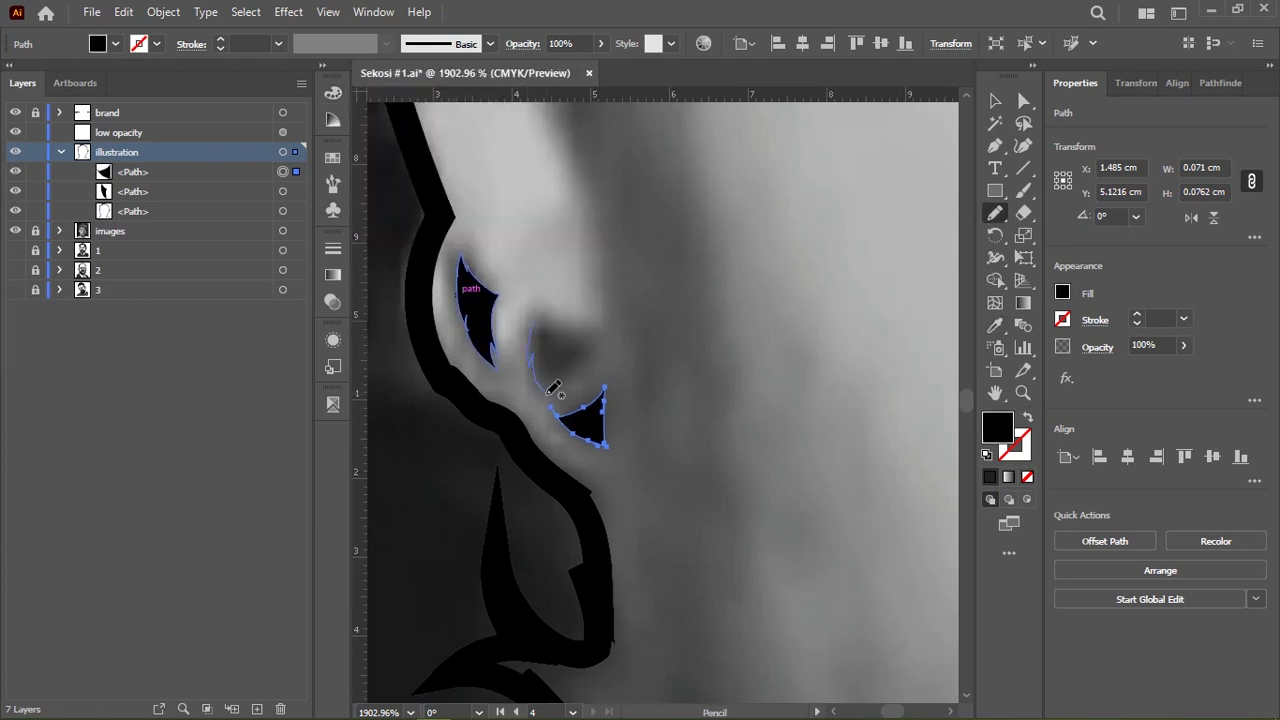
drag(594, 331, 531, 334)
scroll(780, 286, down, 3)
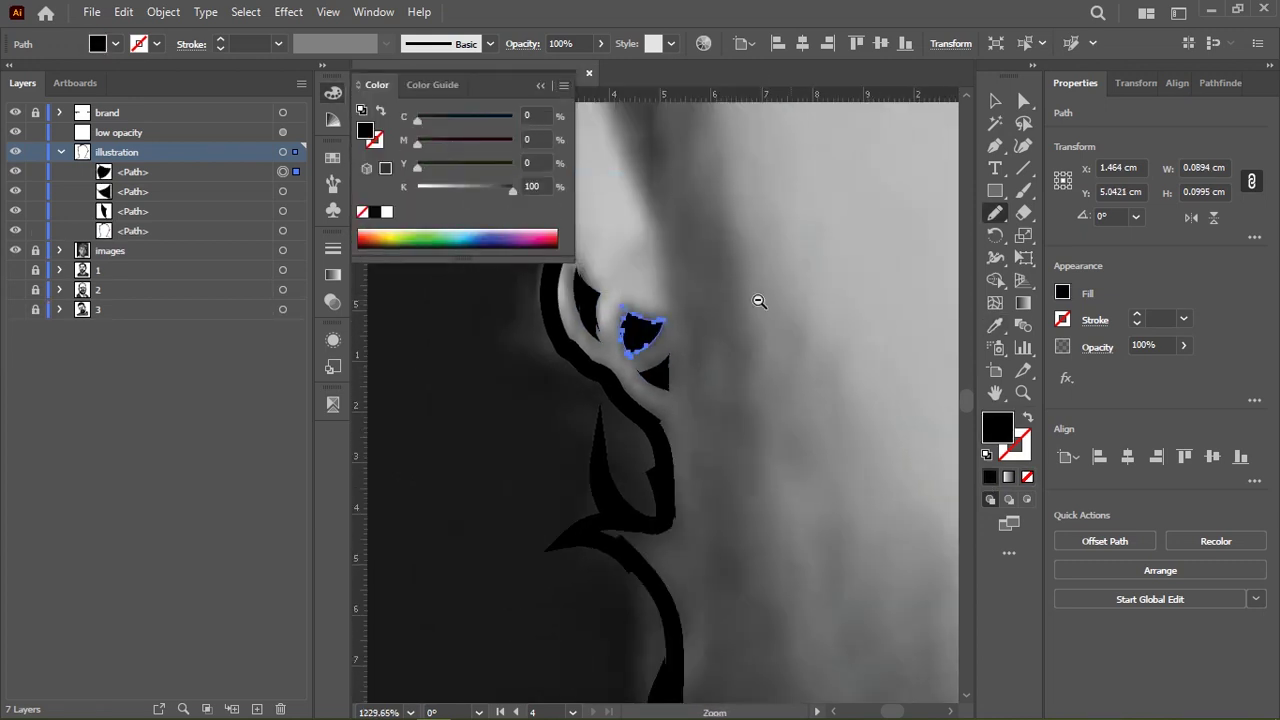
scroll(756, 286, down, 3)
scroll(756, 286, up, 5)
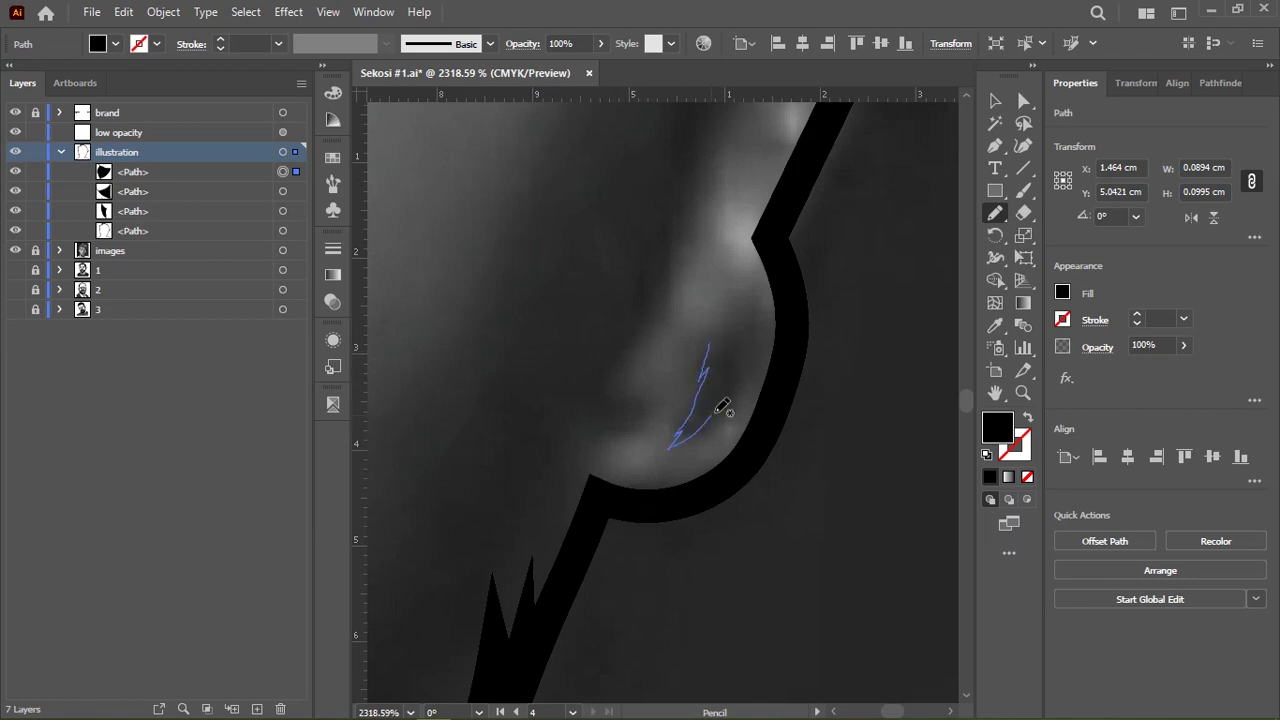
drag(722, 342, 706, 362)
scroll(700, 380, left, 4)
mouse_move(735, 410)
mouse_down()
mouse_move(722, 440)
mouse_move(709, 383)
mouse_up()
scroll(709, 383, down, 5)
scroll(743, 443, down, 3)
Select all the drawn illustration pieces, fill them white, then clear the selection
key(v)
scroll(712, 460, up, 3)
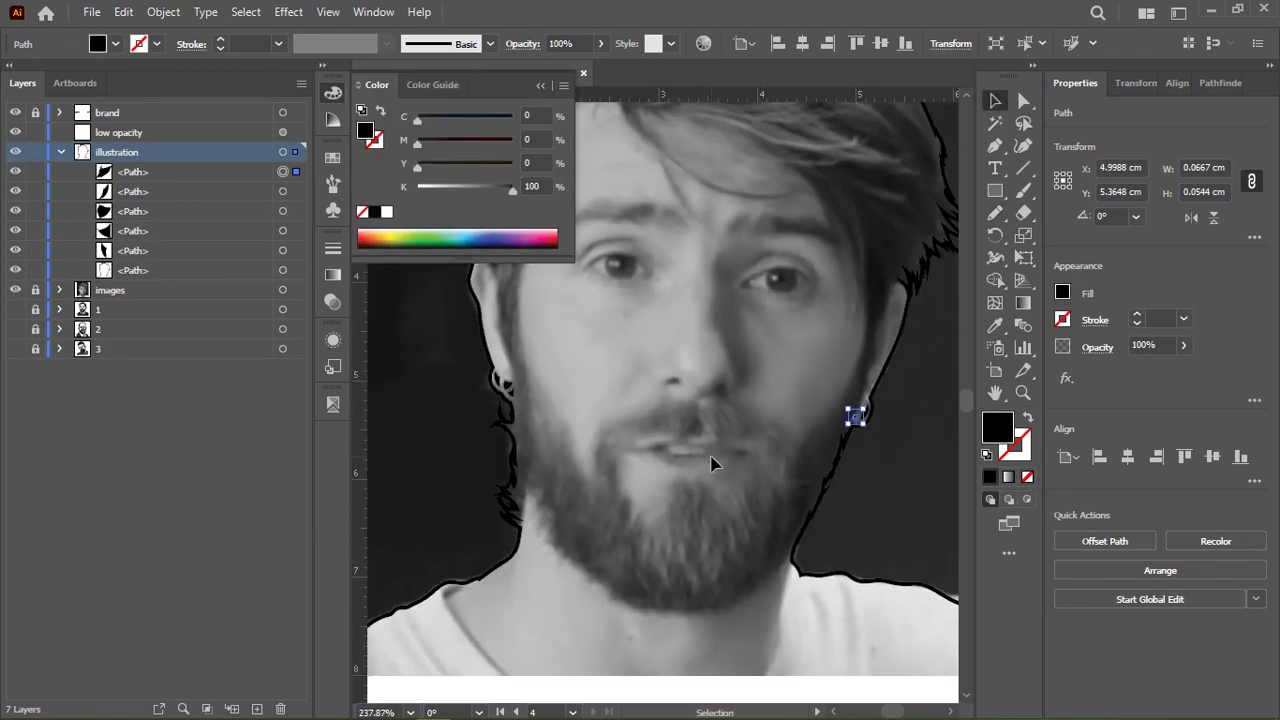
scroll(583, 330, up, 3)
drag(583, 330, 629, 371)
shift+click(600, 403)
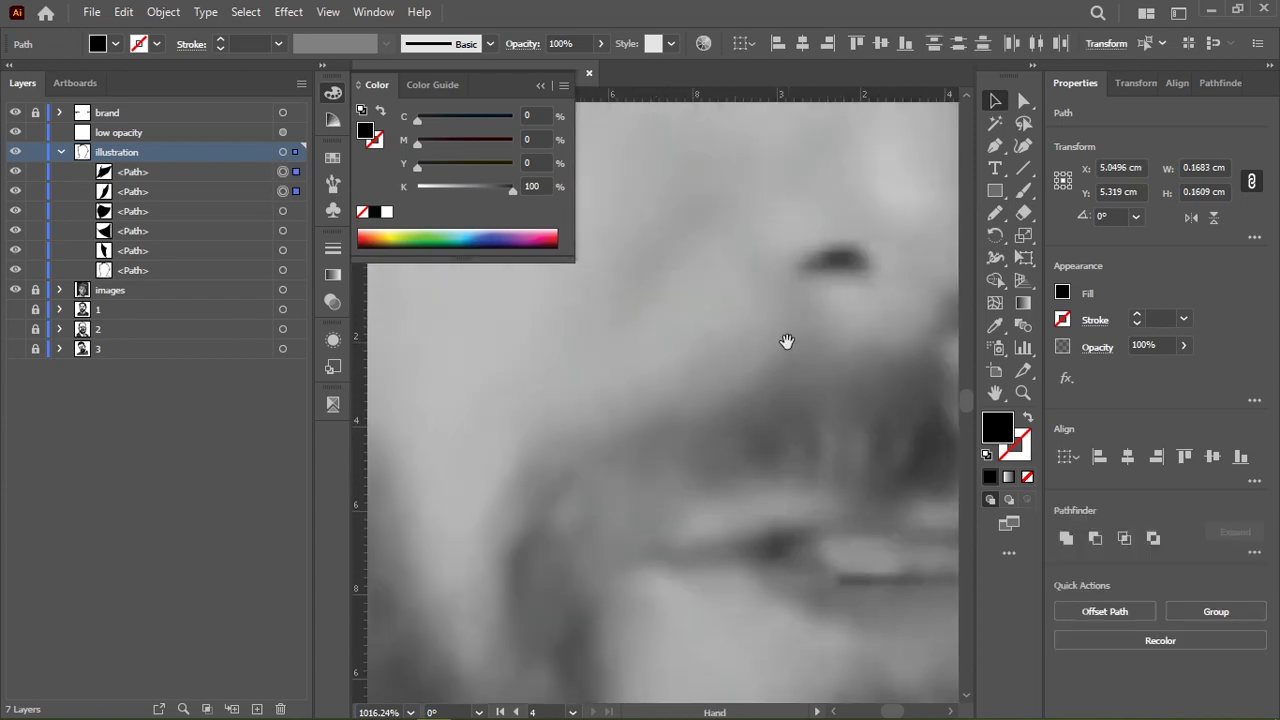
scroll(612, 437, up, 2)
key(ctrl+a)
click(386, 211)
scroll(777, 329, down, 5)
drag(777, 329, 560, 330)
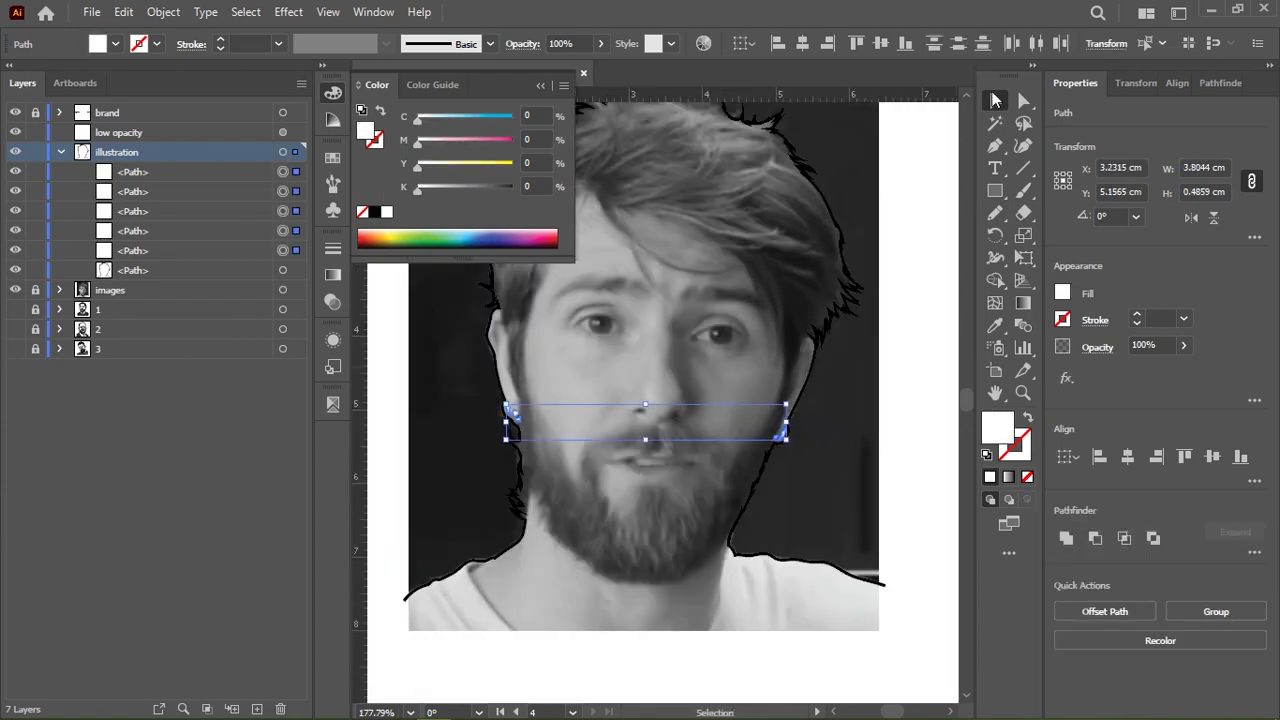
key(ctrl+shift+a)
Draw a 6.4 × 8 cm rectangle and move it over the head on the artboard
drag(839, 258, 884, 432)
key(m)
click(637, 345)
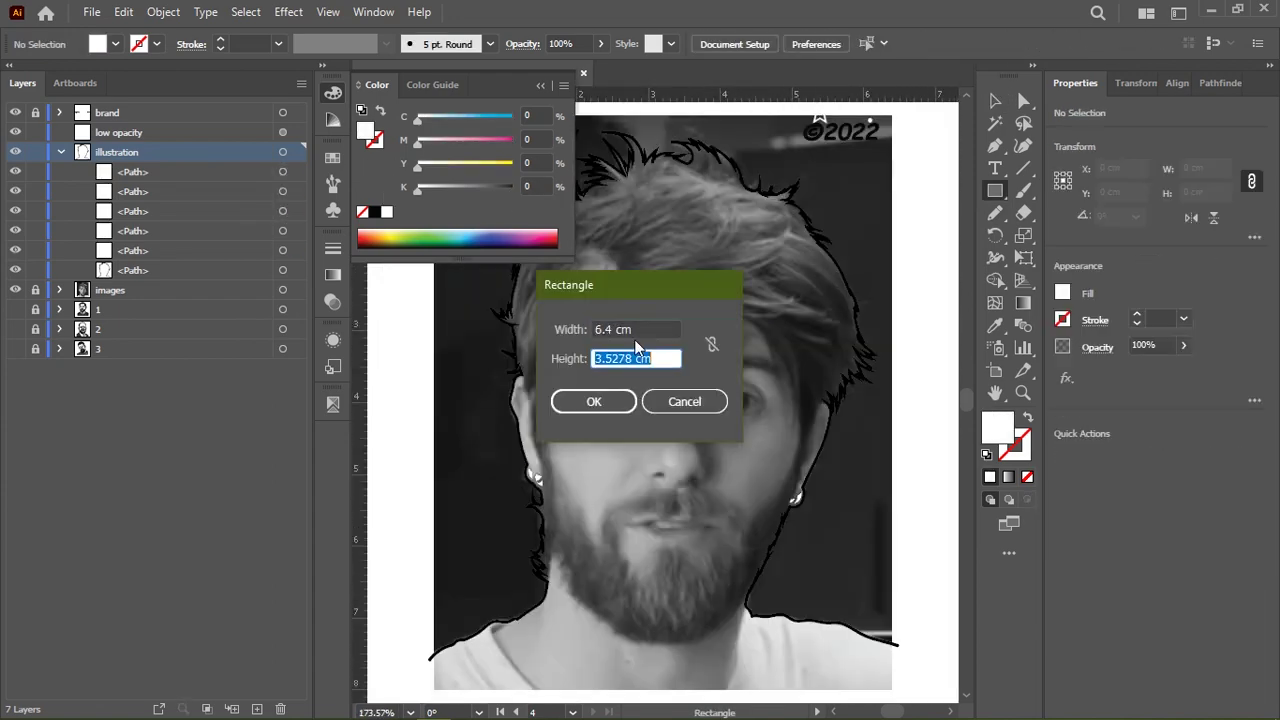
text(8)
key(Return)
key(v)
key(ctrl+y)
drag(676, 416, 430, 115)
Bring the head outline path to the front and remove its stroke colour
shift+click(898, 645)
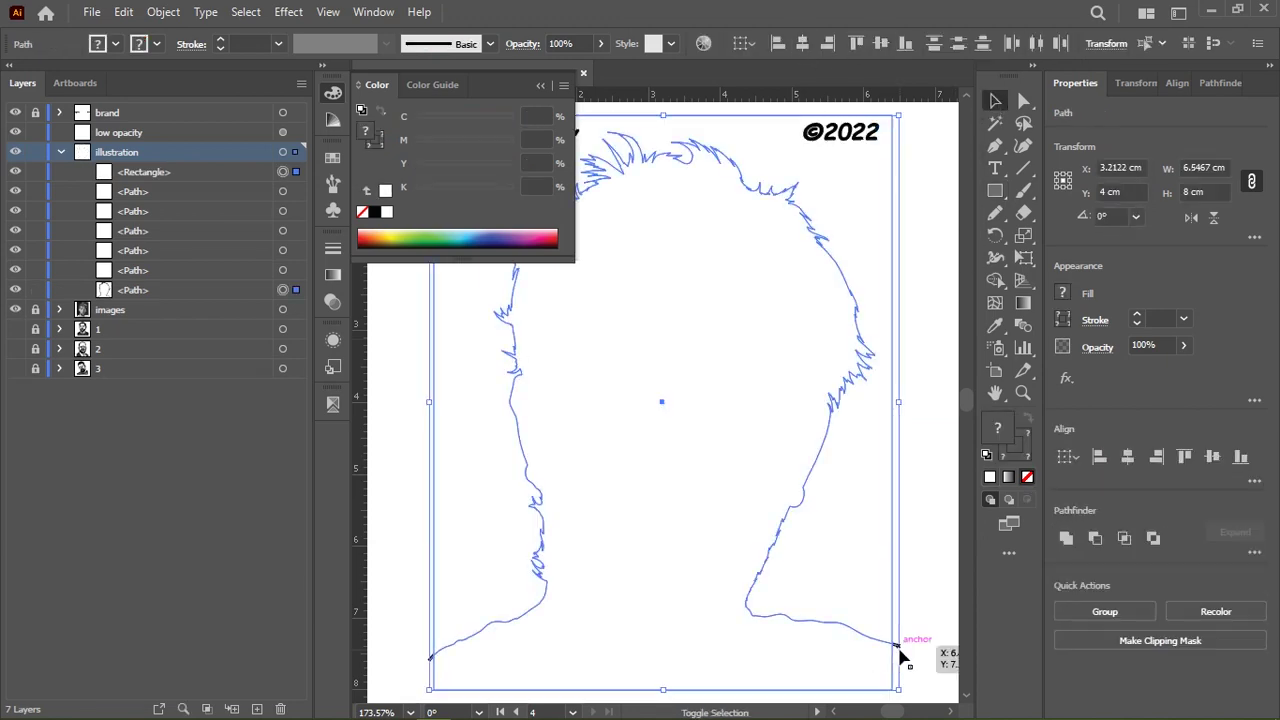
key(ctrl+y)
click(898, 645)
key(d)
key(ctrl+shift+bracketright)
click(1027, 477)
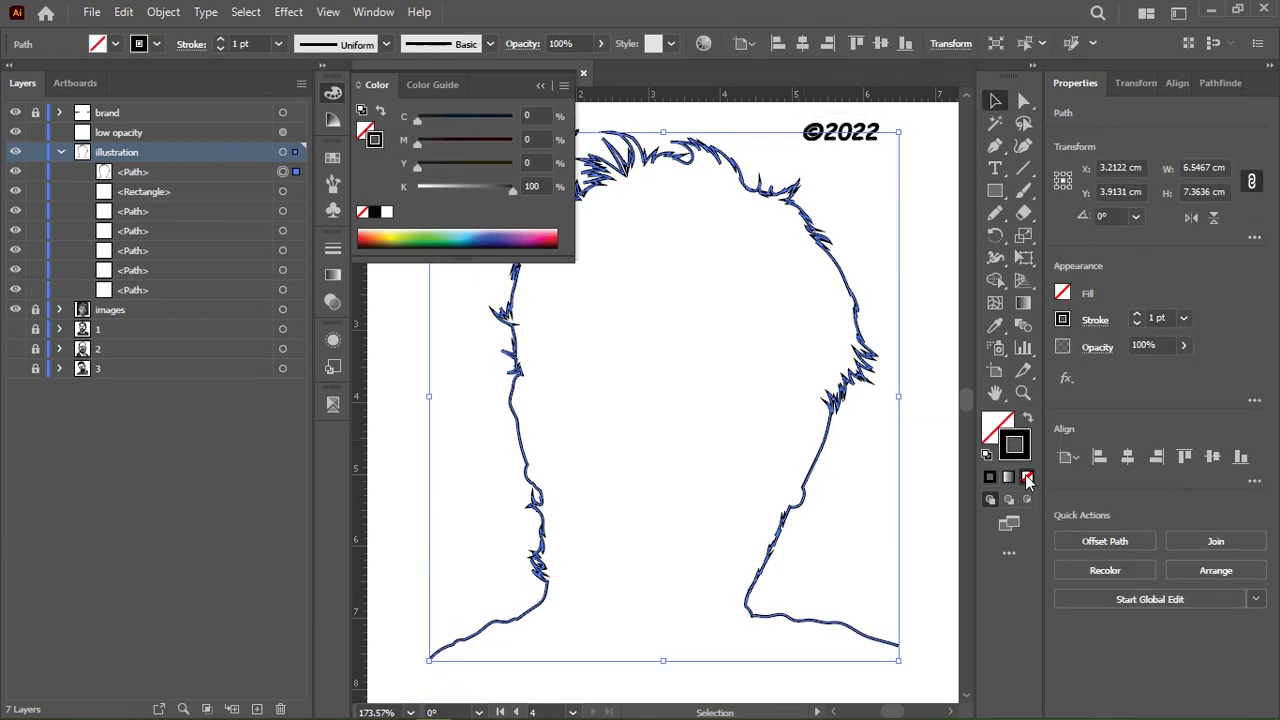
click(1027, 478)
Split the rectangle along the head outline with Shape Builder and delete the head-shaped fill
shift+click(812, 688)
key(shift+m)
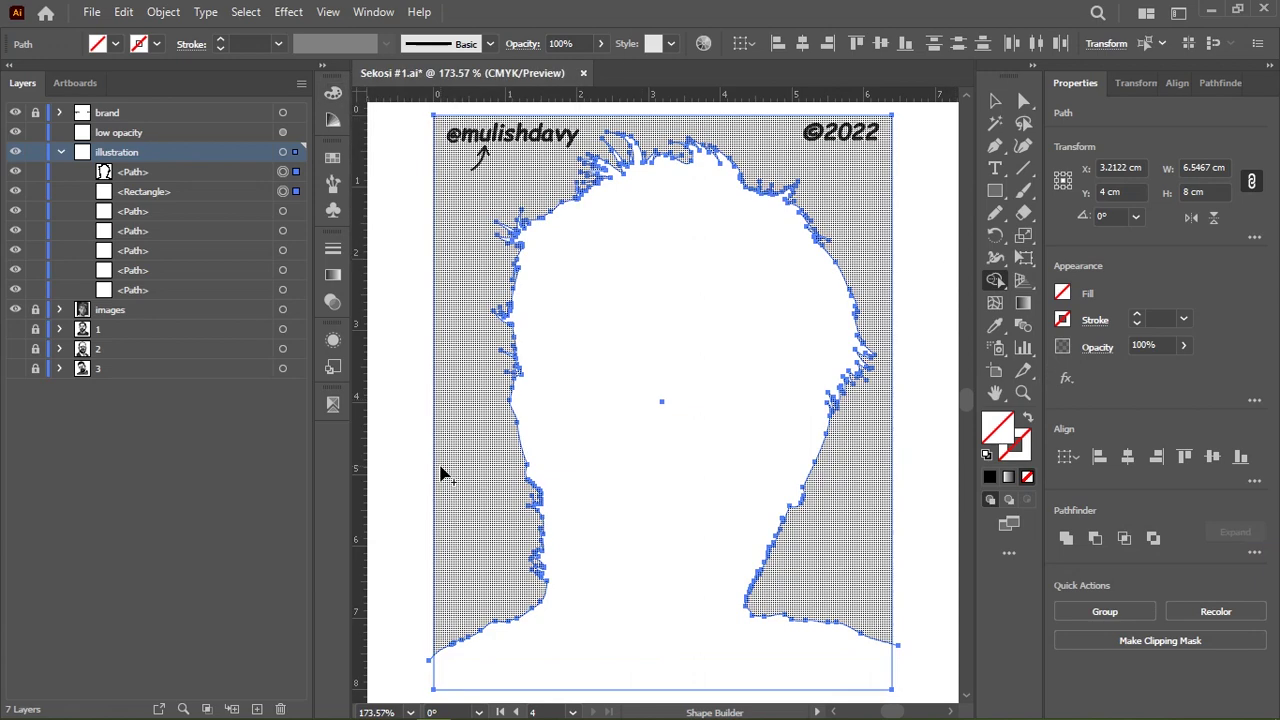
drag(414, 505, 414, 506)
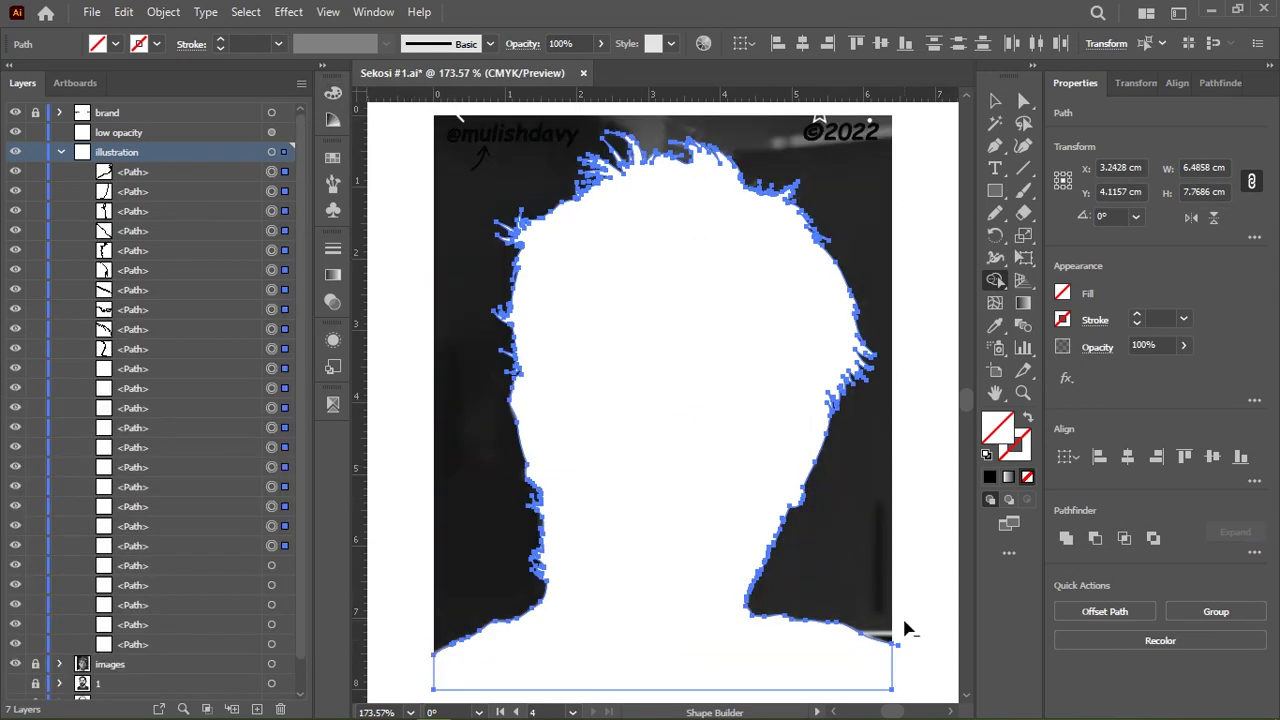
alt+click(754, 657)
scroll(299, 129, down, 1)
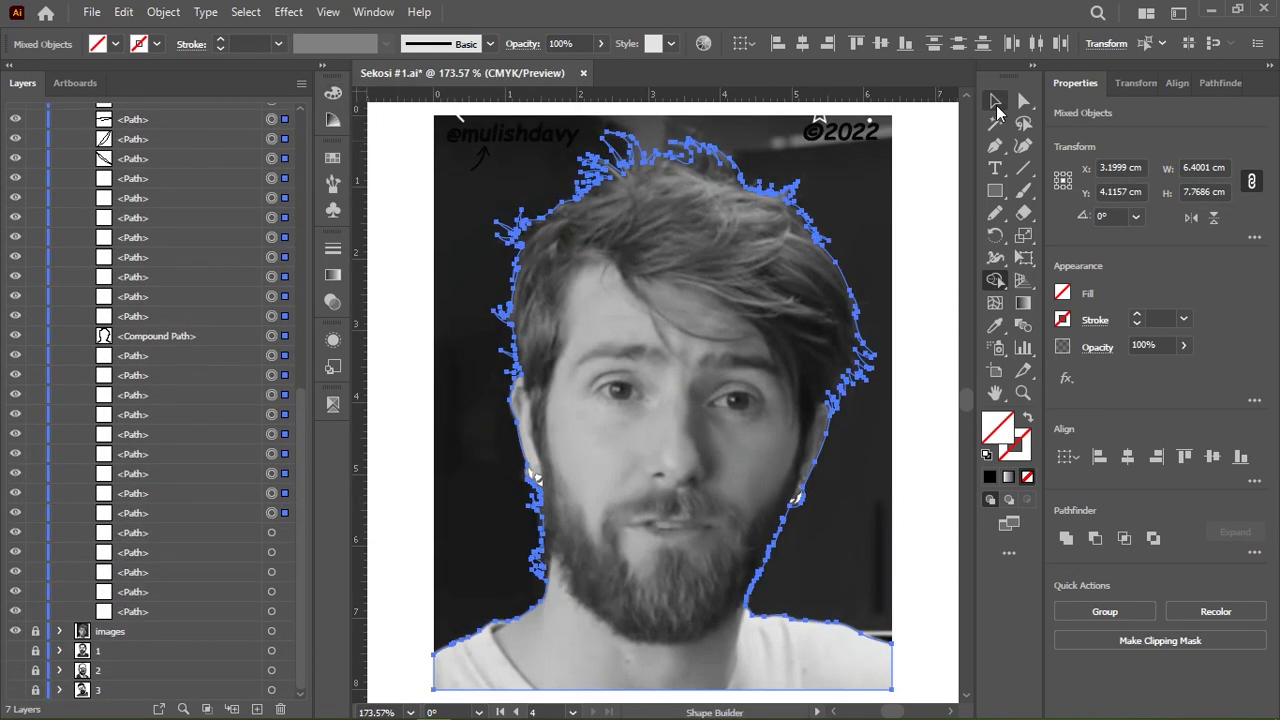
Group the remaining pieces, fill them black, and make them a compound path
click(997, 102)
key(ctrl+g)
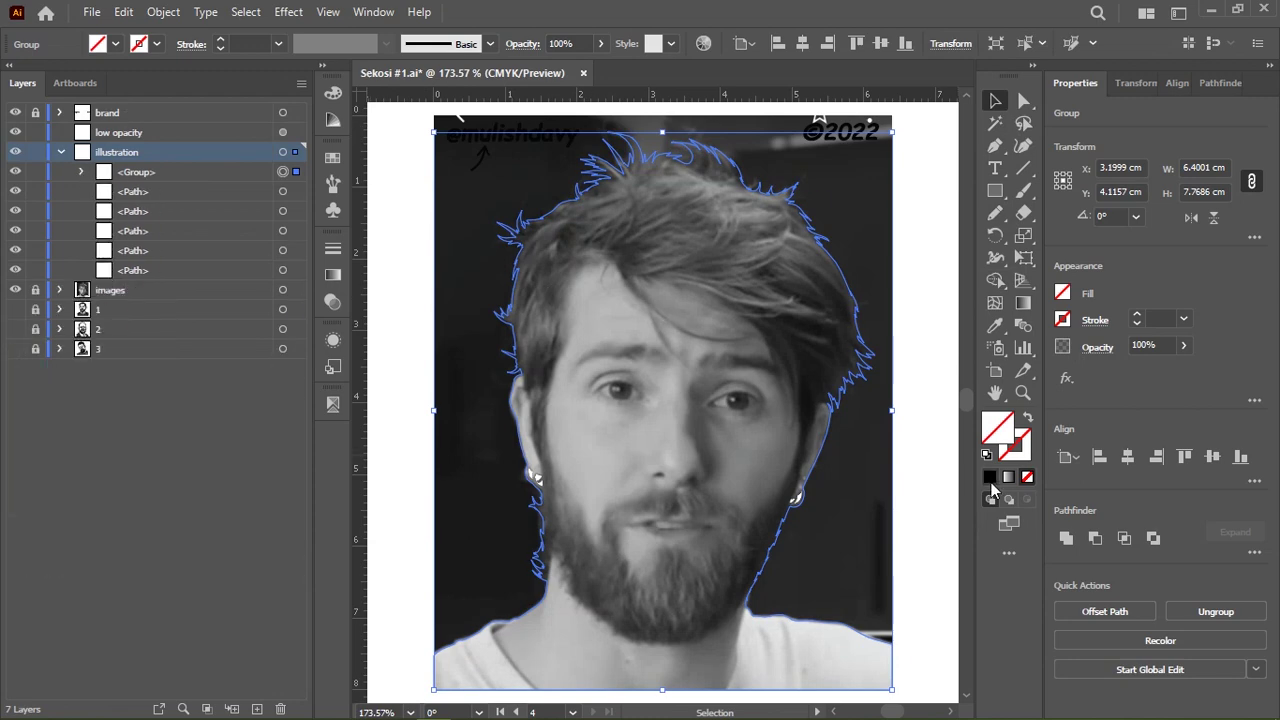
click(989, 478)
drag(194, 177, 194, 270)
click(163, 12)
click(471, 674)
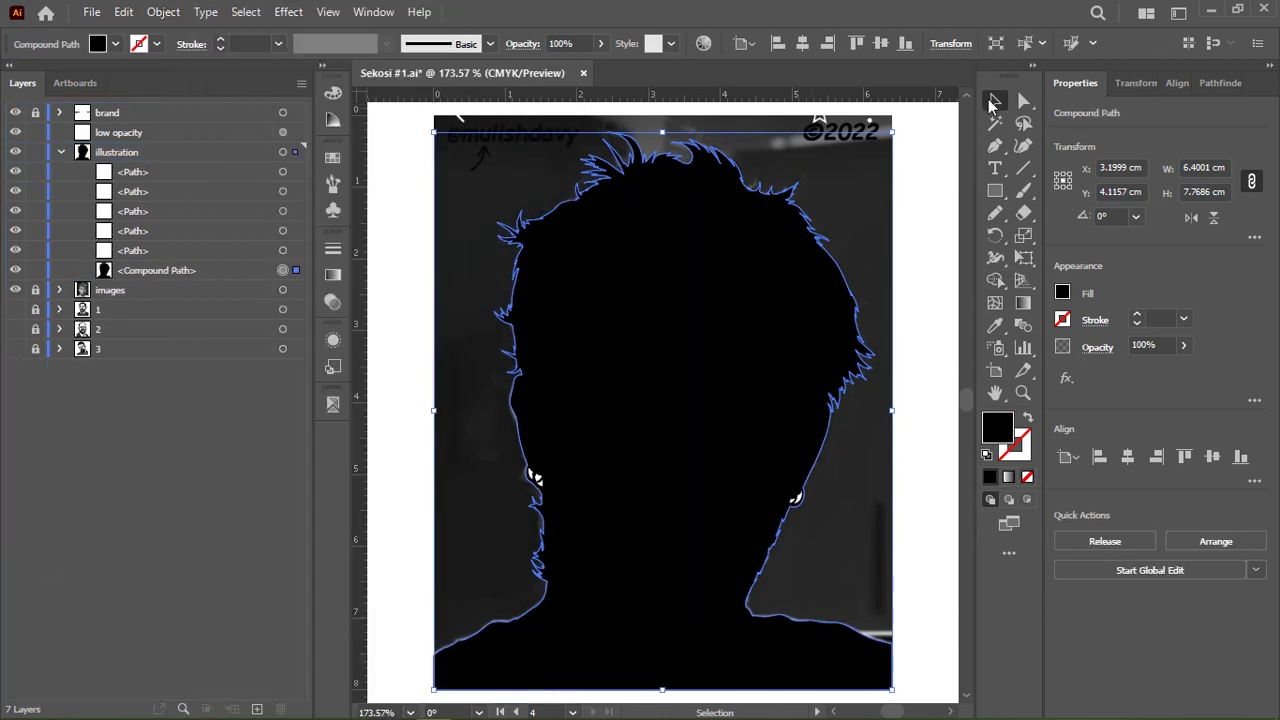
drag(486, 434, 757, 543)
Merge the ear pieces and the first two slivers into the silhouette with Shape Builder
key(shift+m)
alt+scroll(537, 479, up, 10)
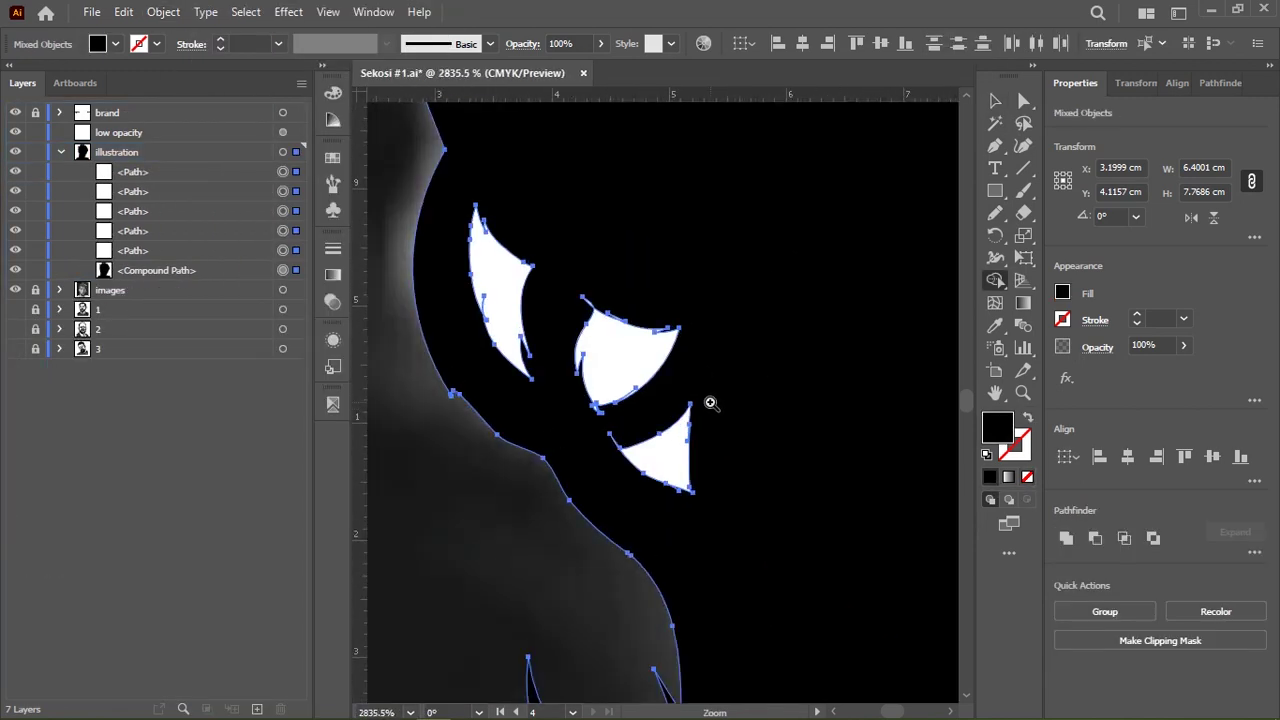
click(633, 381)
alt+scroll(700, 410, up, 5)
alt+scroll(623, 390, up, 4)
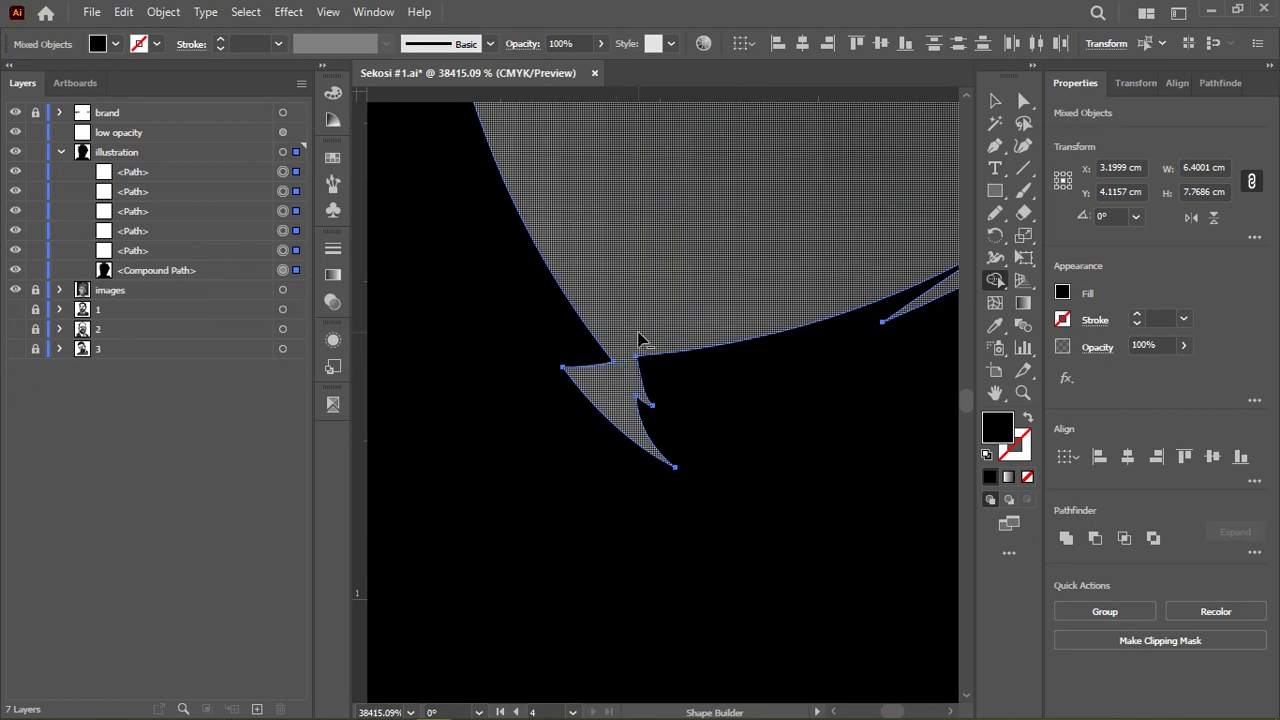
alt+scroll(640, 340, down, 15)
alt+scroll(777, 340, up, 15)
click(686, 363)
alt+scroll(611, 280, up, 1)
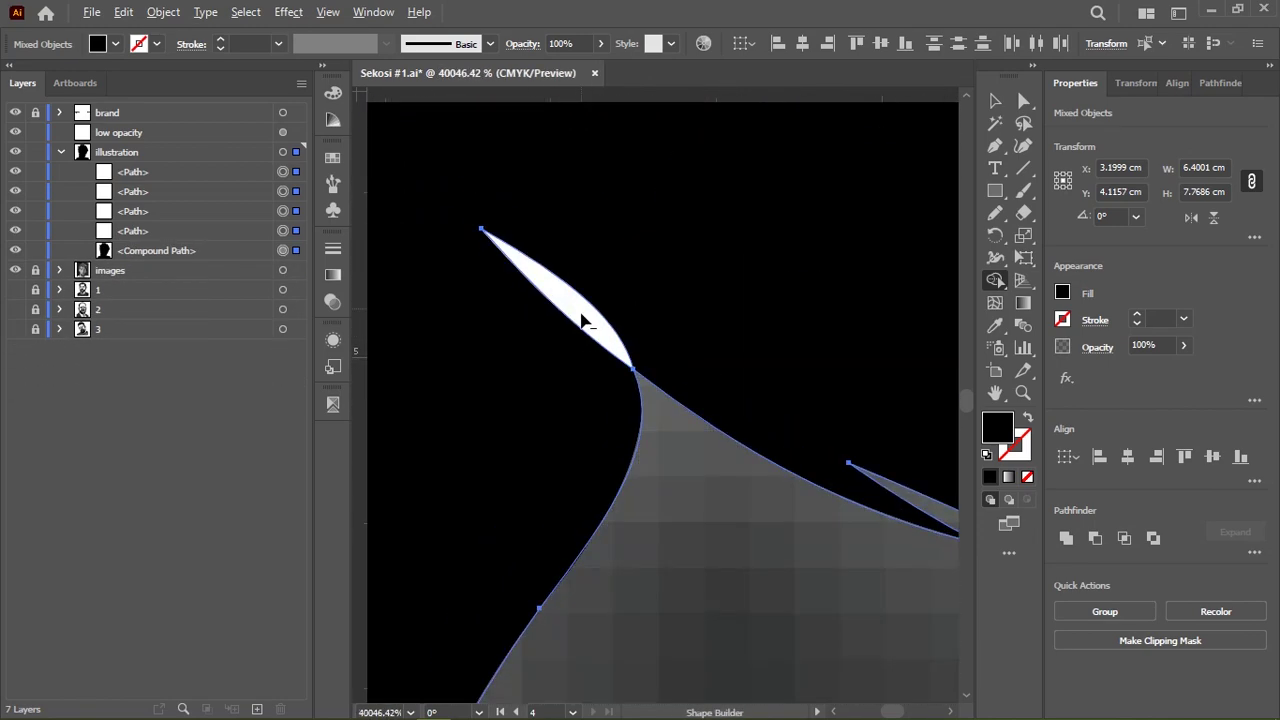
click(583, 320)
Merge the remaining leftover regions and white slivers into the single black silhouette
alt+scroll(737, 363, up, 3)
click(754, 320)
alt+scroll(677, 291, down, 5)
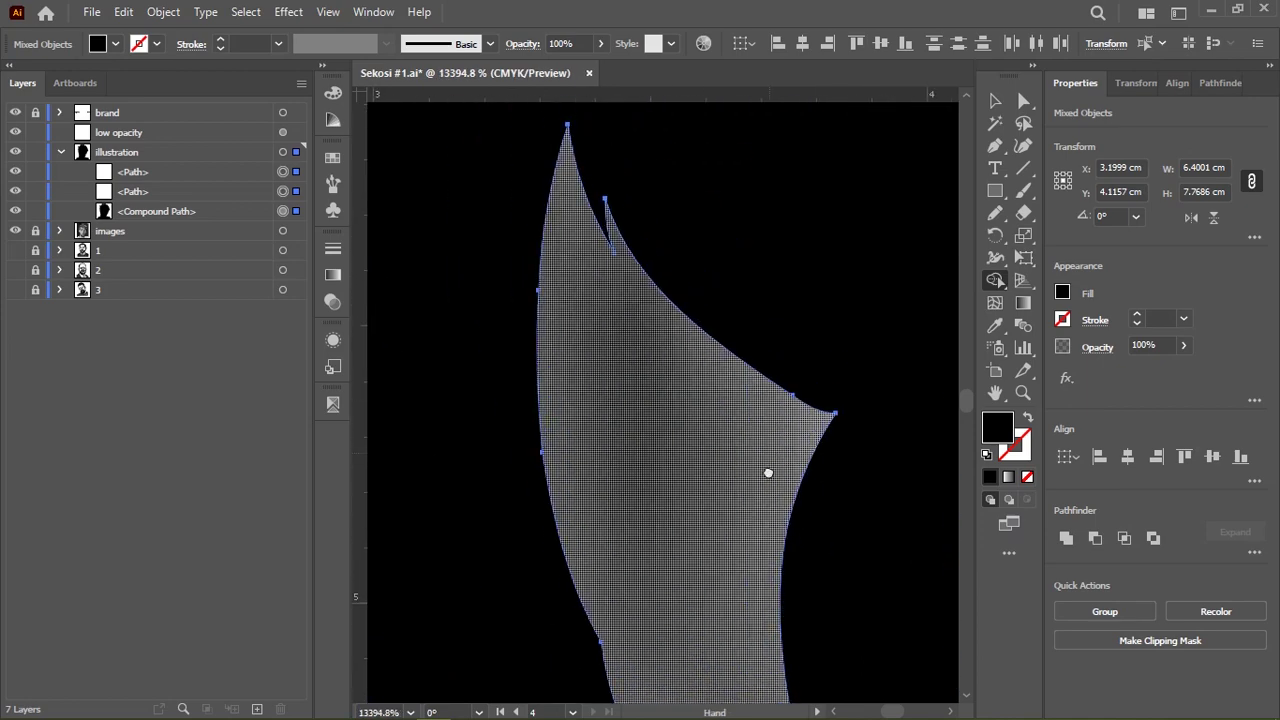
alt+scroll(800, 420, down, 3)
alt+scroll(800, 300, down, 5)
alt+scroll(680, 360, up, 5)
alt+scroll(630, 400, up, 2)
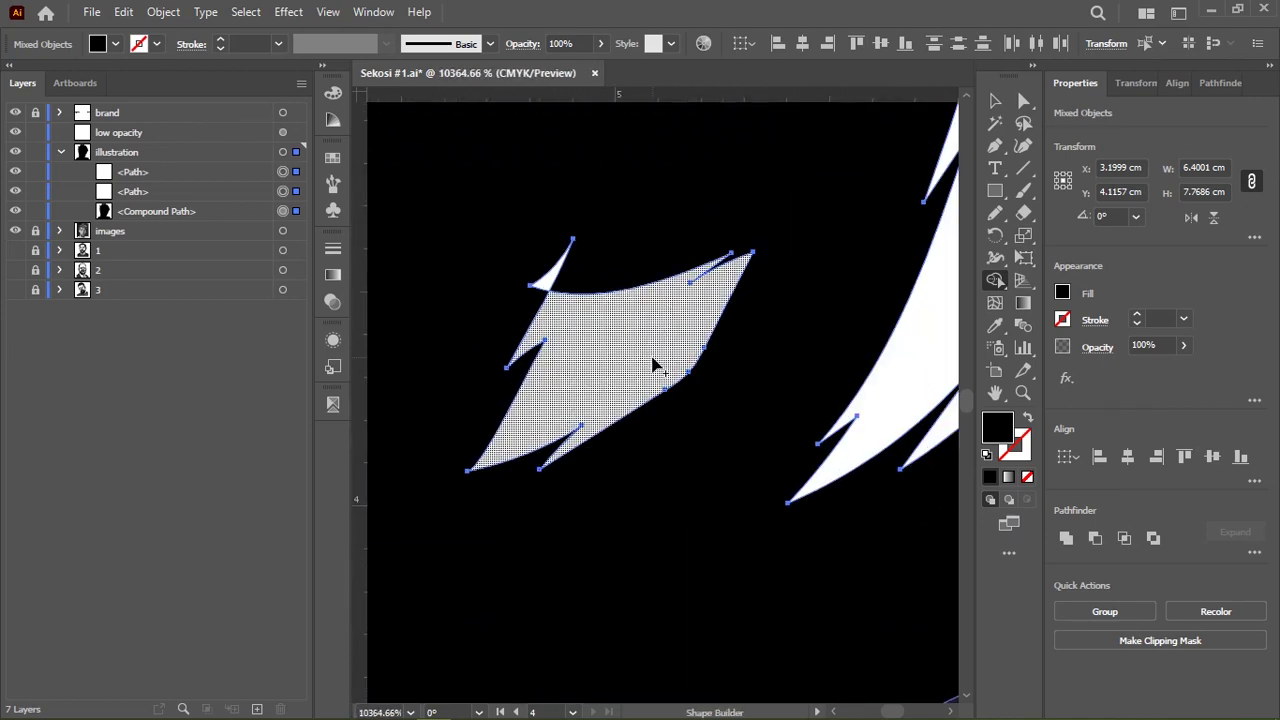
click(603, 340)
alt+scroll(820, 194, up, 3)
alt+scroll(680, 326, up, 3)
alt+scroll(648, 392, up, 2)
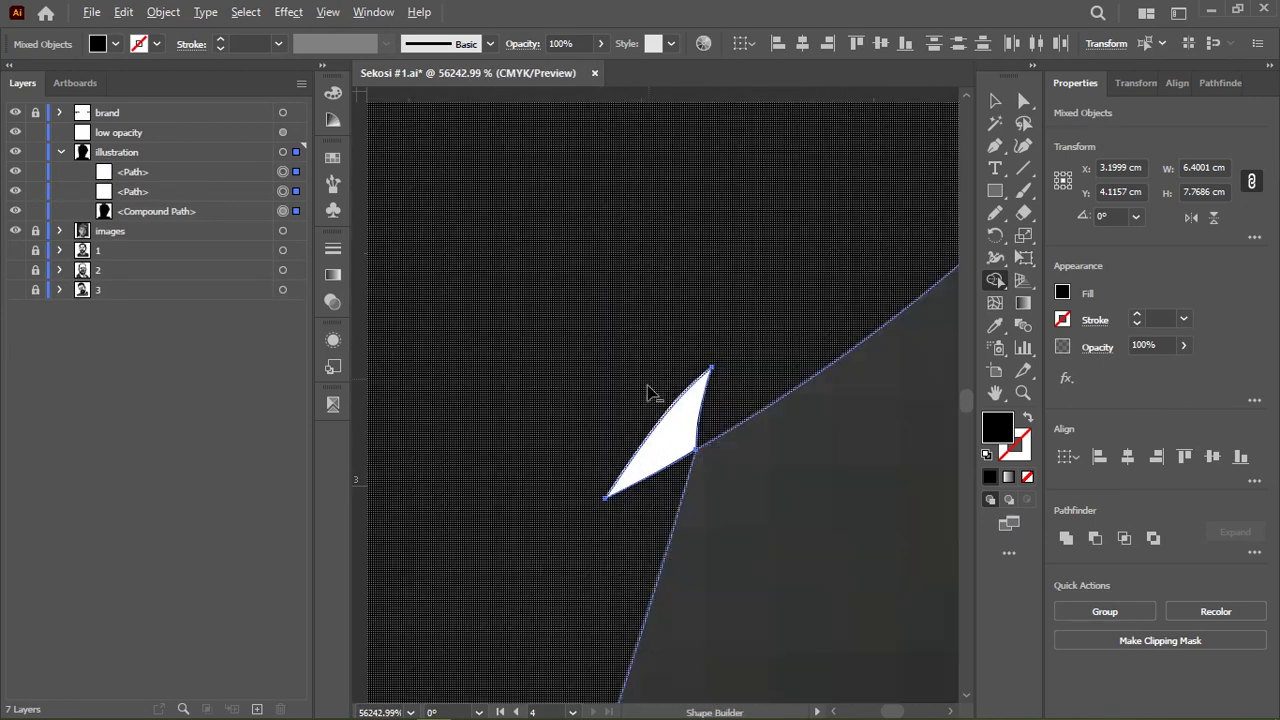
click(648, 392)
alt+scroll(820, 380, down, 3)
click(743, 434)
alt+scroll(643, 377, down, 5)
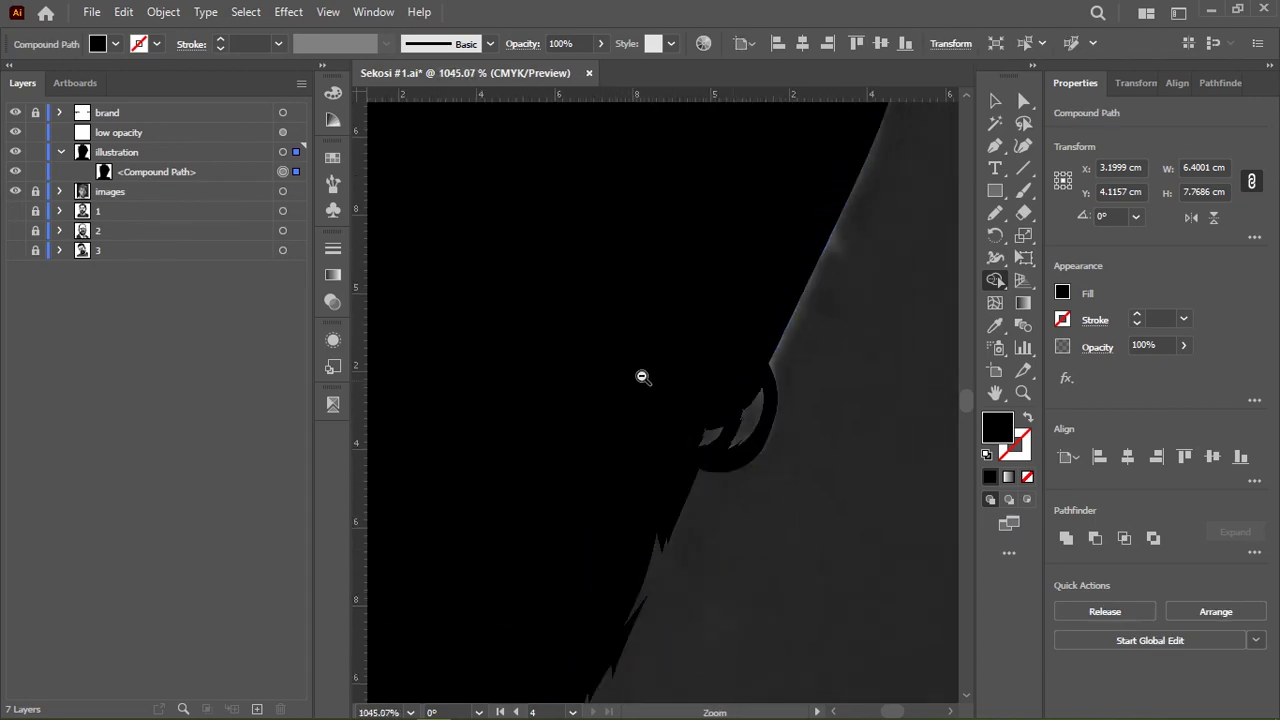
alt+scroll(643, 377, down, 3)
Select the clipped photo in the images layer, then lock that layer and make it visible
key(v)
click(60, 191)
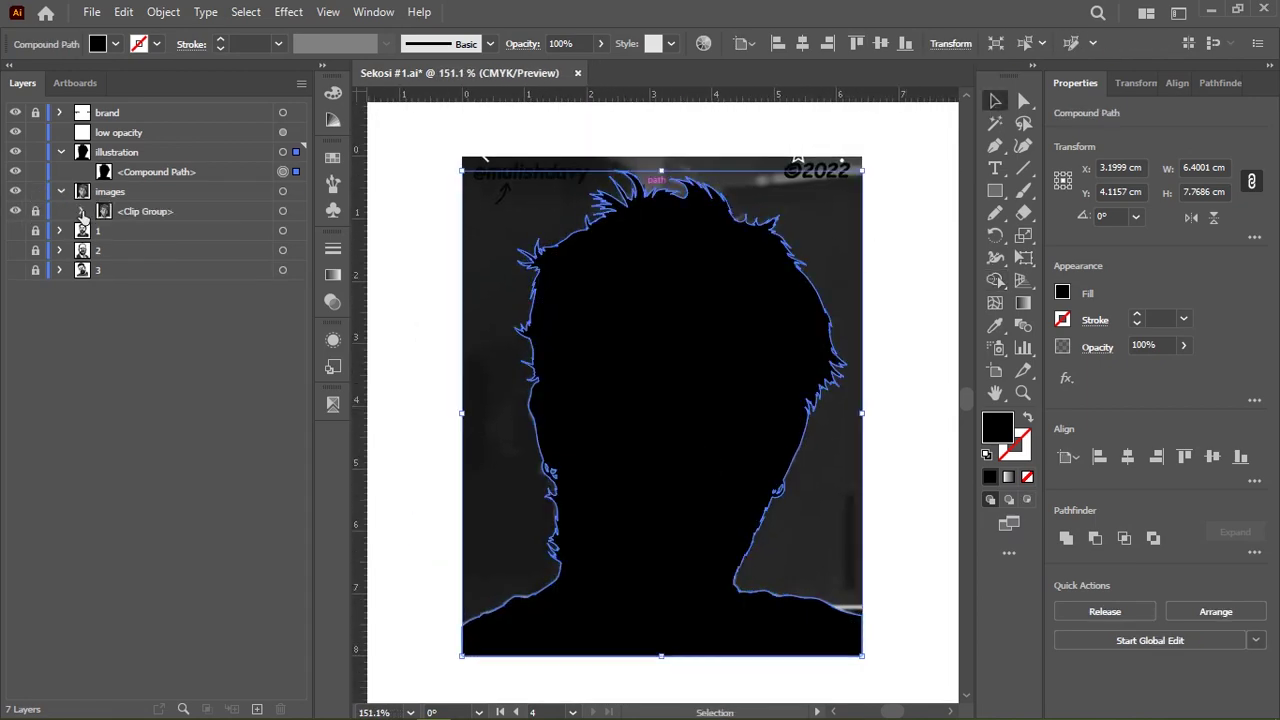
click(82, 211)
click(110, 191)
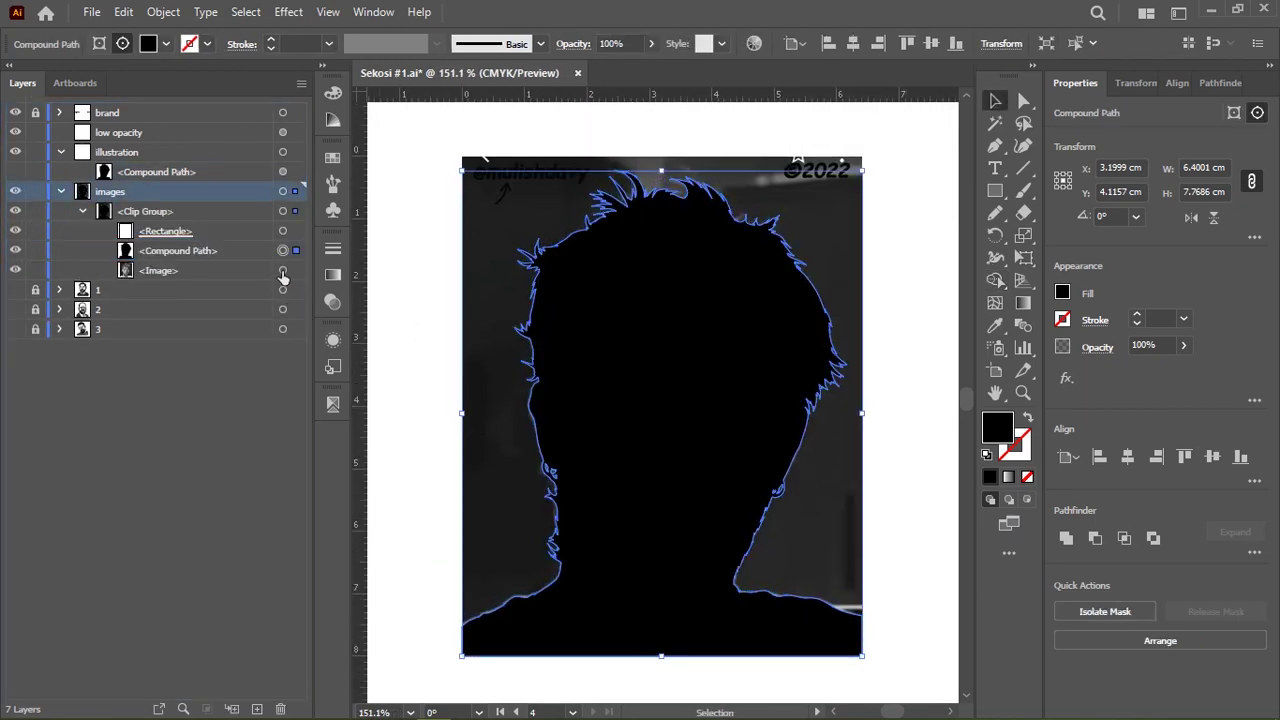
click(402, 293)
click(82, 211)
click(566, 309)
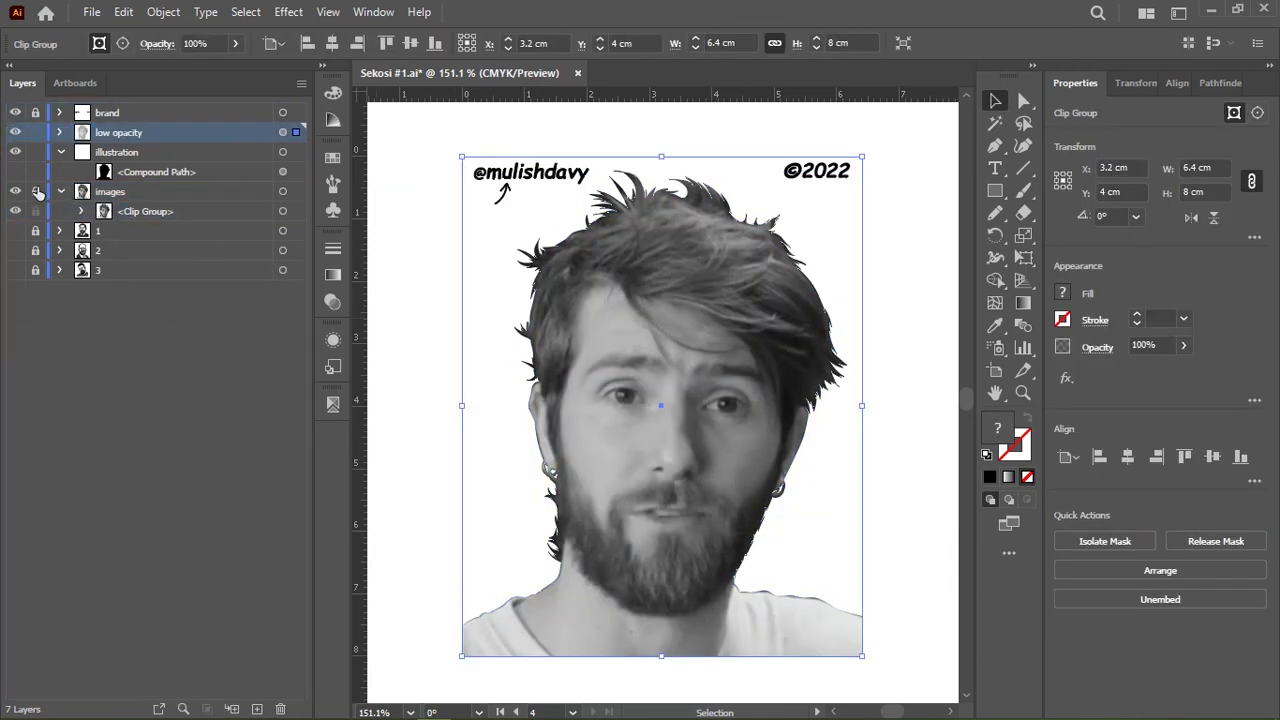
click(15, 191)
click(36, 191)
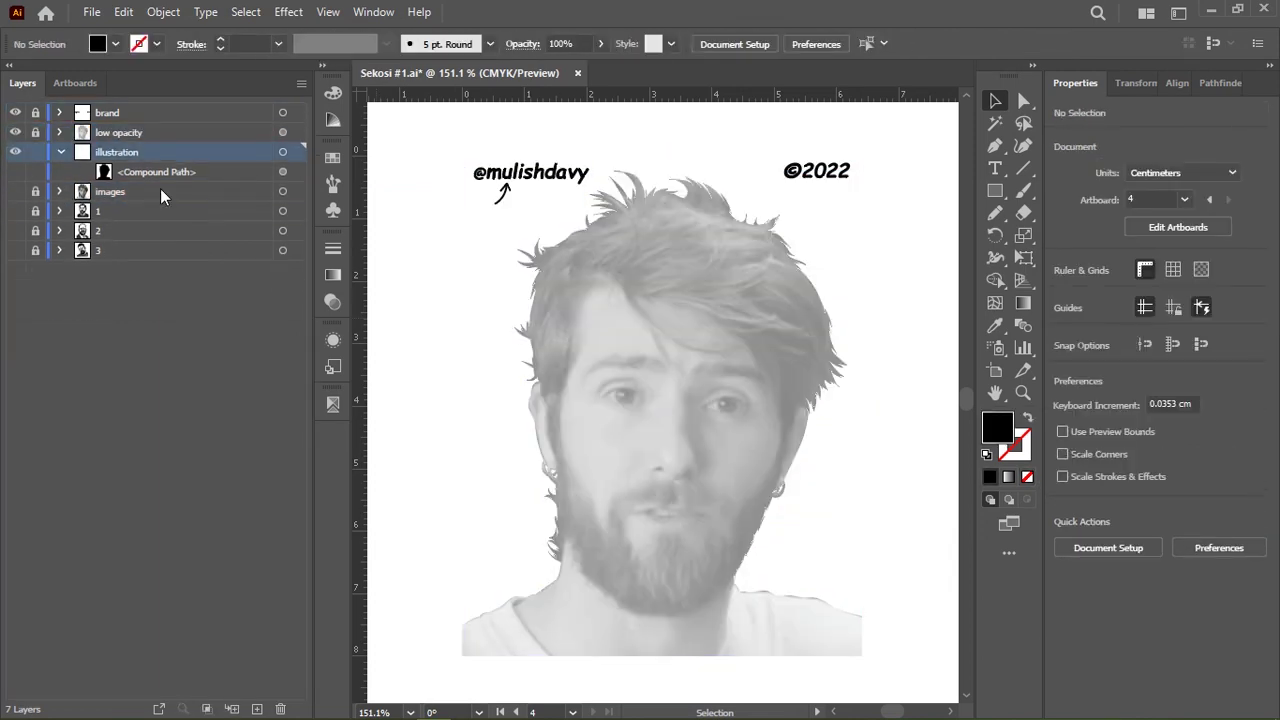
click(15, 191)
Zoom and pan to the beard and neck, and narrow the Layers panel
scroll(611, 386, up, 3)
scroll(637, 441, up, 3)
drag(637, 441, 659, 332)
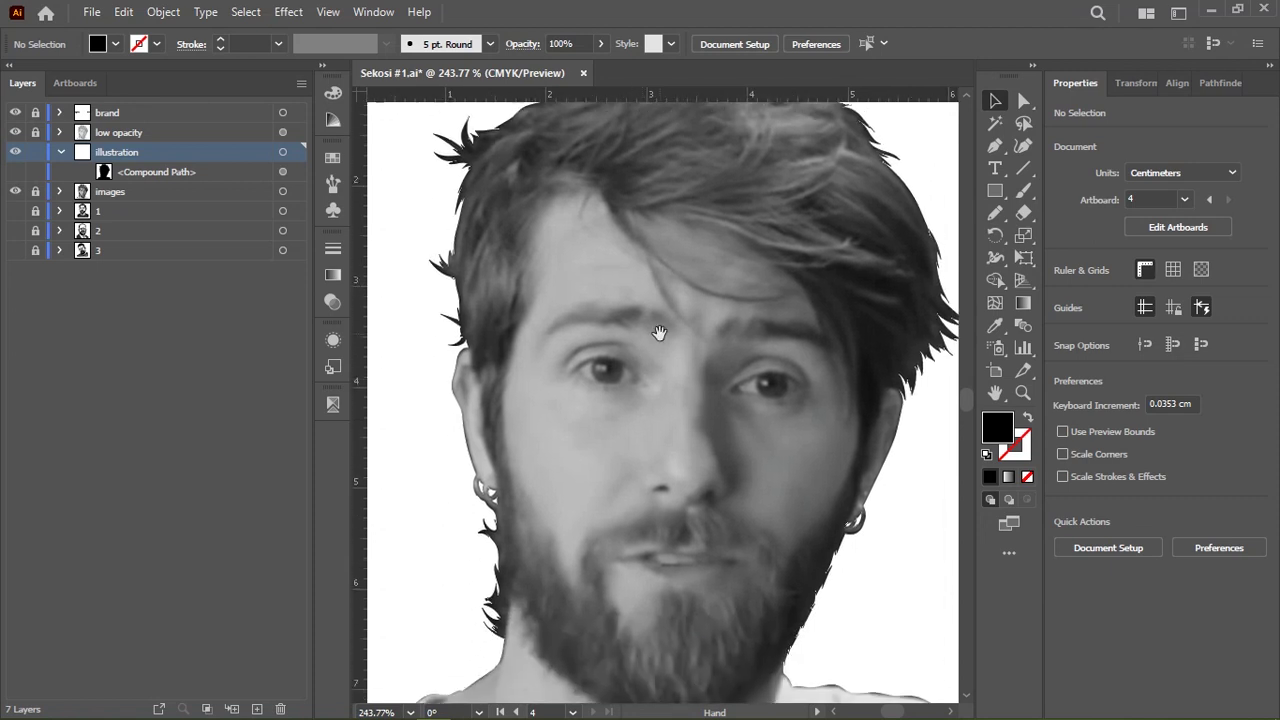
drag(557, 677, 687, 399)
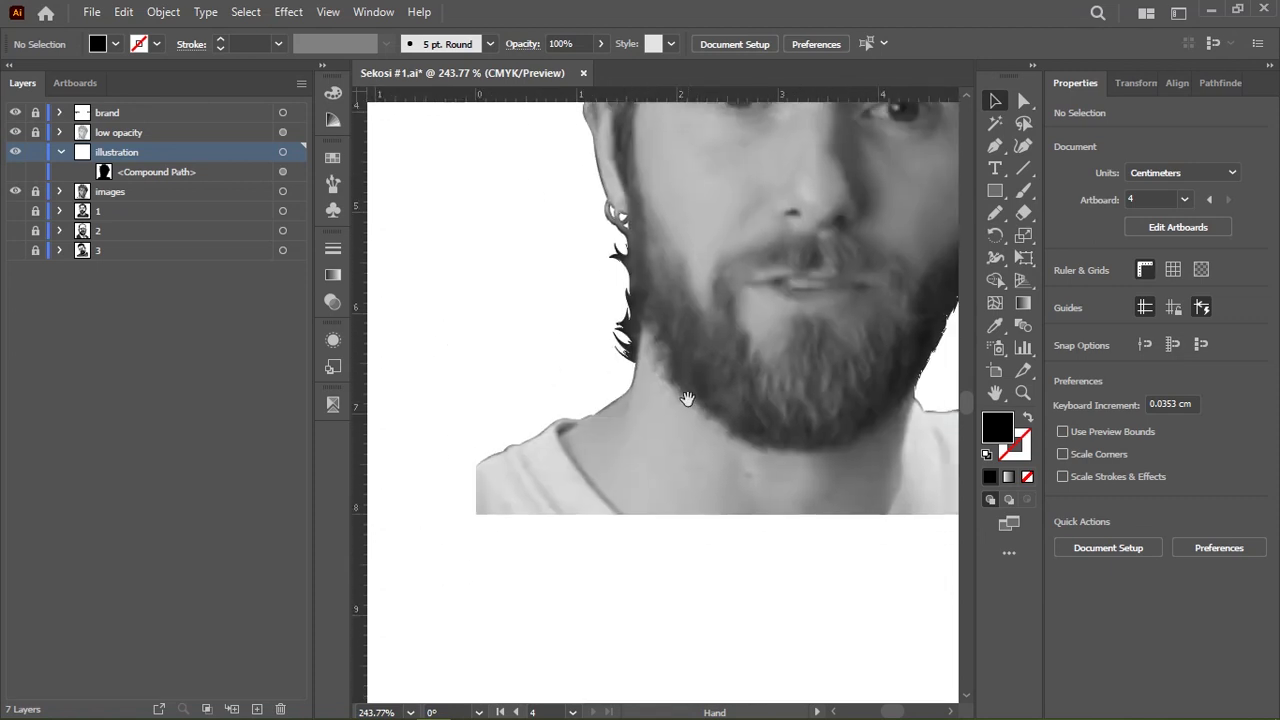
drag(316, 400, 220, 400)
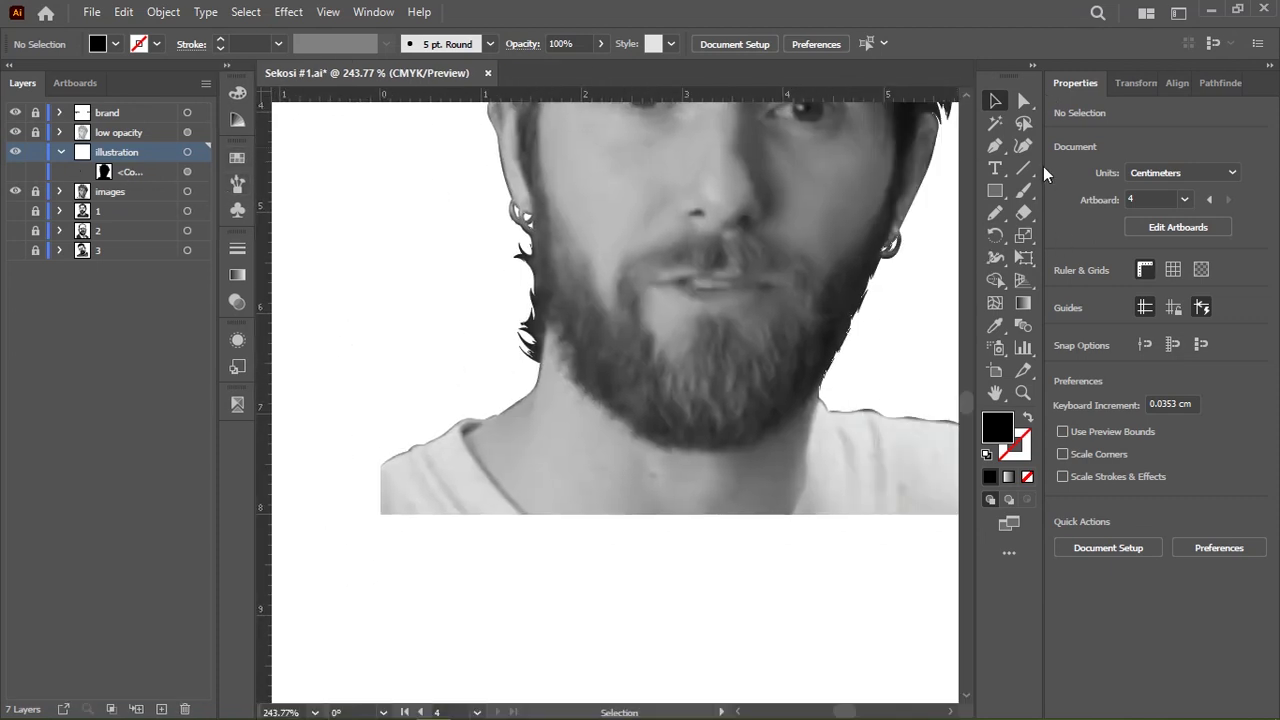
scroll(453, 362, up, 1)
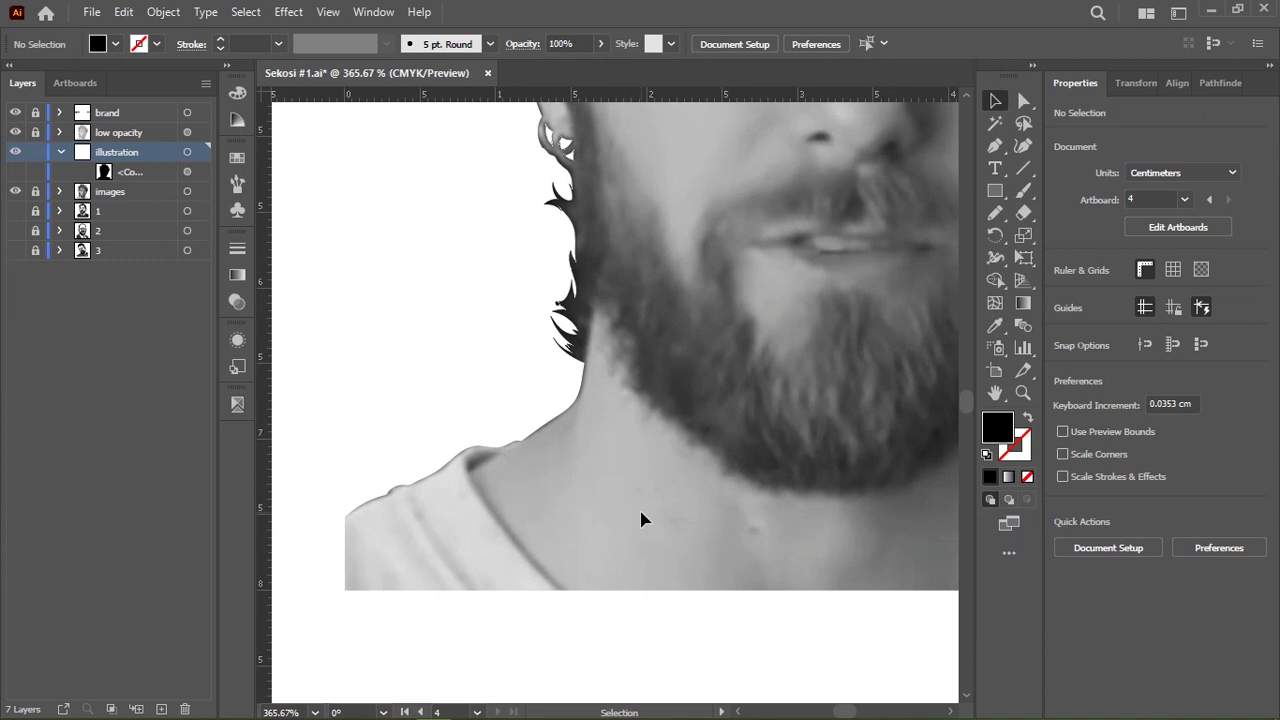
Start a Pencil path at the neck along the image's bottom edge and up the neck edge
key(n)
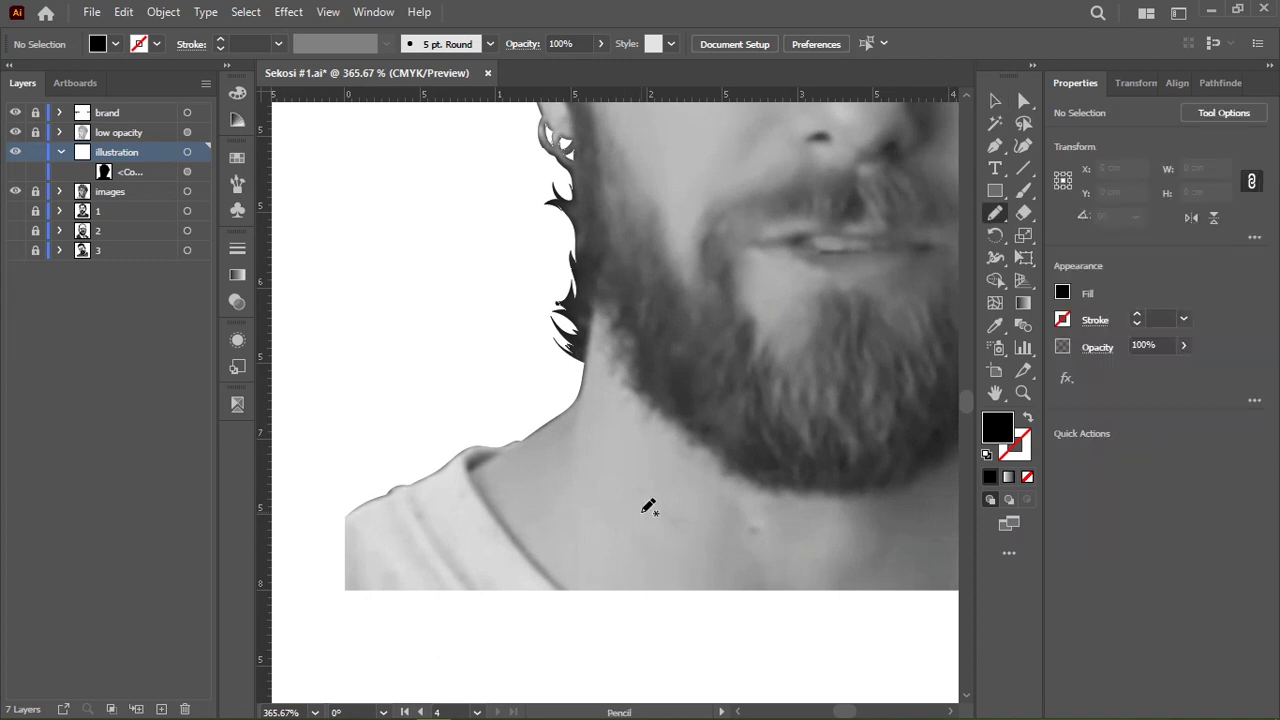
scroll(649, 506, up, 2)
scroll(577, 309, up, 2)
scroll(597, 240, up, 1)
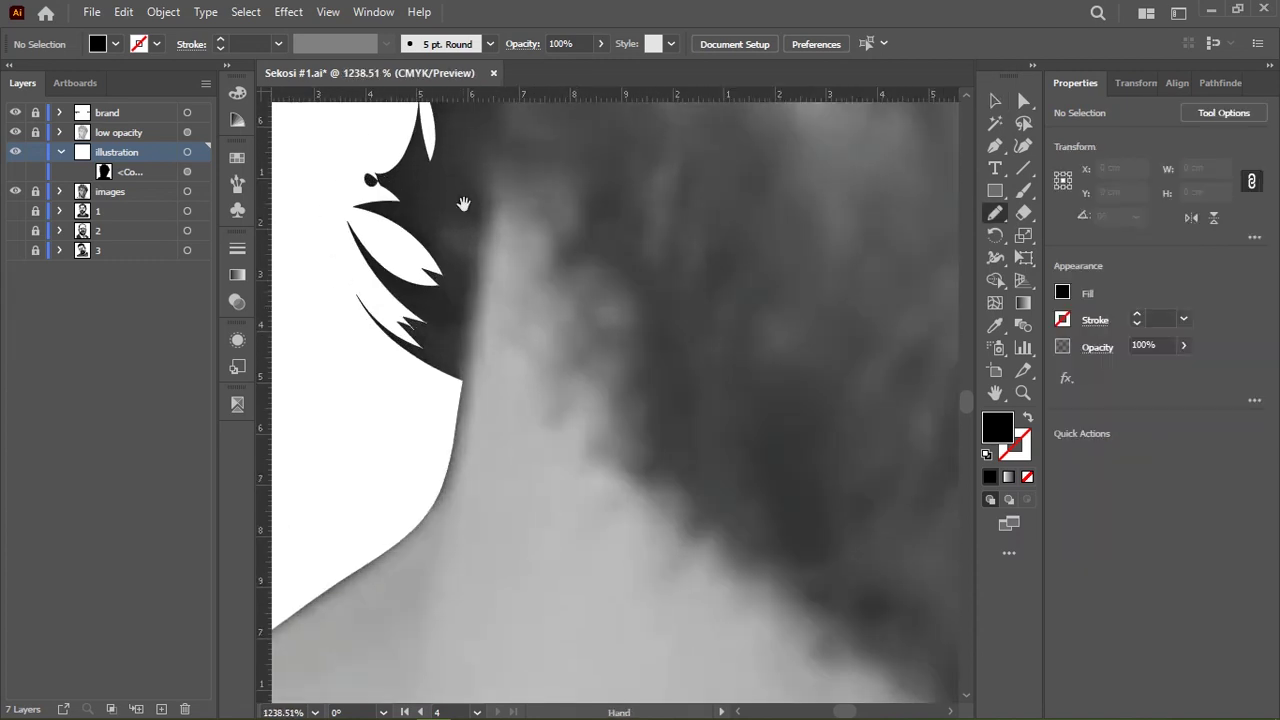
scroll(620, 320, down, 1)
scroll(640, 294, down, 2)
scroll(412, 258, up, 2)
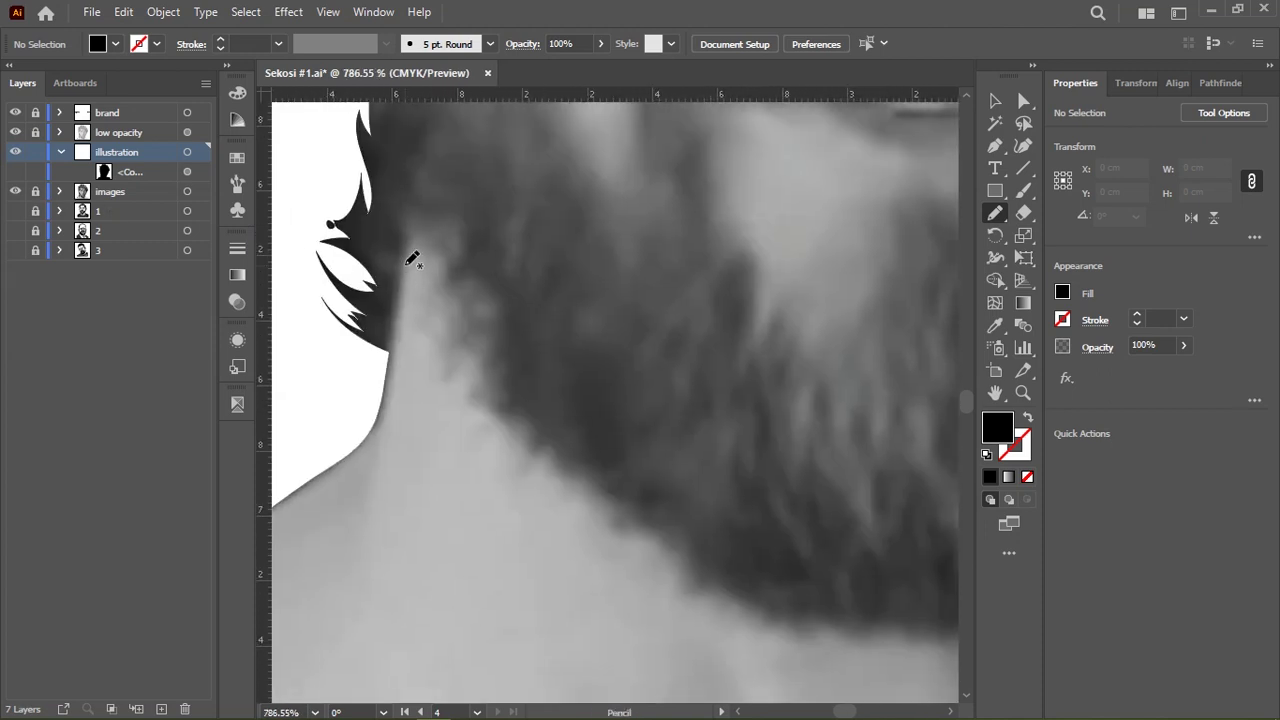
drag(365, 458, 570, 245)
mouse_move(497, 413)
mouse_down()
mouse_move(818, 289)
mouse_move(629, 271)
mouse_up()
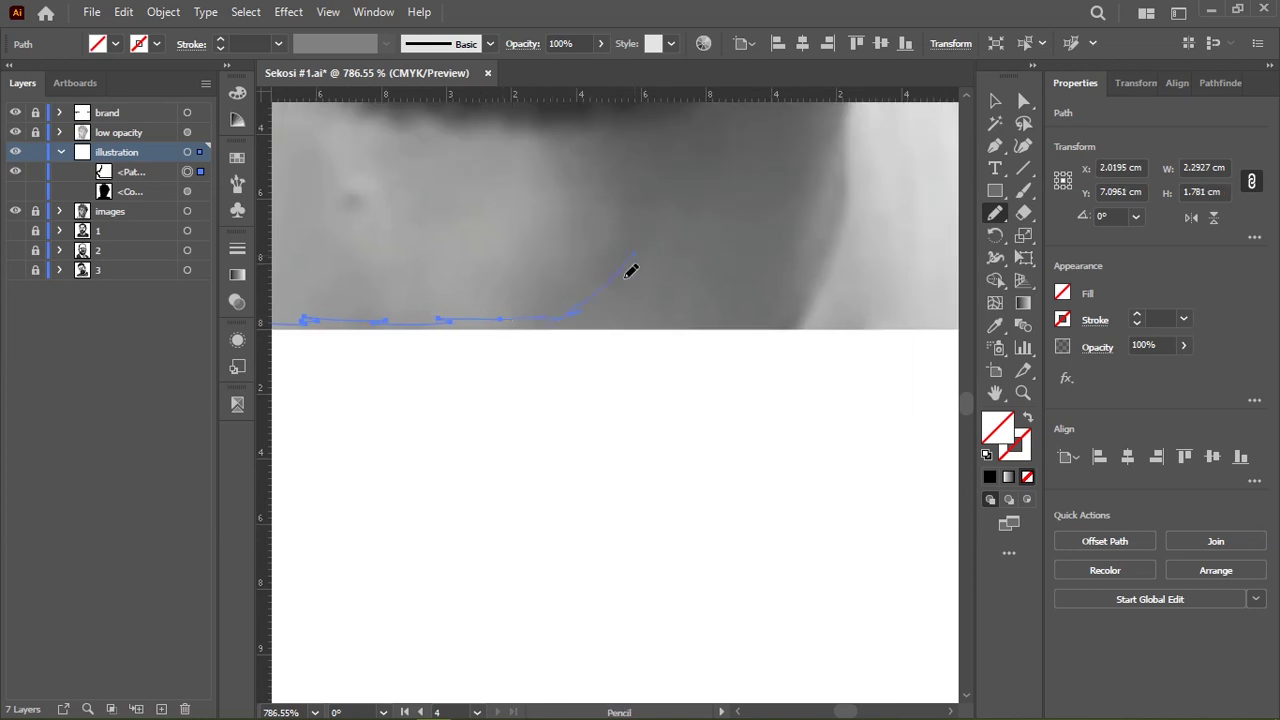
mouse_move(800, 300)
mouse_down()
mouse_move(700, 400)
mouse_move(712, 250)
mouse_move(752, 346)
mouse_up()
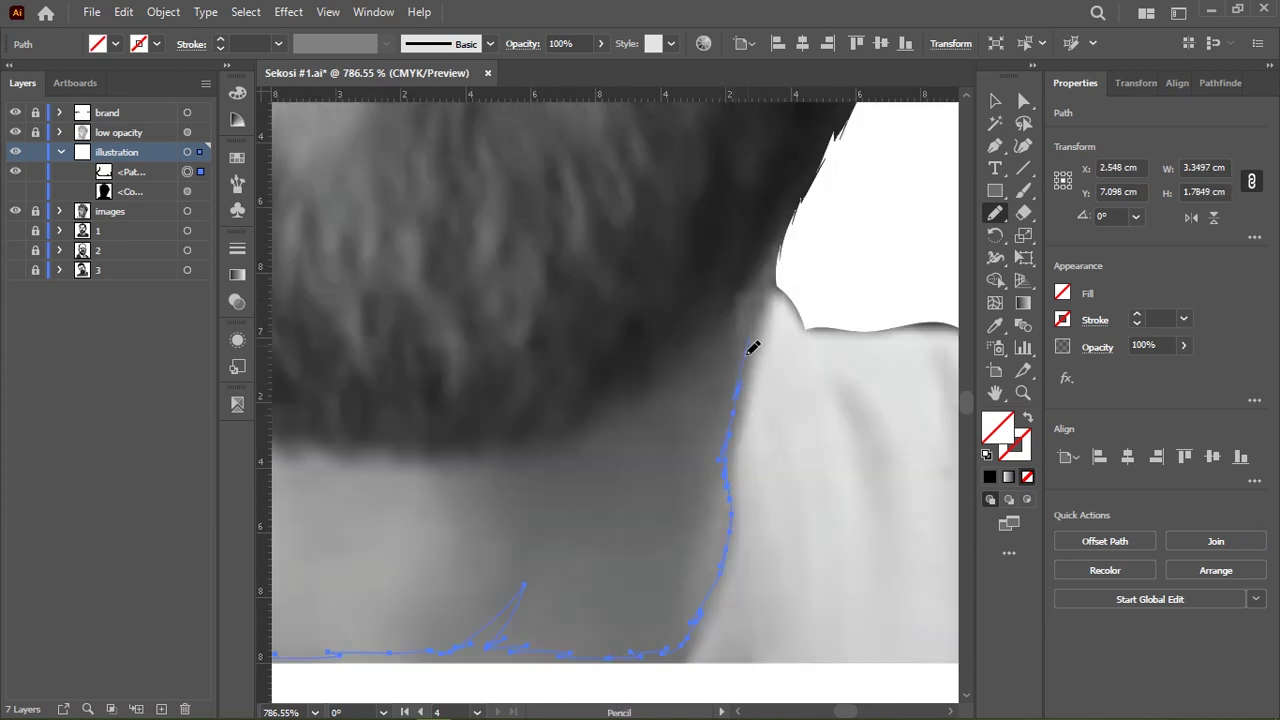
Continue the neck path along the beard's lower edge and up the neck side to close it
drag(613, 405, 505, 447)
drag(488, 365, 693, 322)
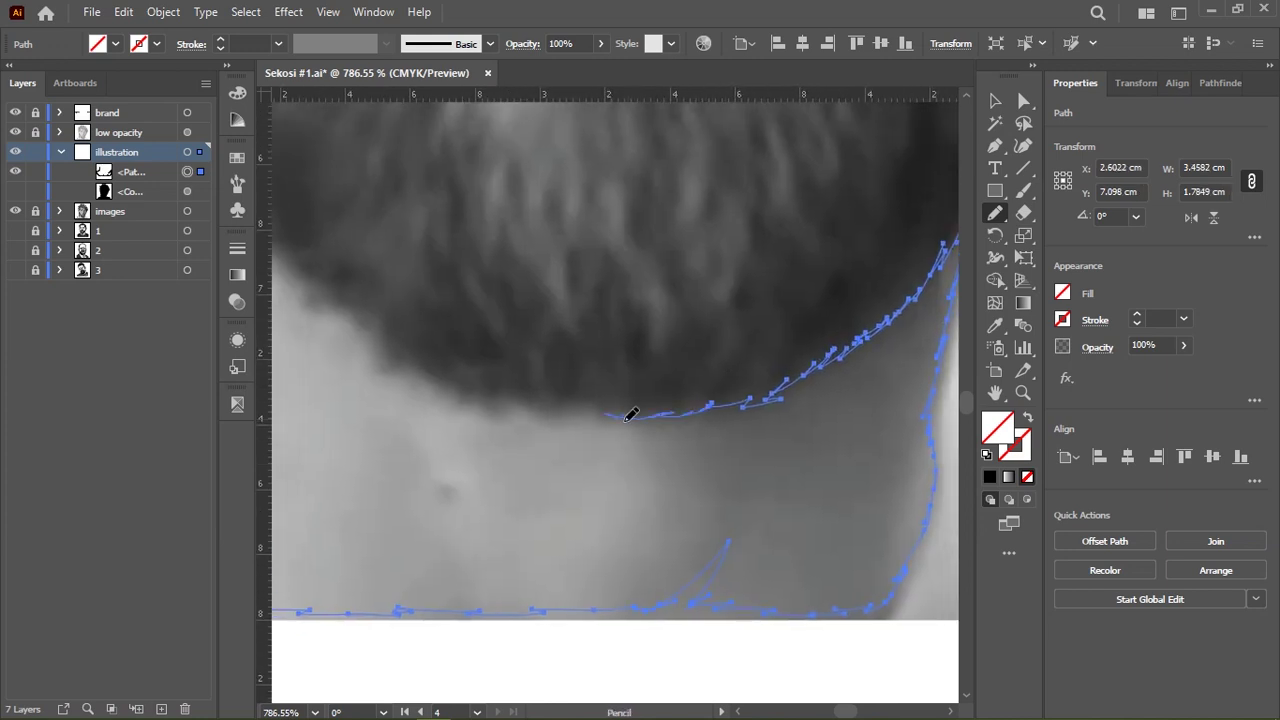
drag(382, 369, 352, 317)
drag(372, 336, 717, 391)
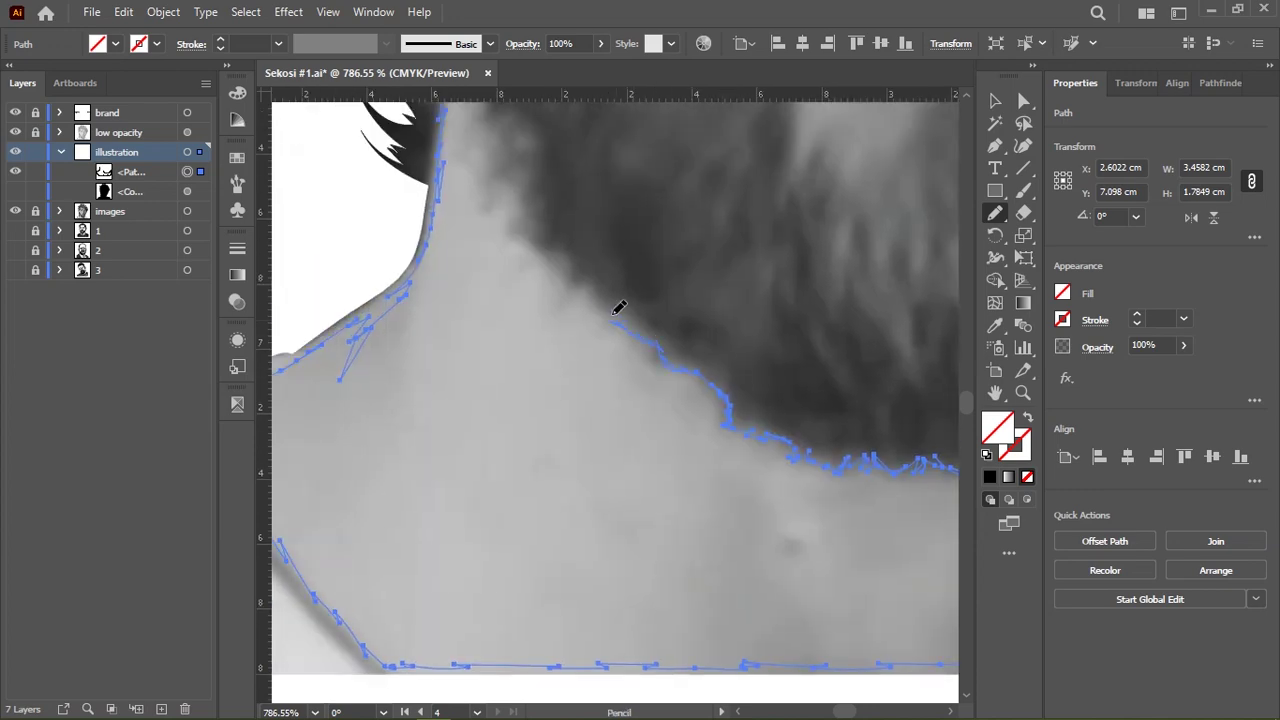
drag(549, 262, 659, 324)
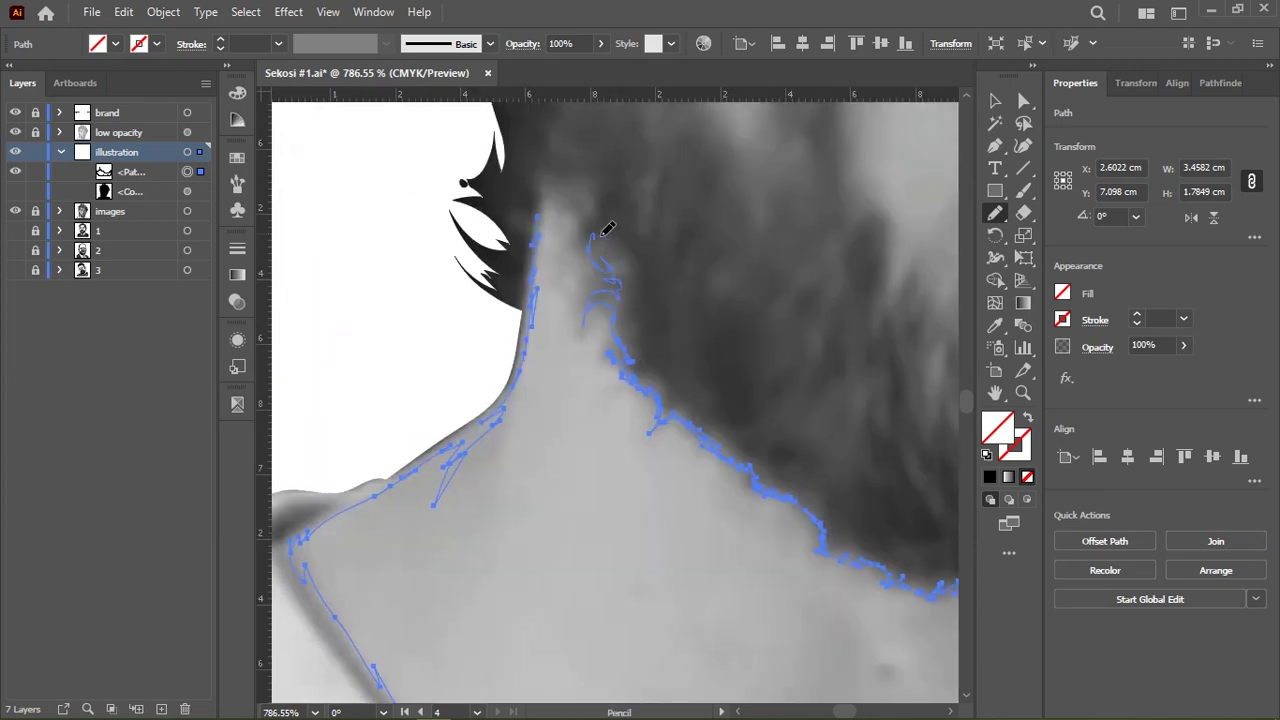
drag(601, 236, 648, 330)
scroll(615, 293, down, 5)
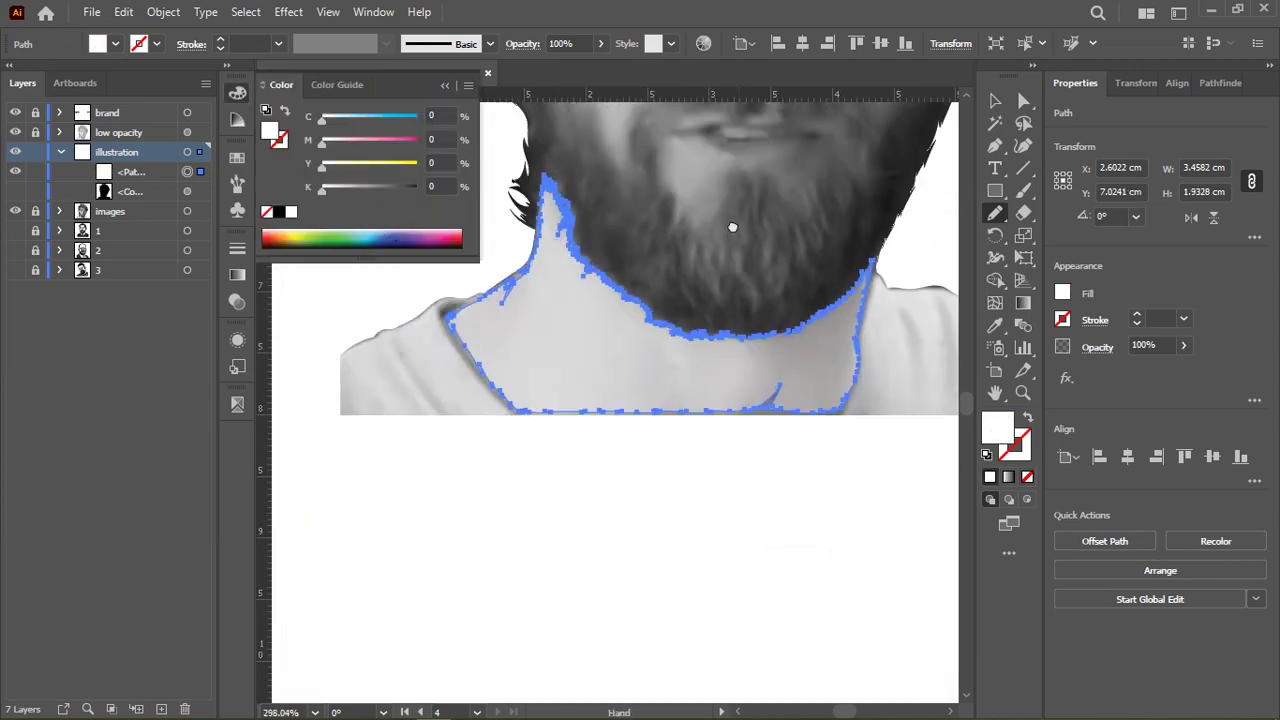
Start a Pencil path down the side of the head and cheek to the chin and moustache
mouse_move(734, 223)
mouse_down()
mouse_move(711, 294)
mouse_move(784, 387)
mouse_up()
scroll(611, 209, up, 2)
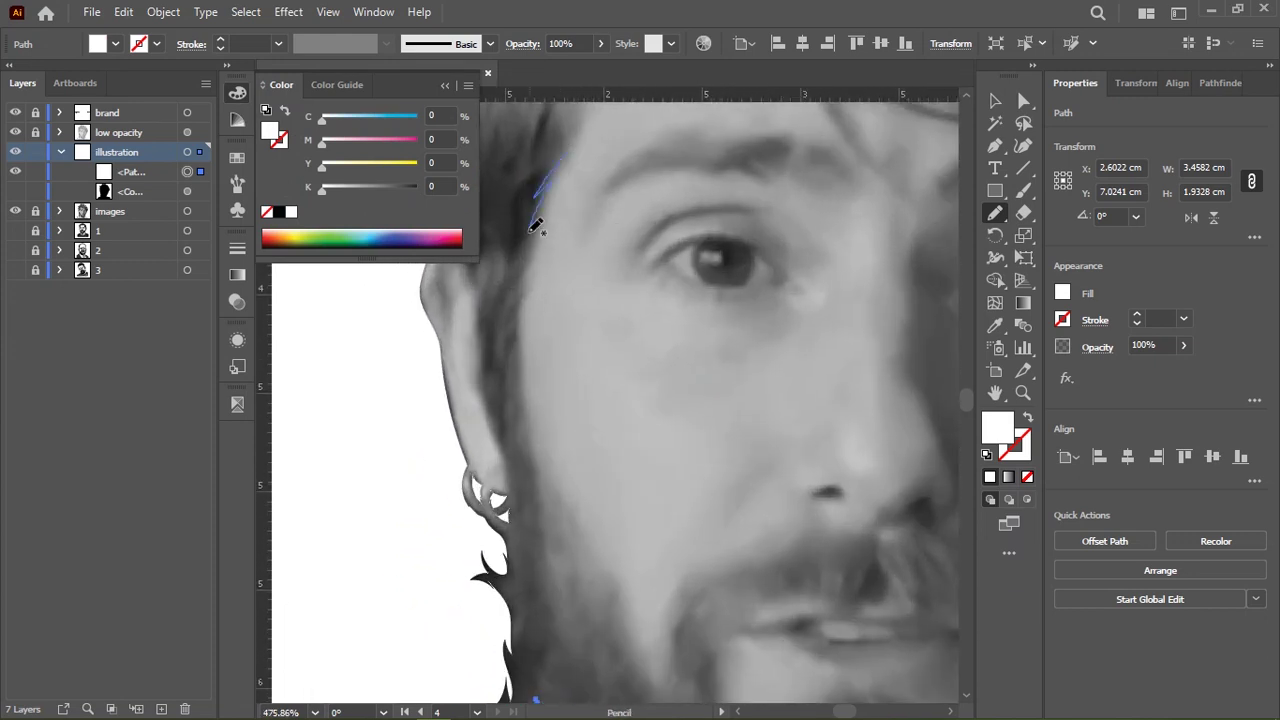
drag(527, 135, 573, 350)
drag(592, 256, 583, 163)
drag(566, 258, 617, 345)
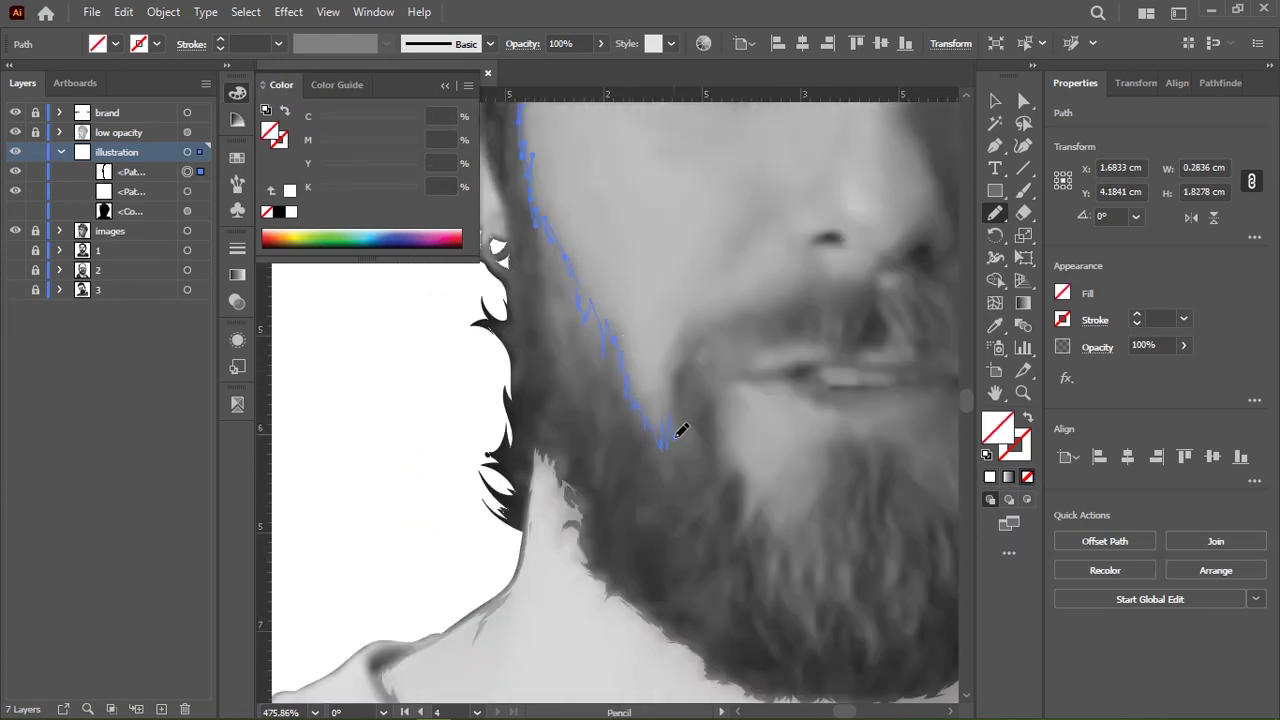
drag(681, 430, 669, 277)
drag(818, 273, 600, 320)
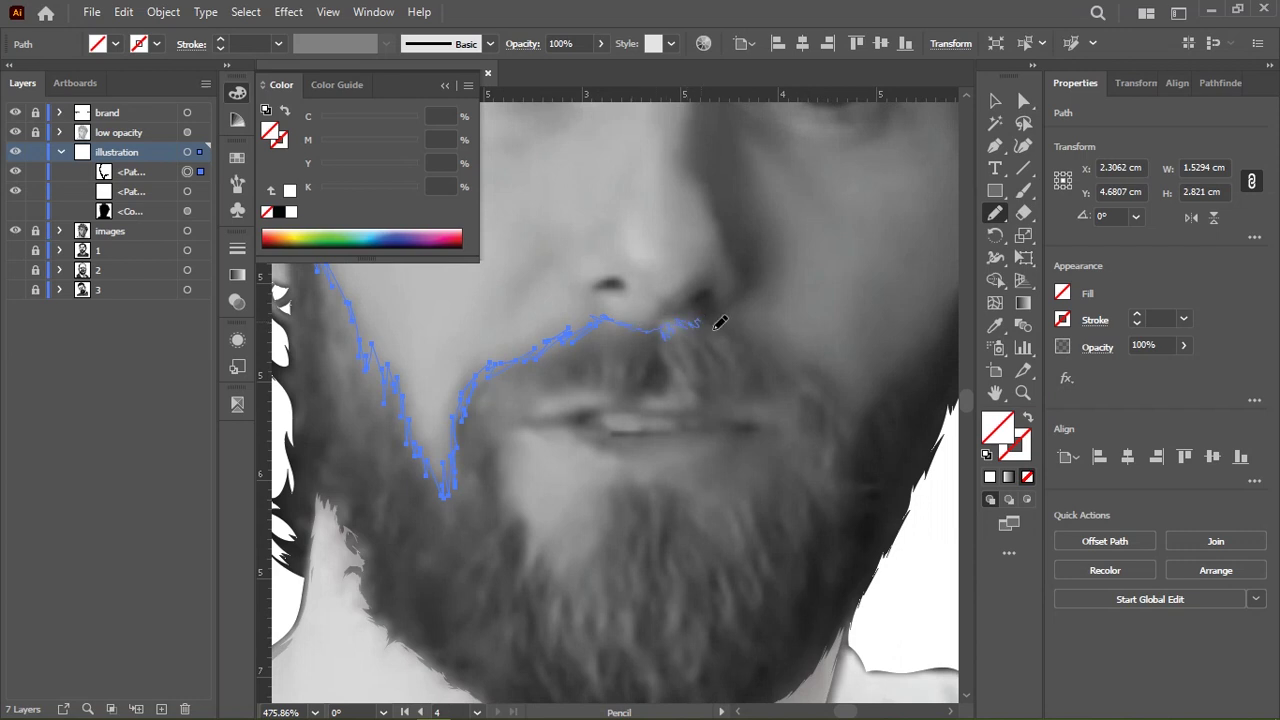
Continue the face path up the other cheek and along the hairline, then fill it white
mouse_move(815, 367)
mouse_down()
mouse_move(851, 443)
mouse_move(633, 463)
mouse_up()
drag(633, 463, 679, 417)
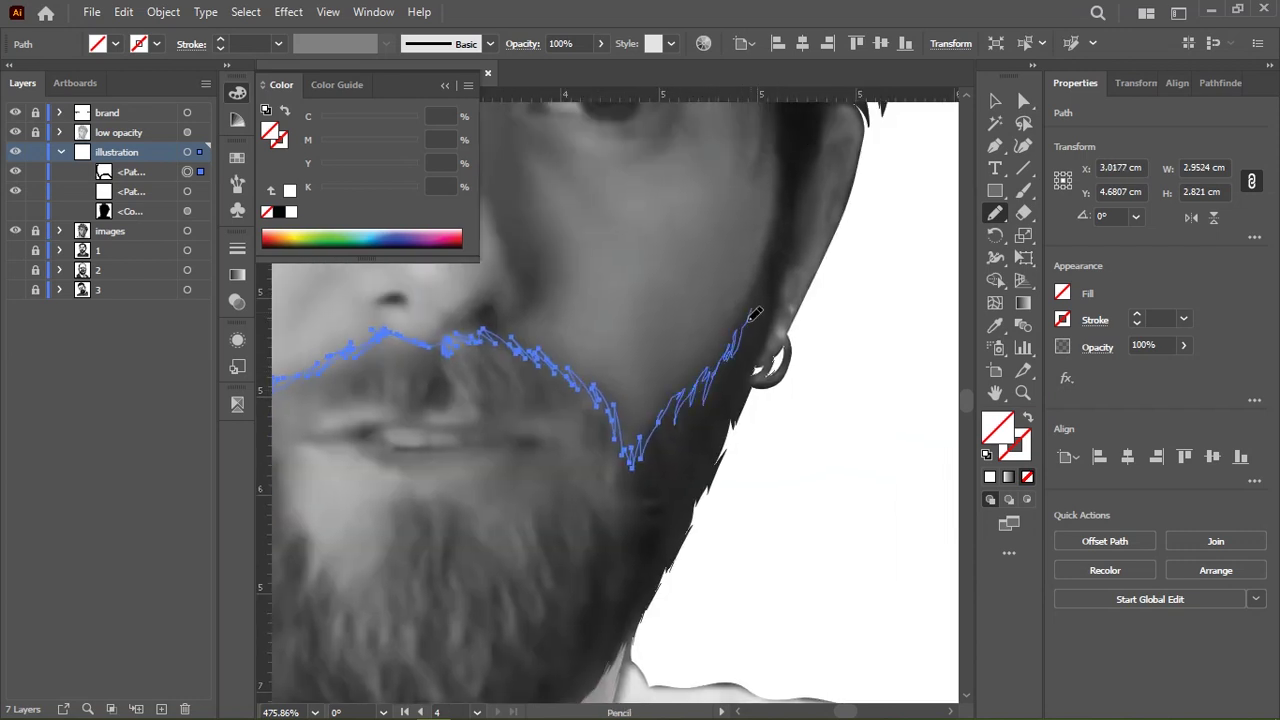
mouse_move(755, 314)
mouse_down()
mouse_move(783, 440)
mouse_move(808, 243)
mouse_move(873, 448)
mouse_up()
drag(873, 448, 826, 371)
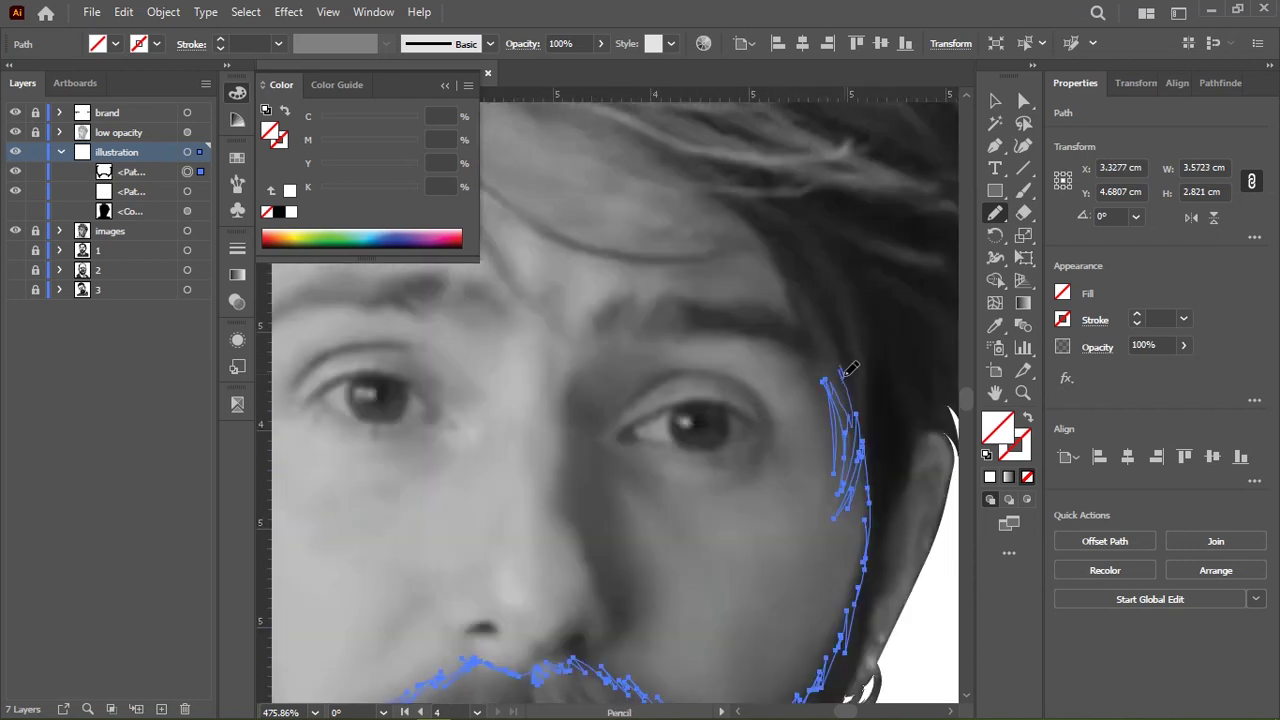
drag(758, 213, 876, 338)
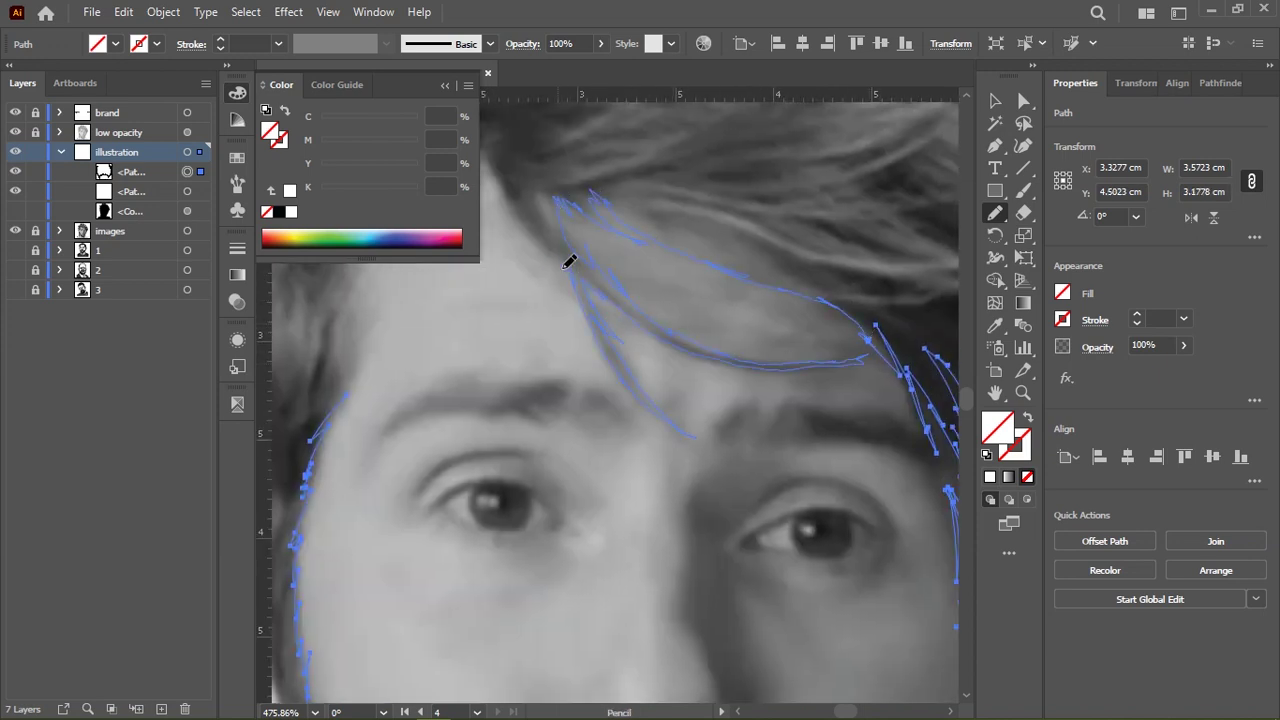
drag(529, 223, 832, 338)
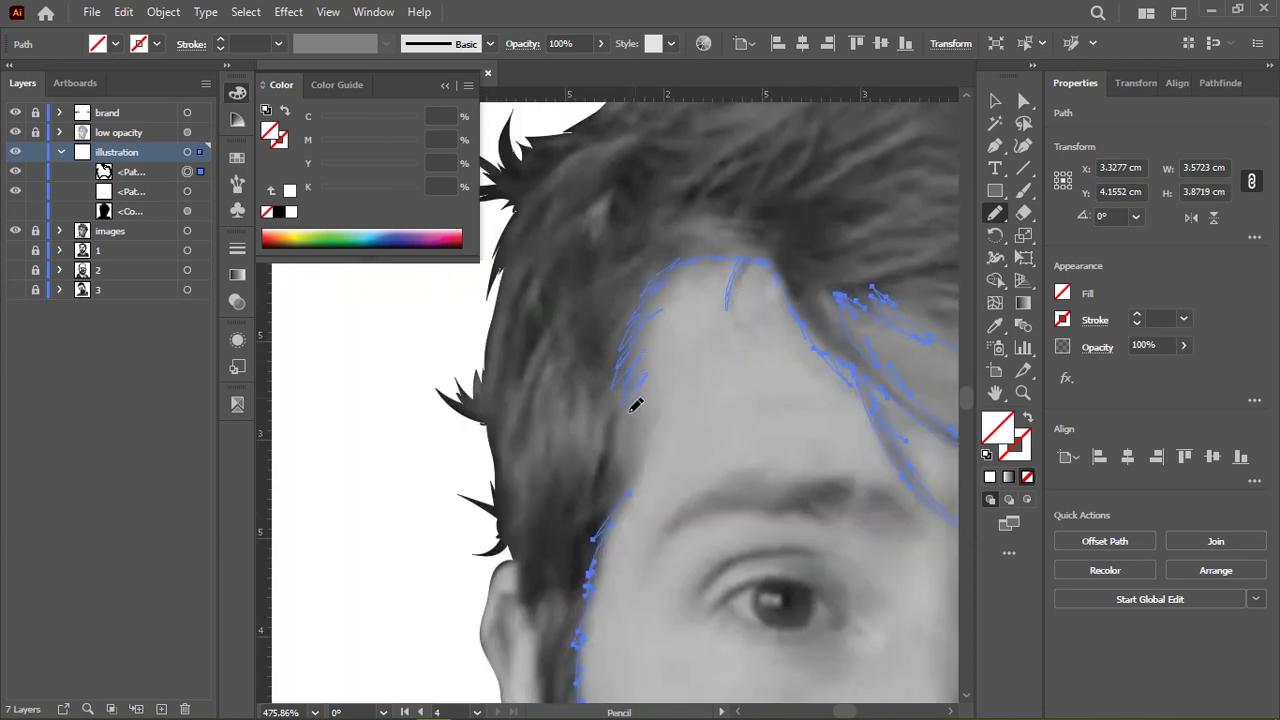
scroll(834, 391, down, 5)
key(shift+x)
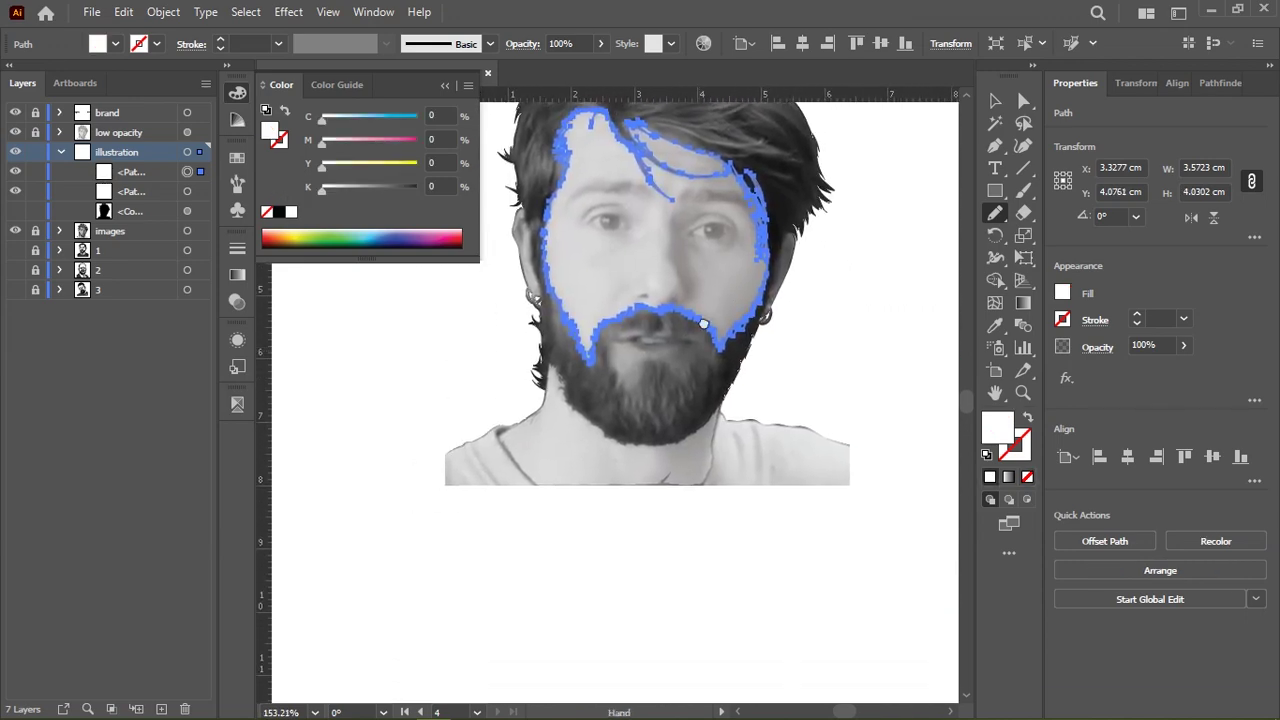
Trace the zigzag moustache edge and a beard path, filling the new path white
scroll(703, 323, up, 5)
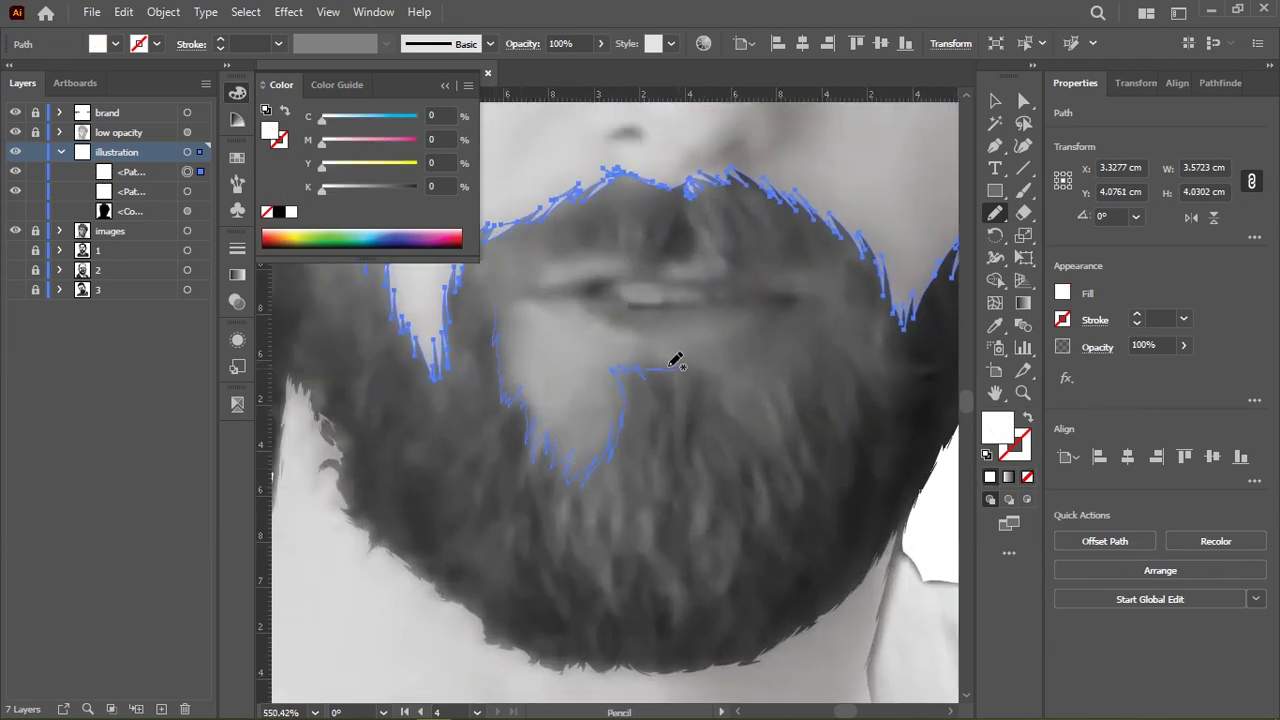
drag(772, 388, 857, 378)
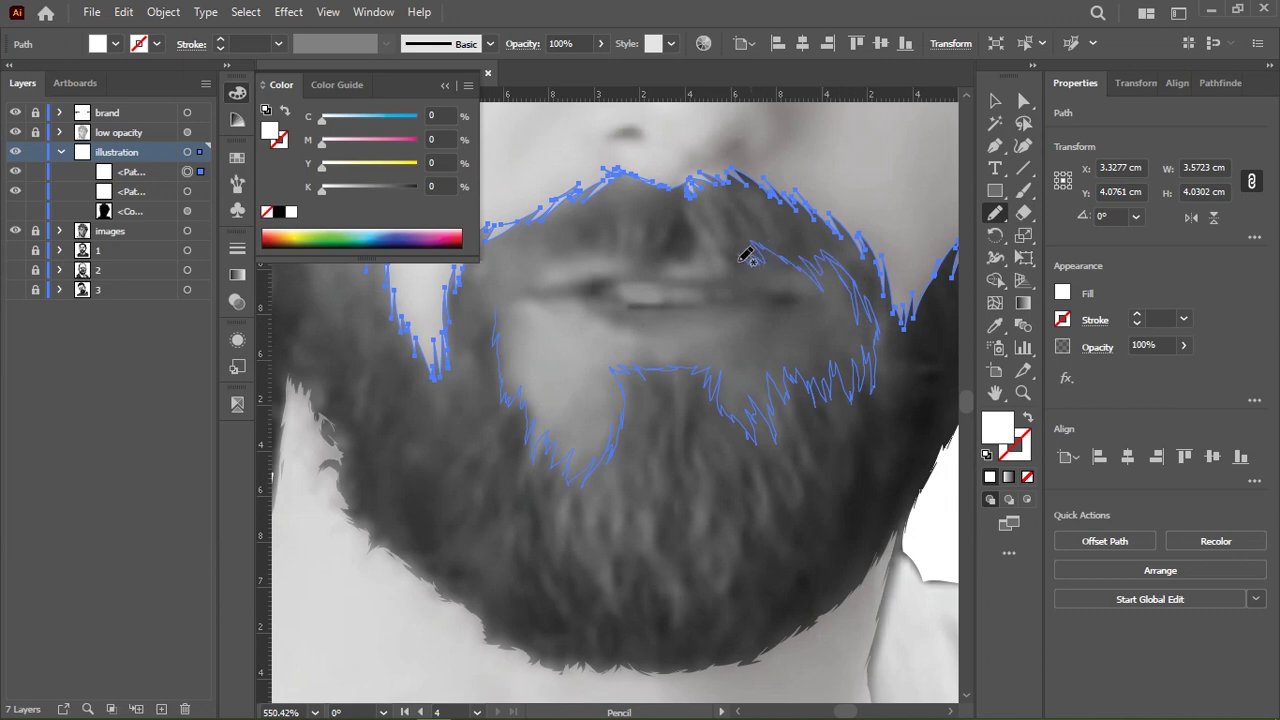
scroll(620, 374, up, 3)
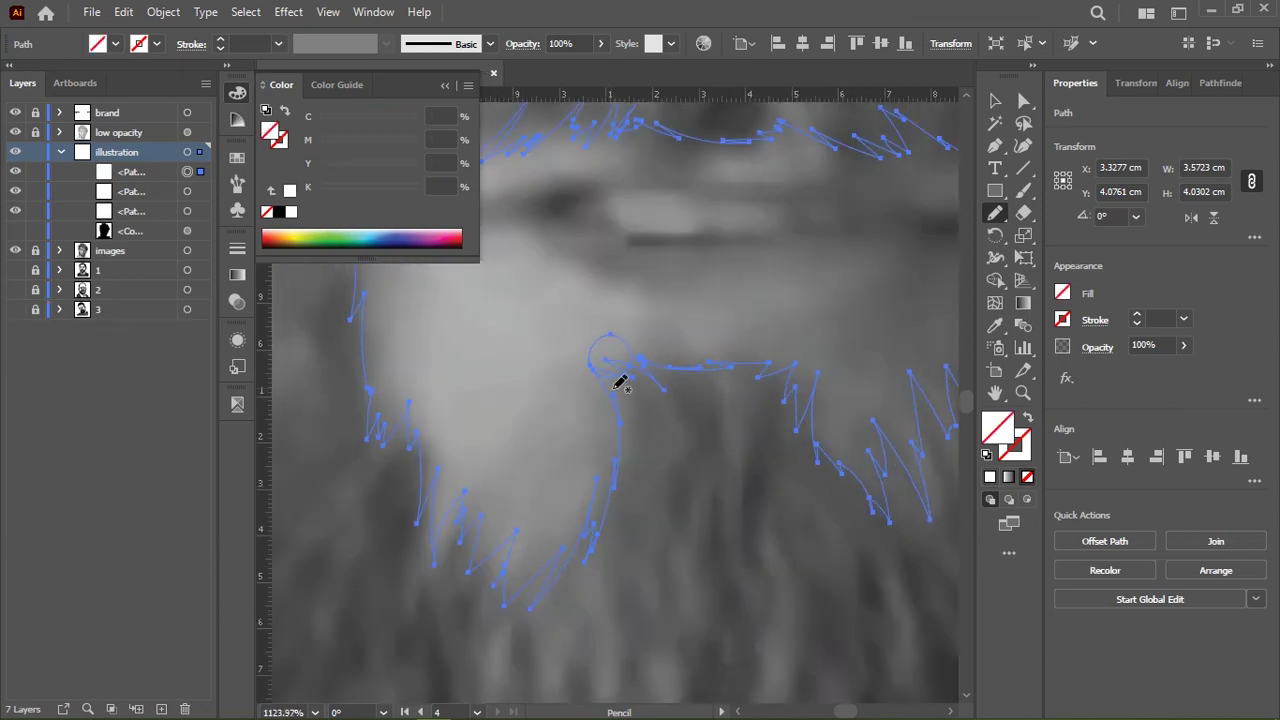
drag(605, 360, 657, 366)
scroll(714, 300, down, 4)
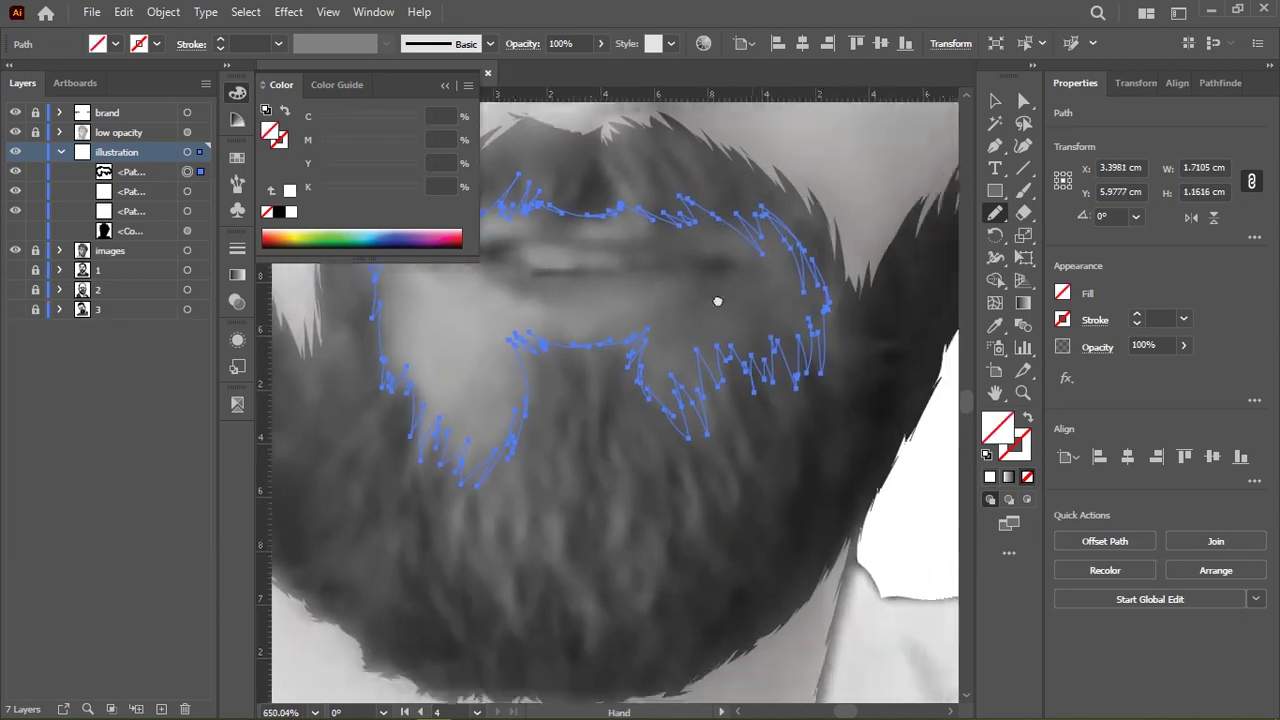
scroll(645, 400, up, 2)
scroll(780, 283, down, 4)
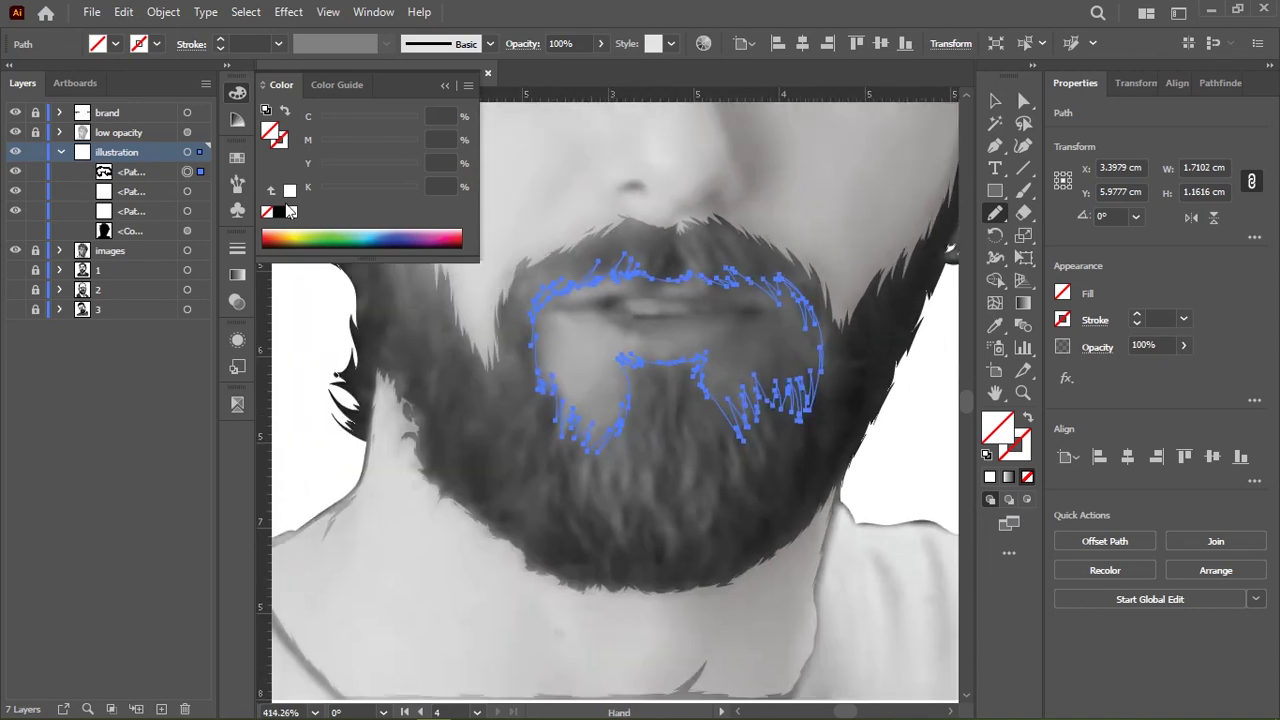
key(comma)
Trace pencil paths around both ears, extending one upward and one down to the earring
drag(700, 309, 757, 323)
scroll(592, 248, up, 4)
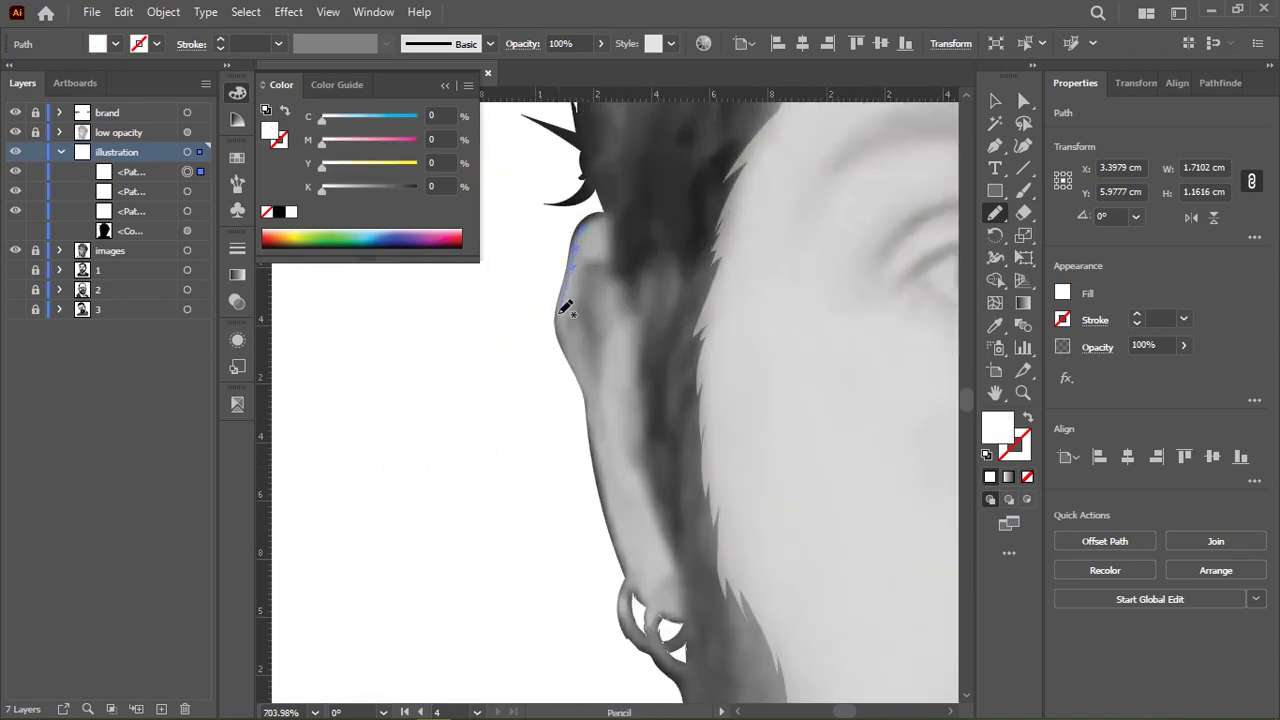
scroll(638, 479, down, 3)
drag(585, 300, 621, 410)
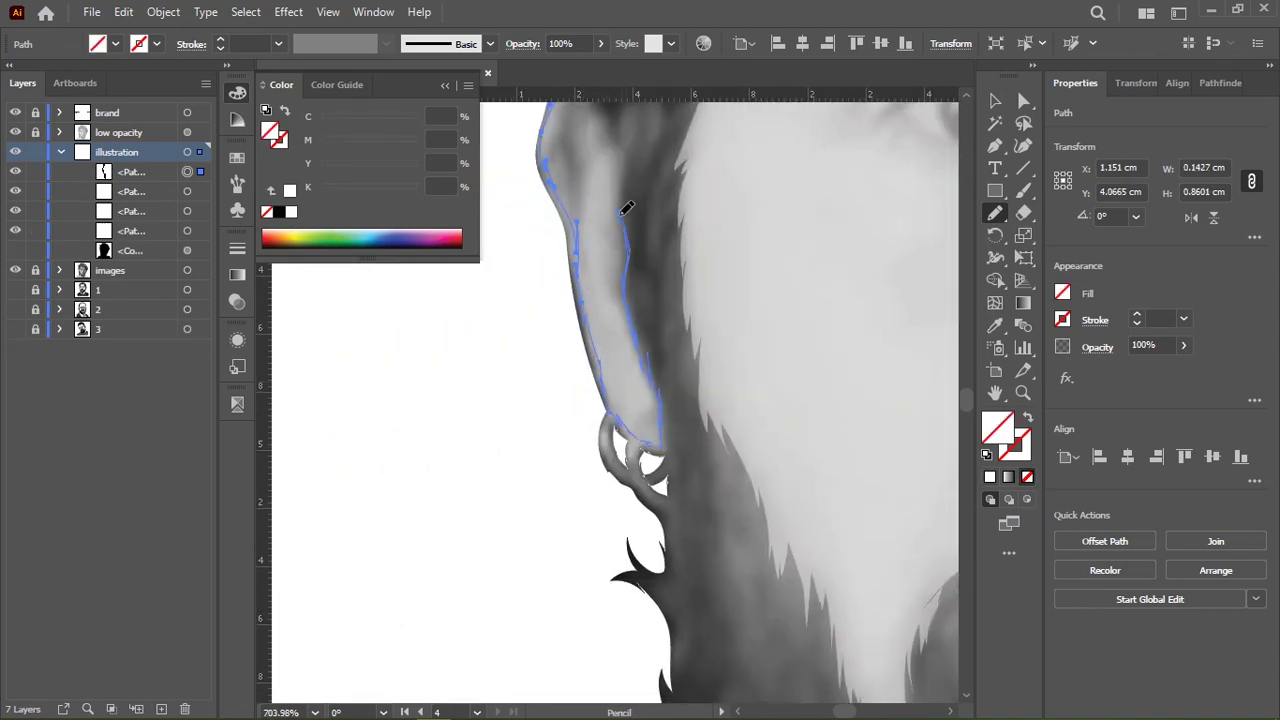
scroll(625, 208, up, 4)
drag(625, 208, 580, 333)
scroll(746, 286, right, 10)
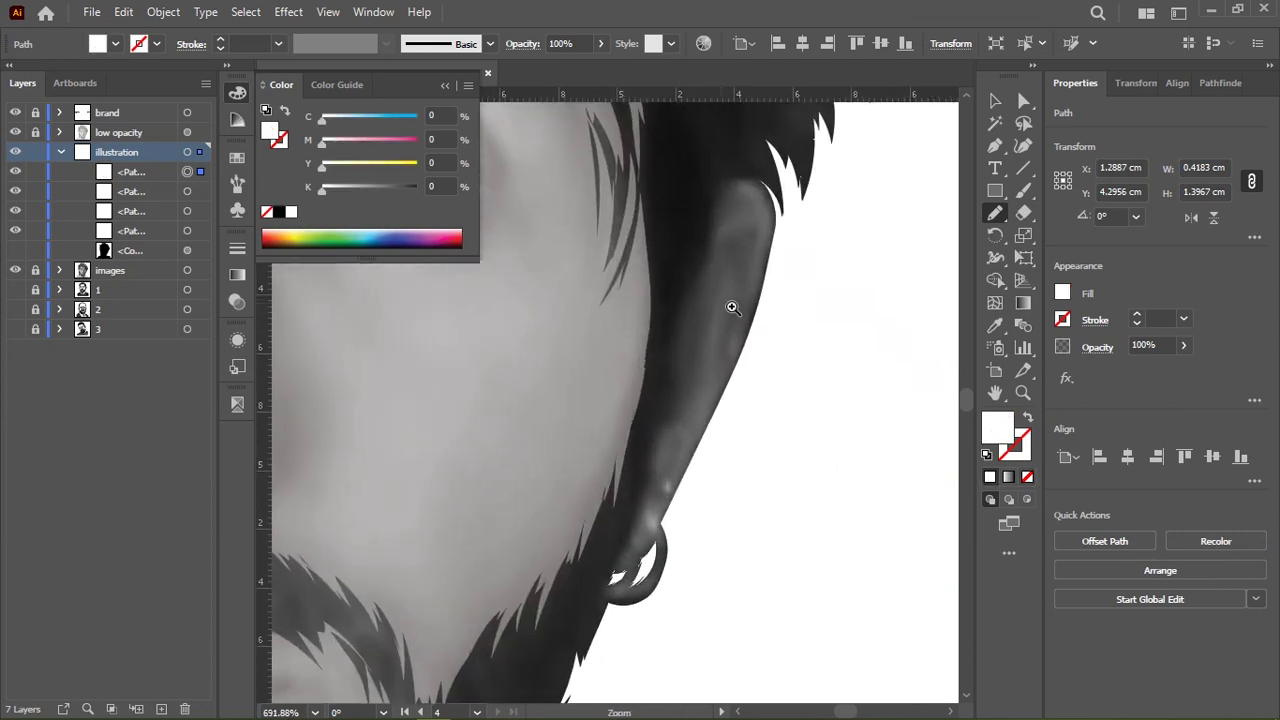
drag(715, 185, 628, 540)
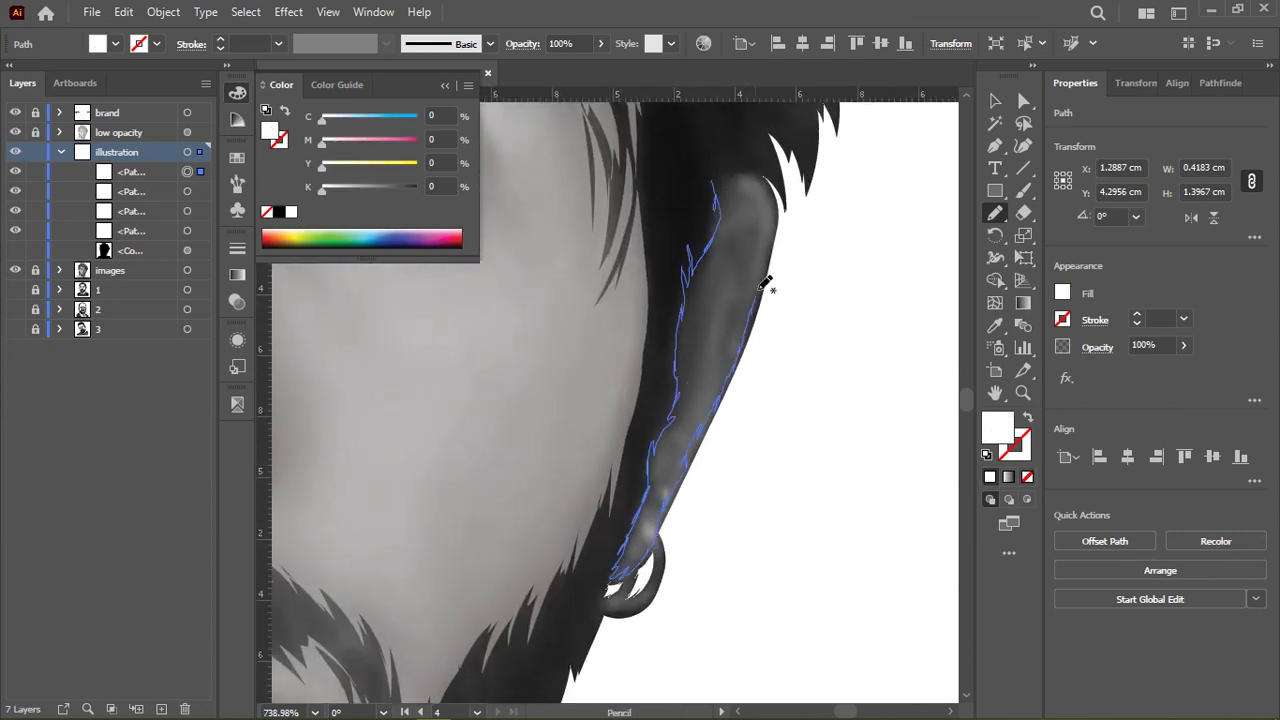
scroll(663, 309, down, 5)
Hide the reference photo to check the artwork, deselect the paths, and save
click(15, 289)
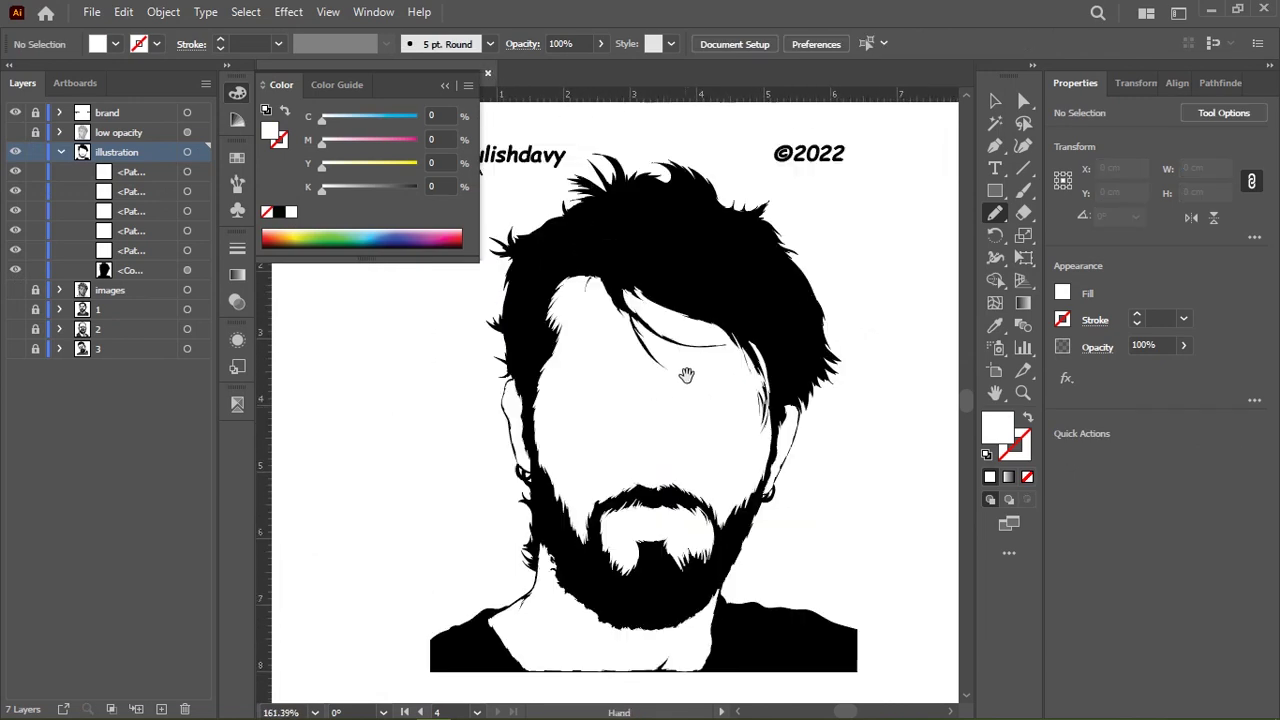
click(445, 84)
key(ctrl+s)
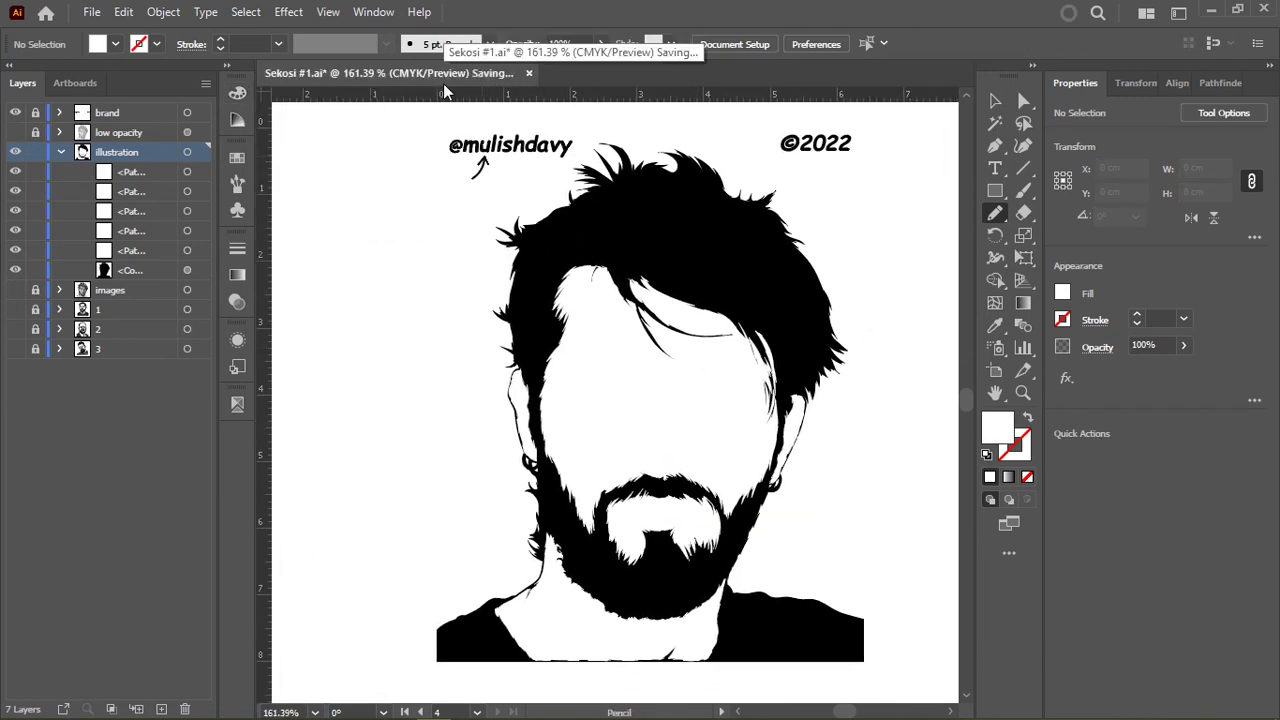
Draw hair strands along the left ear edge and inner hair curve, filled white
drag(530, 462, 820, 450)
mouse_move(490, 194)
mouse_down()
mouse_move(447, 312)
mouse_move(500, 200)
mouse_up()
key(F6)
scroll(612, 344, up, 1)
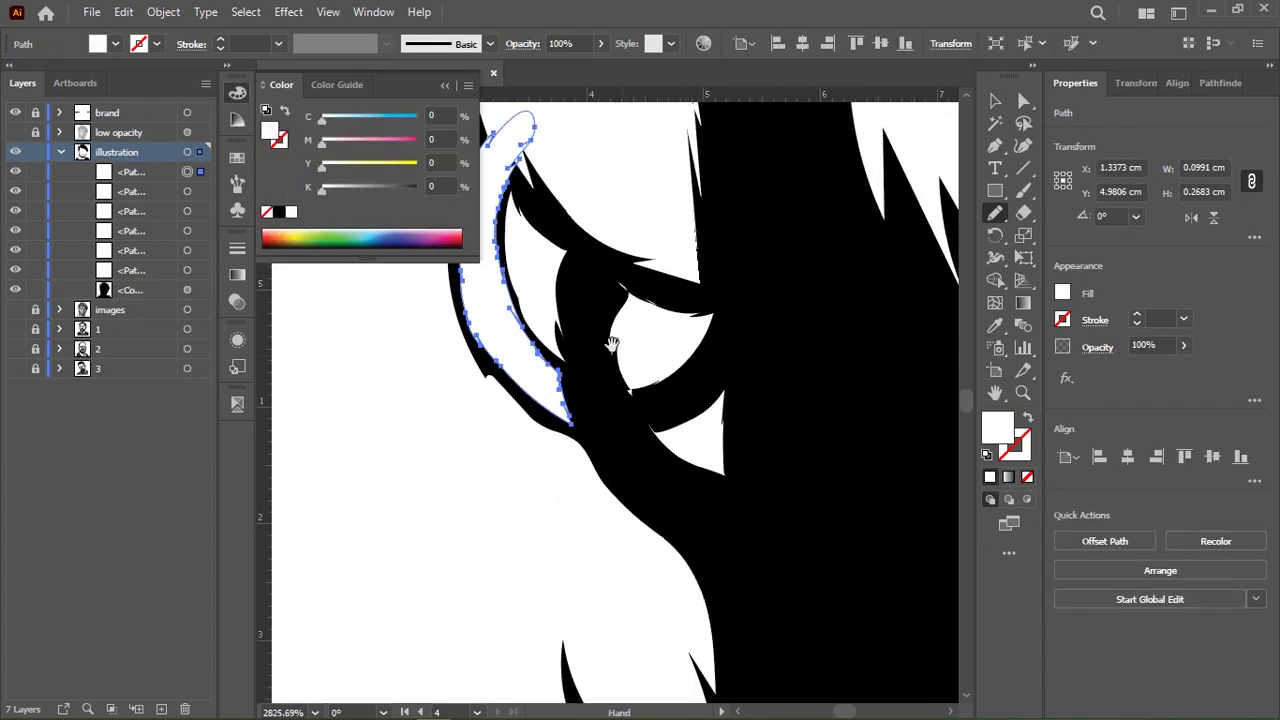
drag(580, 358, 680, 530)
scroll(583, 323, down, 1)
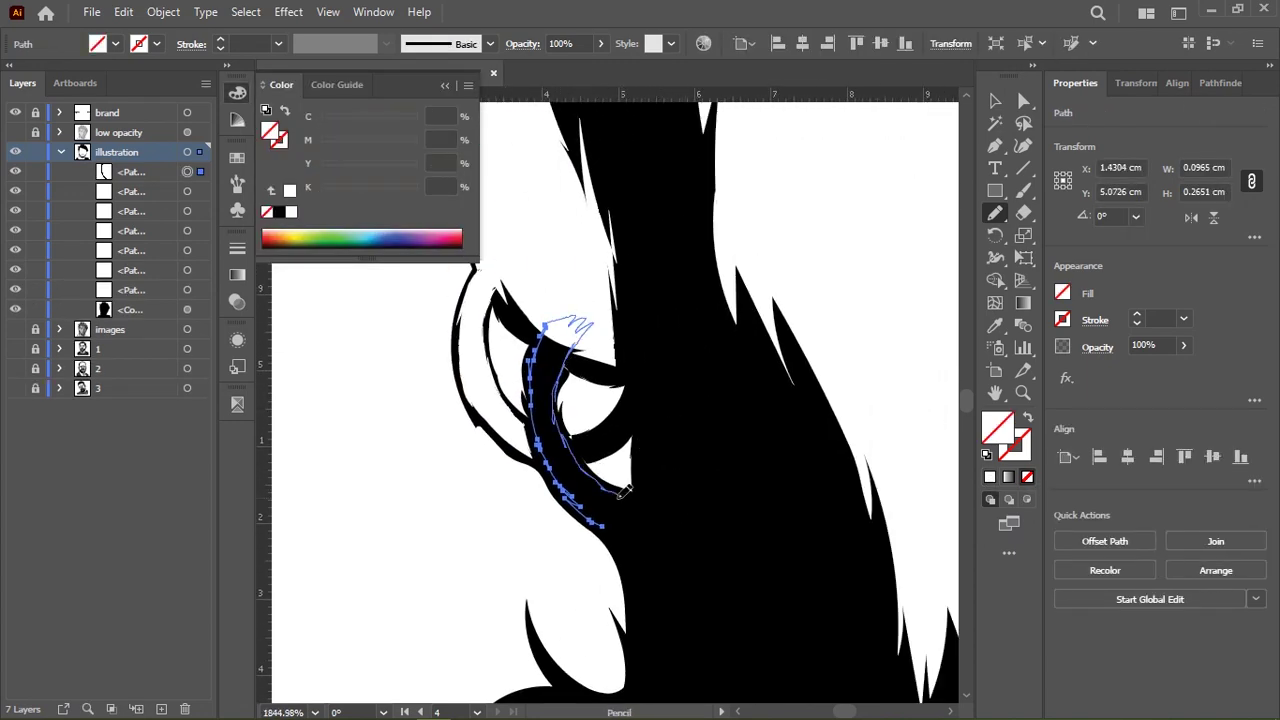
scroll(622, 490, down, 2)
key(comma)
scroll(703, 357, up, 2)
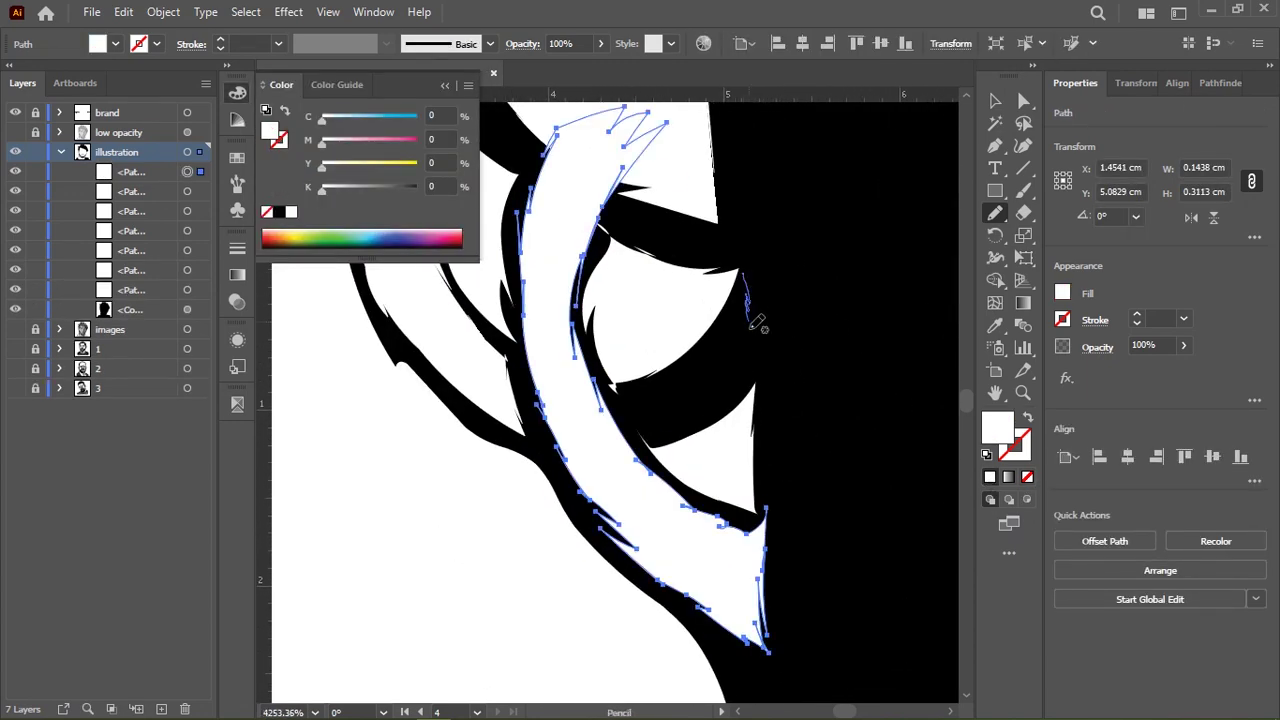
Add white strands around the dark hair and crescent bands, reshaping one strand's upper section
drag(647, 422, 748, 262)
scroll(705, 354, down, 6)
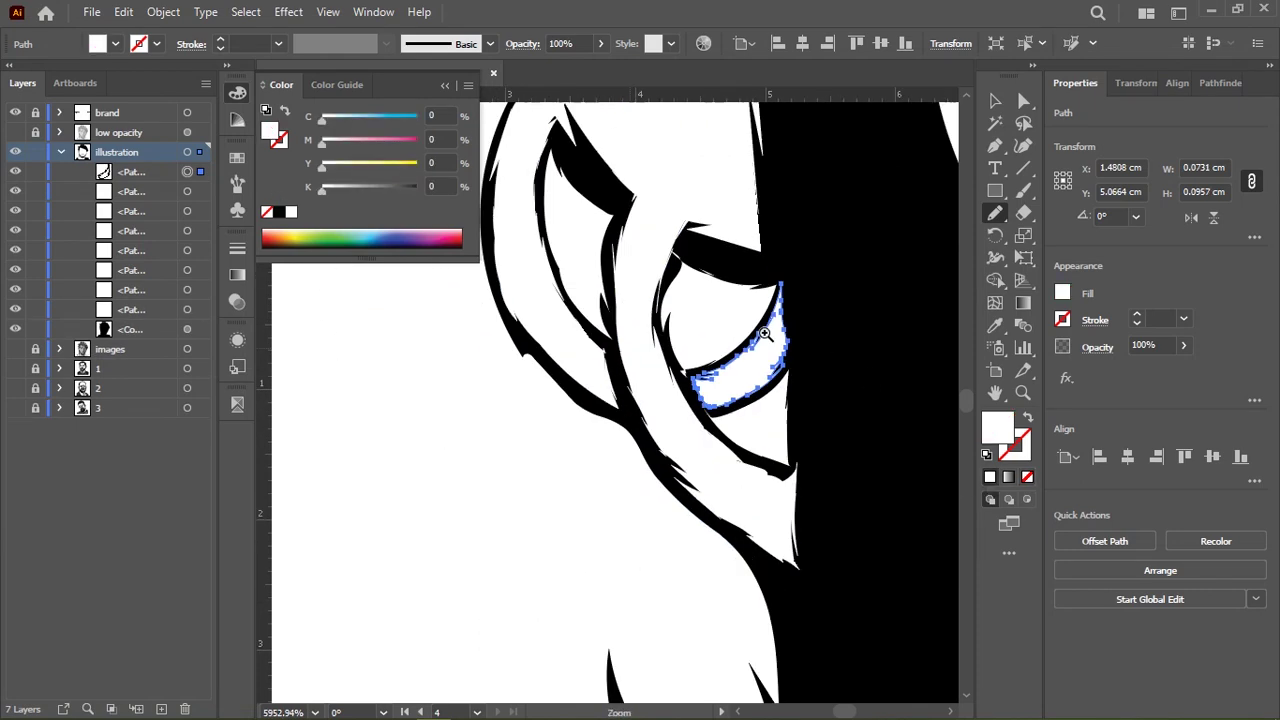
scroll(705, 354, up, 6)
drag(760, 210, 735, 382)
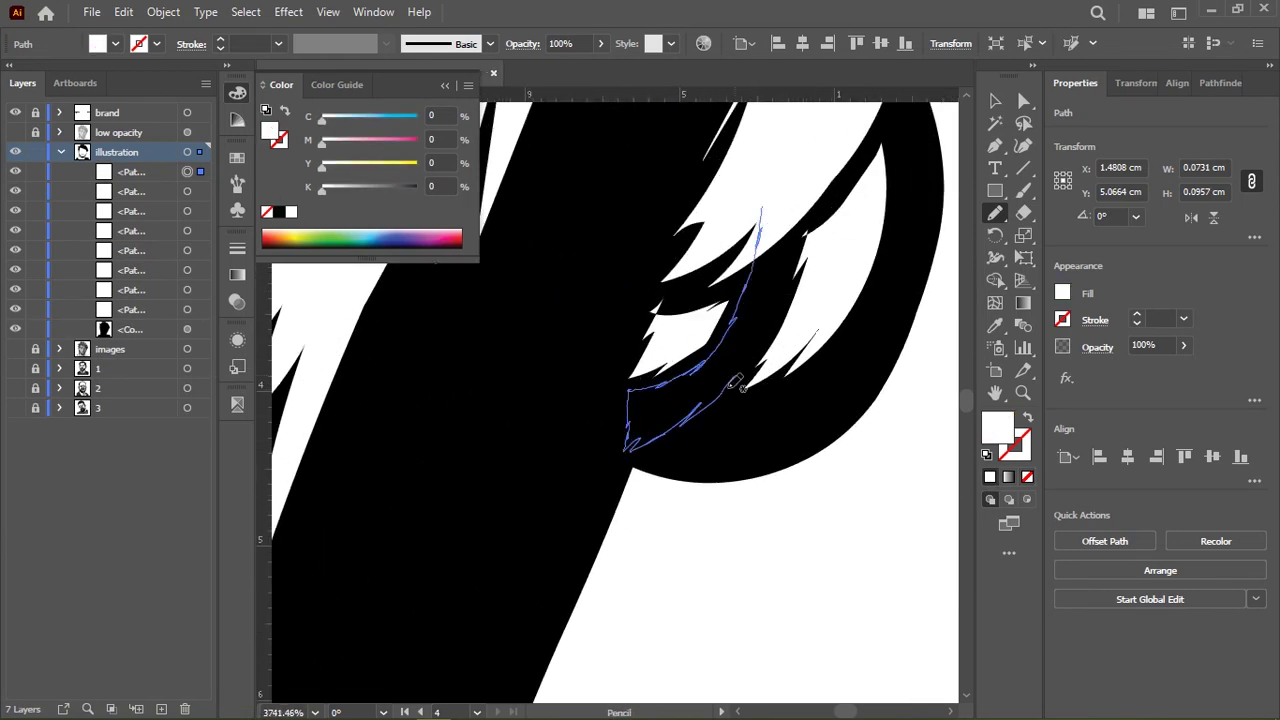
drag(770, 195, 716, 230)
mouse_move(614, 471)
mouse_down()
mouse_move(857, 329)
mouse_move(863, 155)
mouse_move(791, 310)
mouse_move(700, 291)
mouse_up()
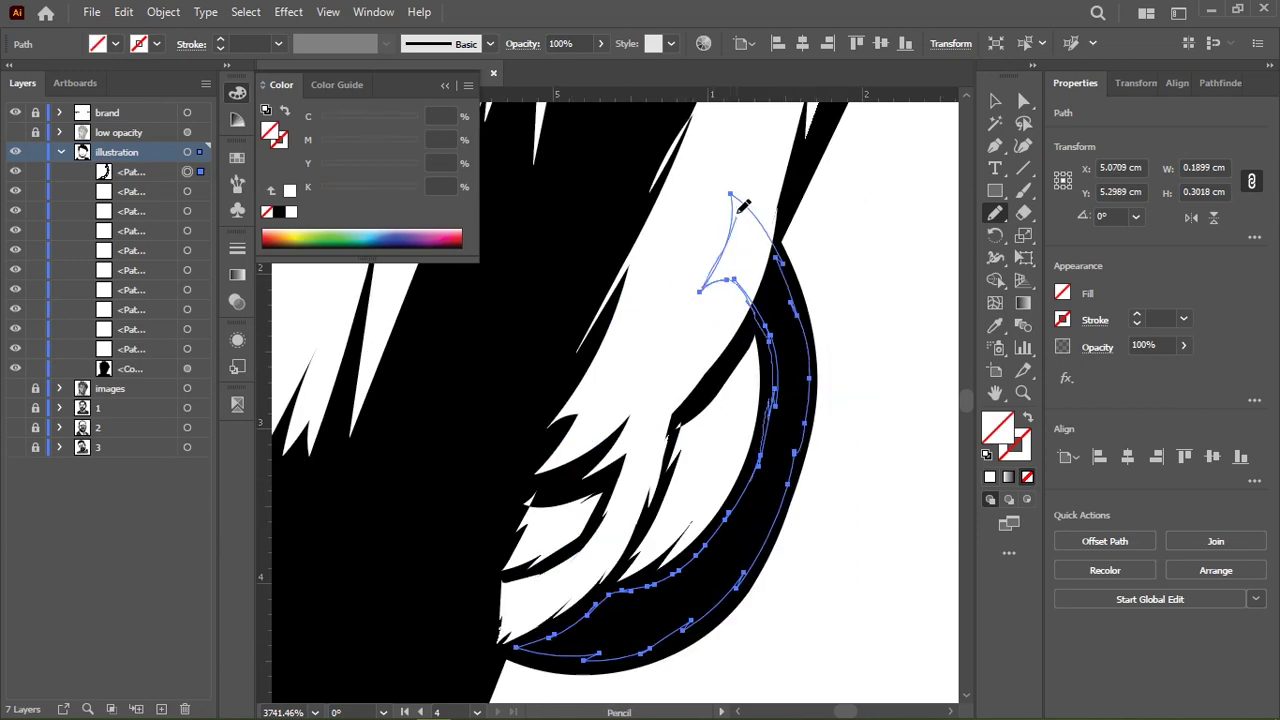
drag(738, 210, 804, 324)
scroll(714, 270, down, 5)
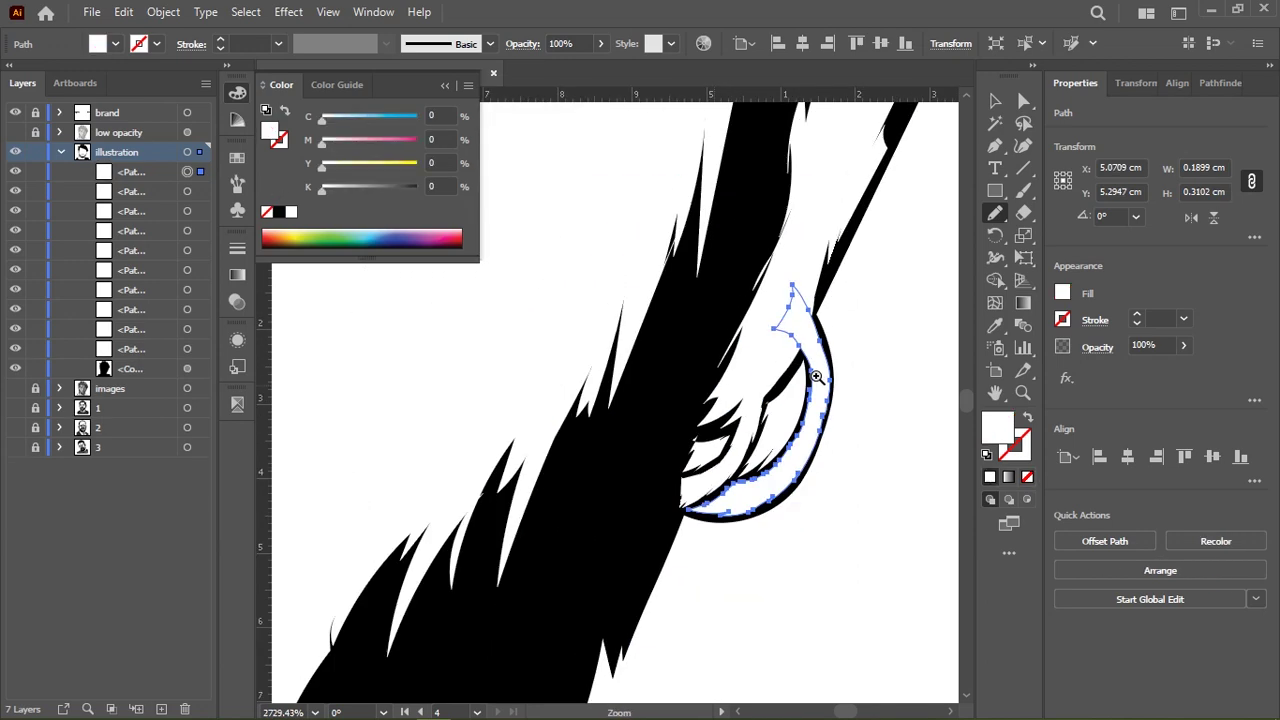
scroll(818, 320, down, 5)
Select all paths sharing the same white fill
key(v)
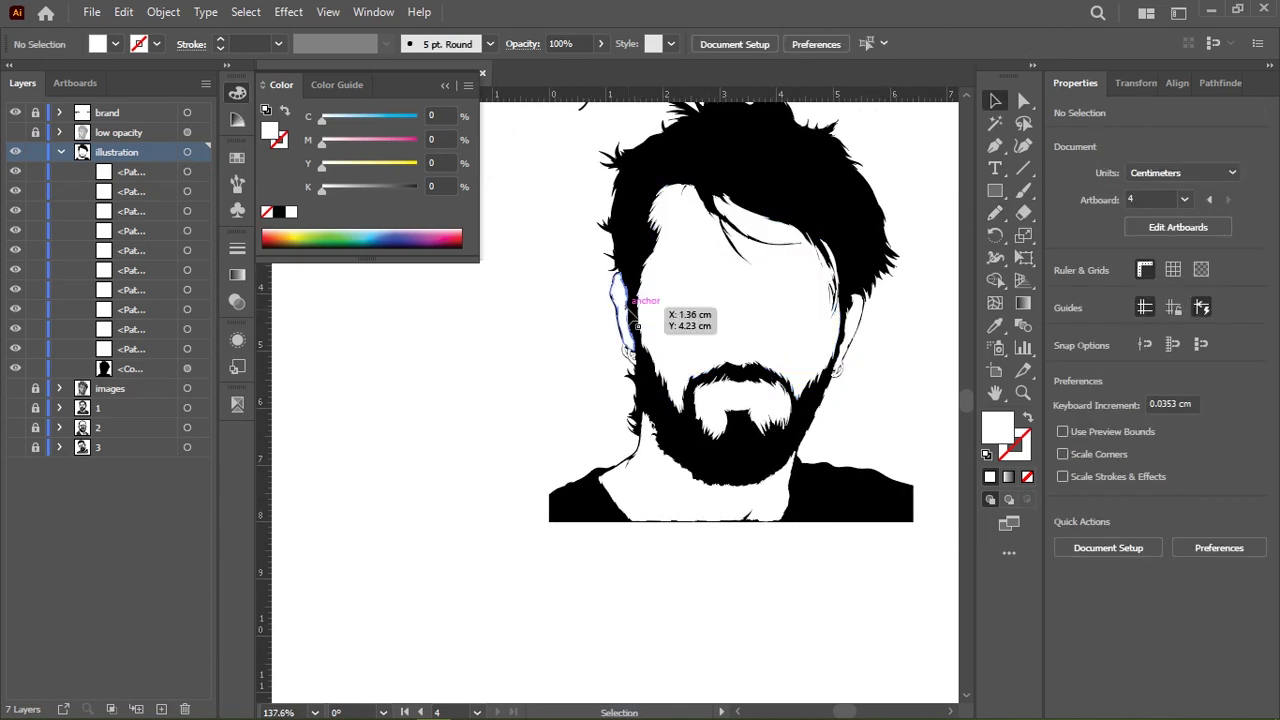
click(614, 265)
click(245, 11)
click(530, 268)
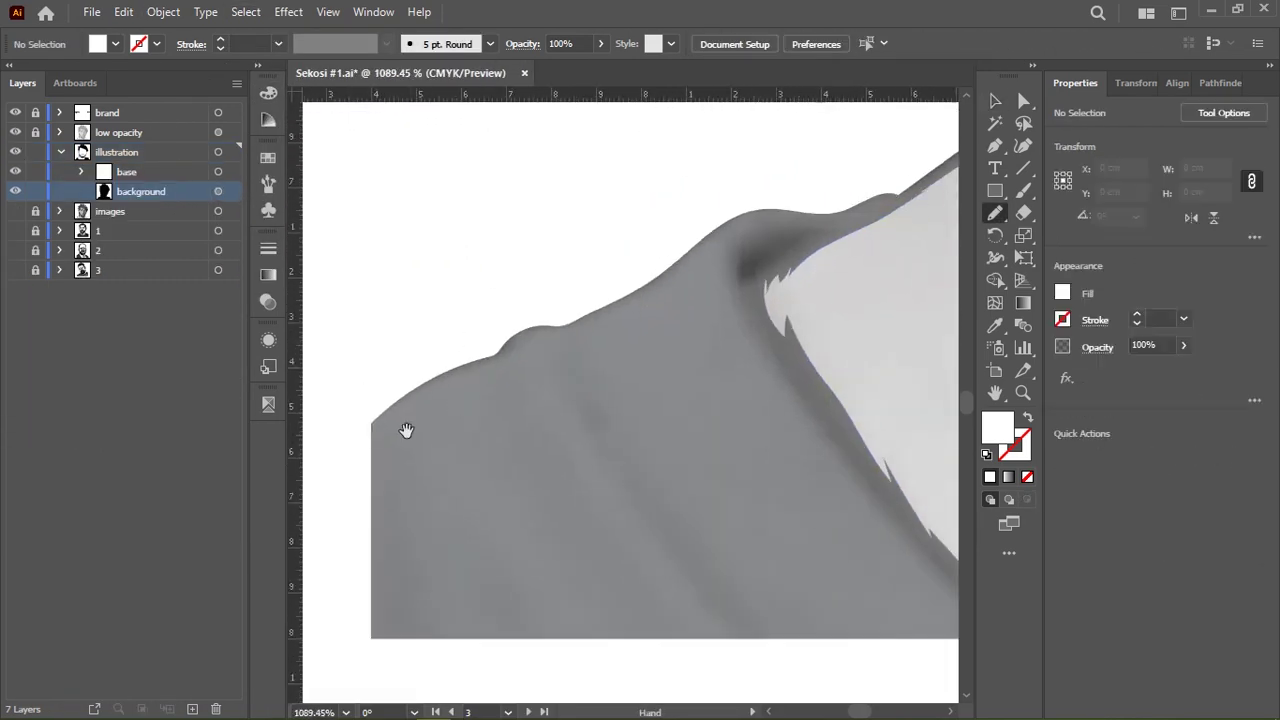
Trace the grey shirt edge, hide the low opacity layer, and fill the shape 50% grey
drag(519, 347, 786, 237)
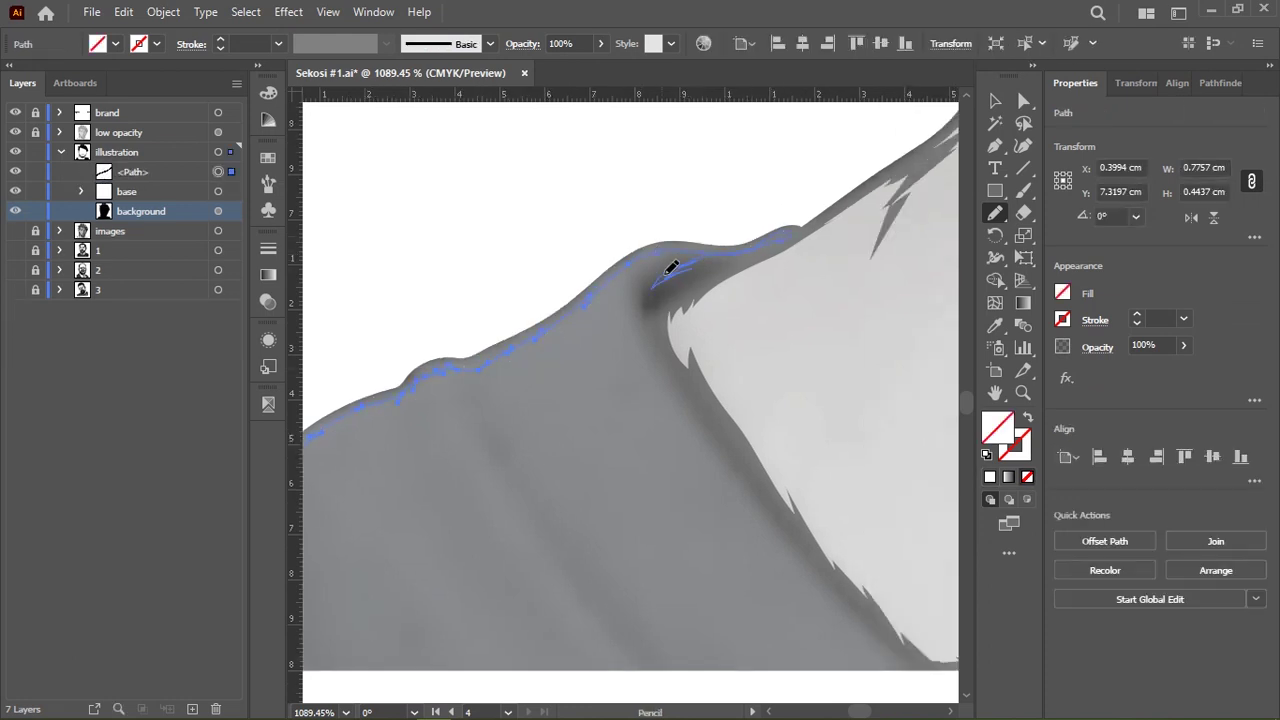
drag(670, 268, 757, 465)
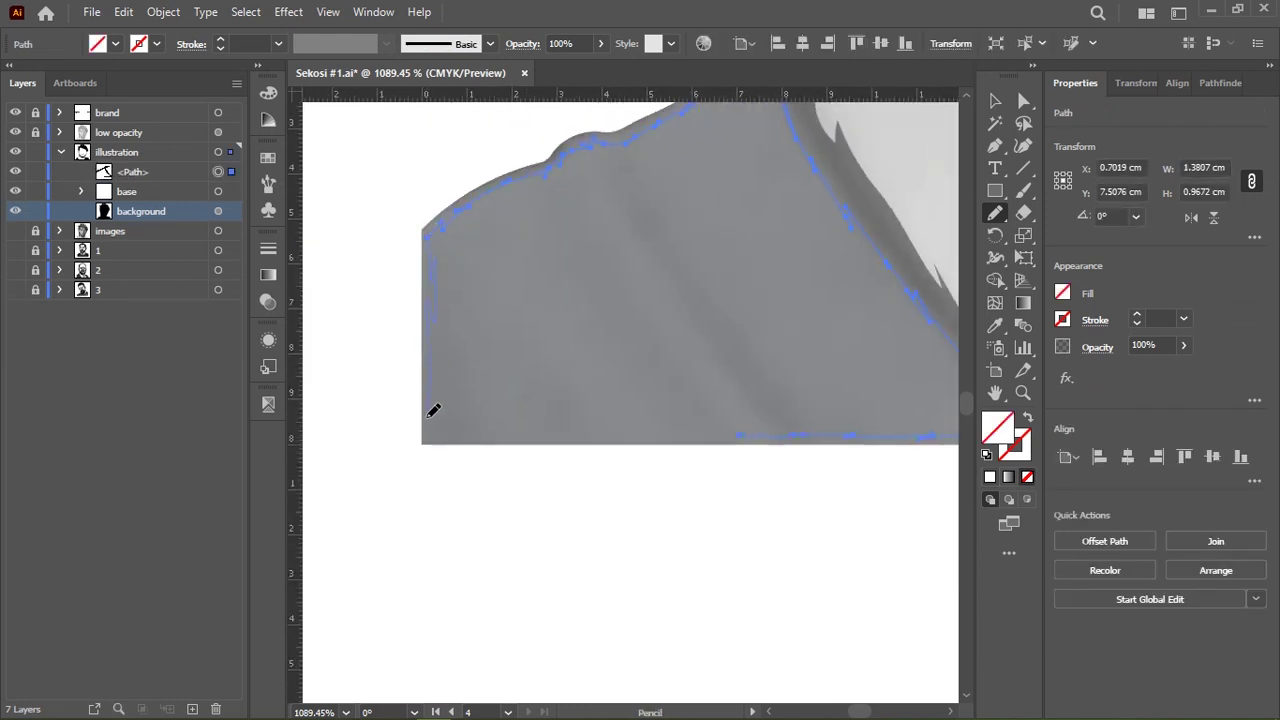
click(15, 132)
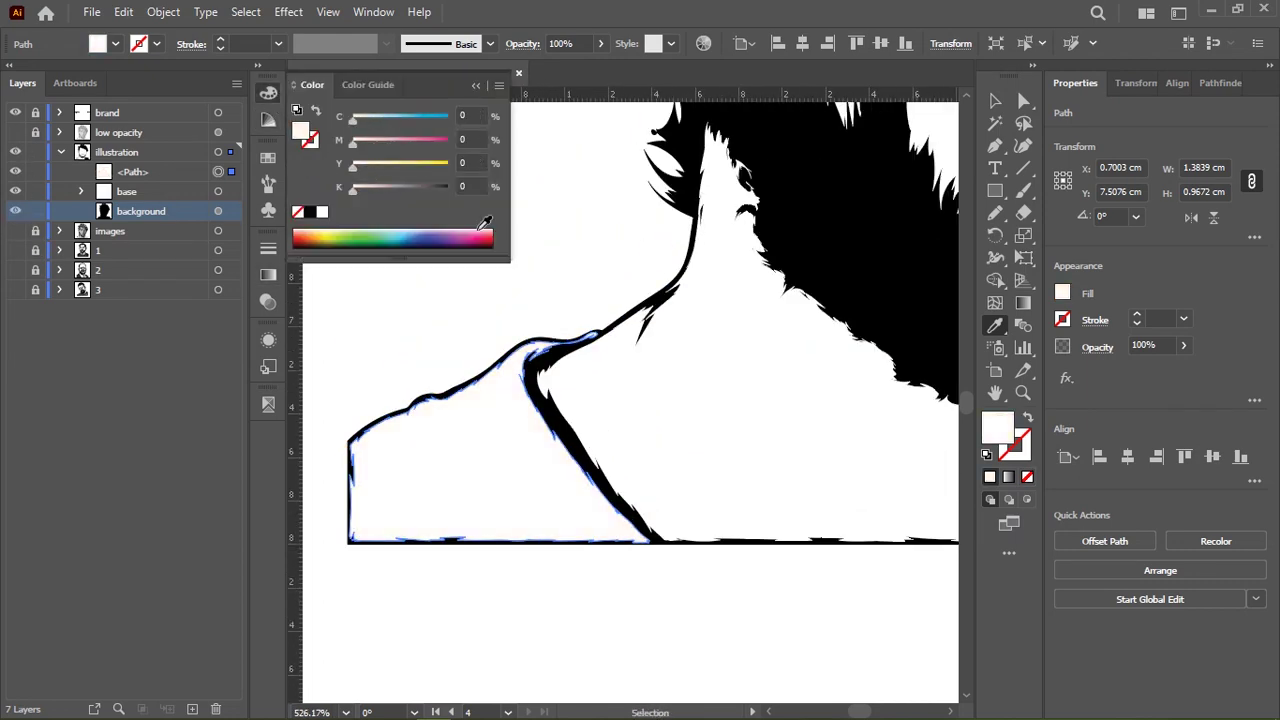
drag(352, 187, 400, 187)
Trace the shirt's left and top edges, fit the artboard, deselect, and begin a shoulder fold line
key(n)
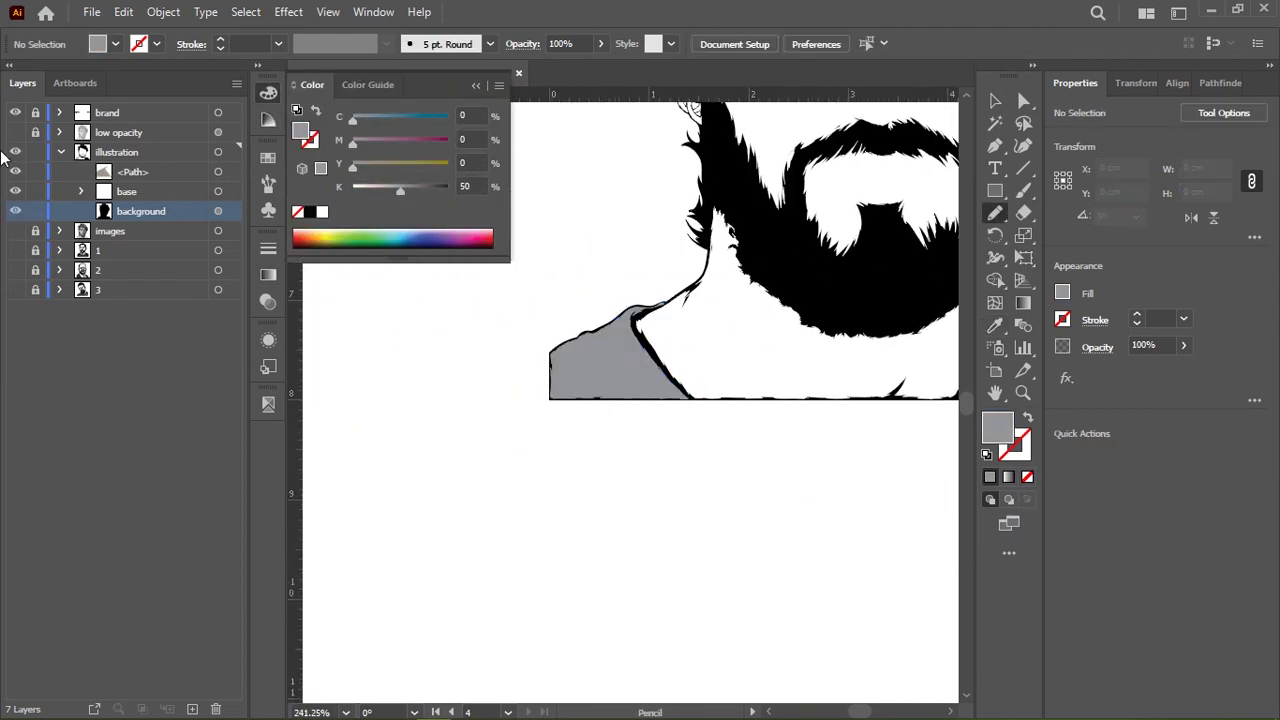
drag(589, 365, 535, 570)
mouse_move(617, 157)
mouse_down()
mouse_move(855, 208)
mouse_move(843, 263)
mouse_up()
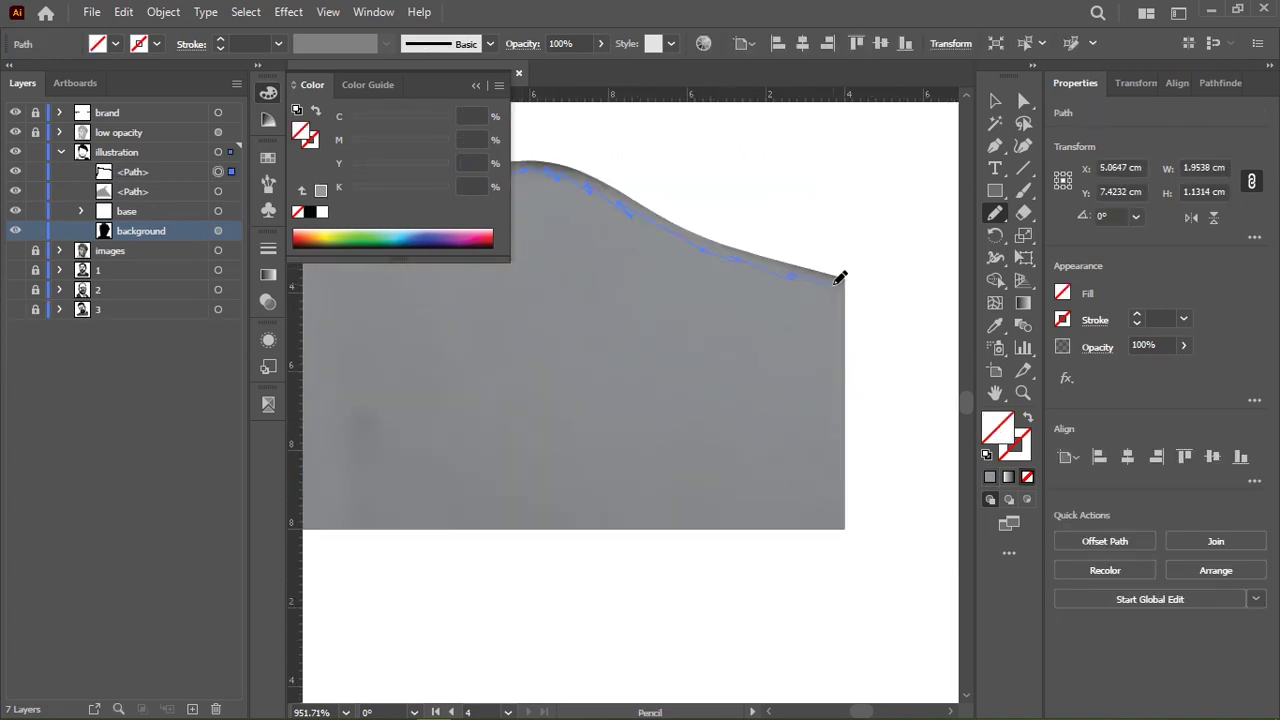
mouse_move(658, 268)
mouse_down()
mouse_move(517, 417)
mouse_move(709, 289)
mouse_move(678, 321)
mouse_up()
key(ctrl+0)
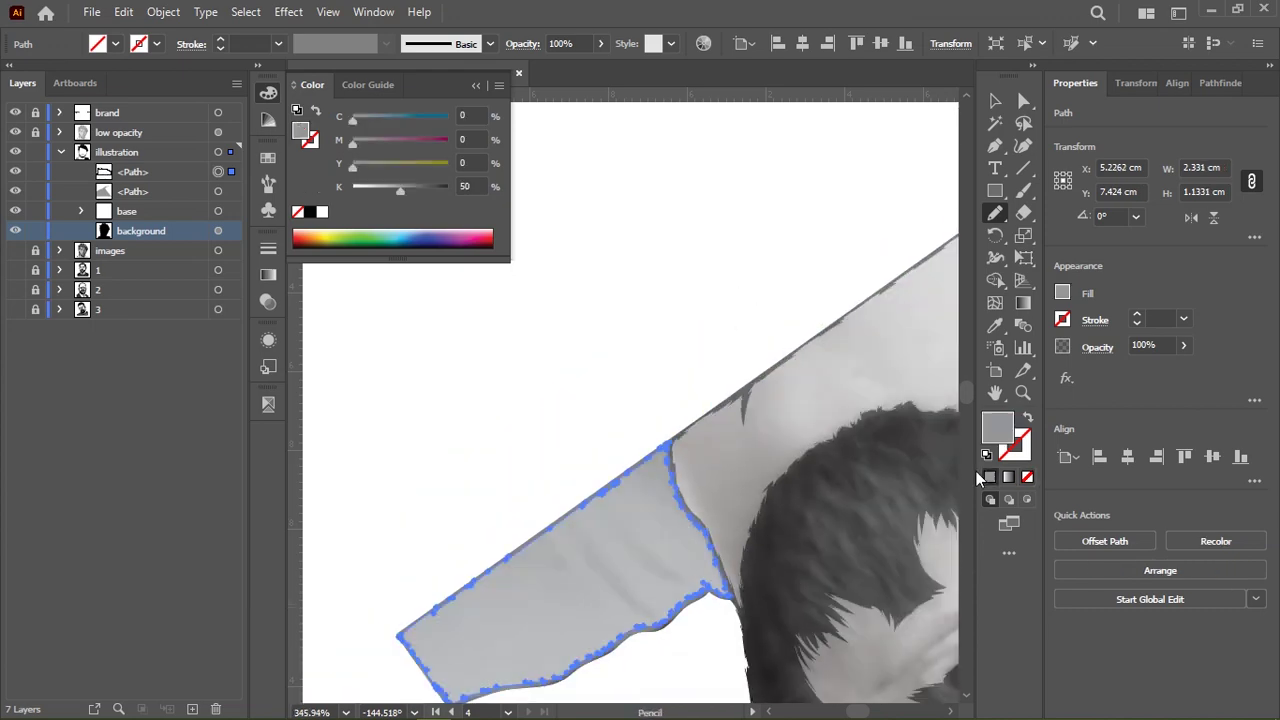
key(ctrl+shift+a)
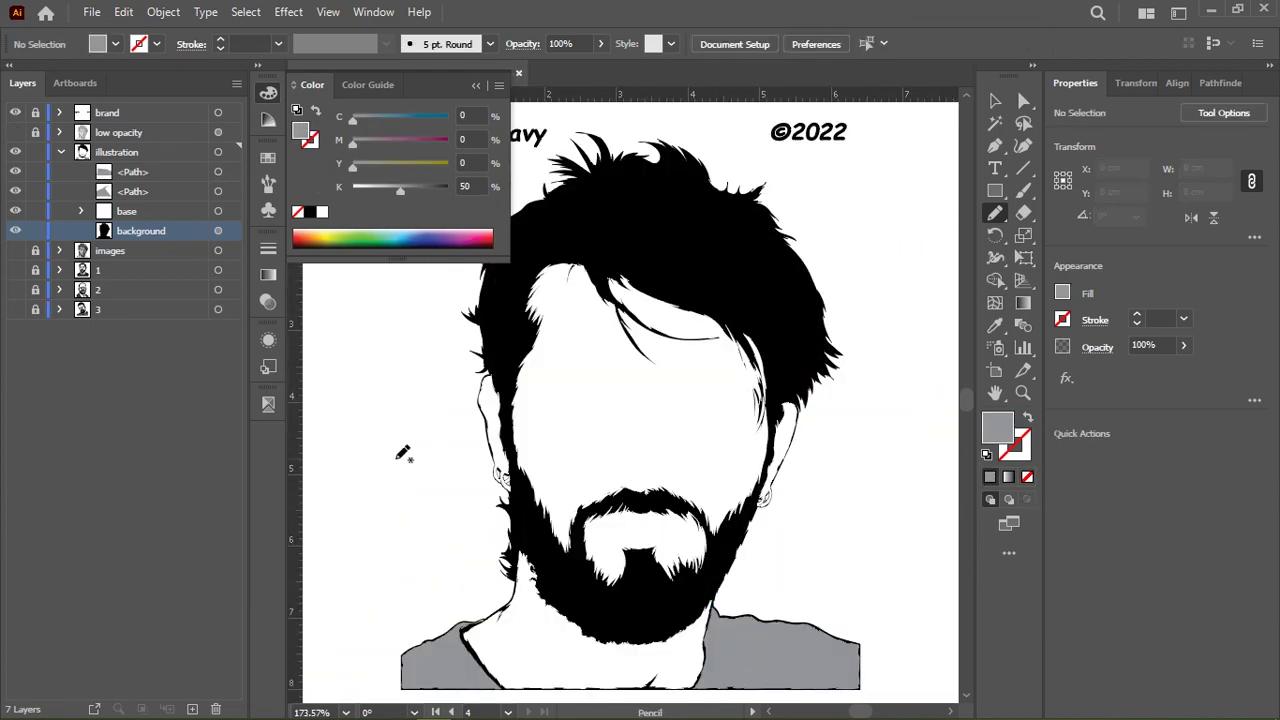
mouse_move(434, 314)
mouse_down()
mouse_move(586, 549)
mouse_move(456, 303)
mouse_move(411, 311)
mouse_move(514, 290)
mouse_move(624, 466)
mouse_up()
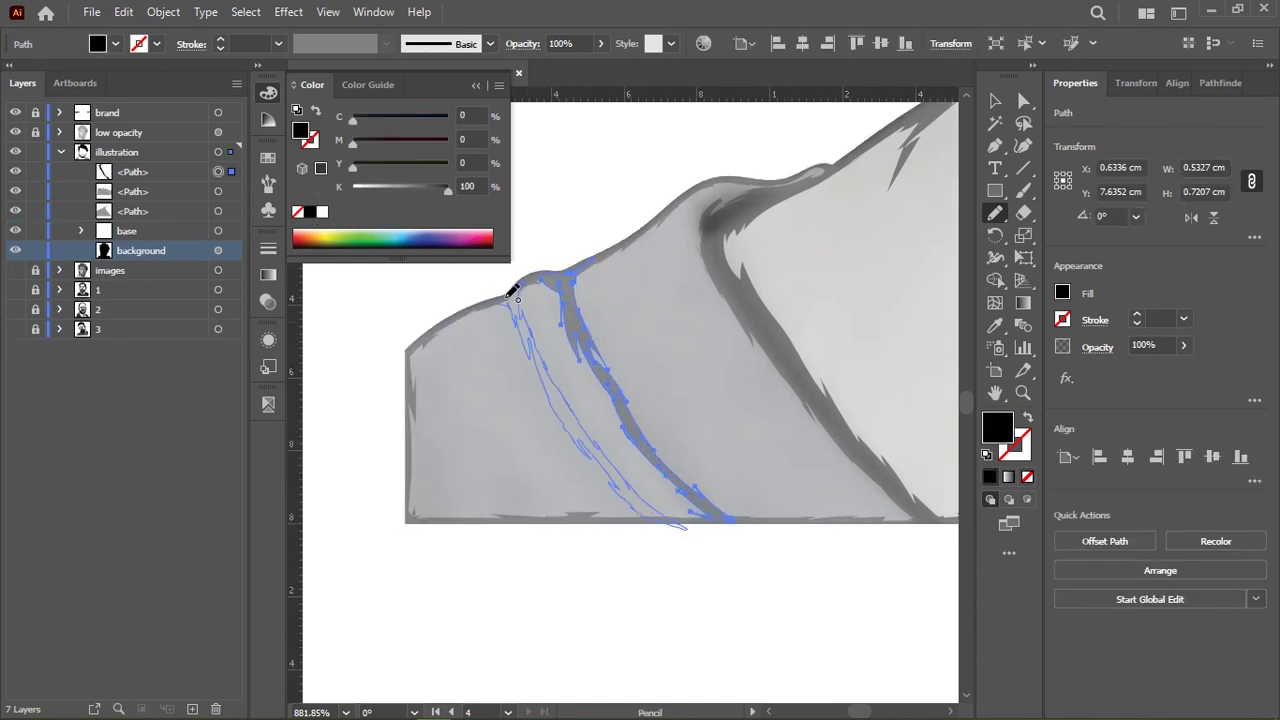
Draw black fold lines across the shirt and near the right shoulder, then deselect
scroll(589, 349, down, 2)
scroll(680, 337, up, 2)
mouse_move(640, 243)
mouse_down()
mouse_move(634, 437)
mouse_move(652, 170)
mouse_up()
drag(680, 215, 720, 462)
mouse_move(720, 462)
mouse_down()
mouse_move(680, 206)
mouse_move(818, 395)
mouse_move(771, 206)
mouse_up()
scroll(663, 366, down, 2)
drag(675, 230, 660, 455)
scroll(714, 336, down, 3)
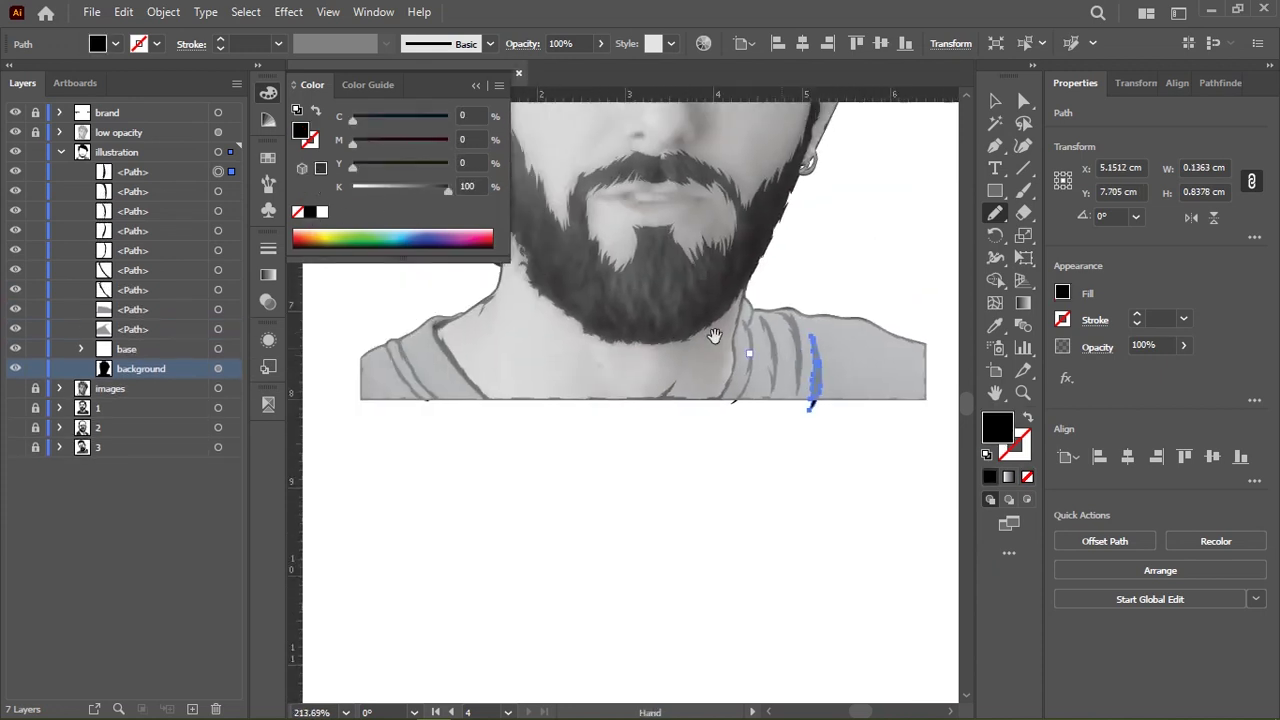
scroll(710, 360, up, 2)
key(ctrl+shift+a)
Add a fold detail on the left shoulder
scroll(634, 271, down, 3)
scroll(549, 341, up, 4)
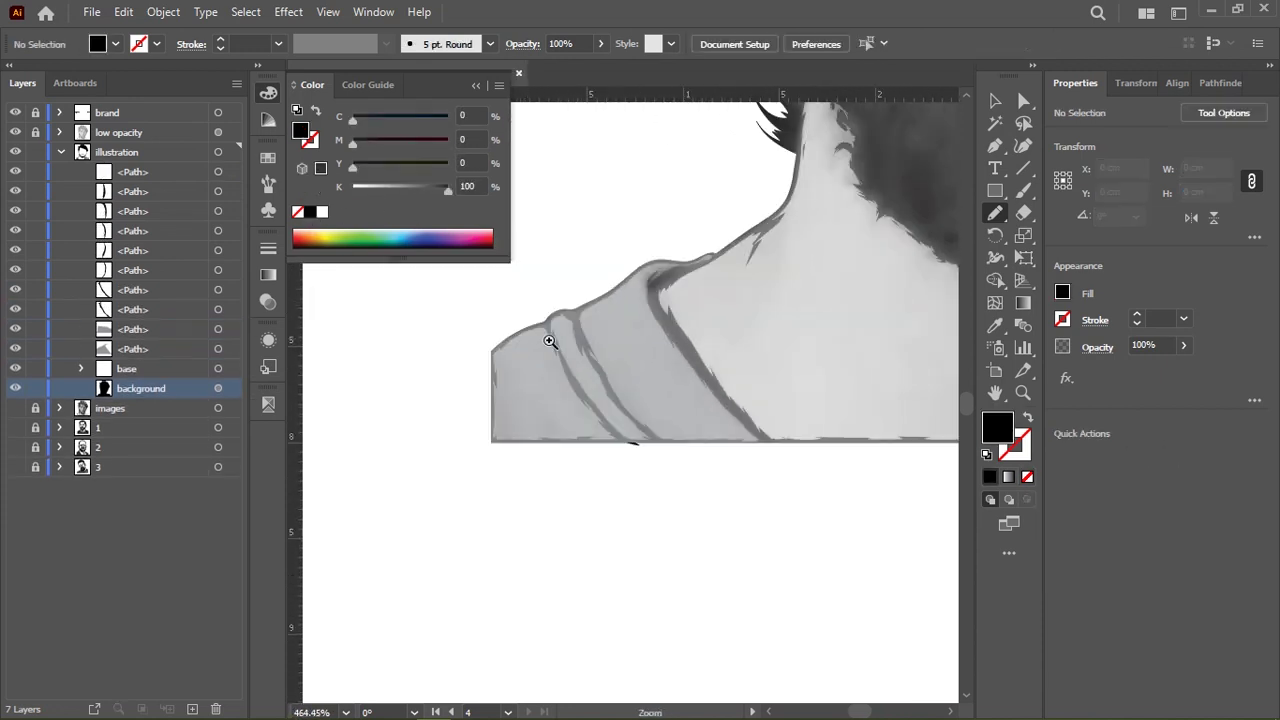
scroll(549, 341, up, 3)
drag(486, 392, 463, 390)
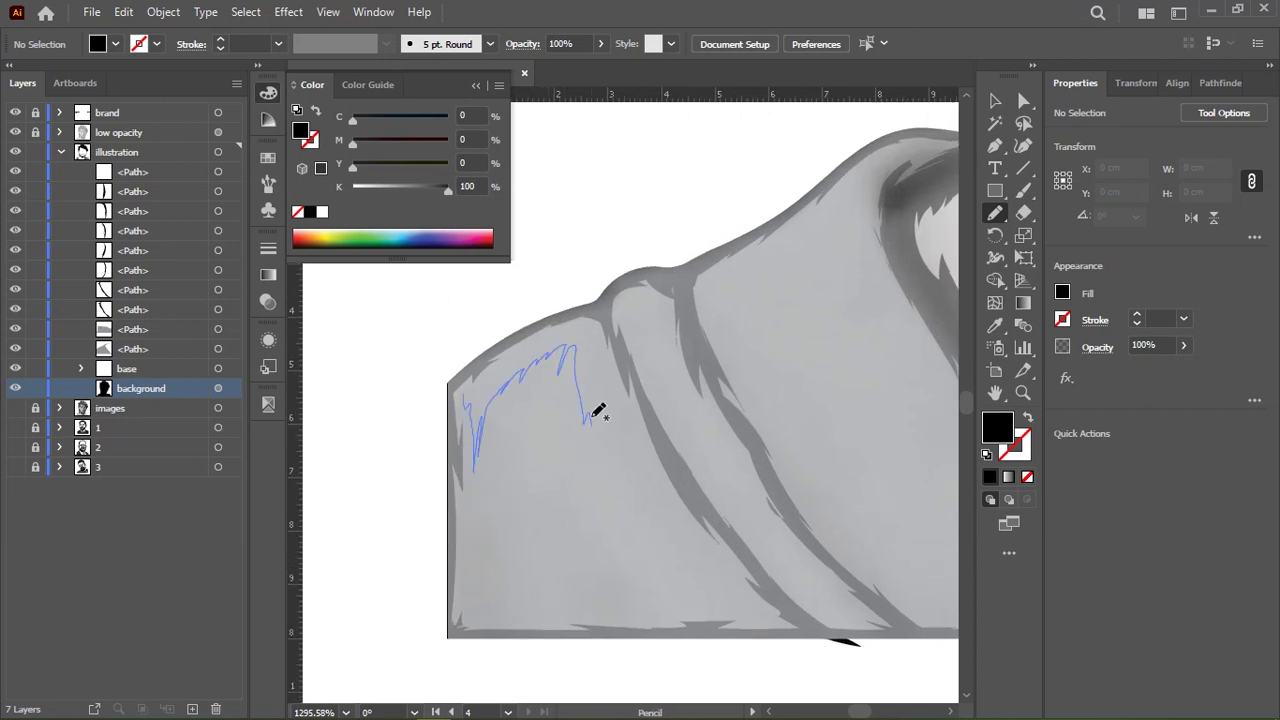
Hide the low opacity layer and draw shading strands inside the shirt folds
click(15, 132)
drag(747, 275, 644, 329)
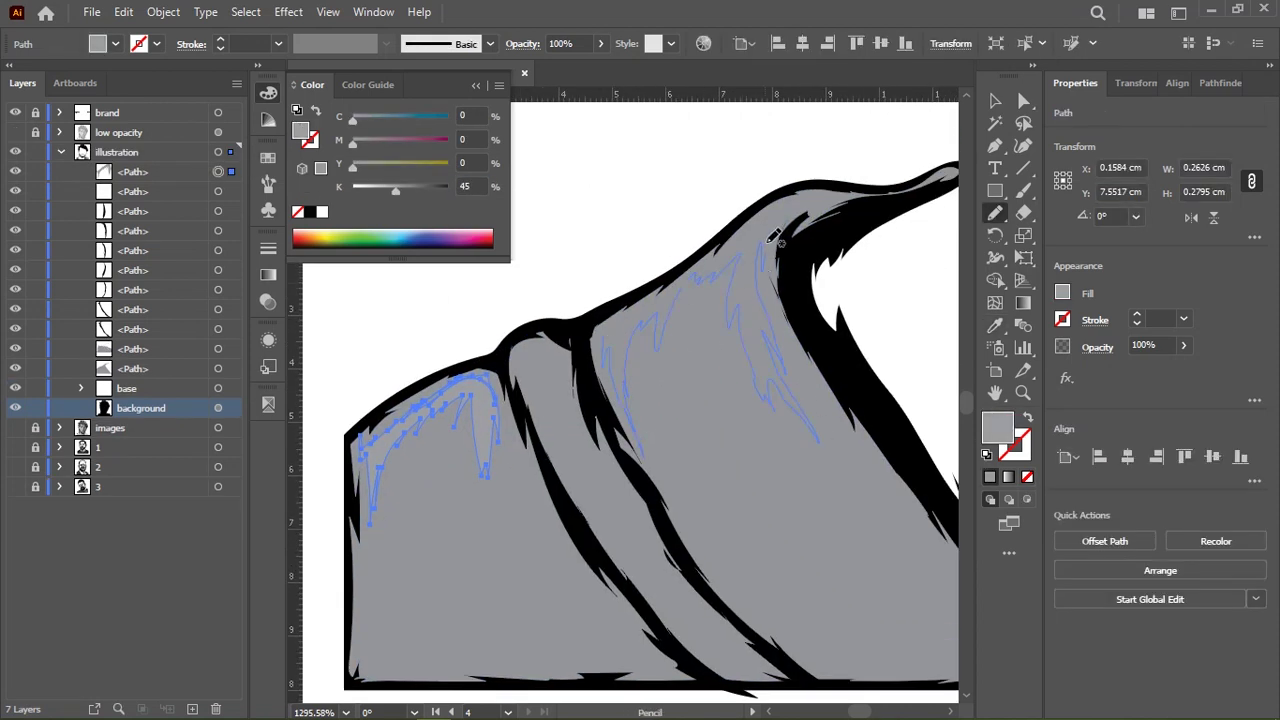
drag(720, 257, 650, 307)
drag(518, 358, 545, 320)
drag(545, 320, 700, 580)
scroll(703, 360, down, 2)
drag(703, 360, 450, 320)
drag(537, 213, 725, 466)
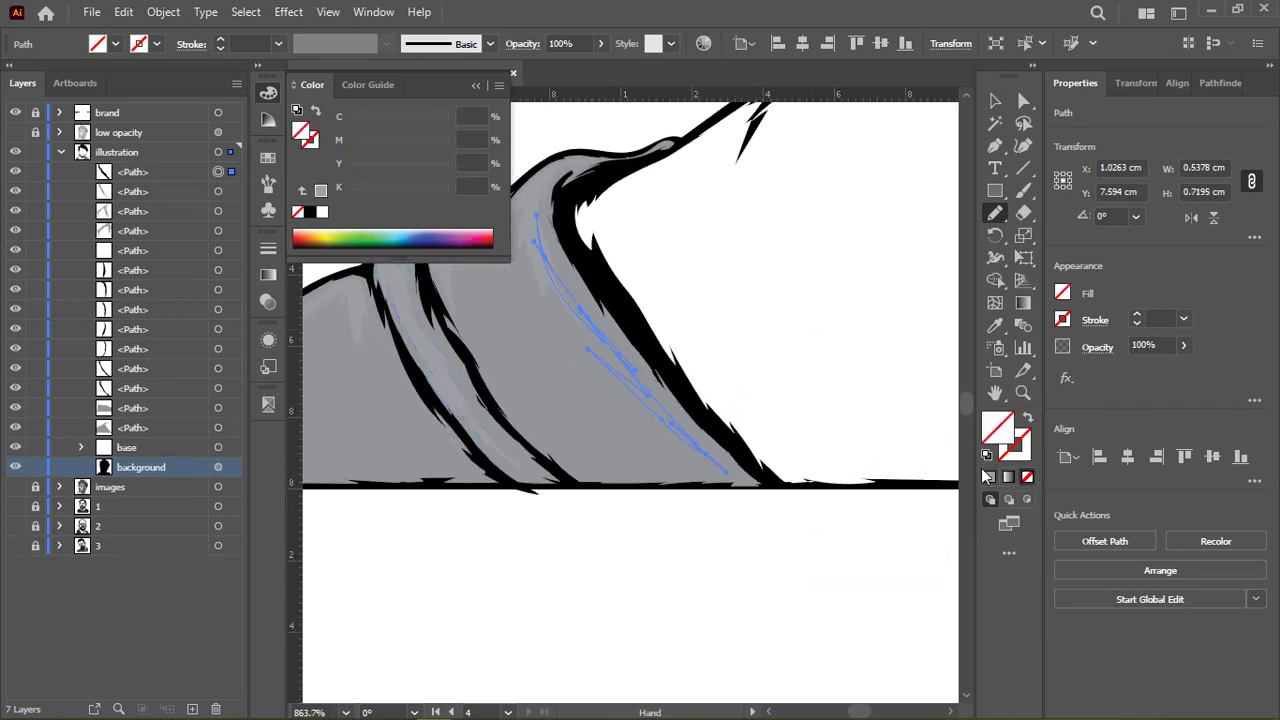
Draw more small shading strands along the fold and give them the 45% grey fill
drag(450, 300, 578, 318)
drag(578, 318, 612, 358)
drag(576, 285, 580, 254)
scroll(580, 254, up, 1)
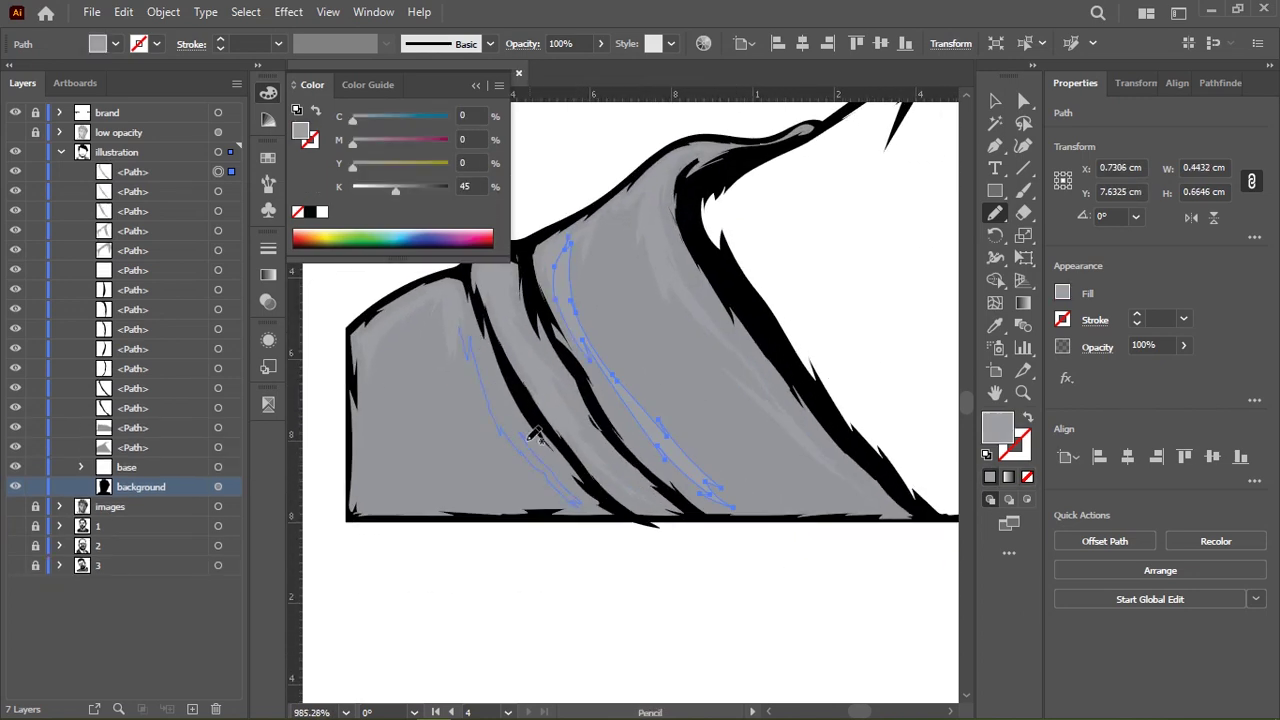
drag(535, 435, 560, 470)
scroll(743, 337, up, 5)
scroll(666, 366, down, 5)
drag(680, 315, 655, 430)
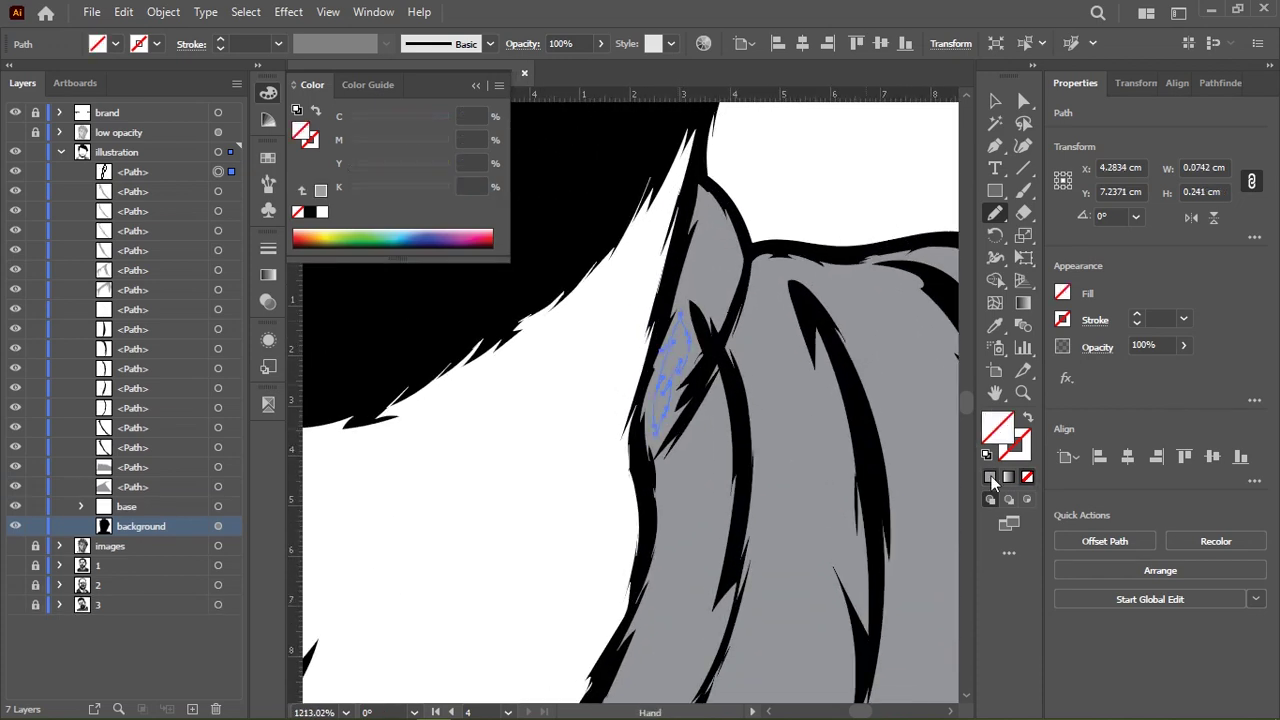
click(990, 477)
Add shading strands down the fold, on the back shoulder, and along the shoulder top
drag(730, 225, 700, 285)
scroll(688, 270, down, 1)
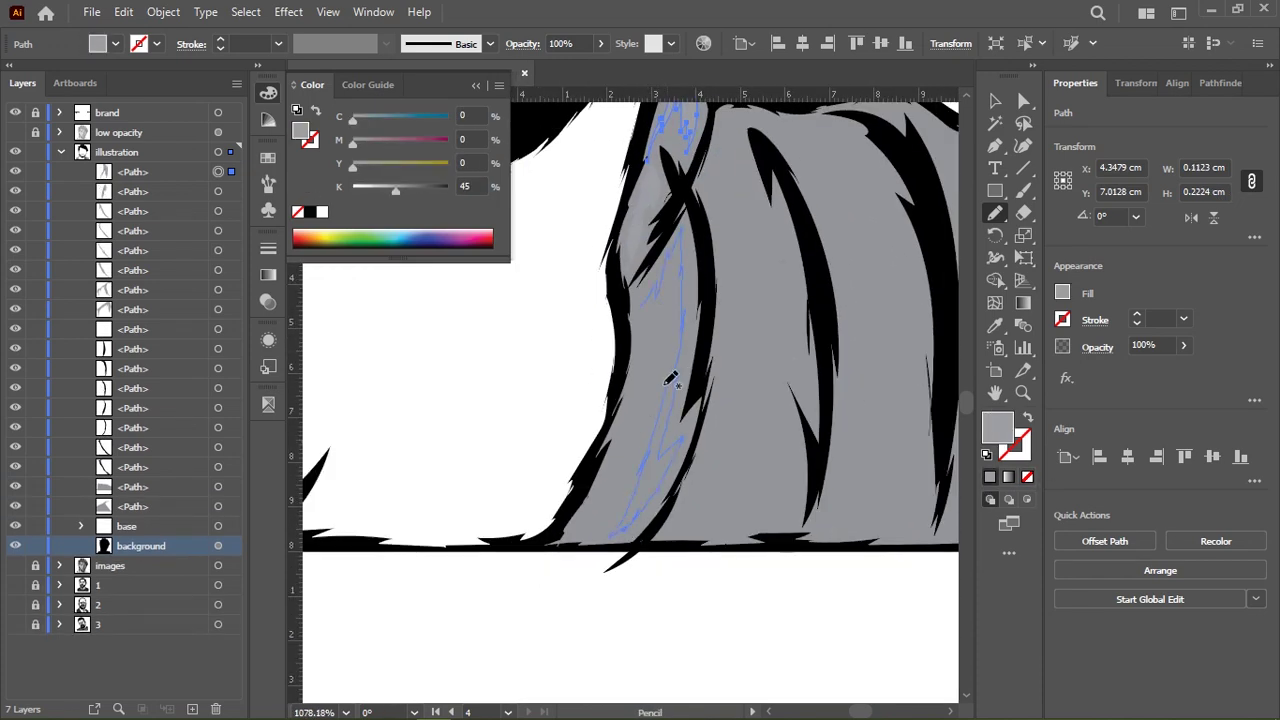
drag(637, 357, 640, 362)
scroll(642, 450, up, 2)
scroll(645, 576, up, 1)
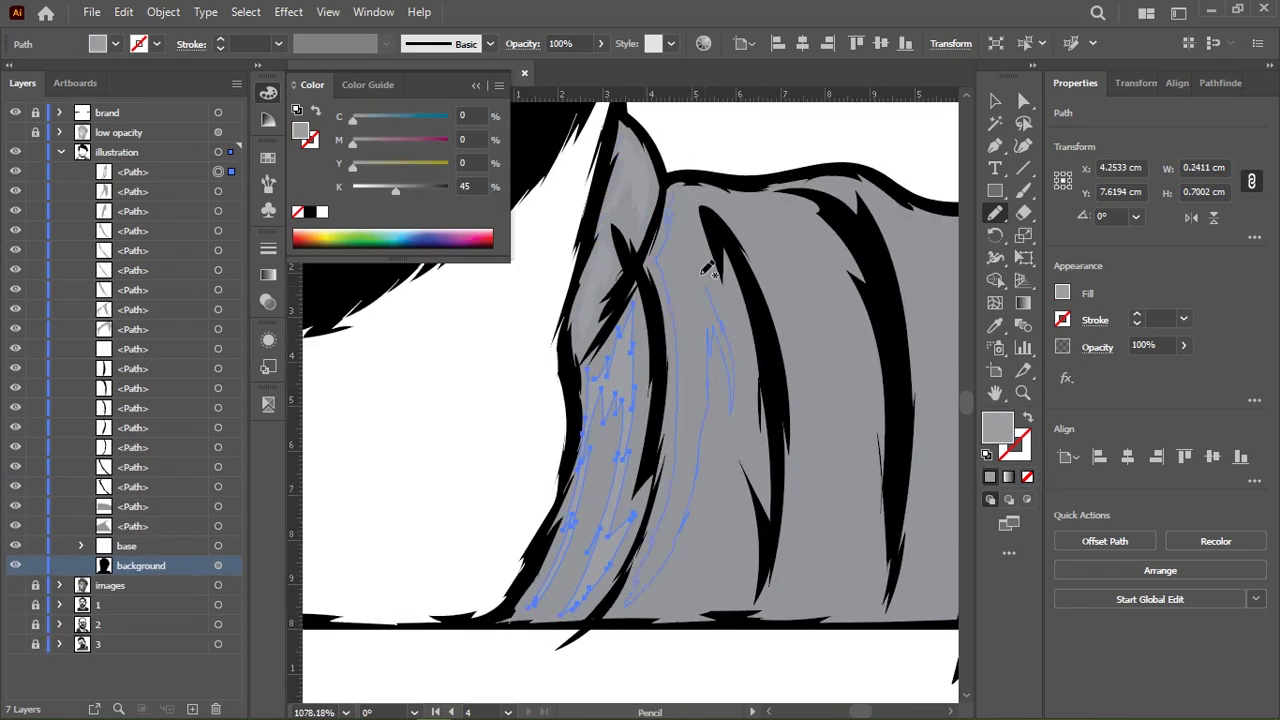
drag(693, 183, 777, 300)
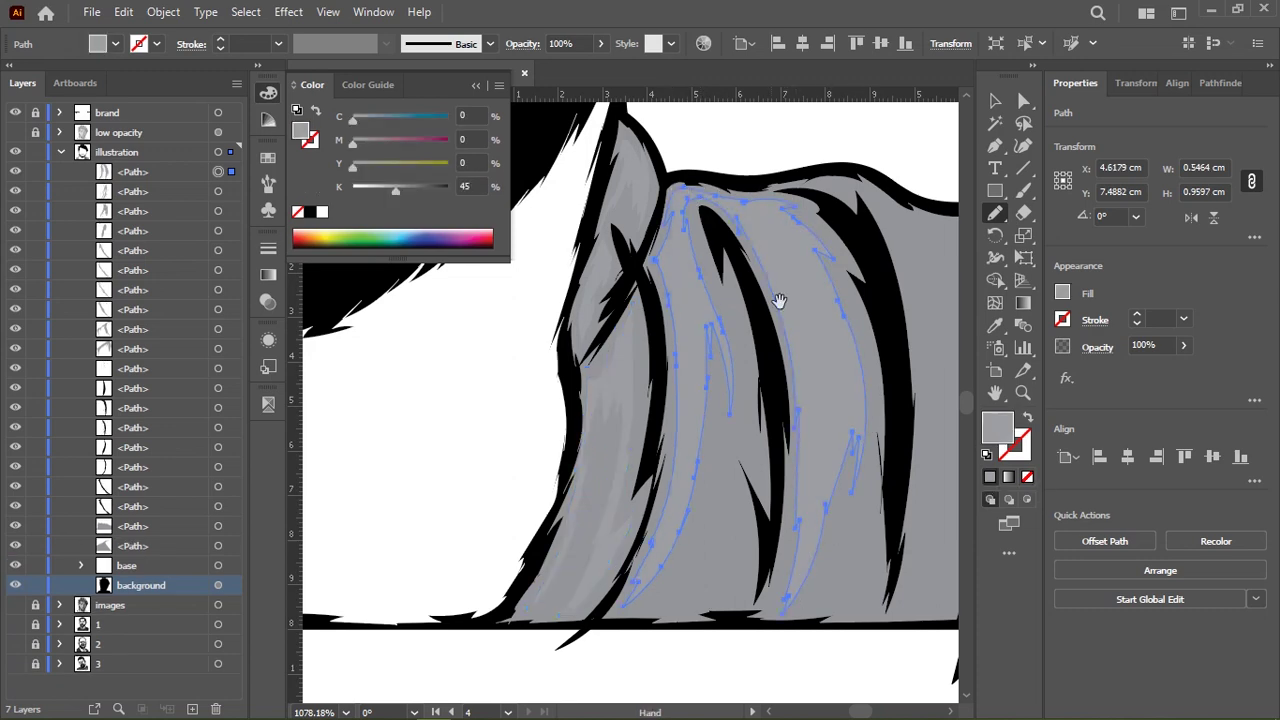
scroll(647, 218, up, 2)
drag(841, 371, 826, 345)
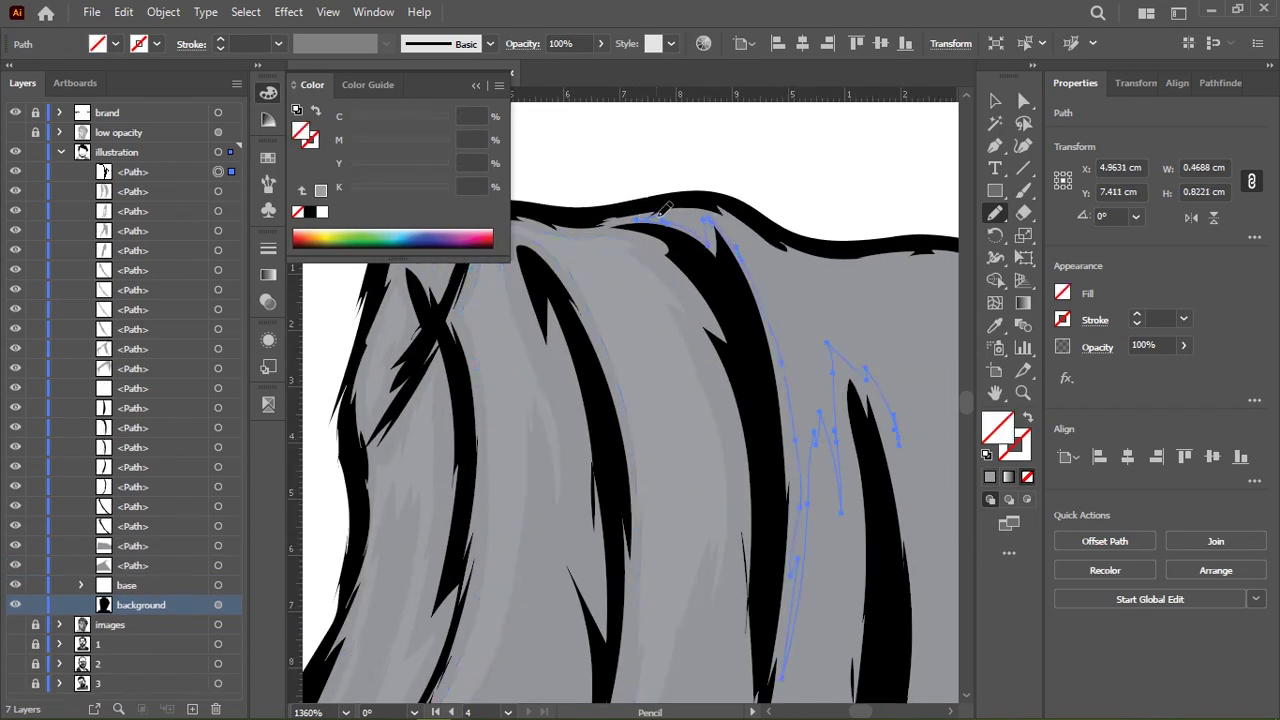
Apply the 45% grey fill to the latest strand and start another on the shoulder
scroll(896, 277, down, 1)
scroll(486, 349, down, 1)
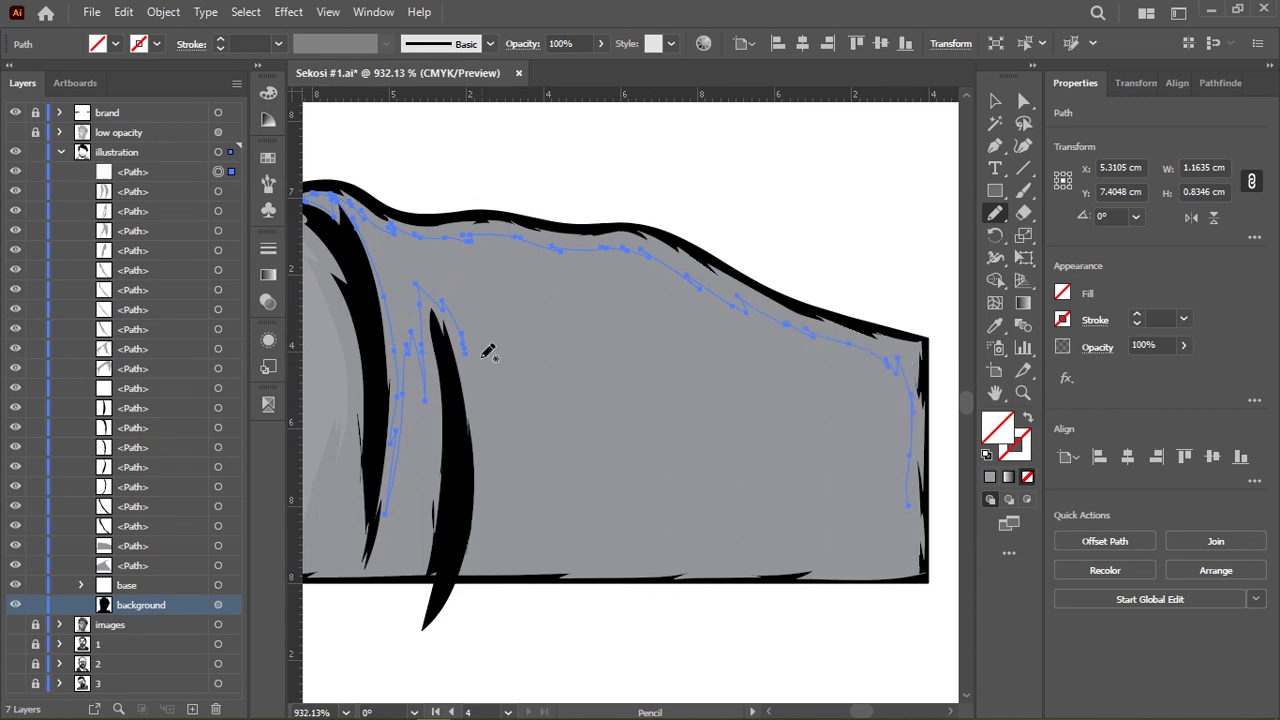
click(990, 477)
scroll(600, 370, up, 5)
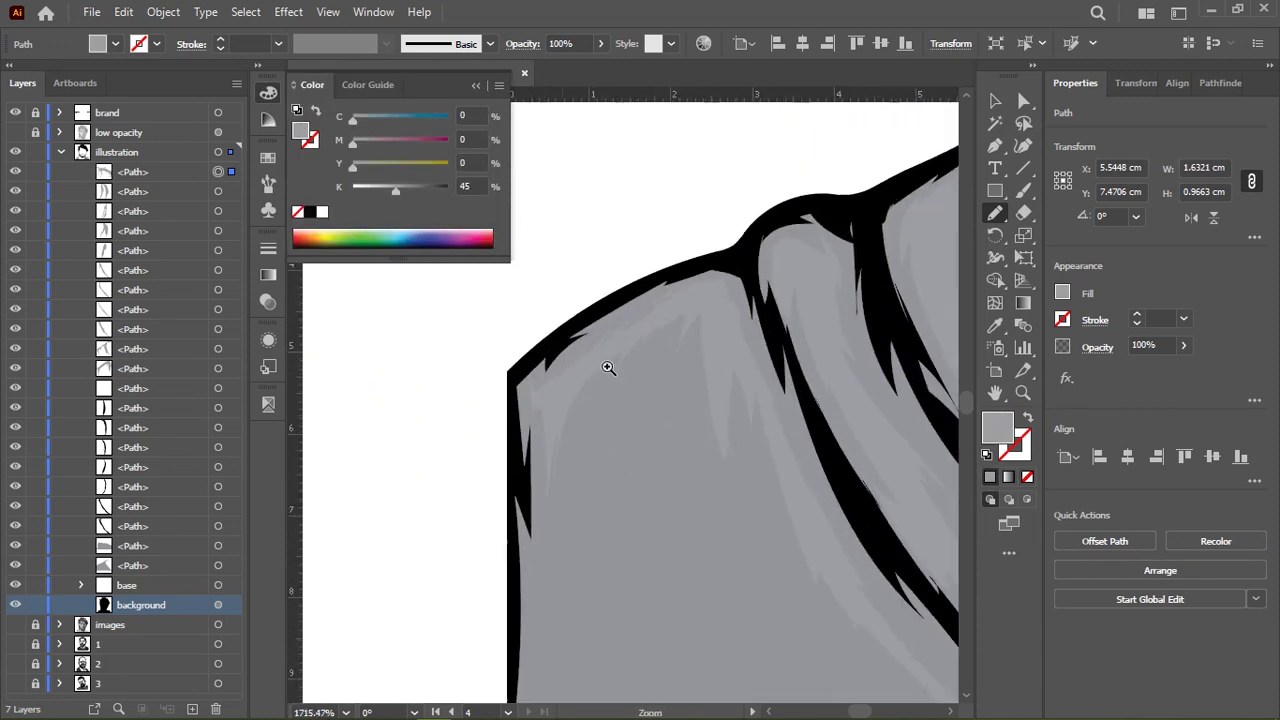
mouse_move(548, 398)
mouse_down()
mouse_move(736, 288)
mouse_move(664, 305)
mouse_up()
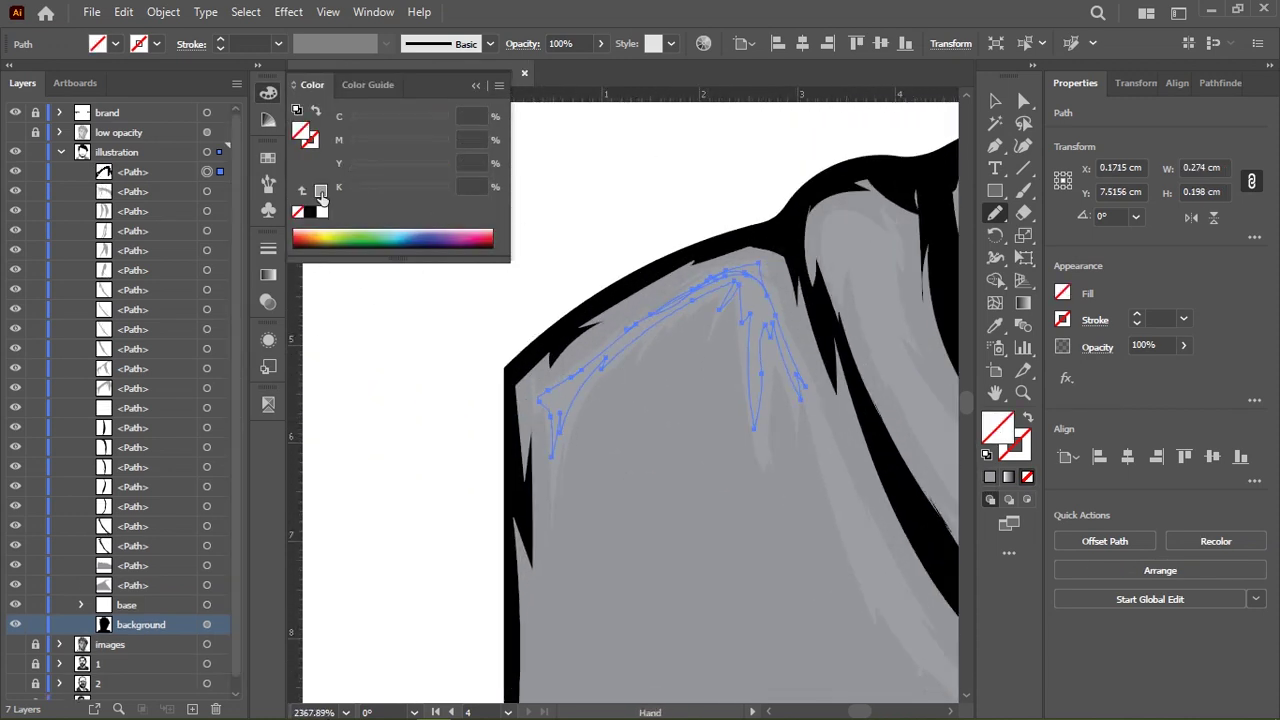
Set the fill to 35% K gray and draw light highlight streaks along the shirt folds
click(470, 186)
text(35)
key(Return)
scroll(640, 355, down, 1)
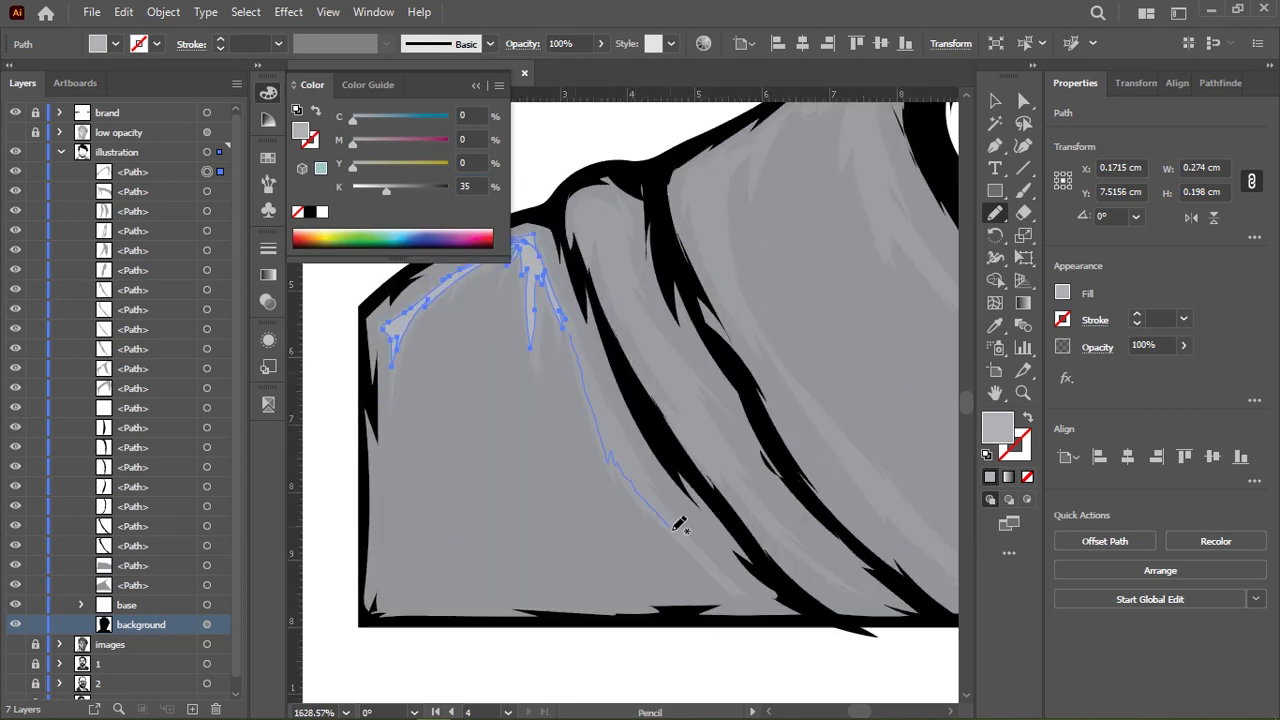
drag(612, 405, 614, 408)
scroll(622, 168, down, 1)
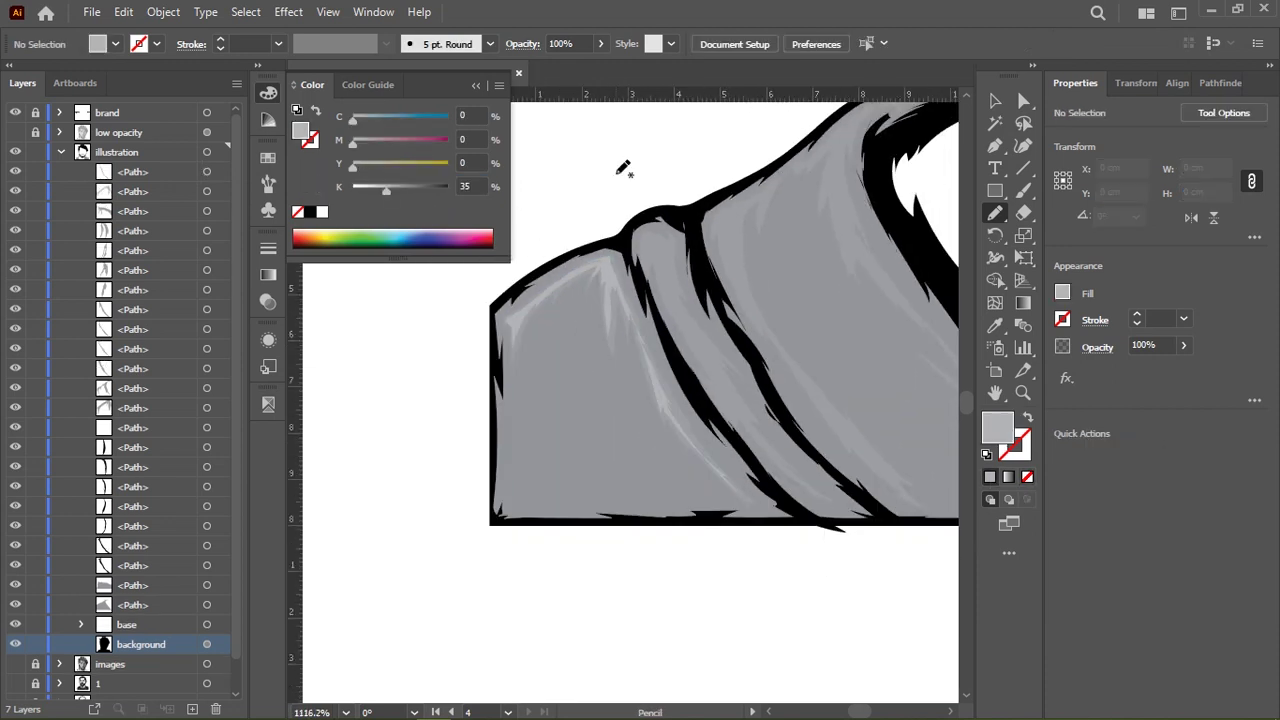
scroll(622, 168, up, 1)
drag(636, 293, 637, 295)
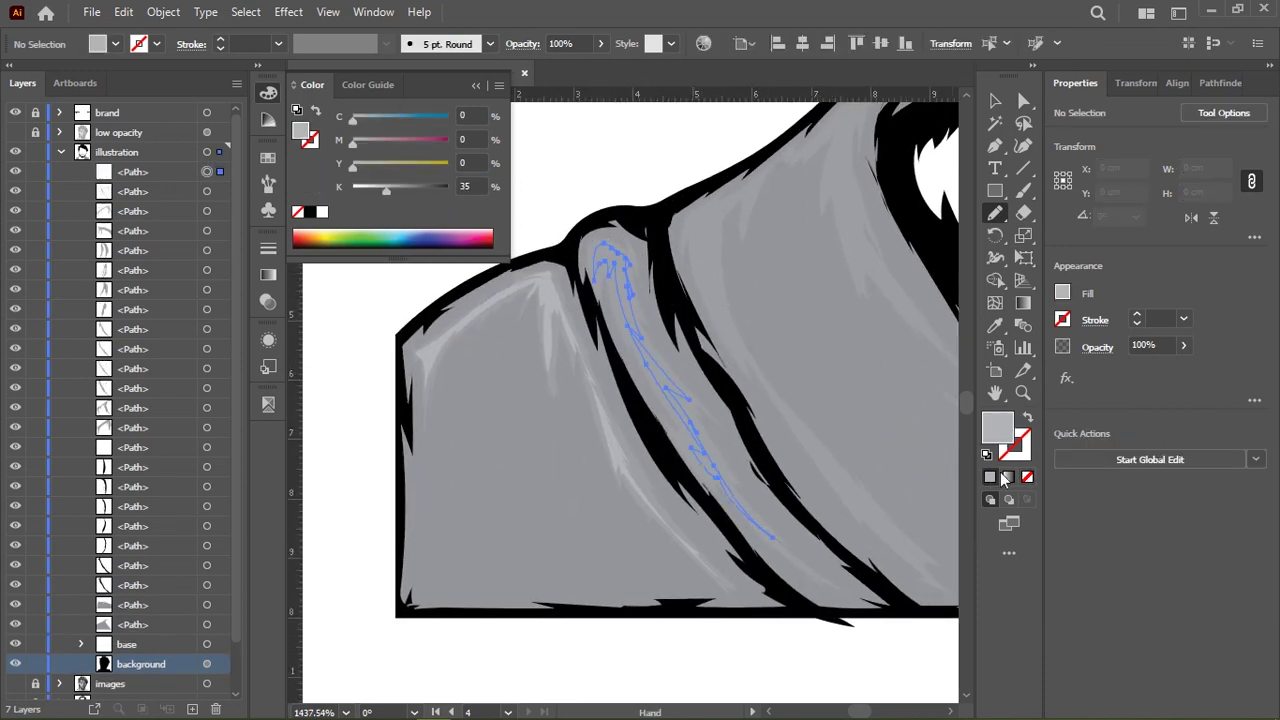
scroll(566, 298, down, 1)
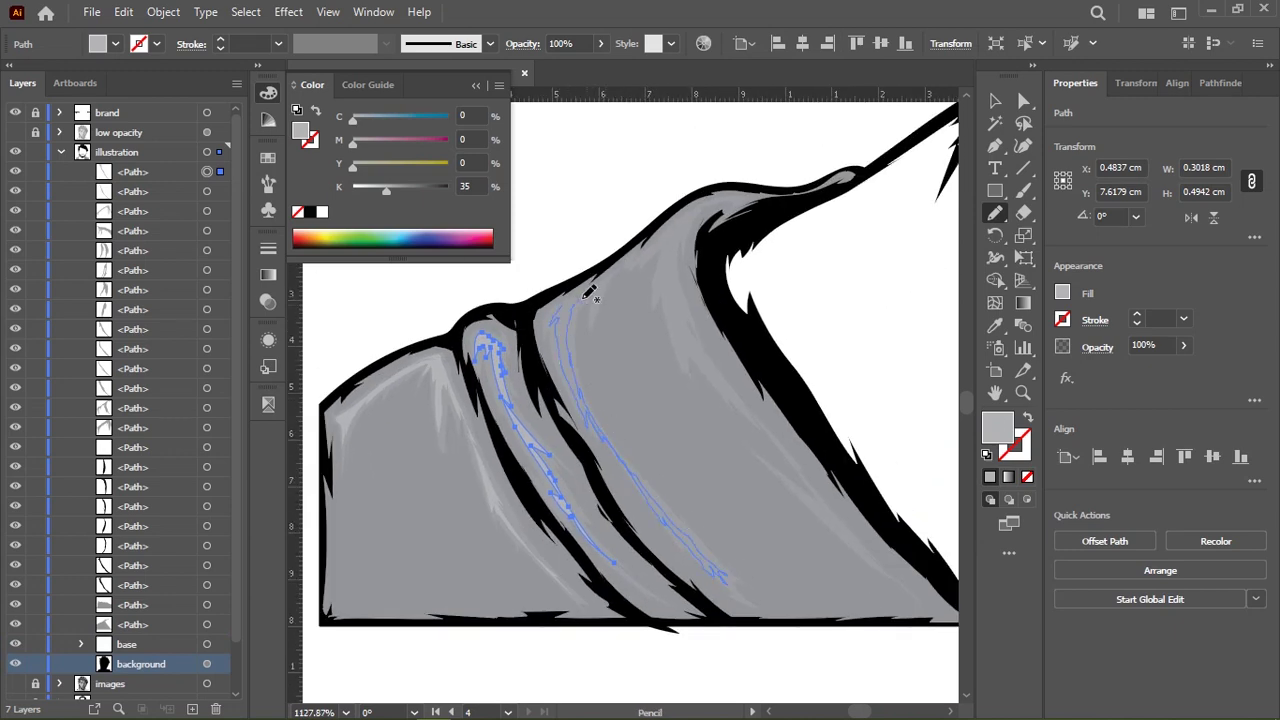
scroll(590, 300, up, 2)
mouse_move(545, 341)
mouse_down()
mouse_move(600, 317)
mouse_move(518, 377)
mouse_up()
drag(578, 318, 675, 255)
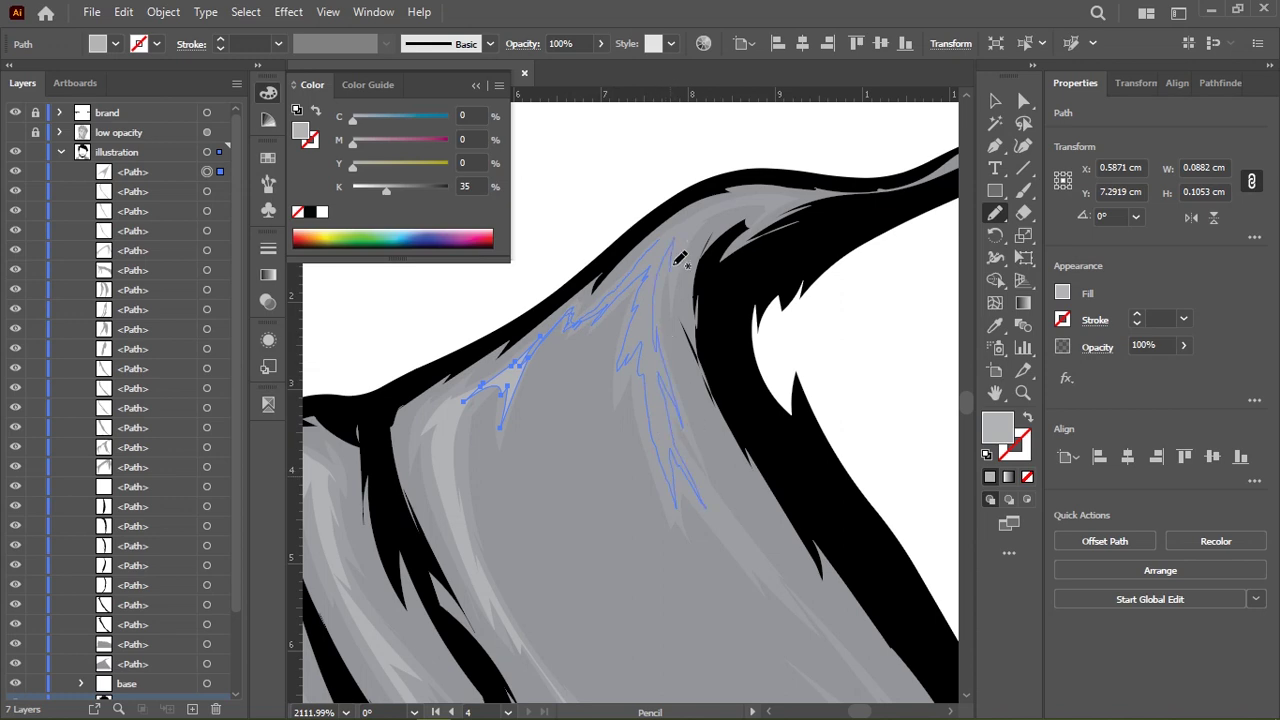
Add a small closed highlight shape on the shirt and a highlight across the rolled sleeve
scroll(710, 250, up, 5)
scroll(750, 250, down, 3)
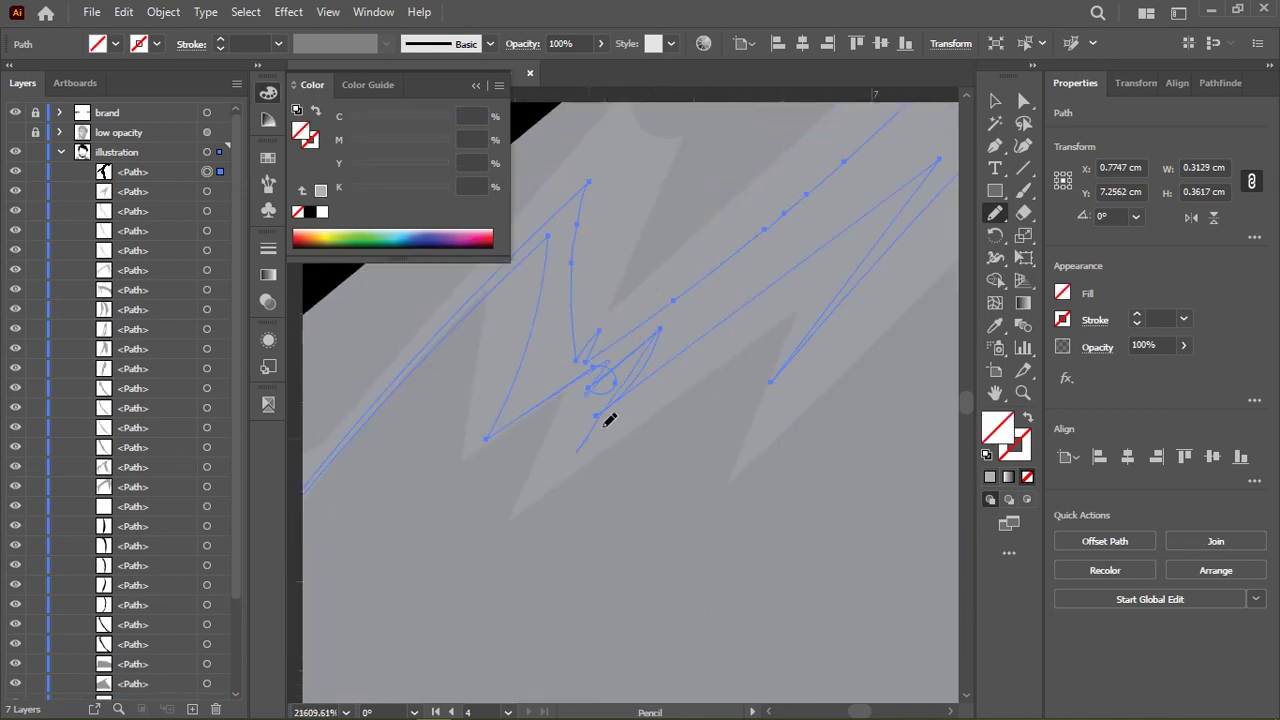
scroll(670, 380, down, 3)
scroll(736, 335, down, 5)
scroll(777, 334, up, 5)
mouse_move(777, 334)
mouse_down()
mouse_move(606, 429)
mouse_move(843, 286)
mouse_up()
scroll(843, 286, down, 5)
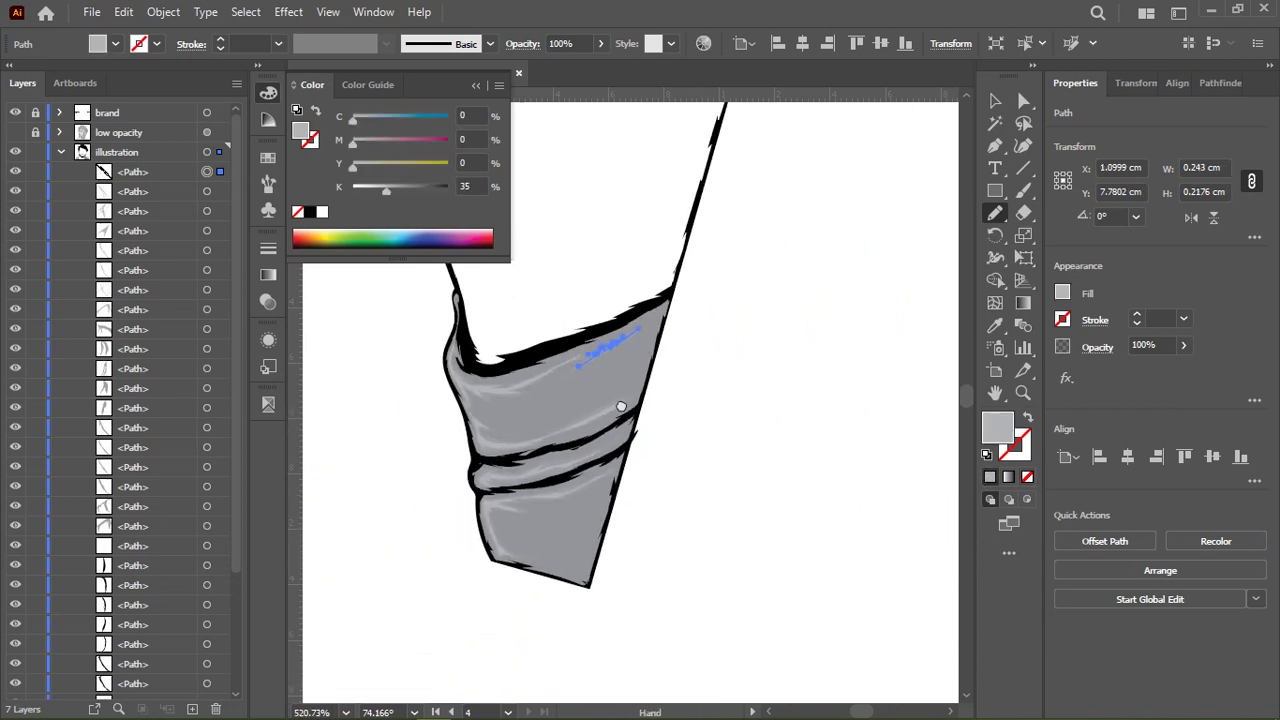
scroll(660, 289, up, 5)
scroll(660, 289, up, 3)
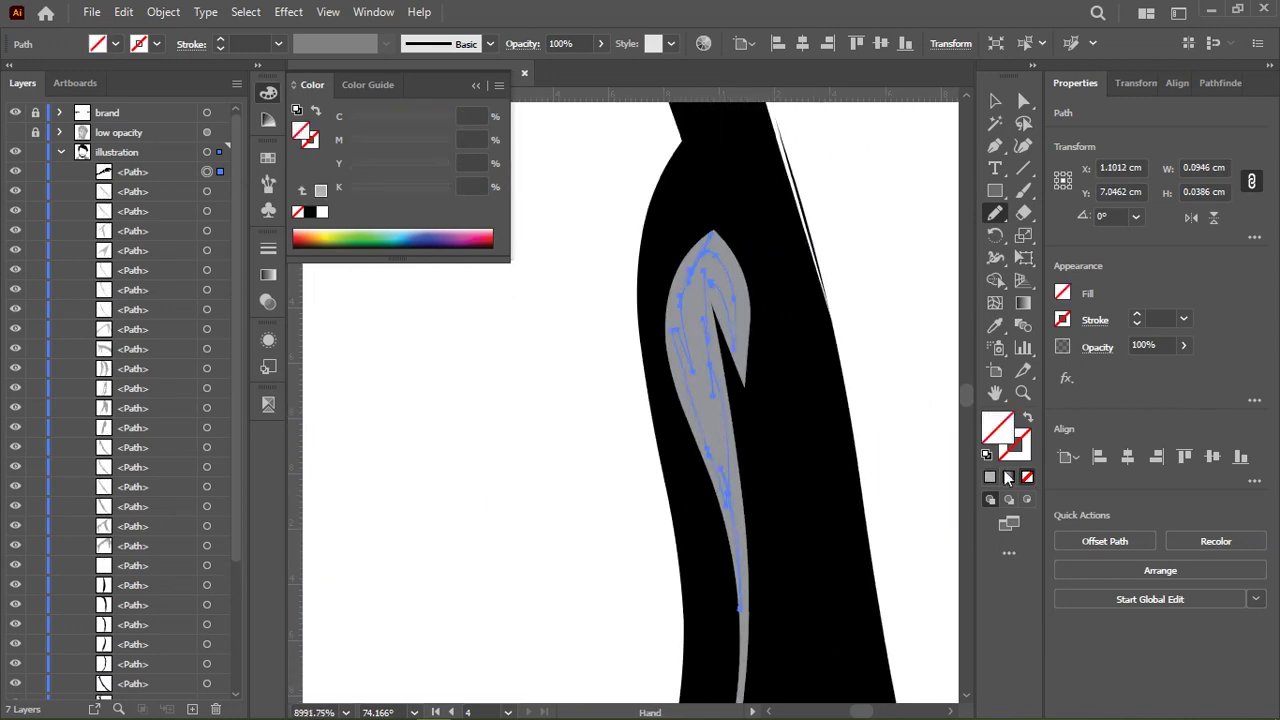
scroll(733, 490, down, 8)
scroll(793, 204, up, 2)
drag(576, 335, 590, 332)
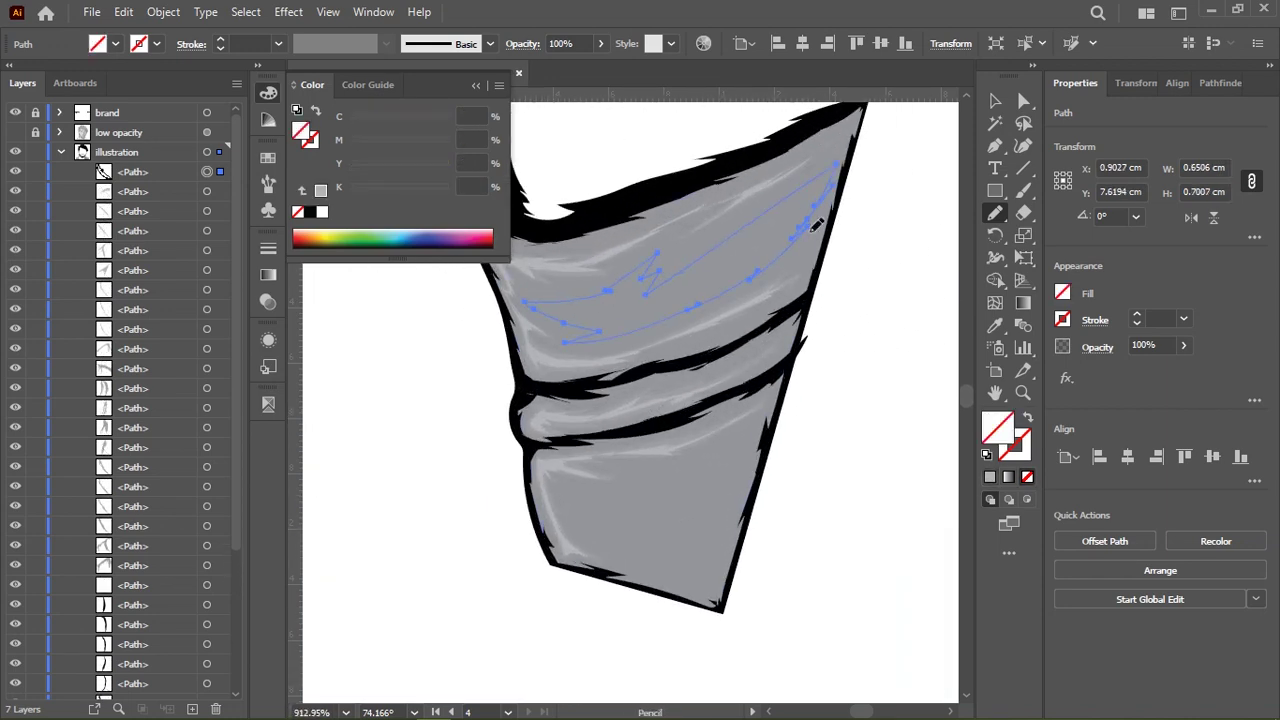
scroll(643, 306, down, 3)
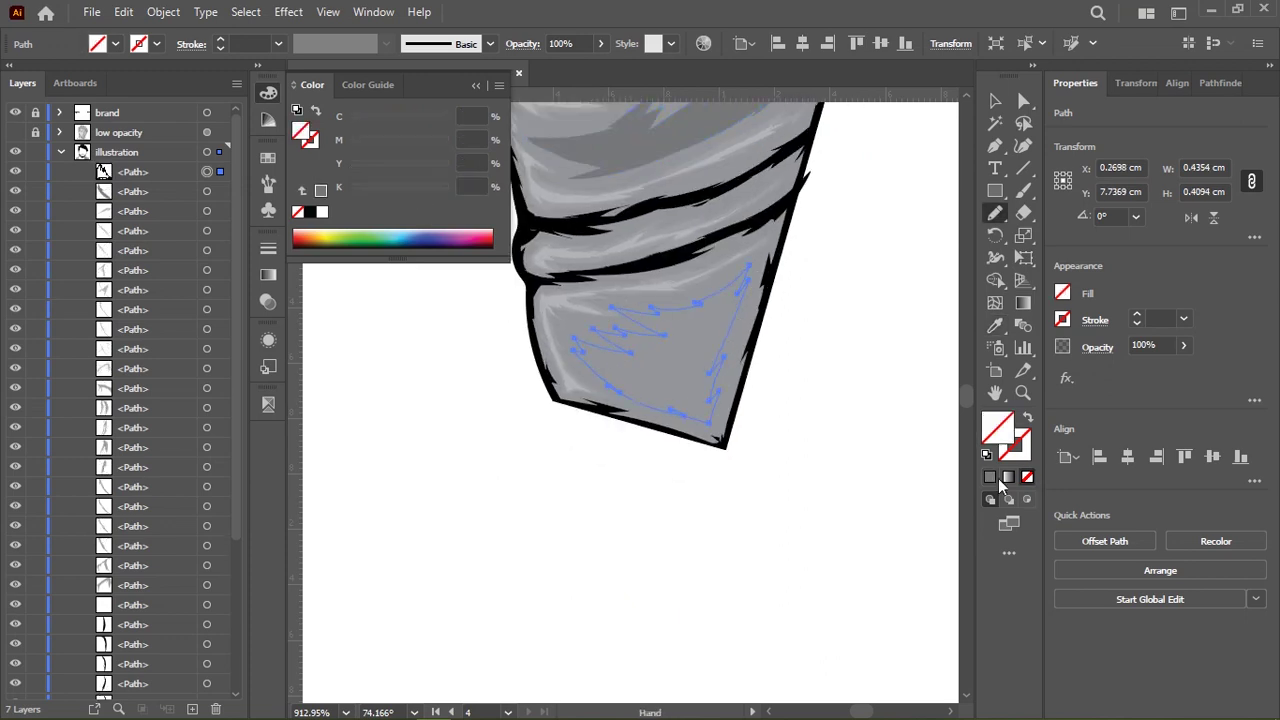
scroll(652, 401, down, 5)
Deselect the finished highlight path and pan to view the whole portrait
key(ctrl+shift+a)
drag(609, 437, 634, 557)
scroll(797, 389, down, 3)
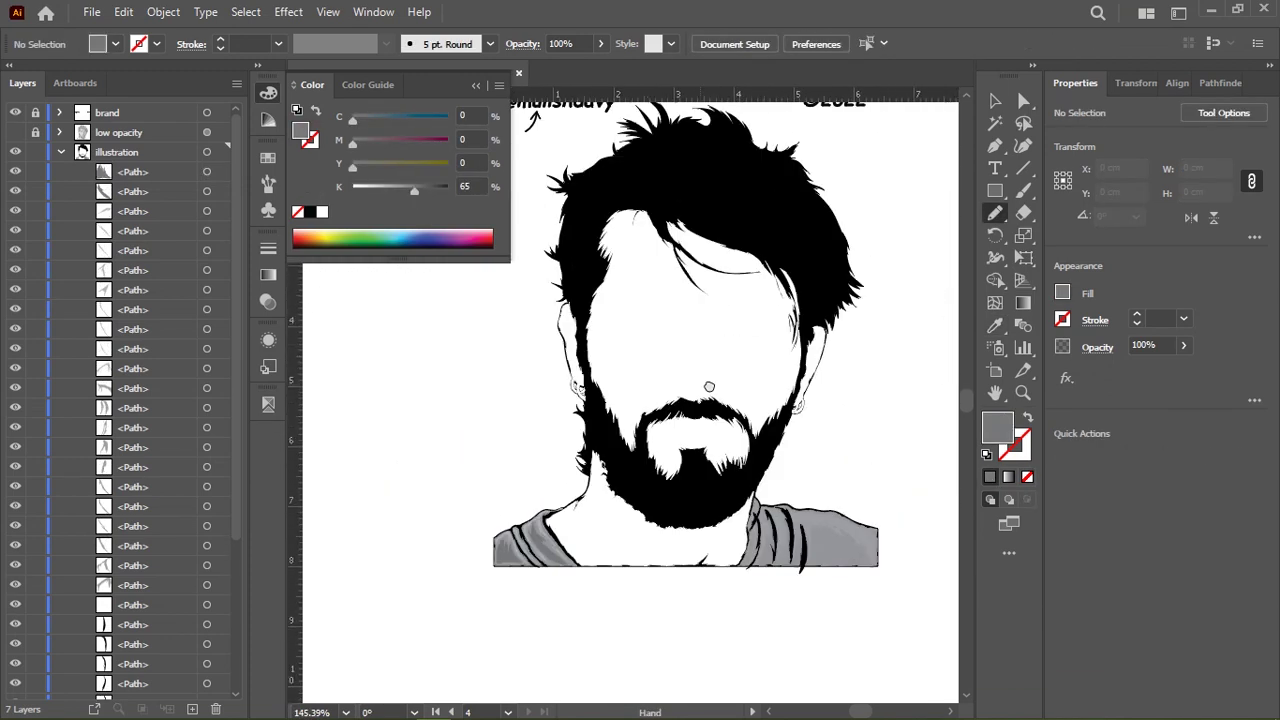
drag(709, 386, 666, 420)
scroll(666, 420, down, 1)
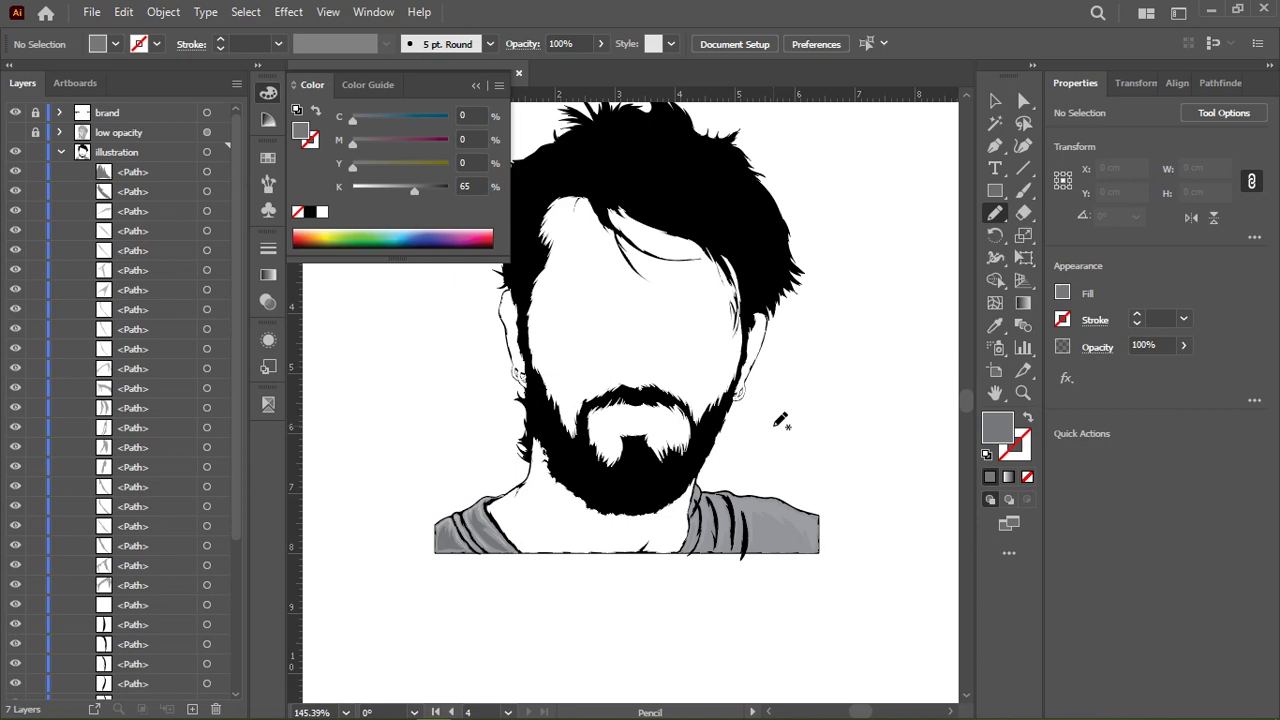
scroll(634, 449, up, 2)
scroll(671, 429, up, 4)
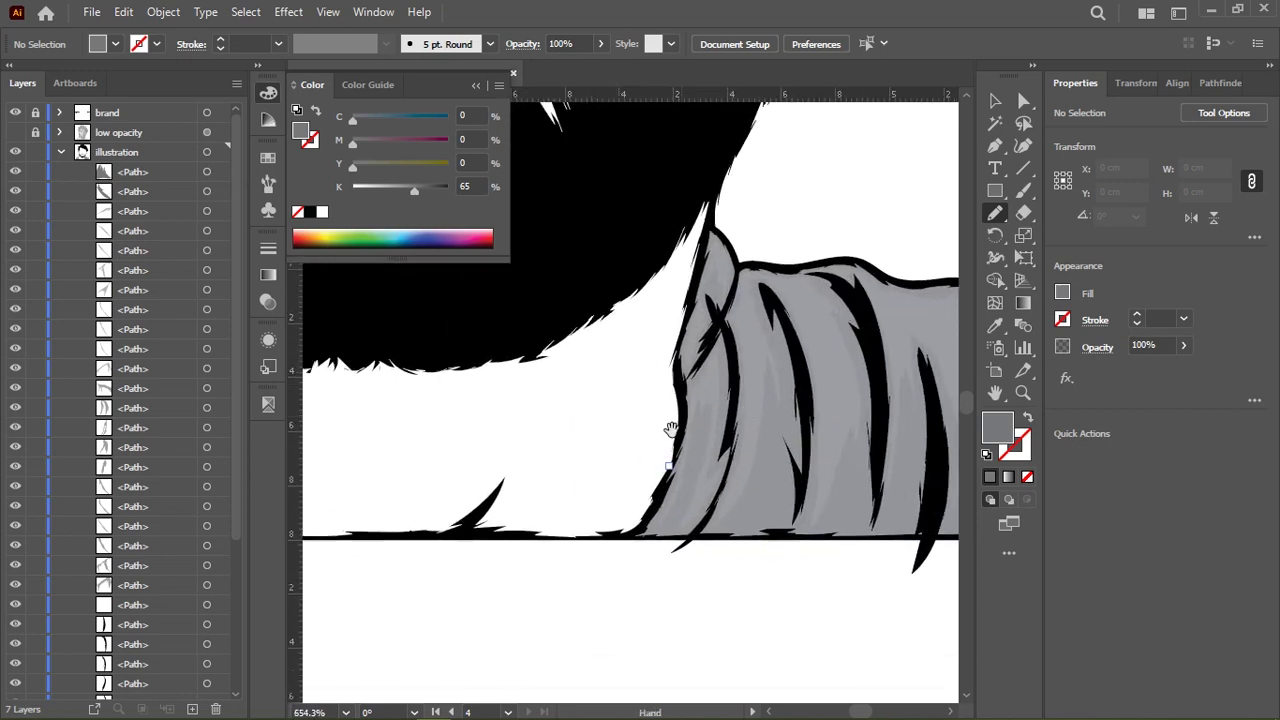
scroll(788, 160, up, 4)
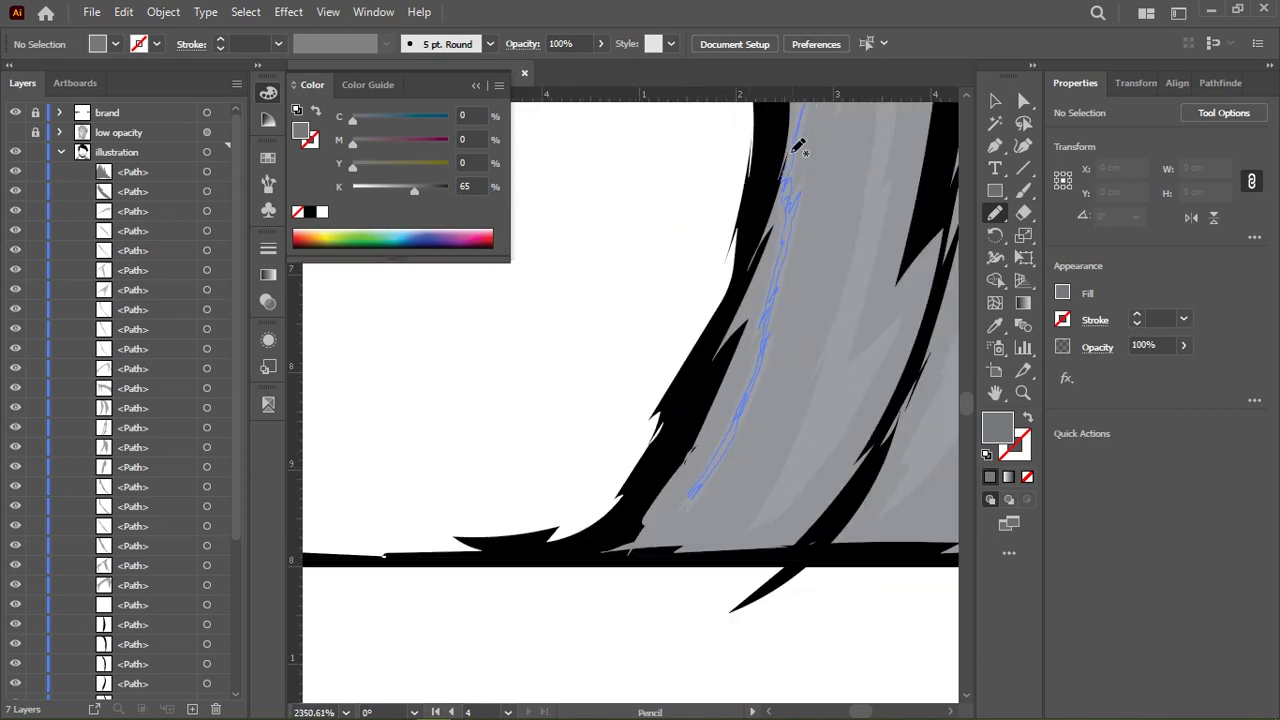
Draw highlight strands along the shirt's edge and zigzagging down between the dark folds
drag(797, 147, 797, 140)
scroll(640, 288, down, 2)
scroll(640, 288, up, 2)
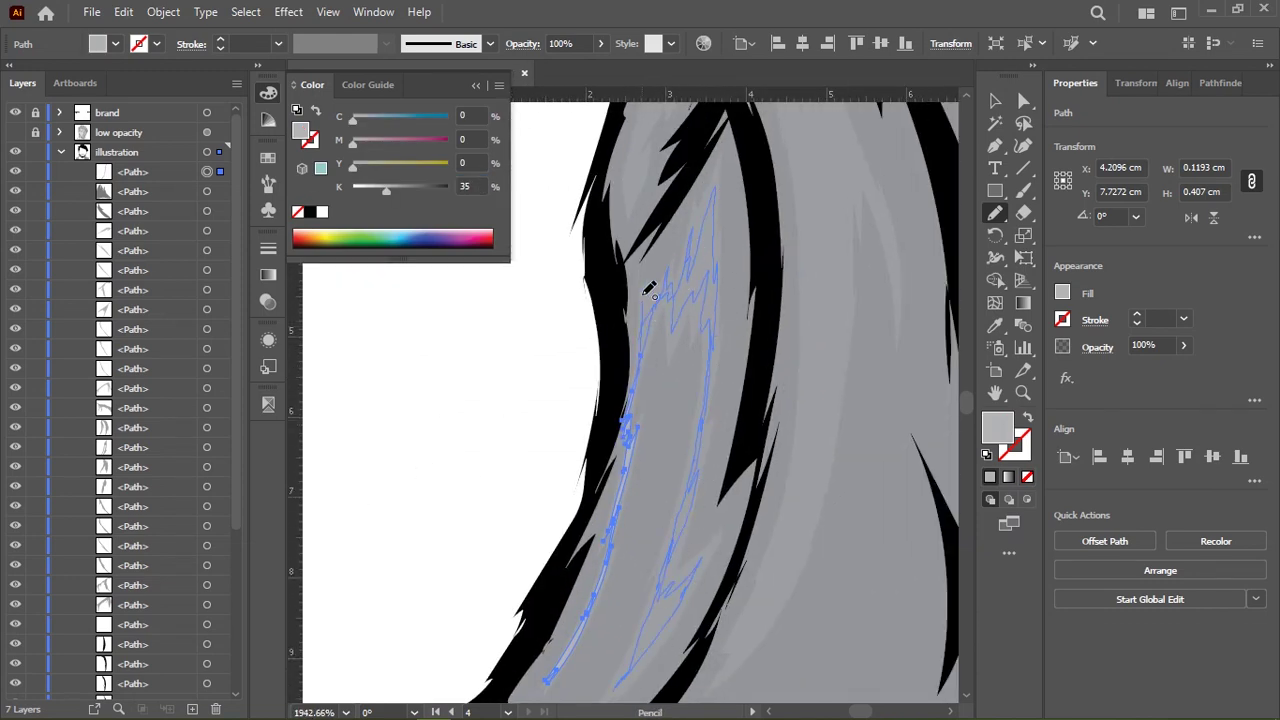
scroll(648, 289, down, 2)
scroll(674, 155, up, 3)
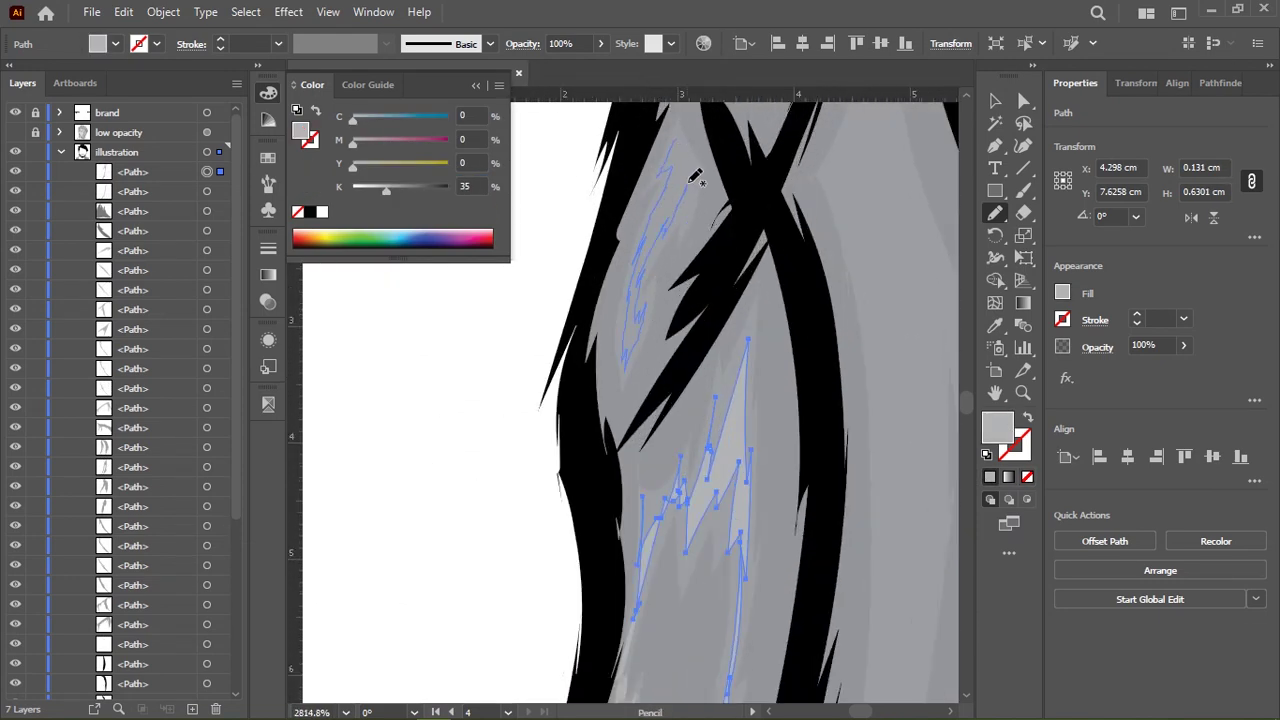
scroll(710, 220, down, 2)
scroll(728, 300, up, 3)
mouse_move(683, 138)
mouse_down()
mouse_move(656, 340)
mouse_move(761, 347)
mouse_up()
scroll(733, 185, down, 3)
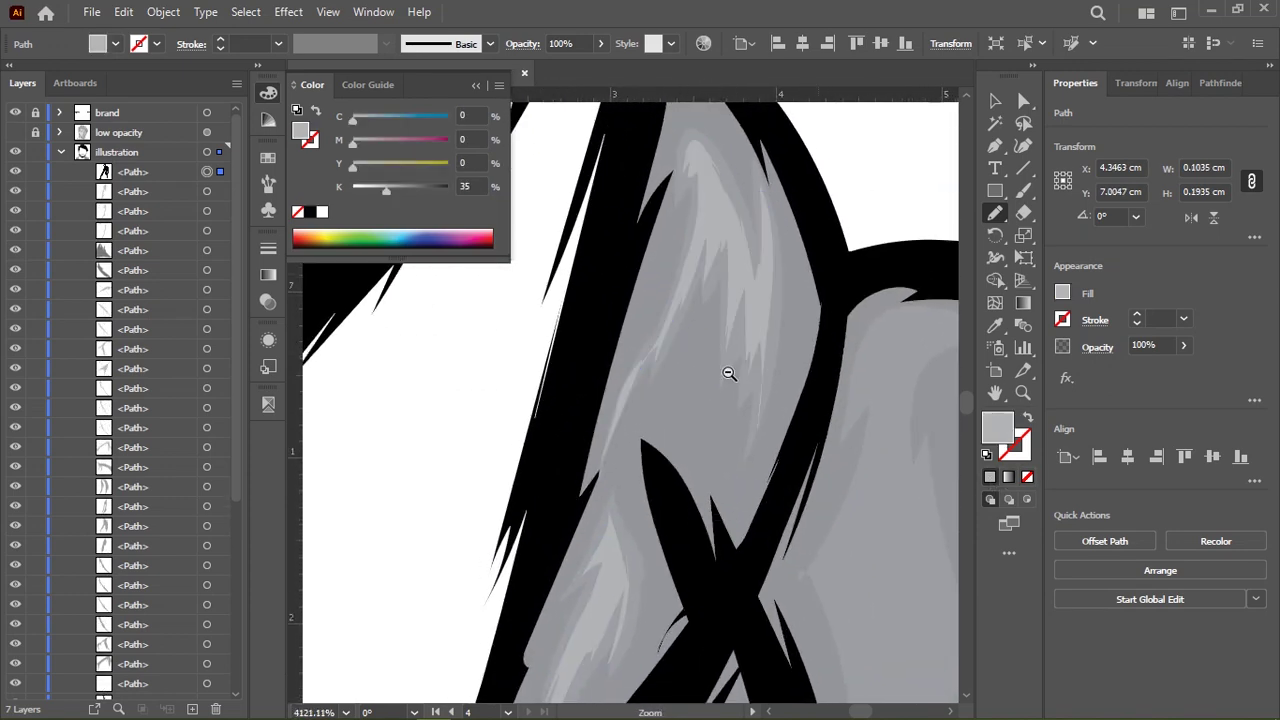
drag(729, 214, 808, 378)
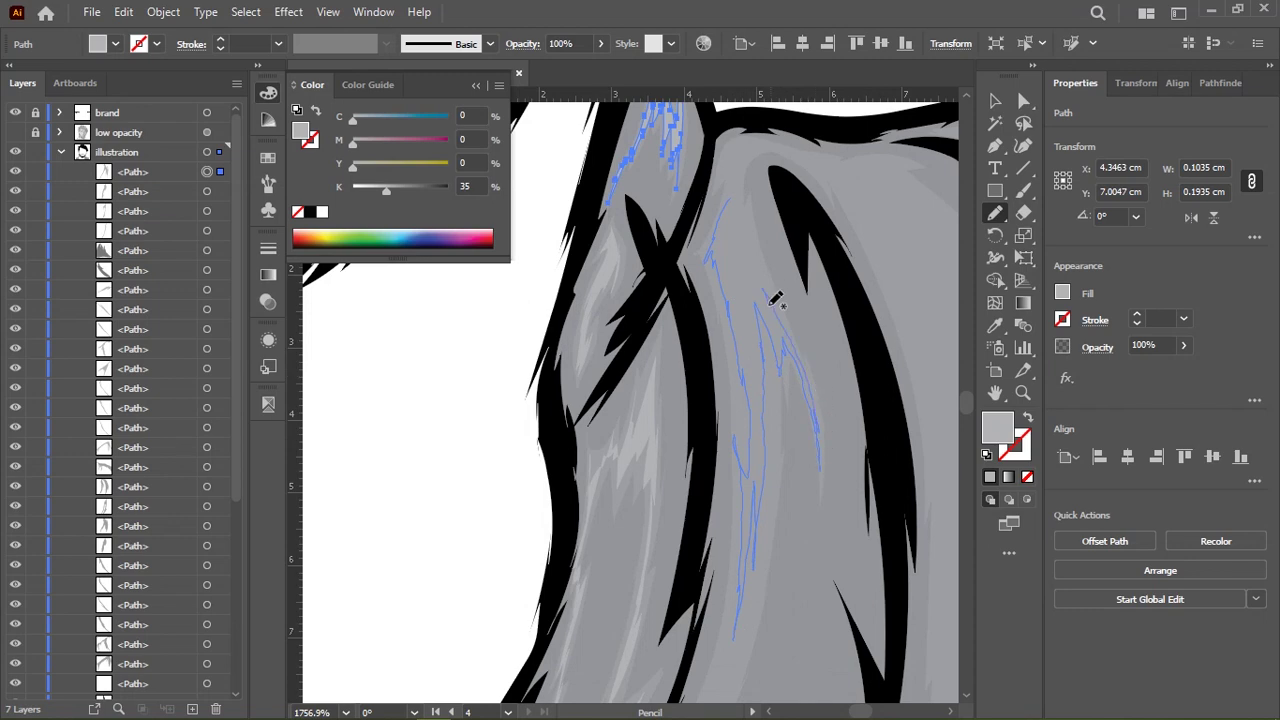
scroll(700, 300, down, 5)
scroll(657, 371, up, 1)
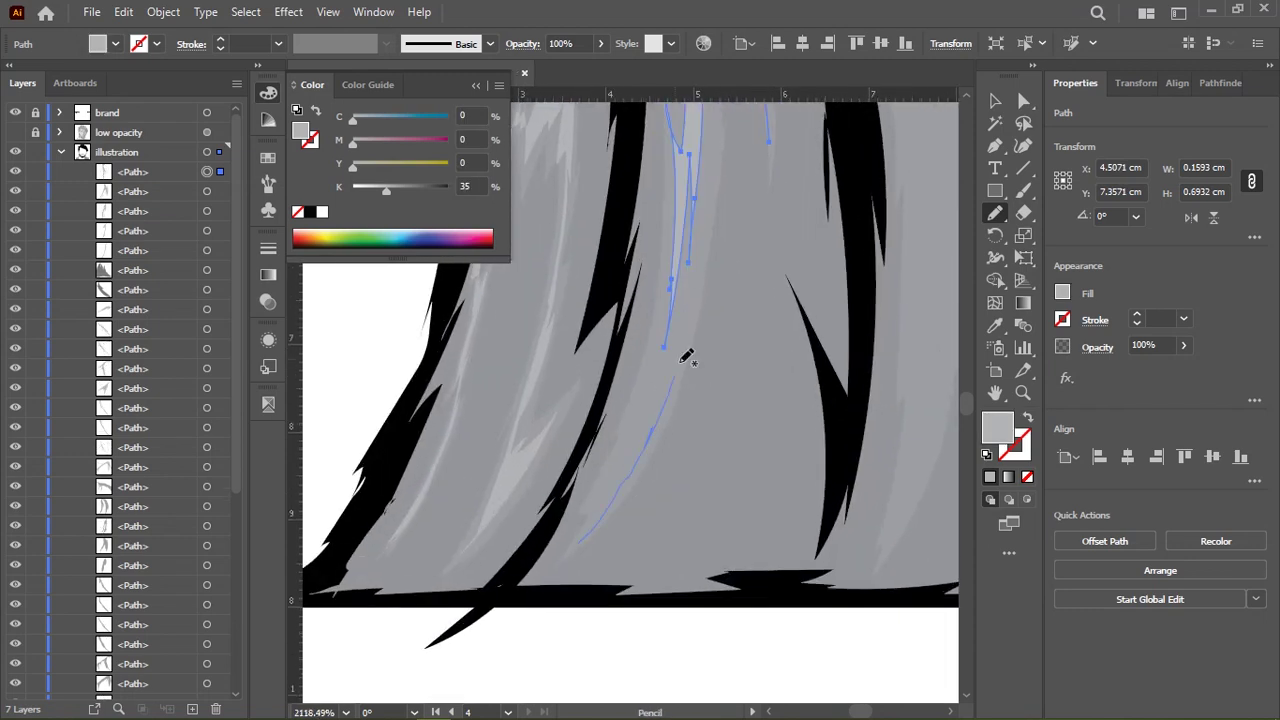
scroll(821, 486, down, 3)
scroll(640, 200, up, 2)
Draw another highlight strand from the top of the fold down and back up
drag(586, 185, 641, 212)
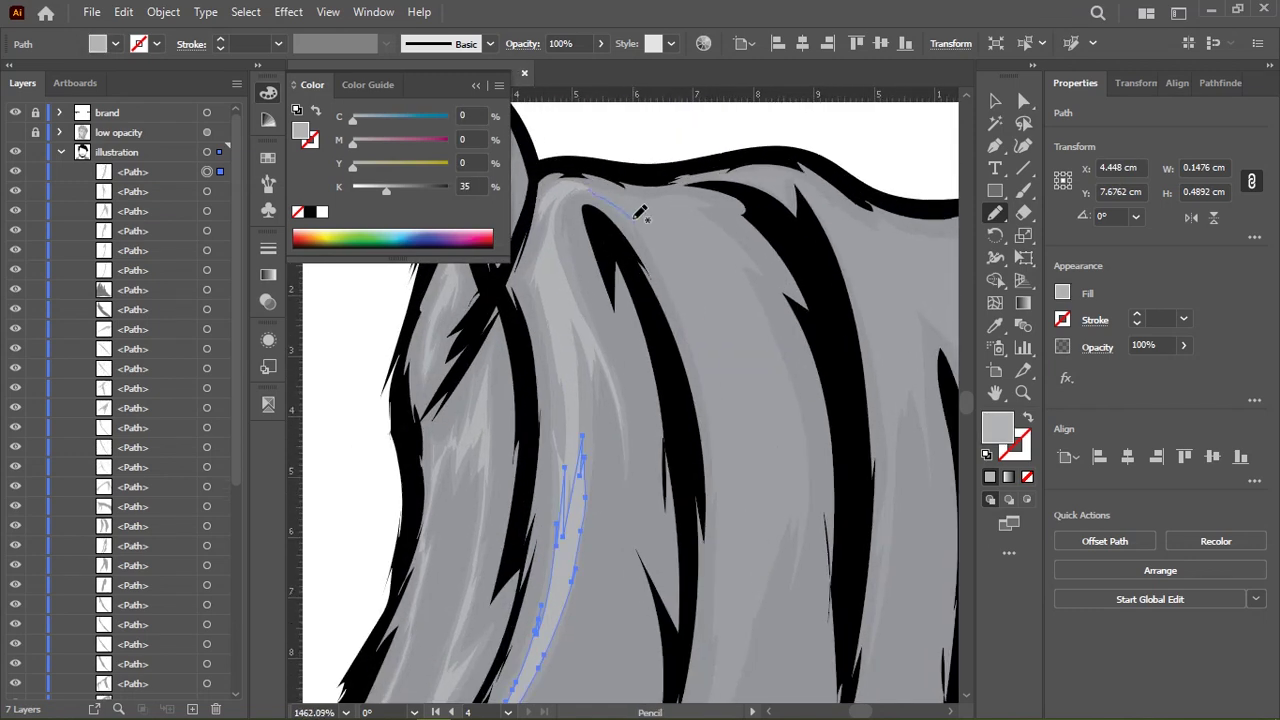
drag(729, 576, 786, 476)
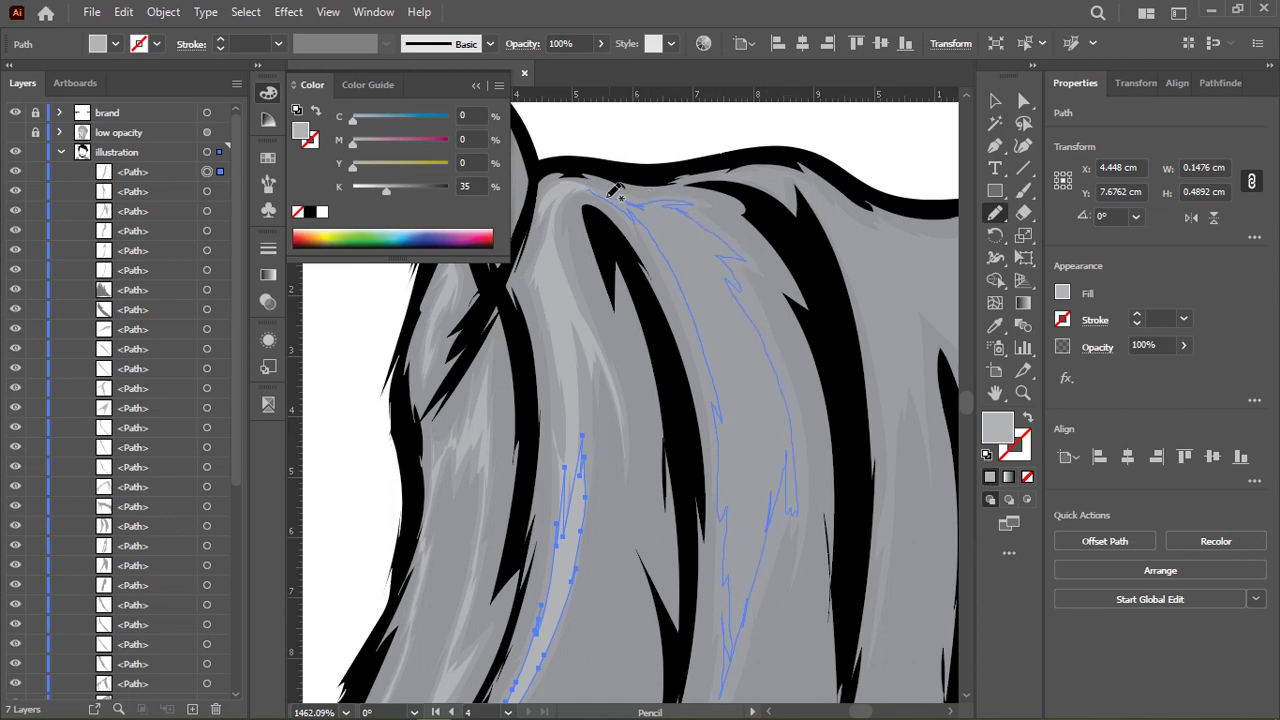
scroll(700, 300, down, 5)
scroll(726, 276, up, 2)
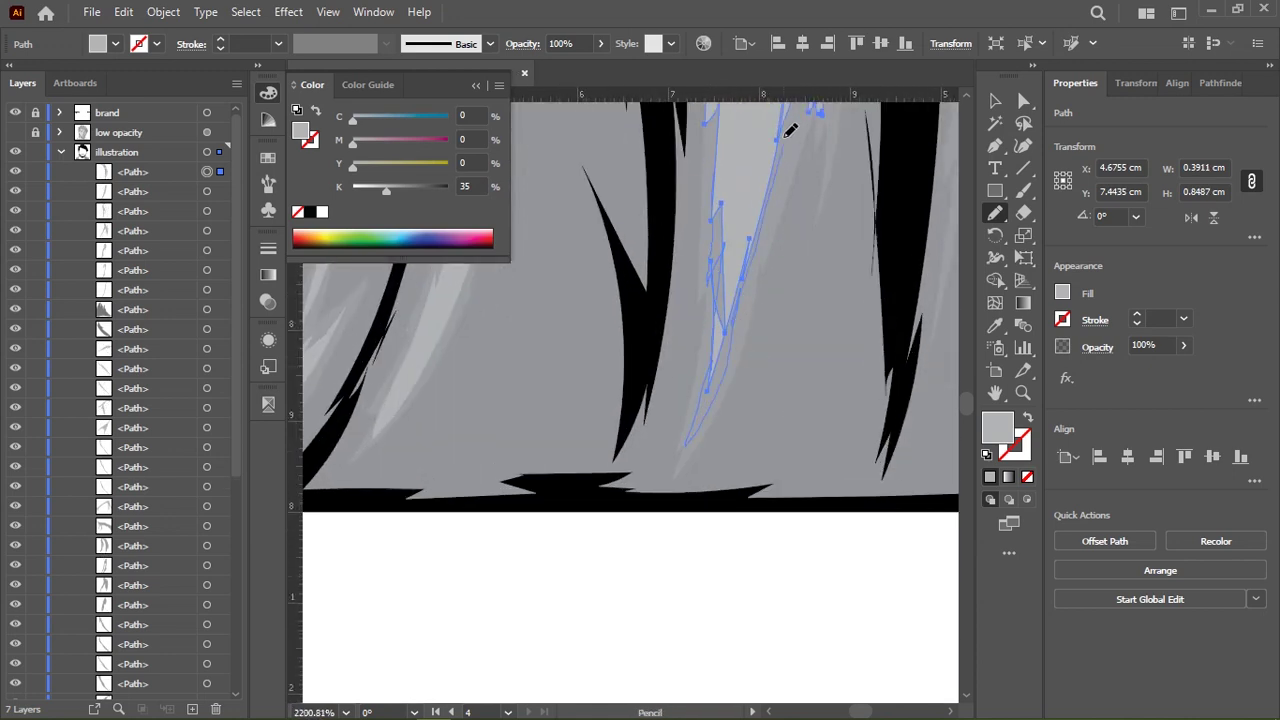
drag(790, 130, 660, 360)
scroll(688, 177, up, 5)
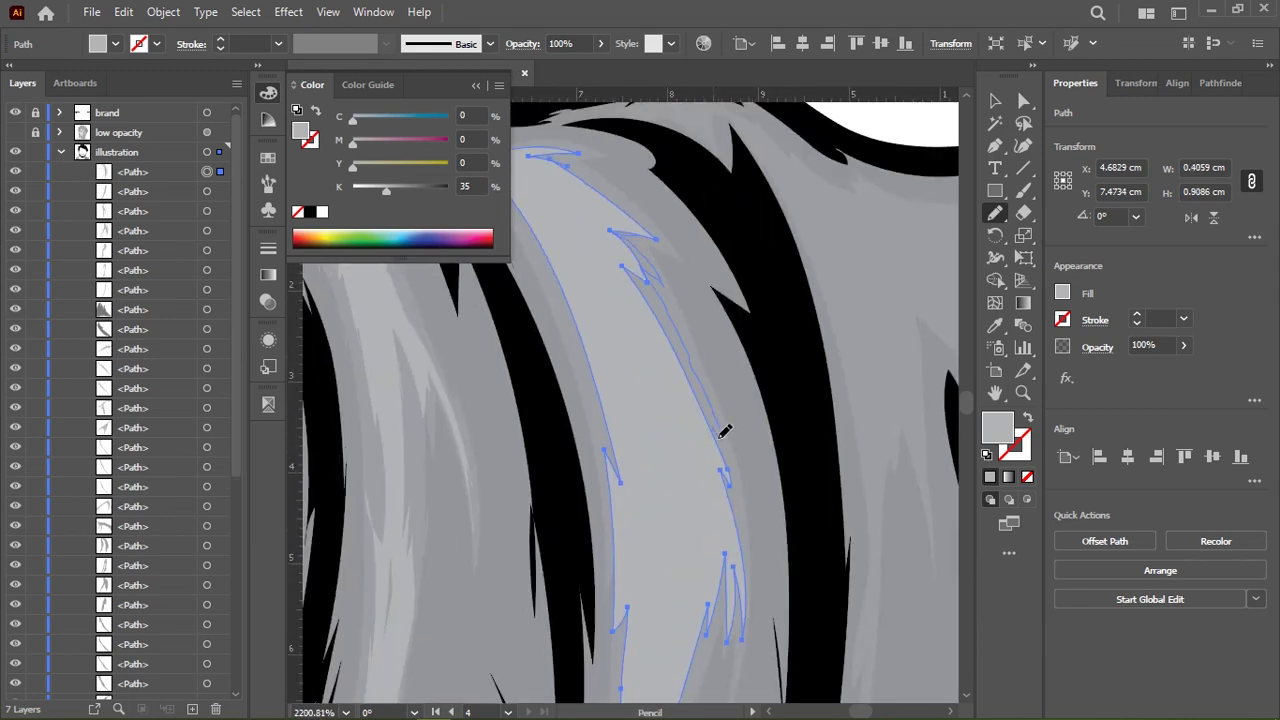
scroll(720, 440, down, 8)
scroll(787, 376, up, 8)
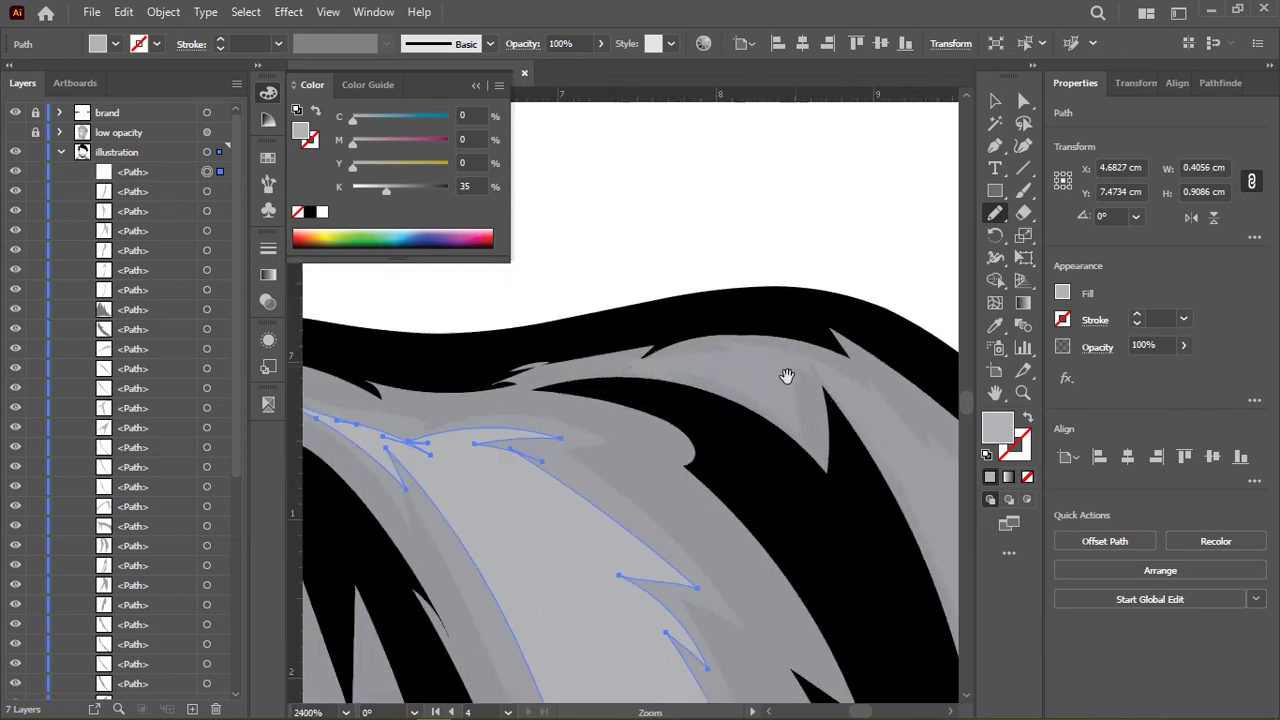
scroll(787, 376, up, 5)
Draw a 35% gray highlight along the shirt's top edge, extending it along the fold
drag(625, 350, 505, 362)
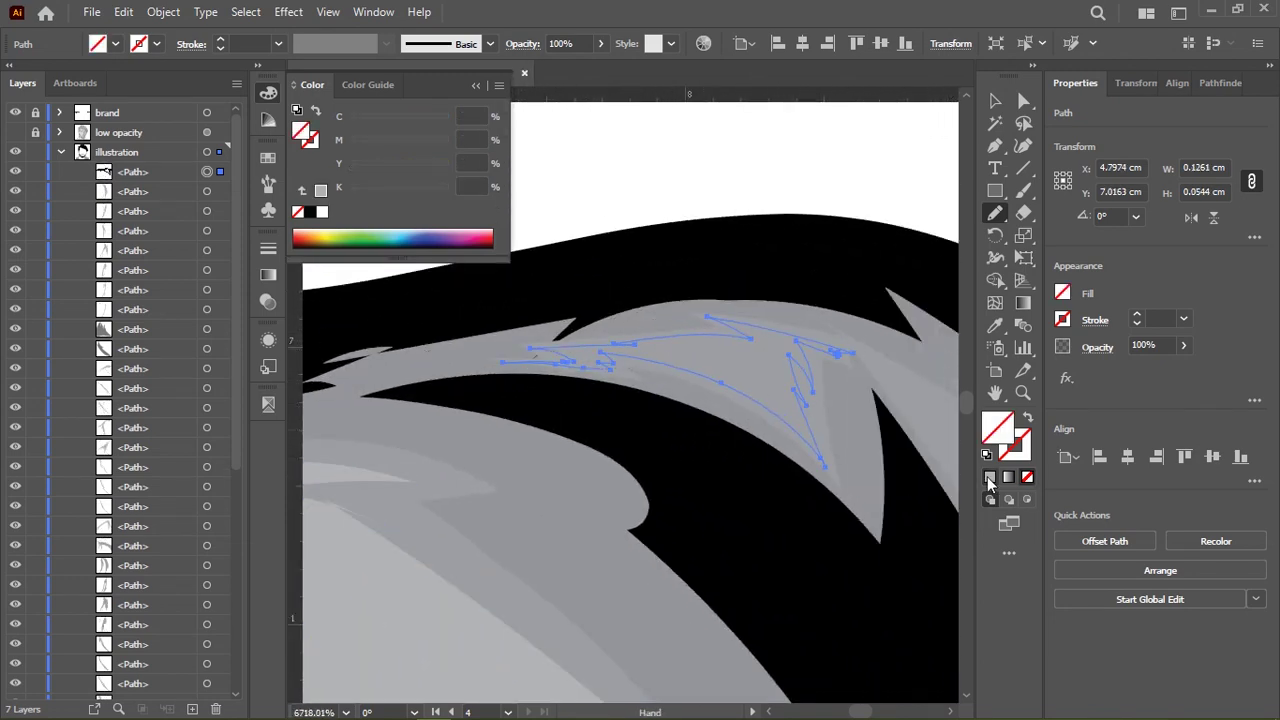
click(989, 479)
scroll(714, 357, down, 3)
drag(598, 318, 714, 456)
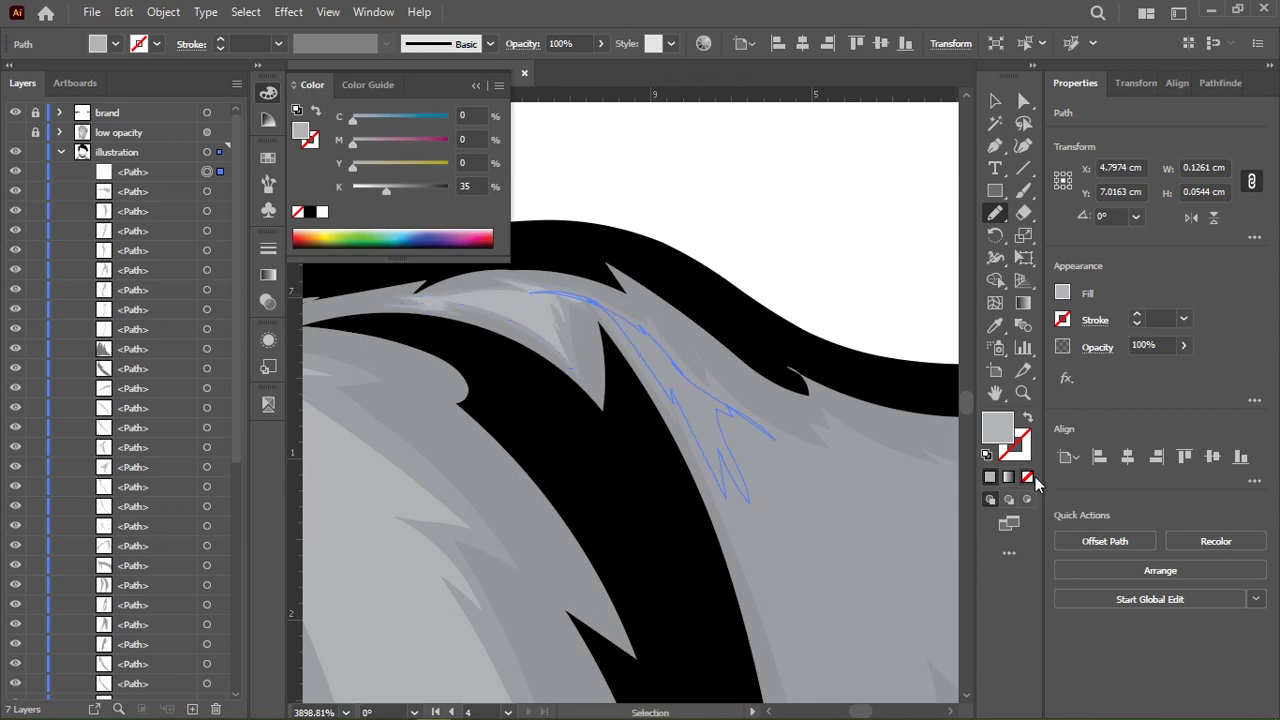
scroll(697, 314, down, 5)
scroll(598, 373, up, 2)
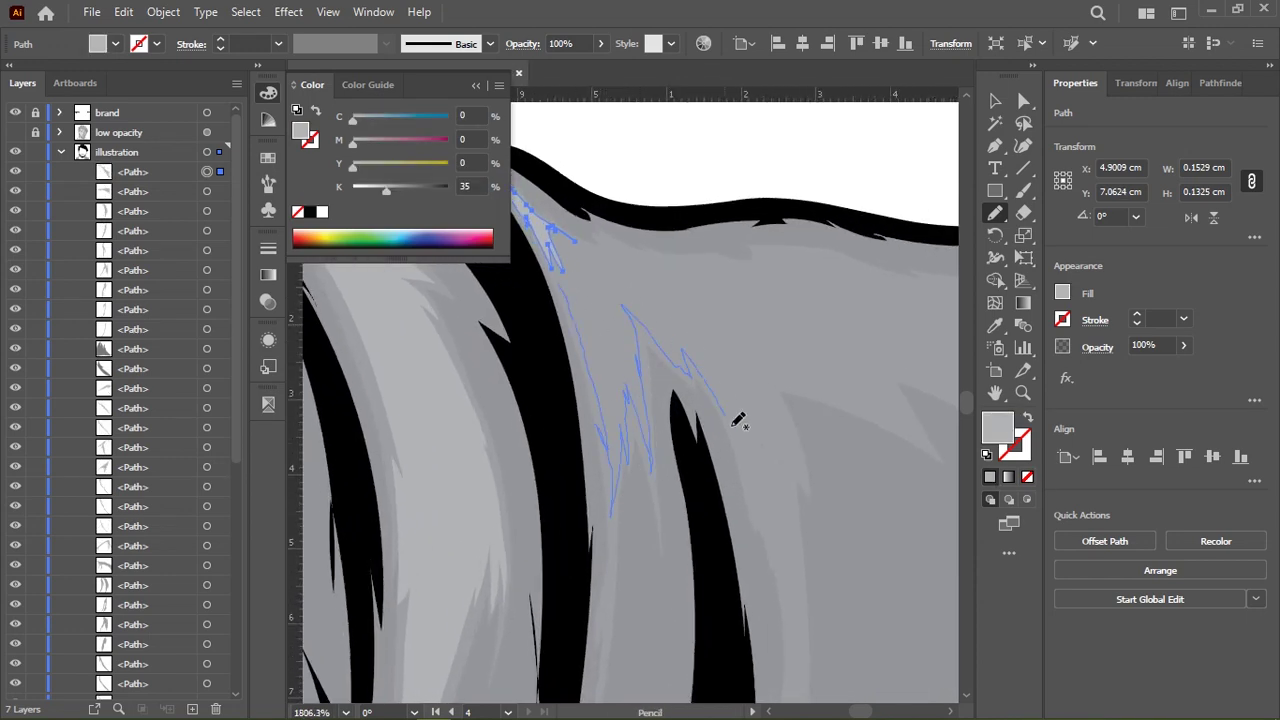
drag(731, 414, 710, 302)
drag(530, 200, 528, 198)
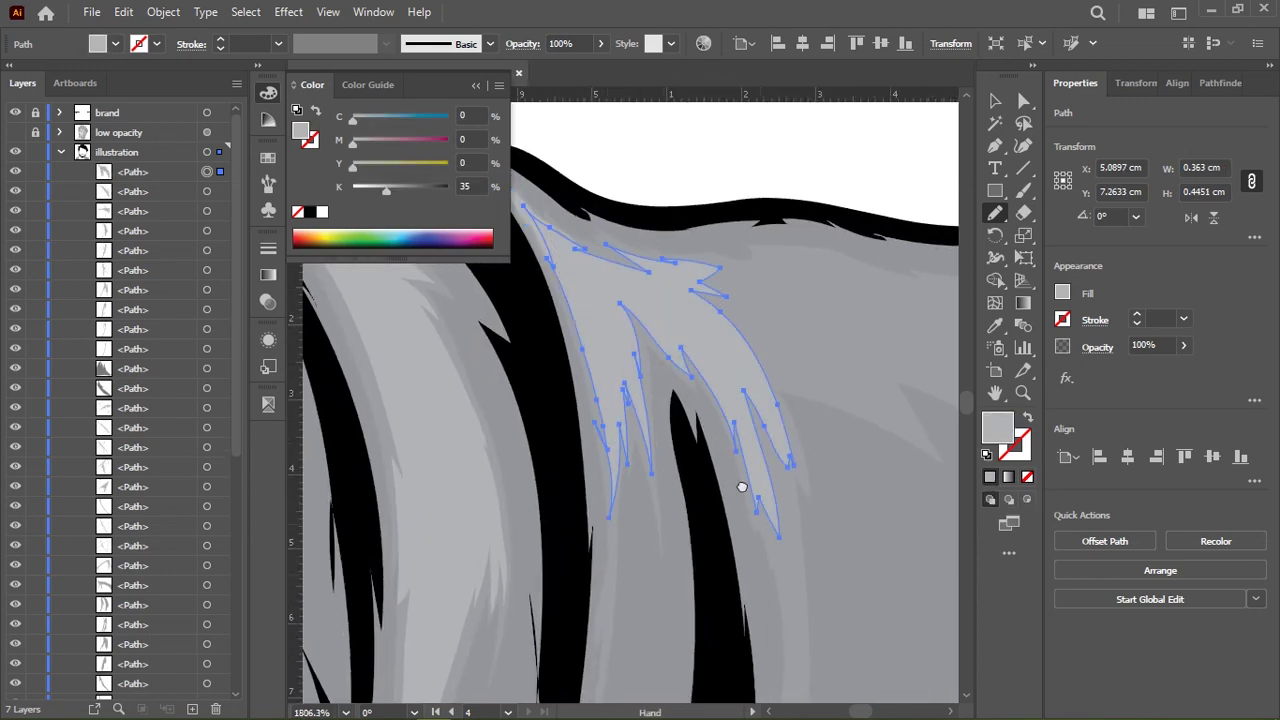
scroll(652, 318, down, 3)
scroll(652, 318, up, 1)
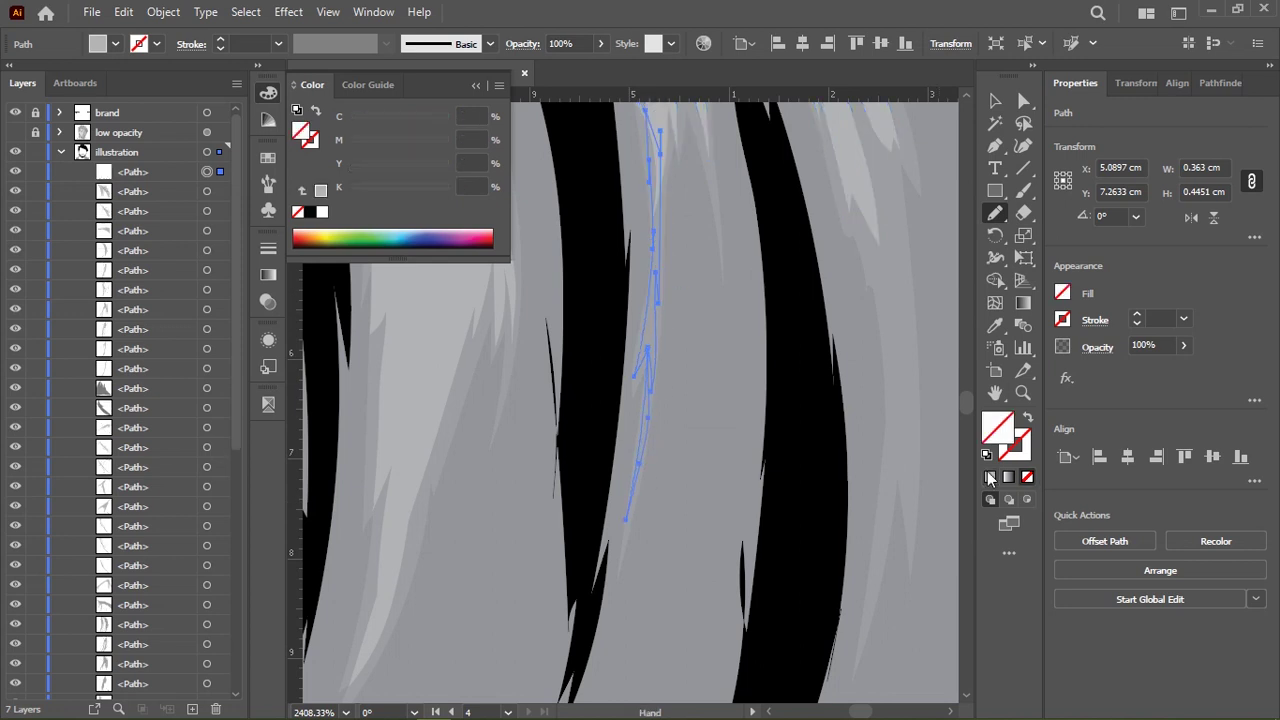
scroll(660, 310, down, 3)
scroll(663, 314, up, 2)
Add thin highlight strands down the gray band and along the shirt's right side
drag(650, 309, 690, 450)
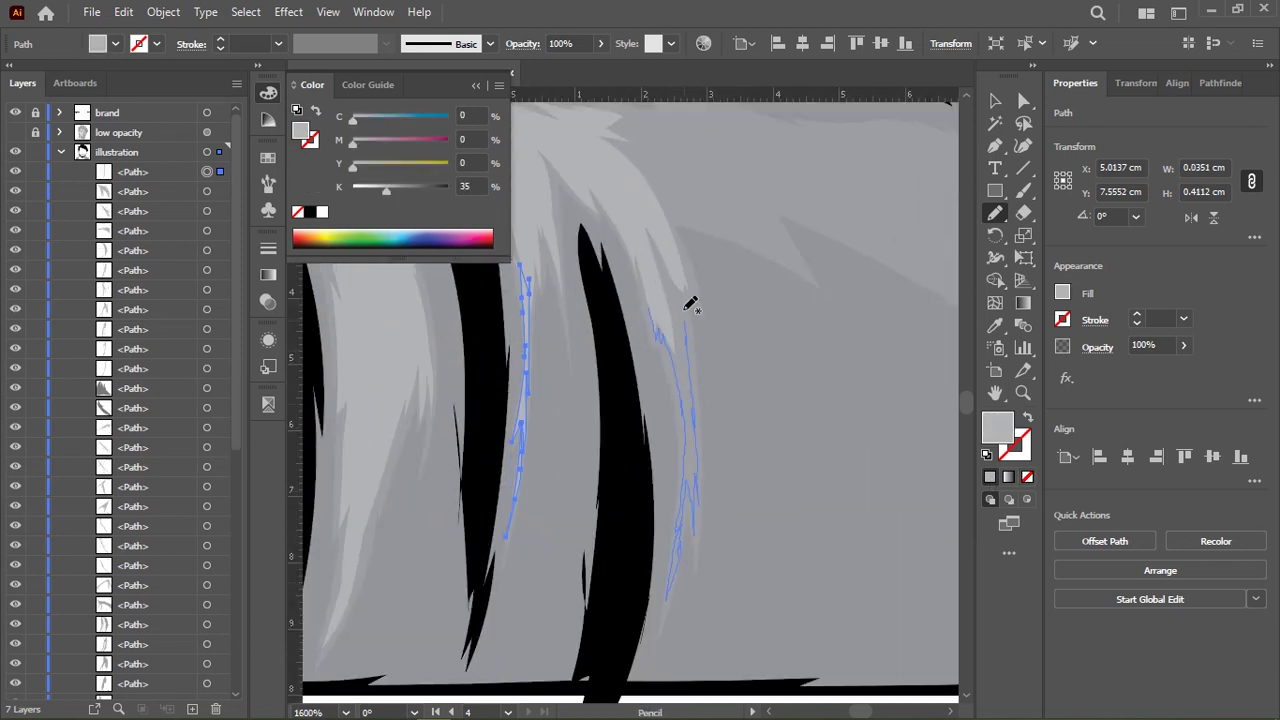
mouse_move(690, 303)
mouse_down()
mouse_move(643, 257)
mouse_move(764, 290)
mouse_up()
scroll(643, 257, up, 3)
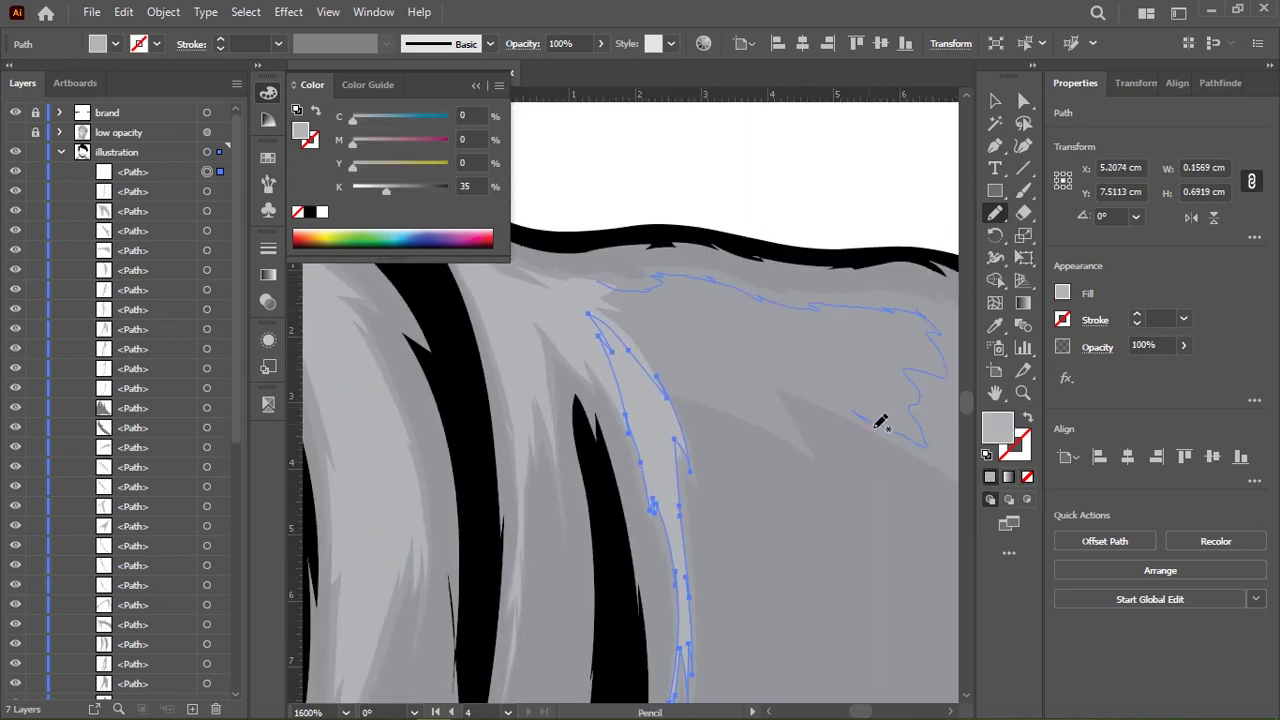
scroll(700, 400, right, 4)
scroll(760, 360, right, 2)
drag(792, 346, 905, 471)
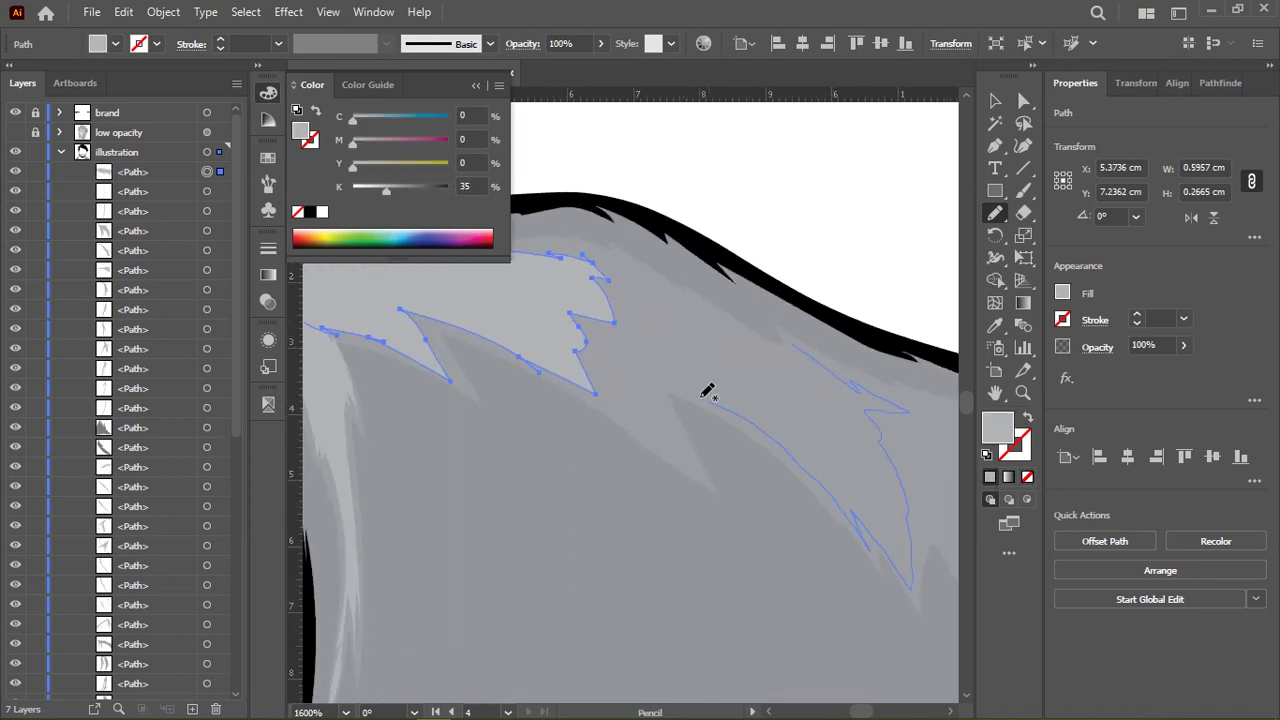
scroll(654, 386, down, 3)
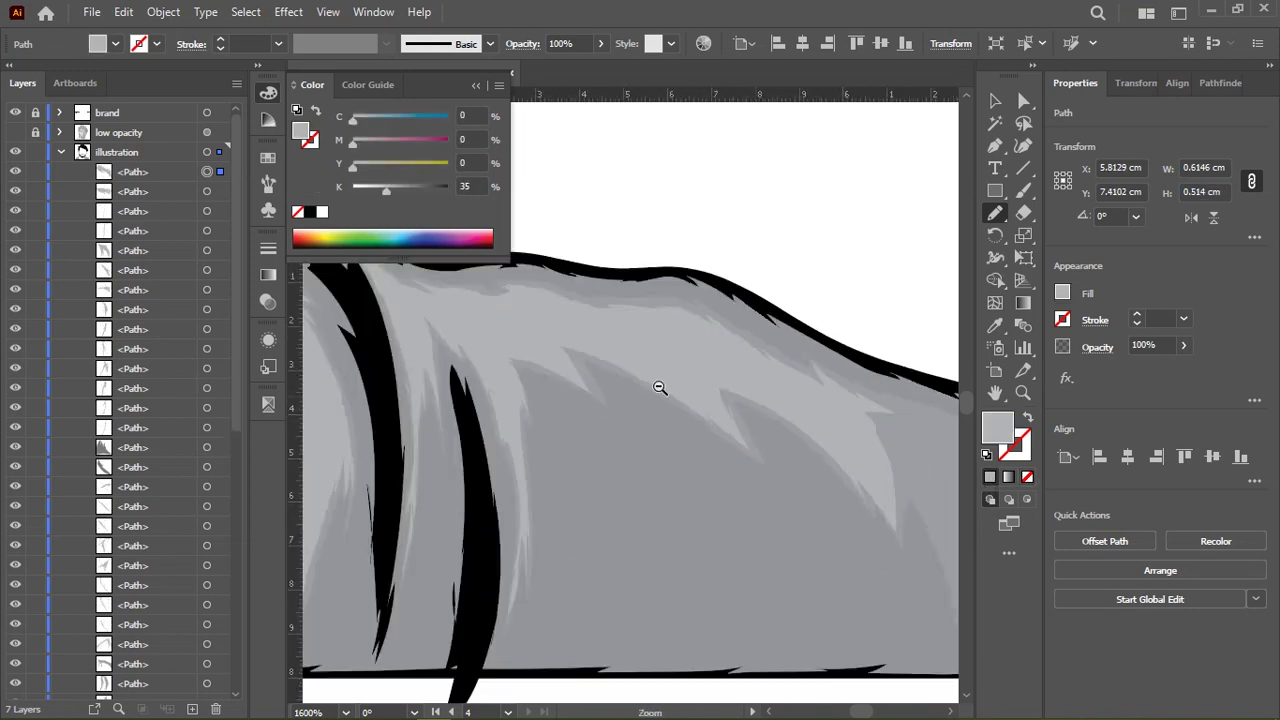
scroll(741, 330, up, 3)
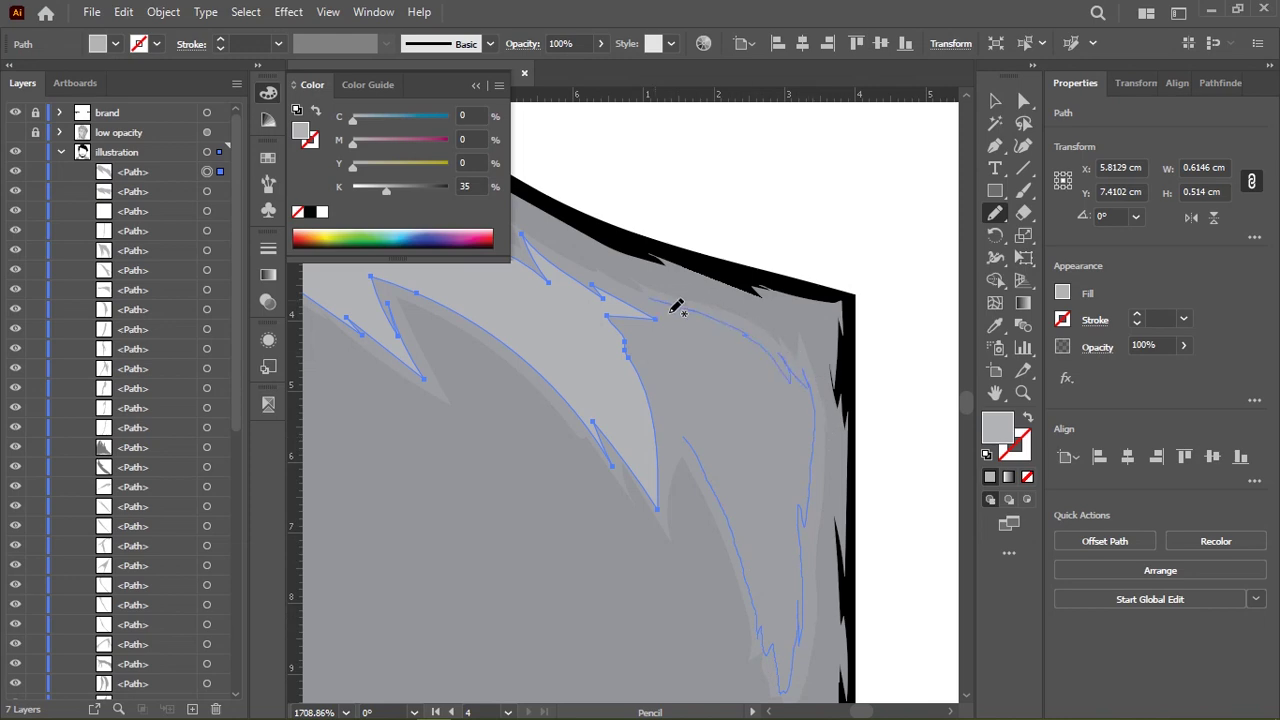
scroll(668, 460, down, 5)
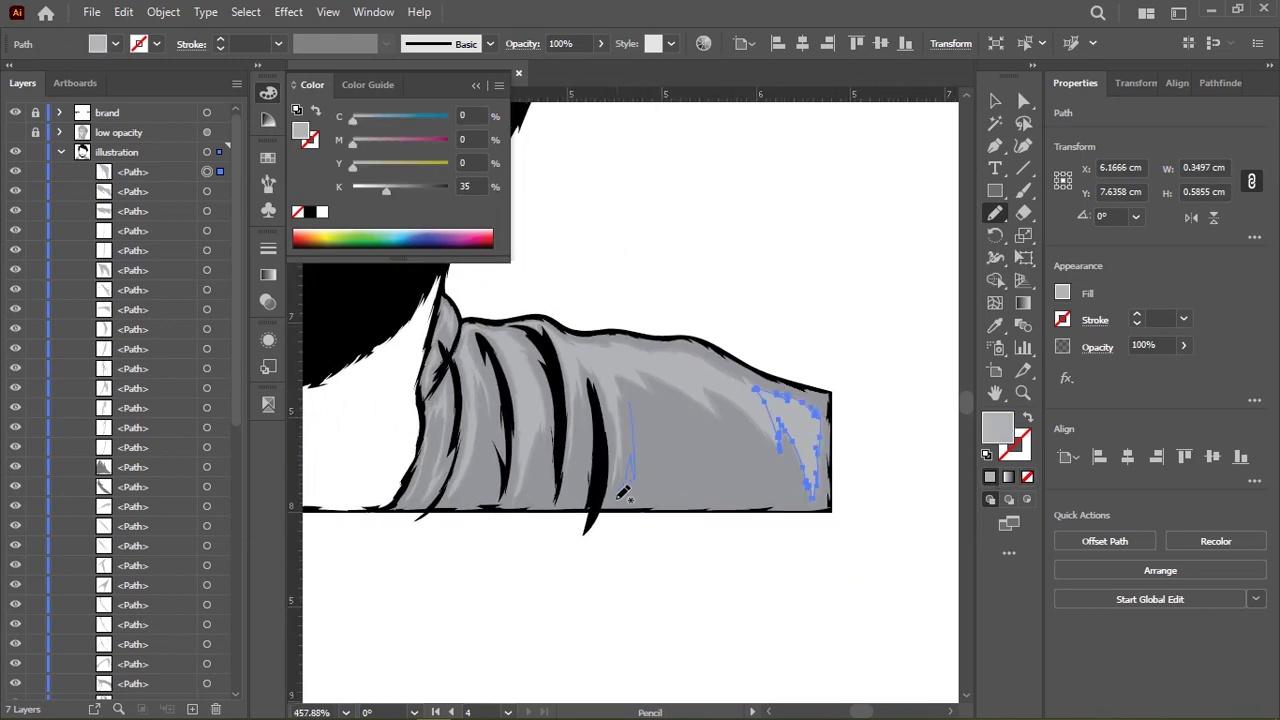
drag(623, 492, 730, 440)
Switch the fill to 65% K gray and draw a zigzag shadow strand beside the black folds
scroll(620, 497, up, 3)
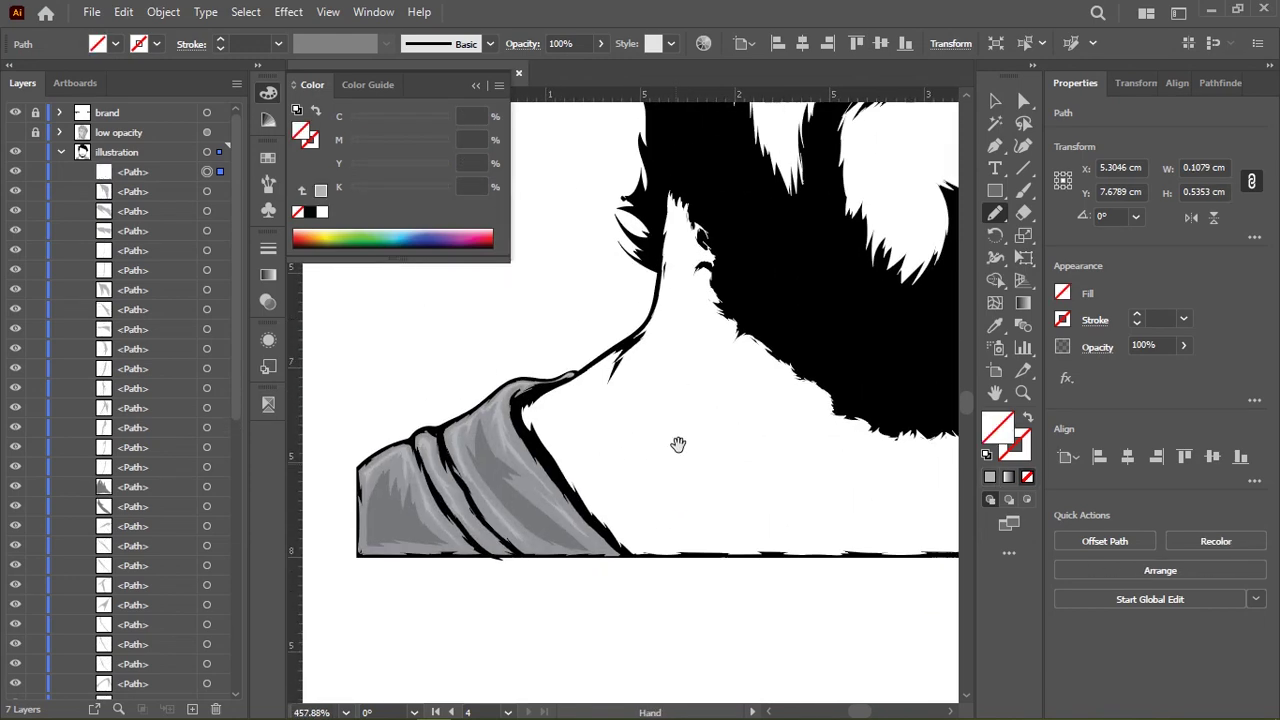
key(comma)
scroll(863, 434, down, 3)
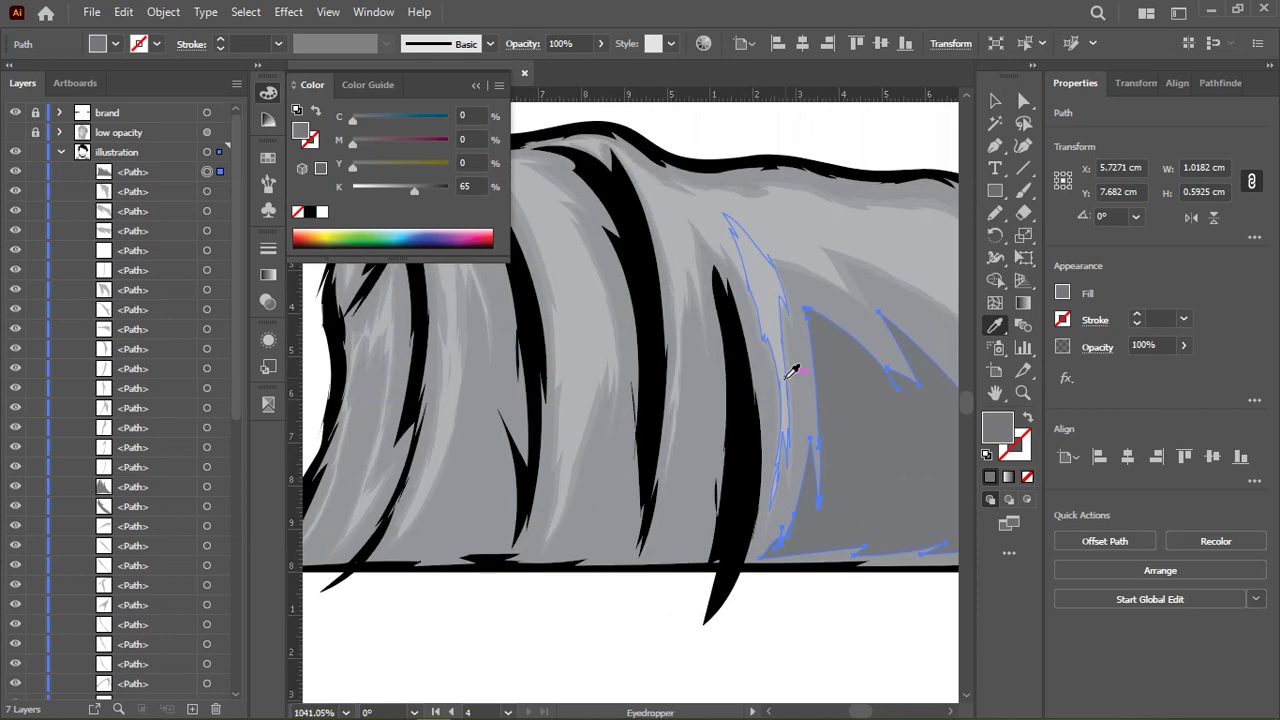
ctrl+click(716, 373)
scroll(730, 350, up, 2)
scroll(716, 245, down, 2)
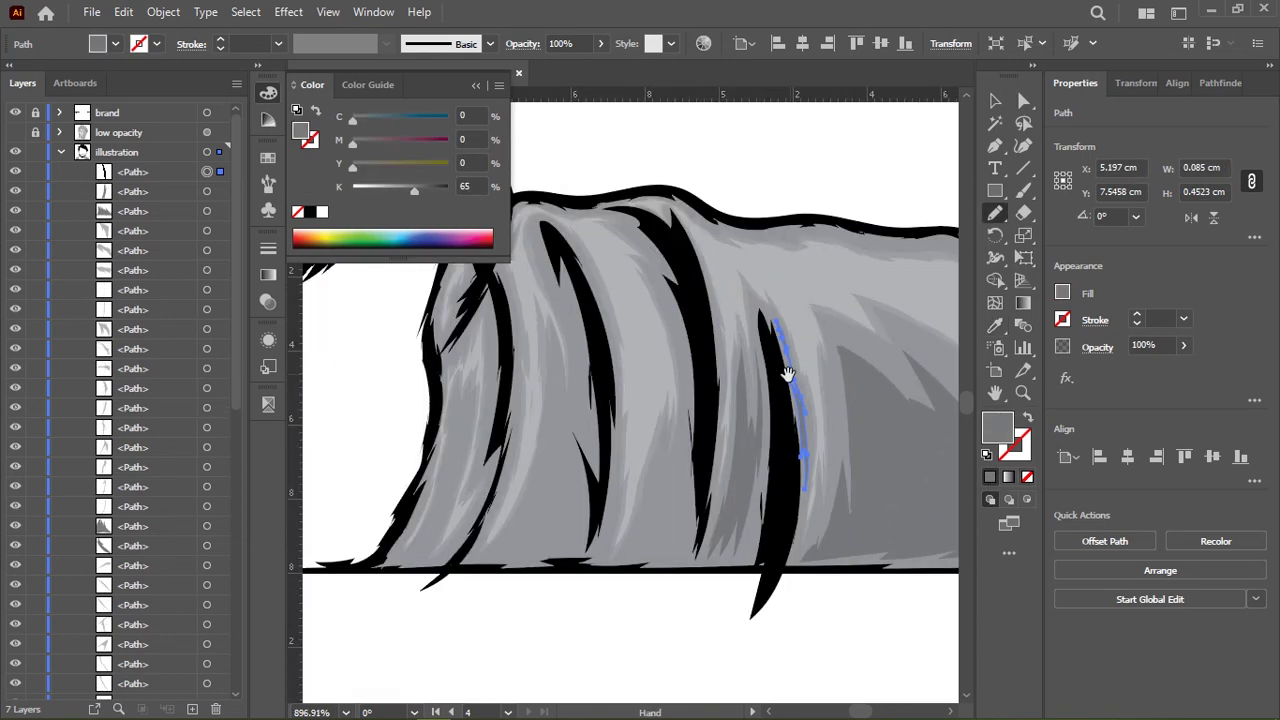
scroll(716, 300, down, 1)
drag(627, 468, 692, 430)
key(comma)
drag(571, 342, 648, 367)
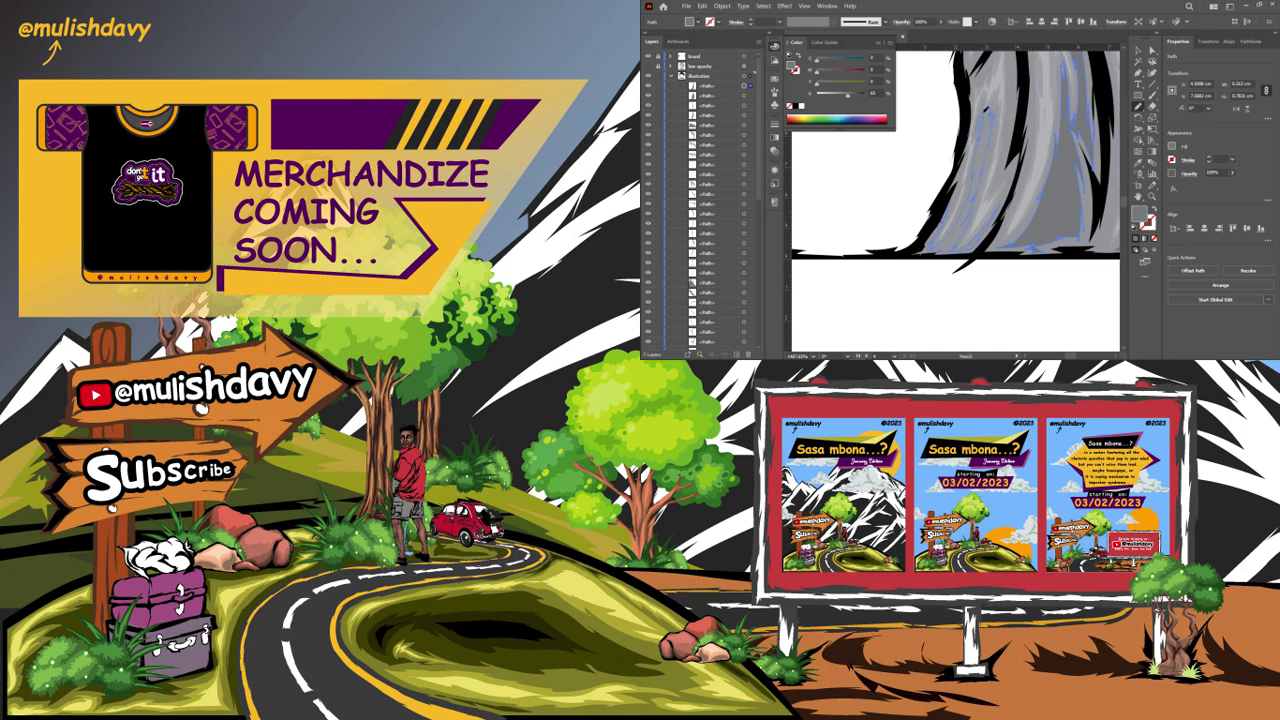
Copy the existing gray shading fill onto the new strand with the Eyedropper (I)
scroll(975, 165, up, 2)
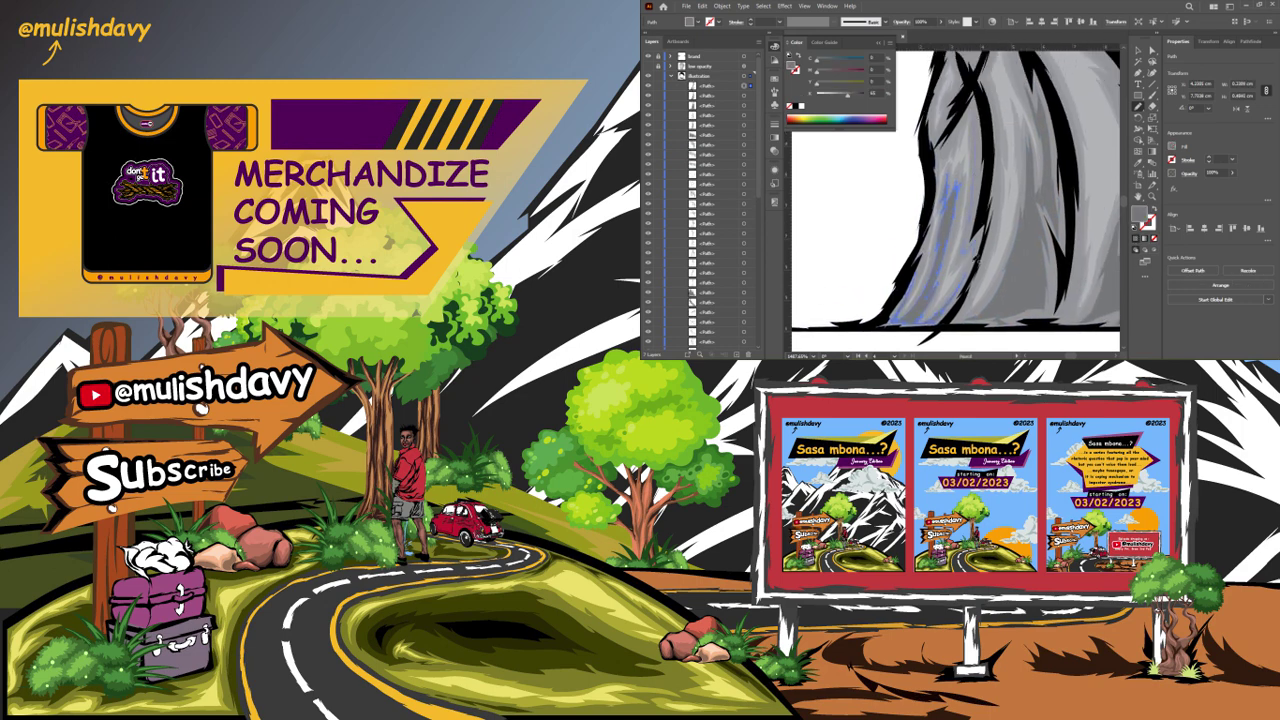
drag(984, 75, 980, 183)
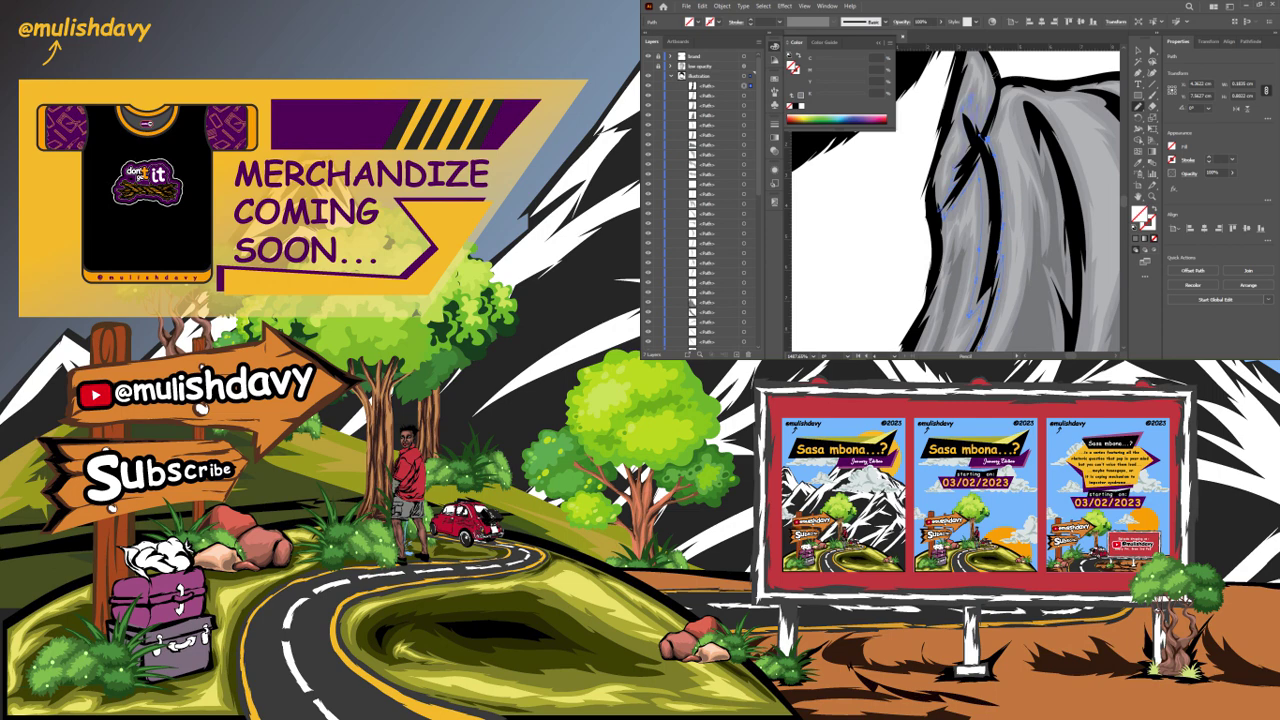
scroll(970, 165, down, 4)
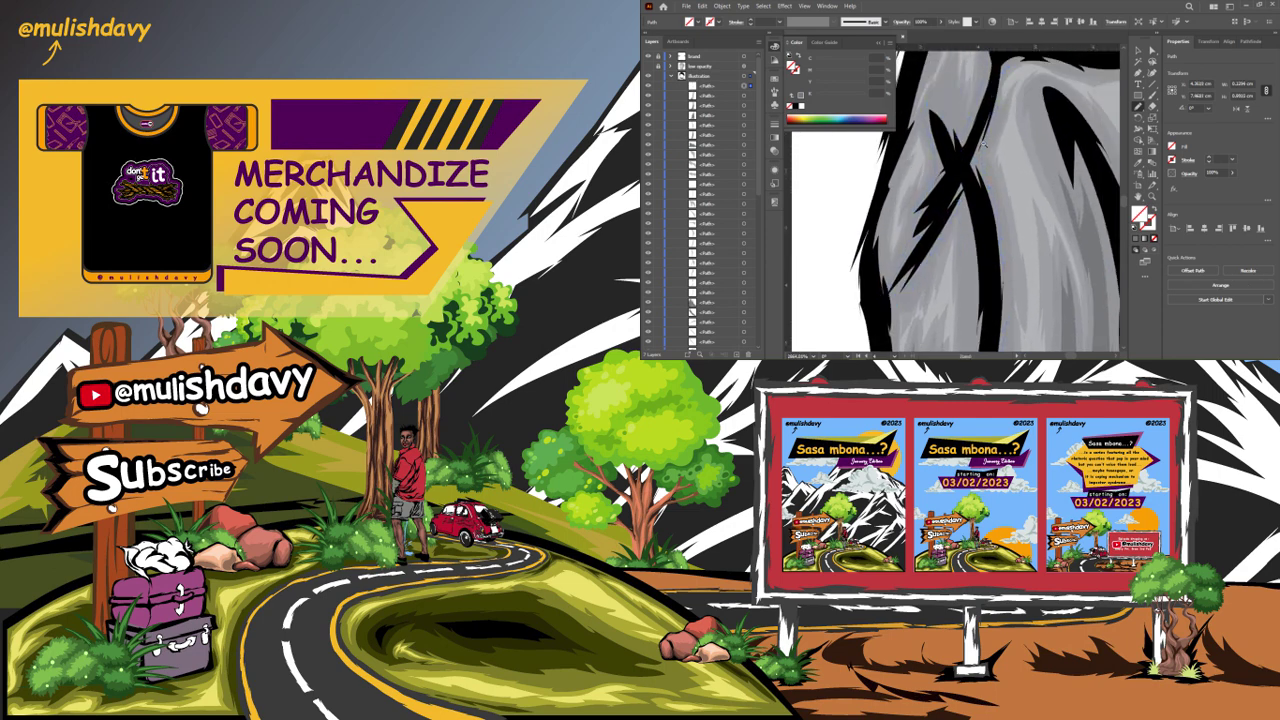
key(i)
click(994, 272)
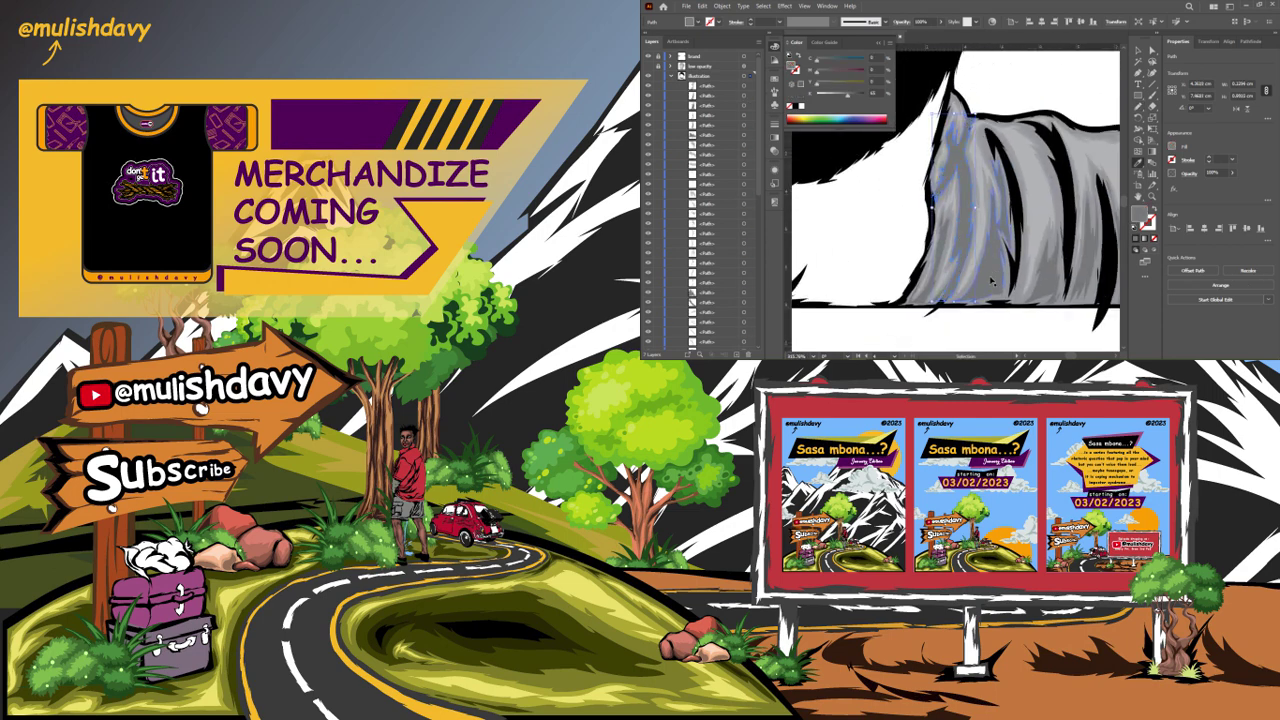
scroll(992, 283, down, 3)
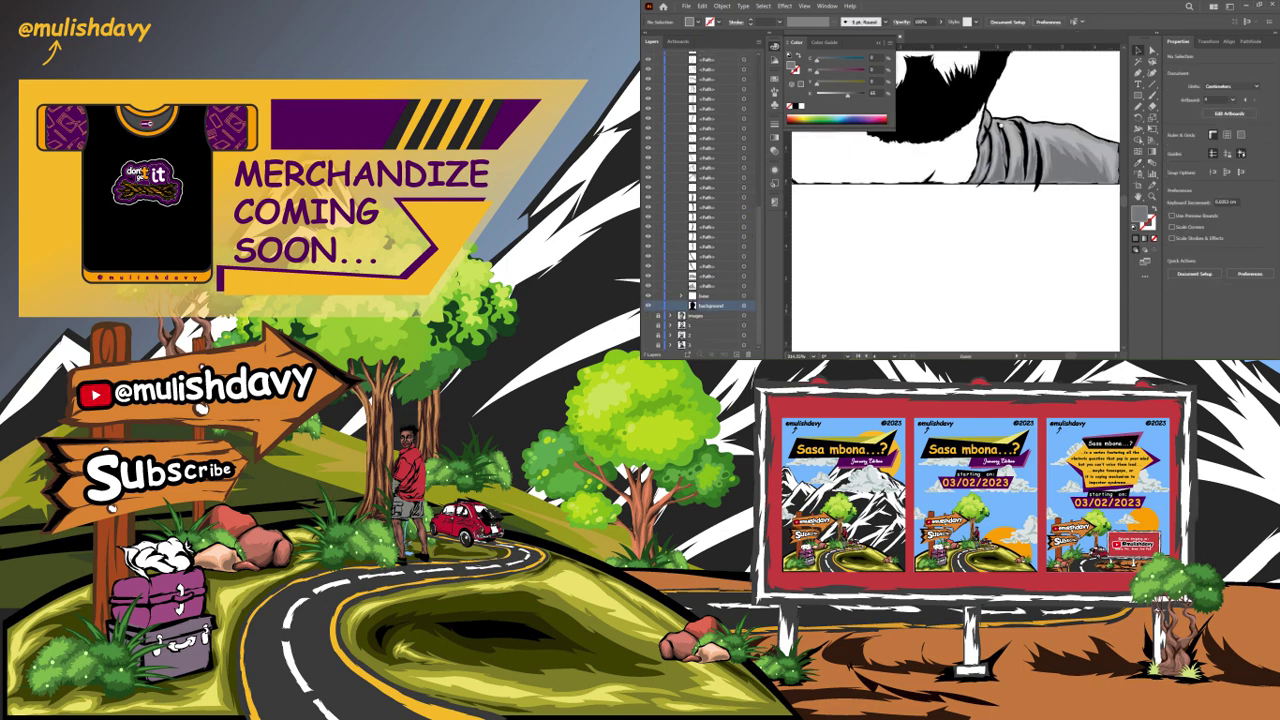
scroll(976, 178, up, 3)
scroll(976, 178, up, 2)
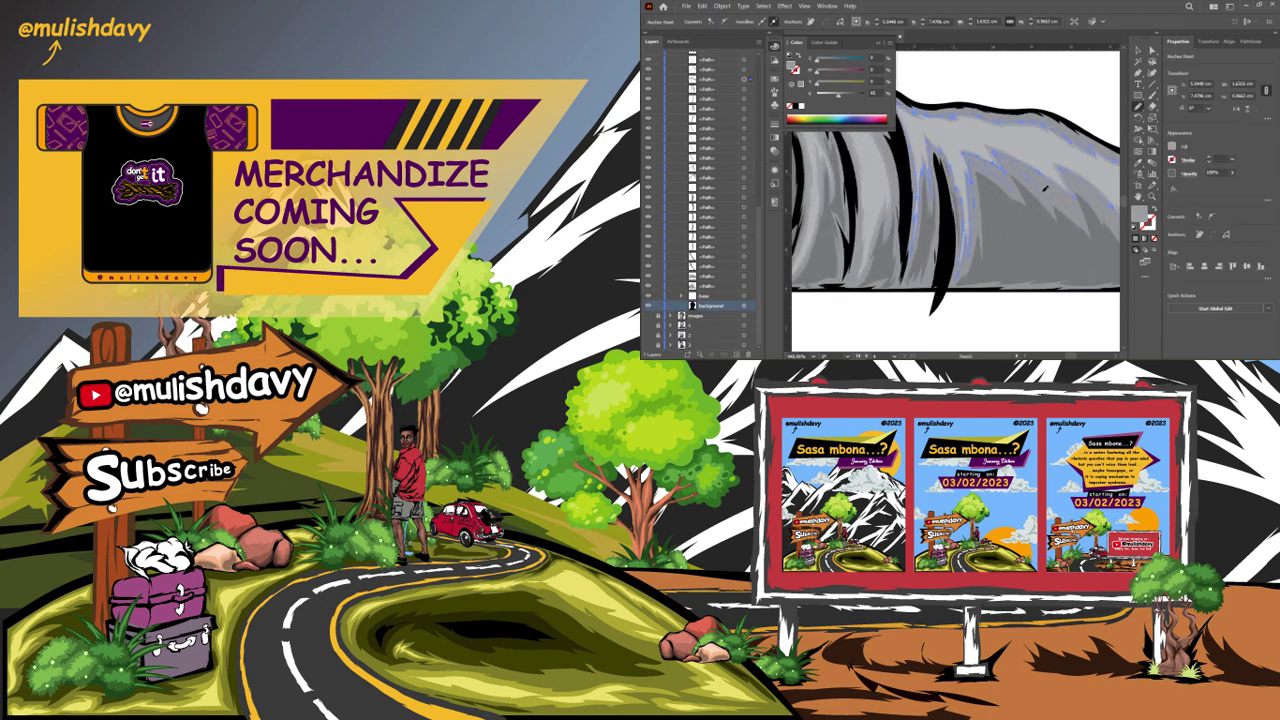
scroll(1115, 205, down, 2)
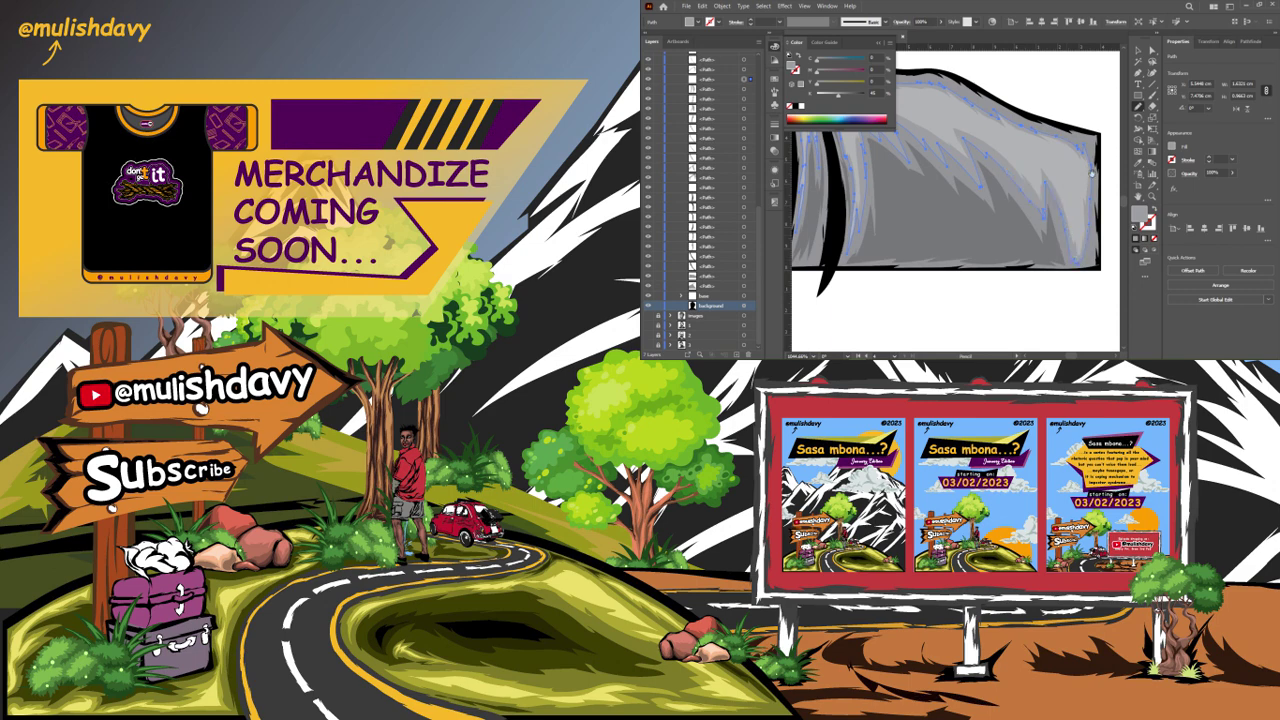
scroll(1092, 172, down, 3)
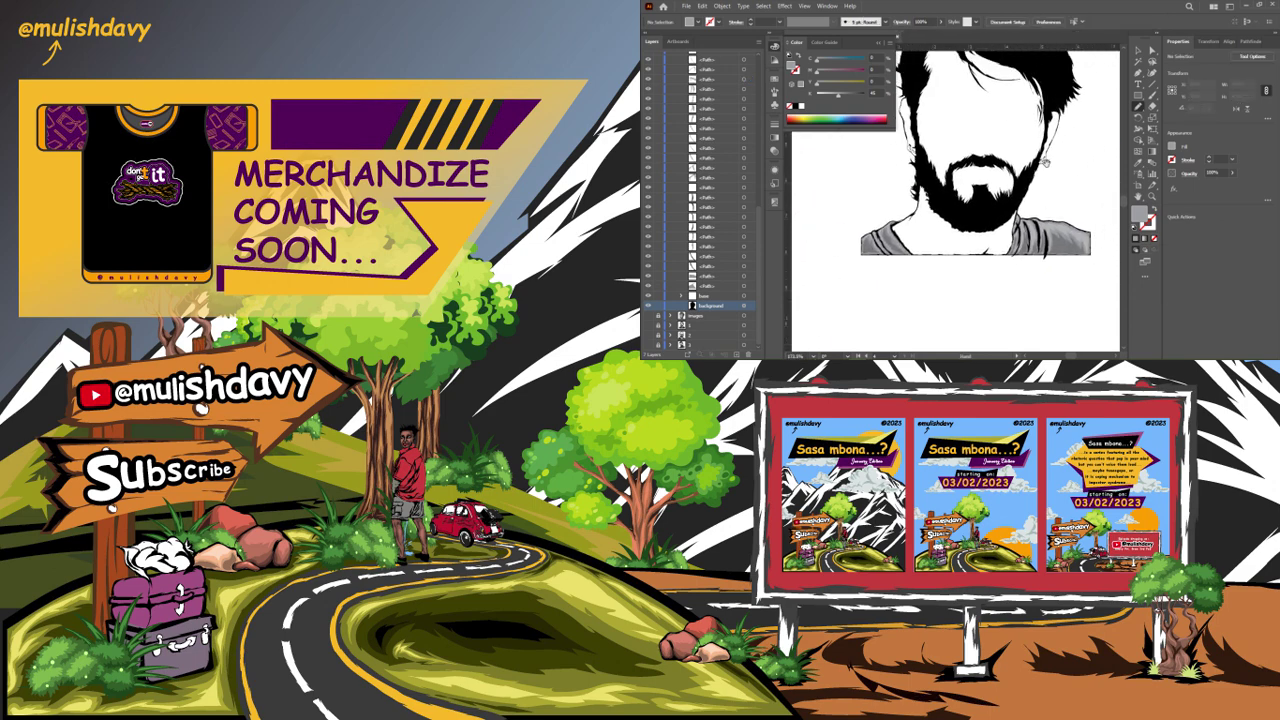
Return to the Selection tool and reveal the reference photo beneath the drawing
key(v)
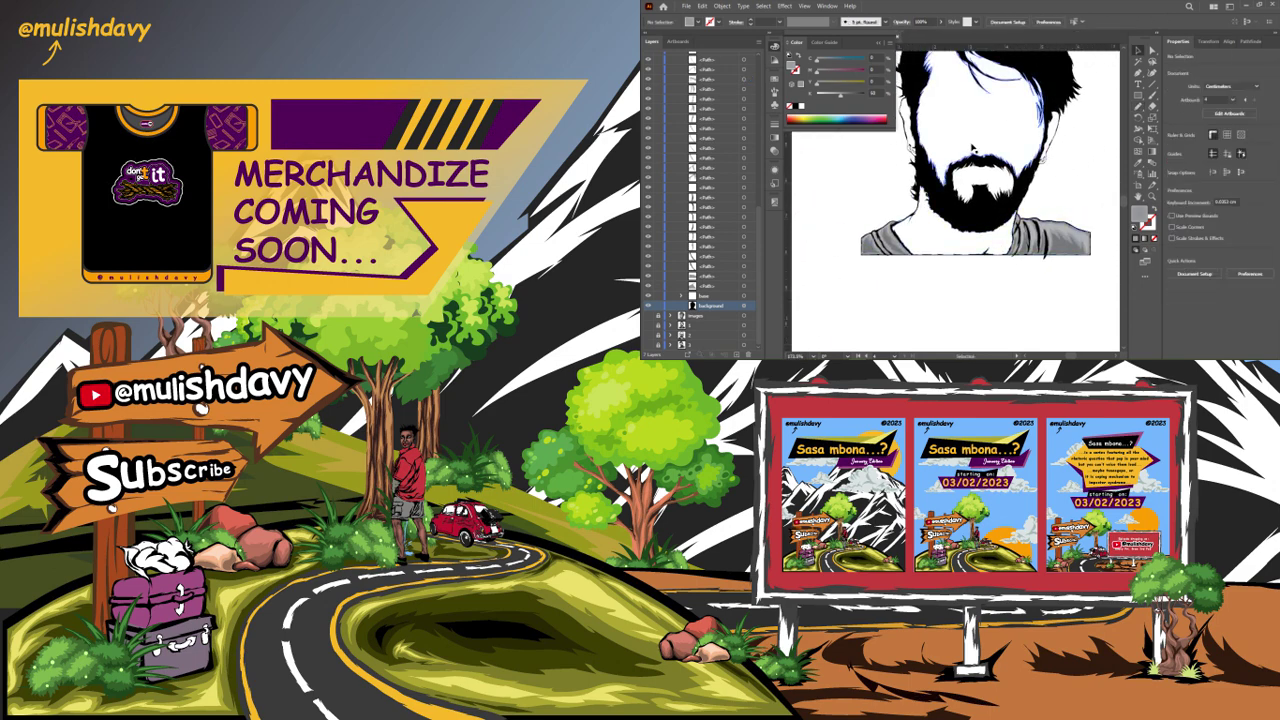
key(n)
scroll(1043, 185, up, 3)
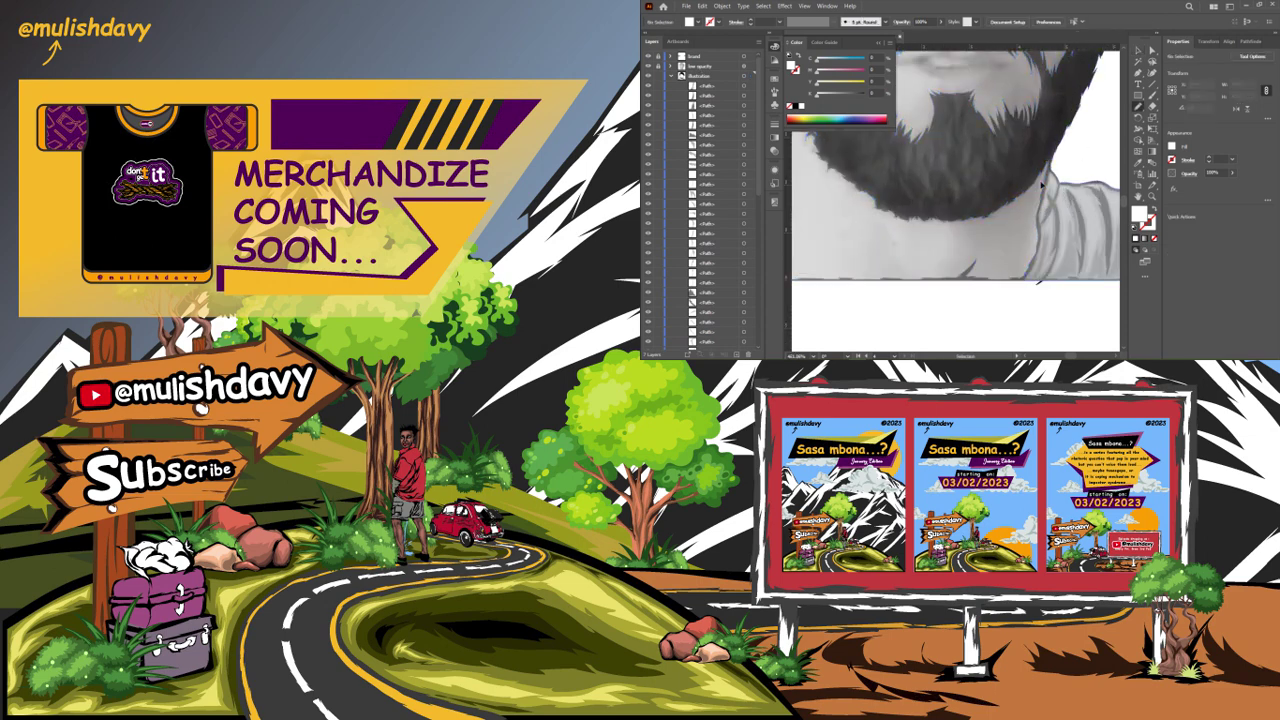
scroll(987, 262, down, 2)
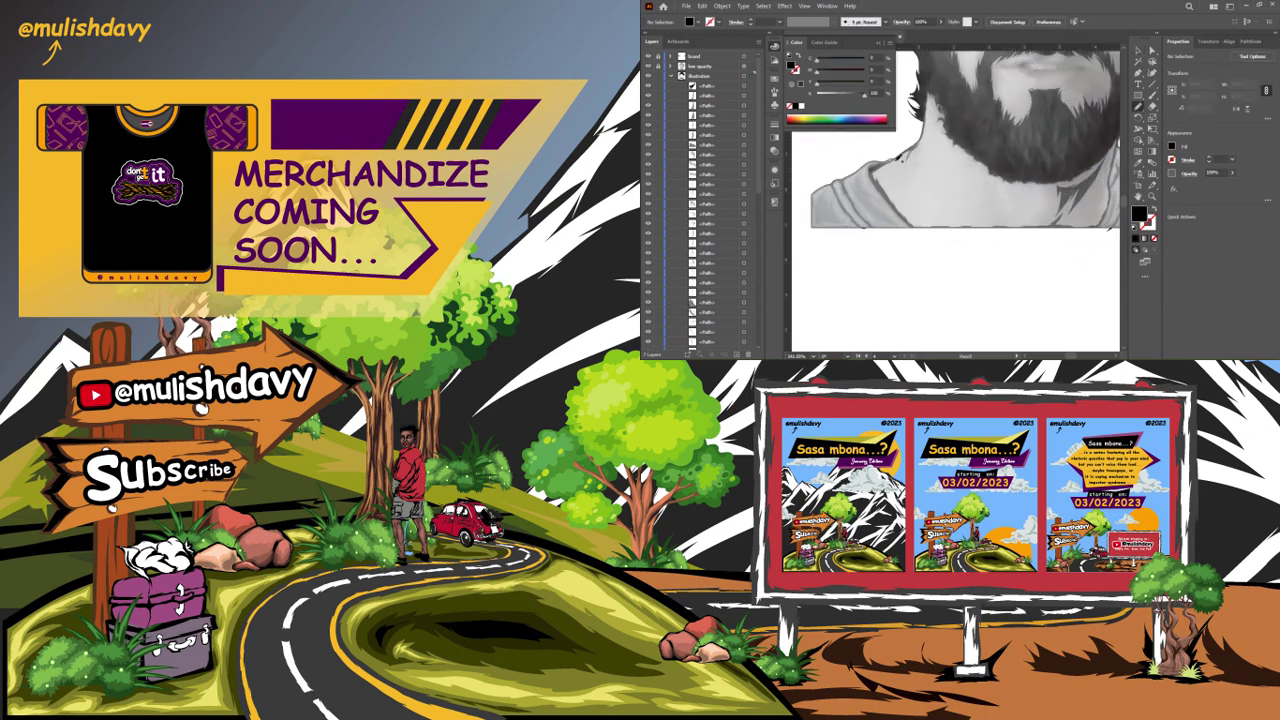
scroll(912, 148, up, 3)
scroll(860, 190, up, 3)
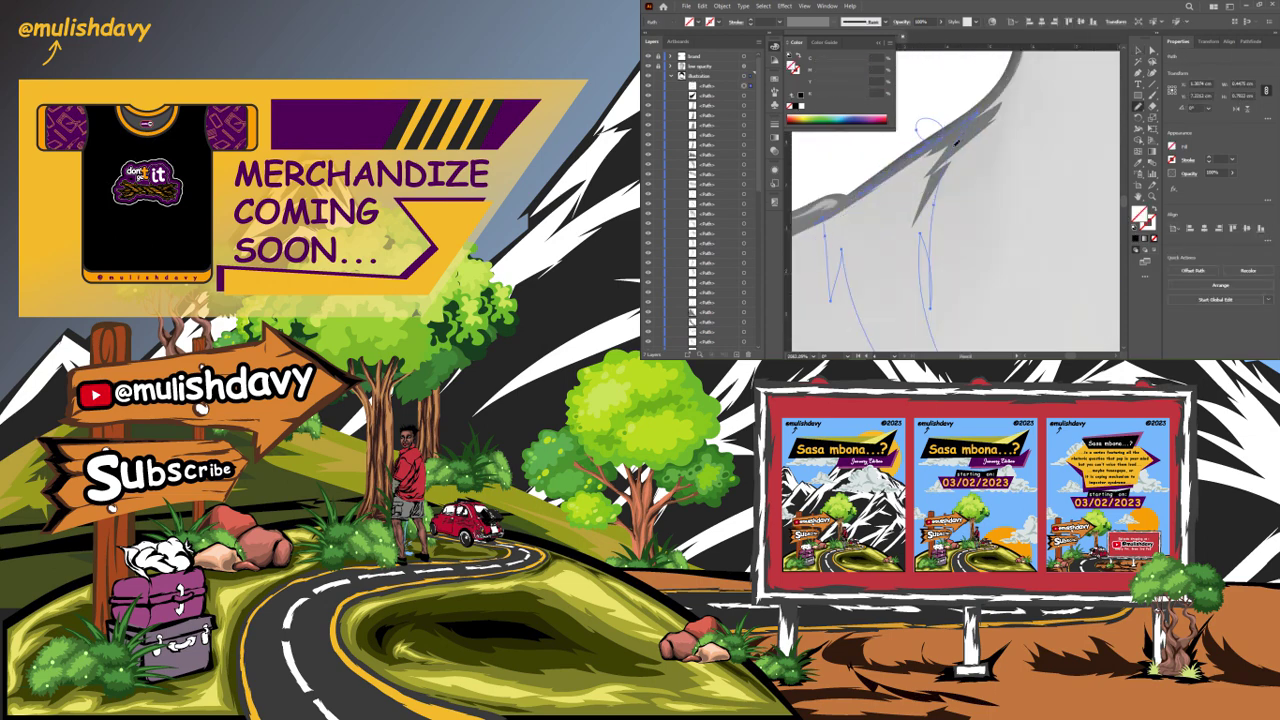
scroll(967, 127, down, 2)
scroll(990, 160, down, 2)
scroll(1009, 195, down, 2)
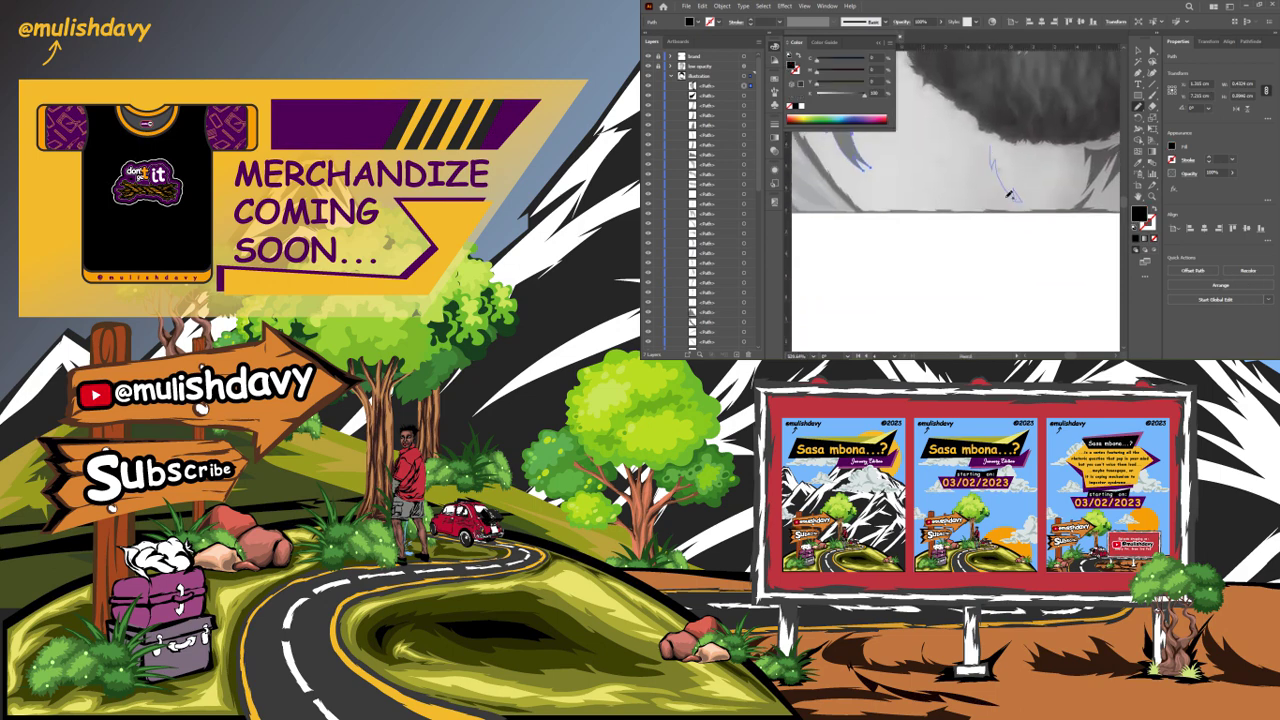
scroll(1065, 182, down, 3)
Deselect the current path and zoom in on the mouth and beard
click(1065, 182)
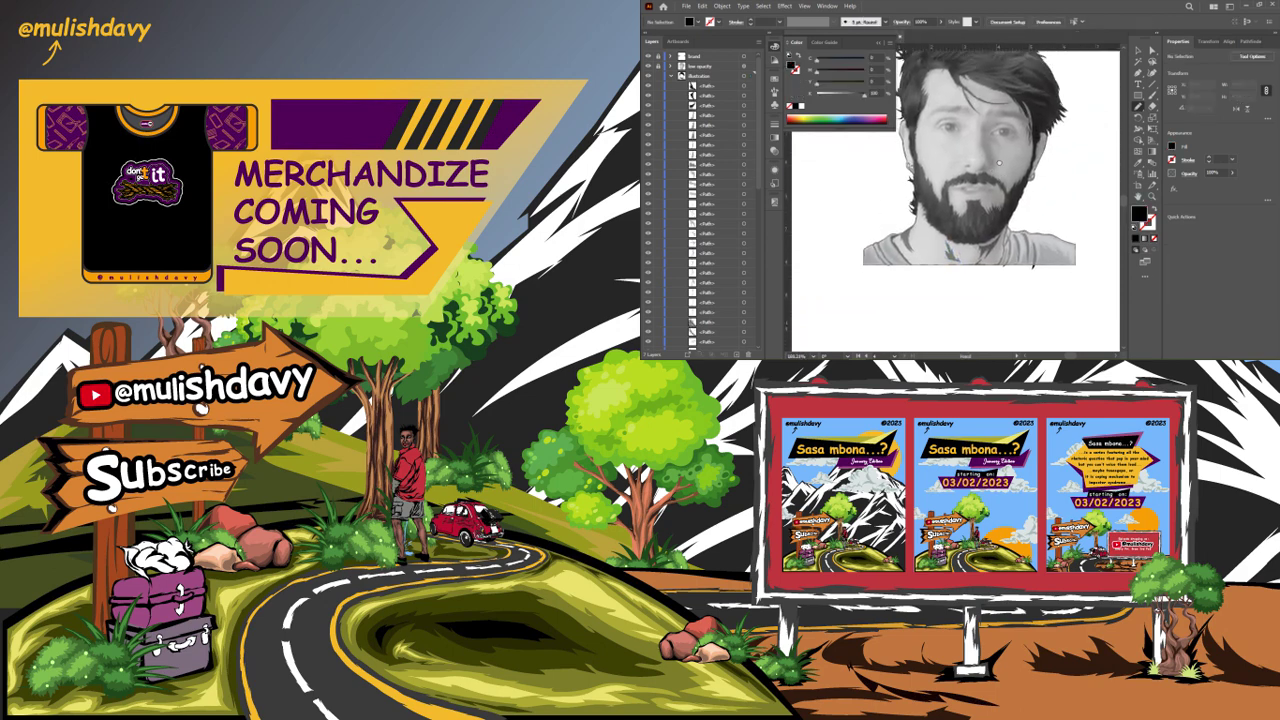
scroll(990, 140, up, 4)
scroll(846, 170, up, 2)
scroll(846, 170, up, 2)
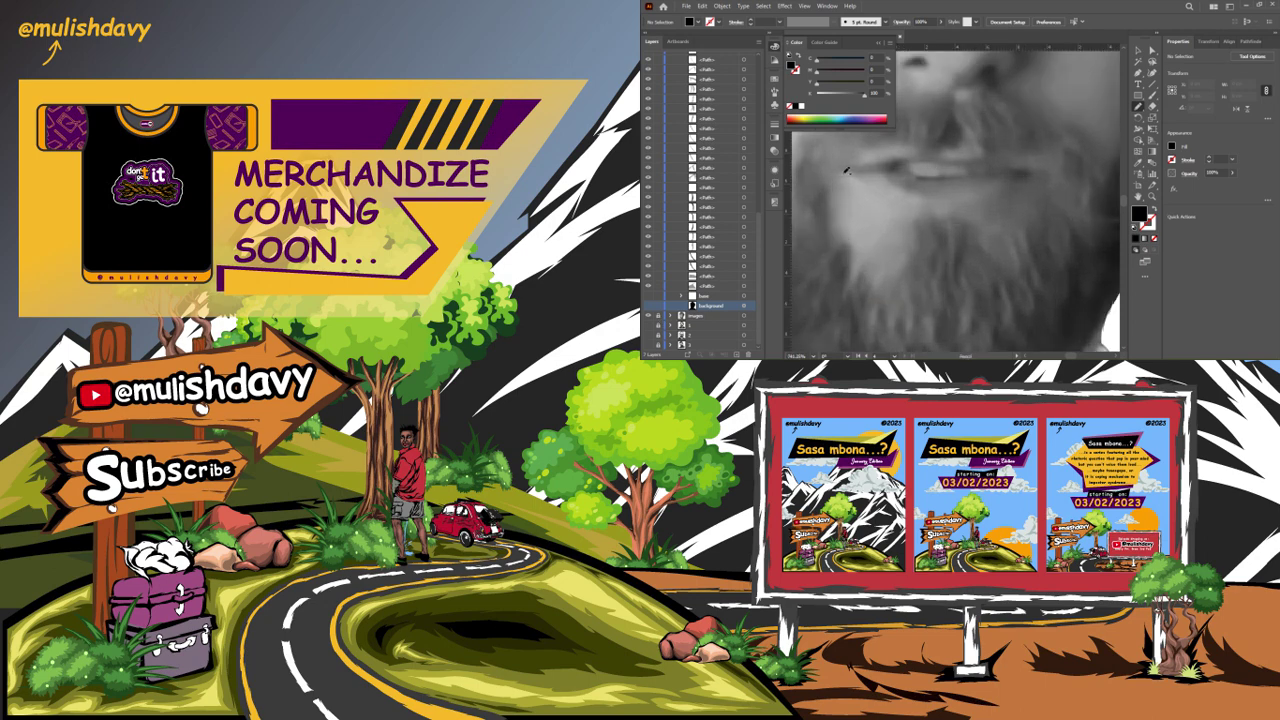
Trace the lower and upper lip edges over the photo and fill the lip shapes black
mouse_move(420, 350)
mouse_down()
mouse_move(770, 350)
mouse_move(690, 365)
mouse_up()
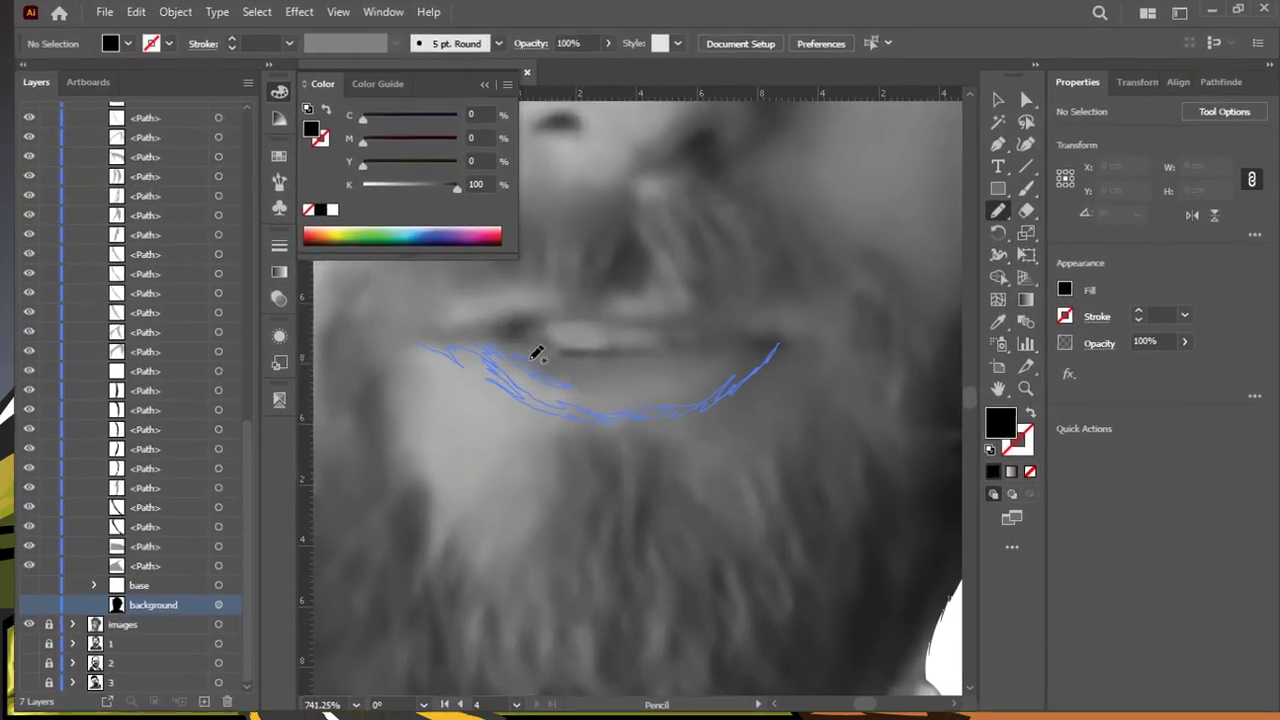
drag(540, 355, 692, 360)
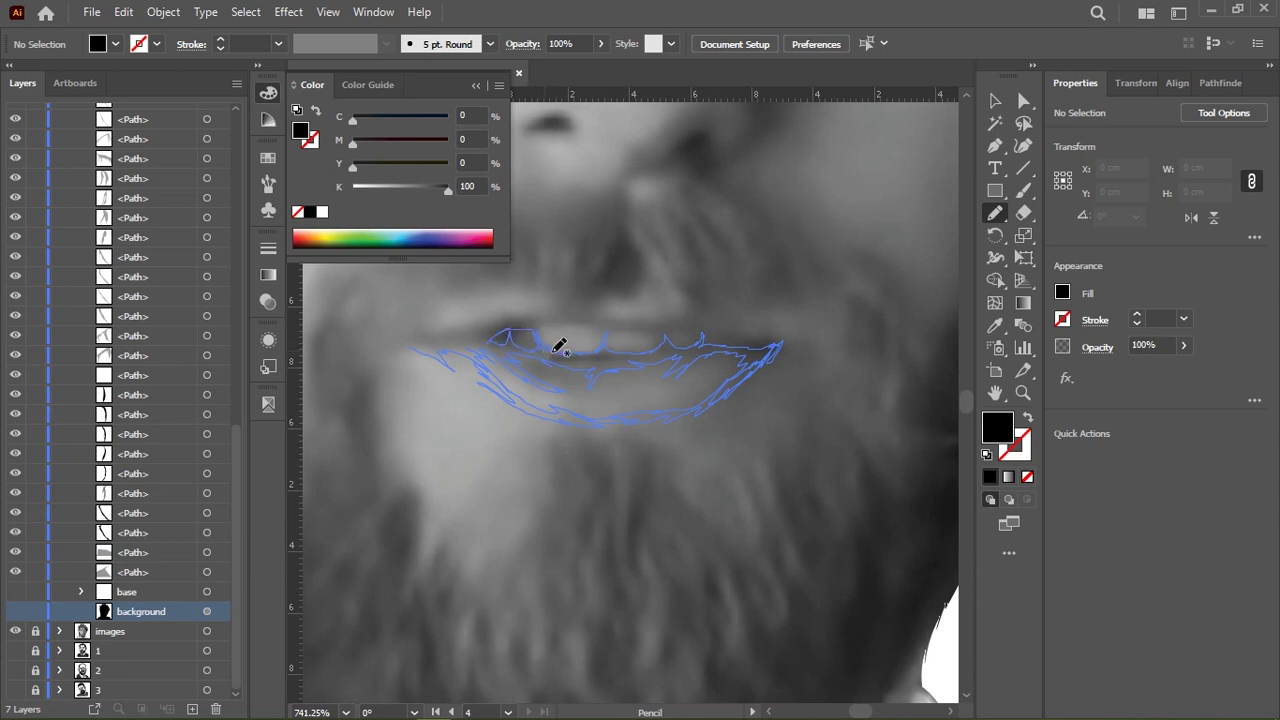
drag(556, 350, 546, 328)
drag(707, 327, 768, 345)
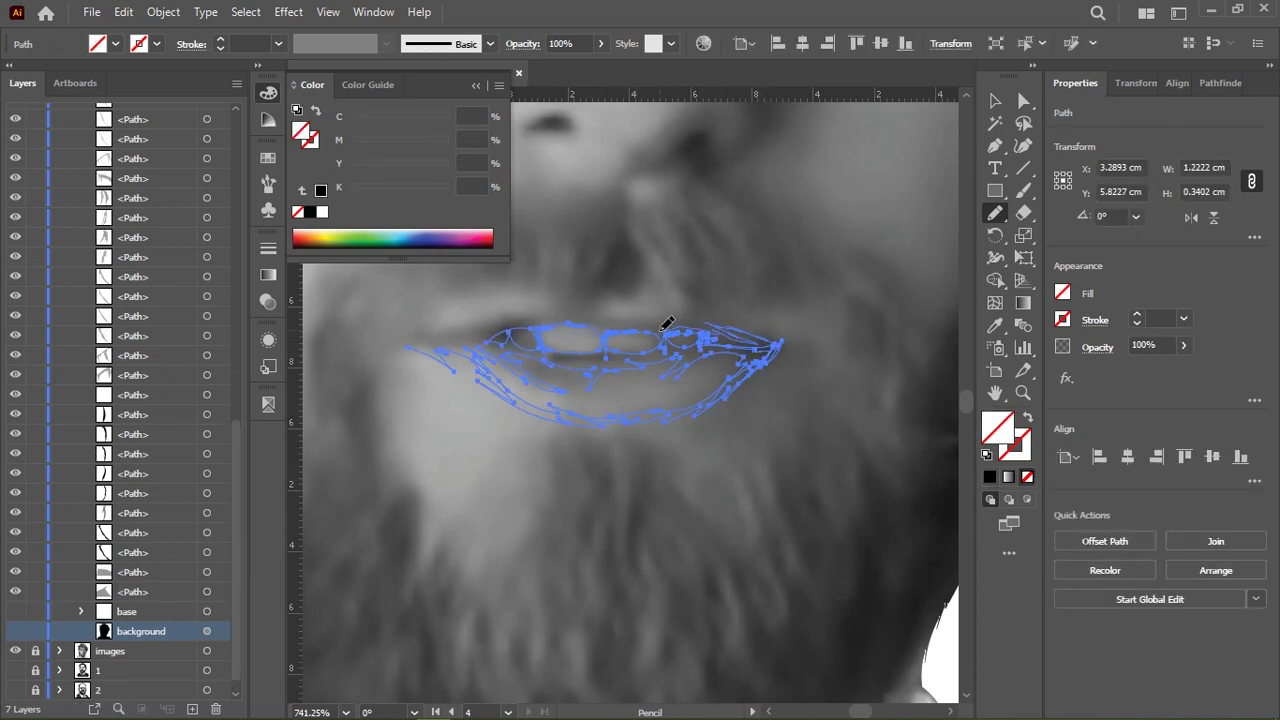
drag(457, 332, 563, 304)
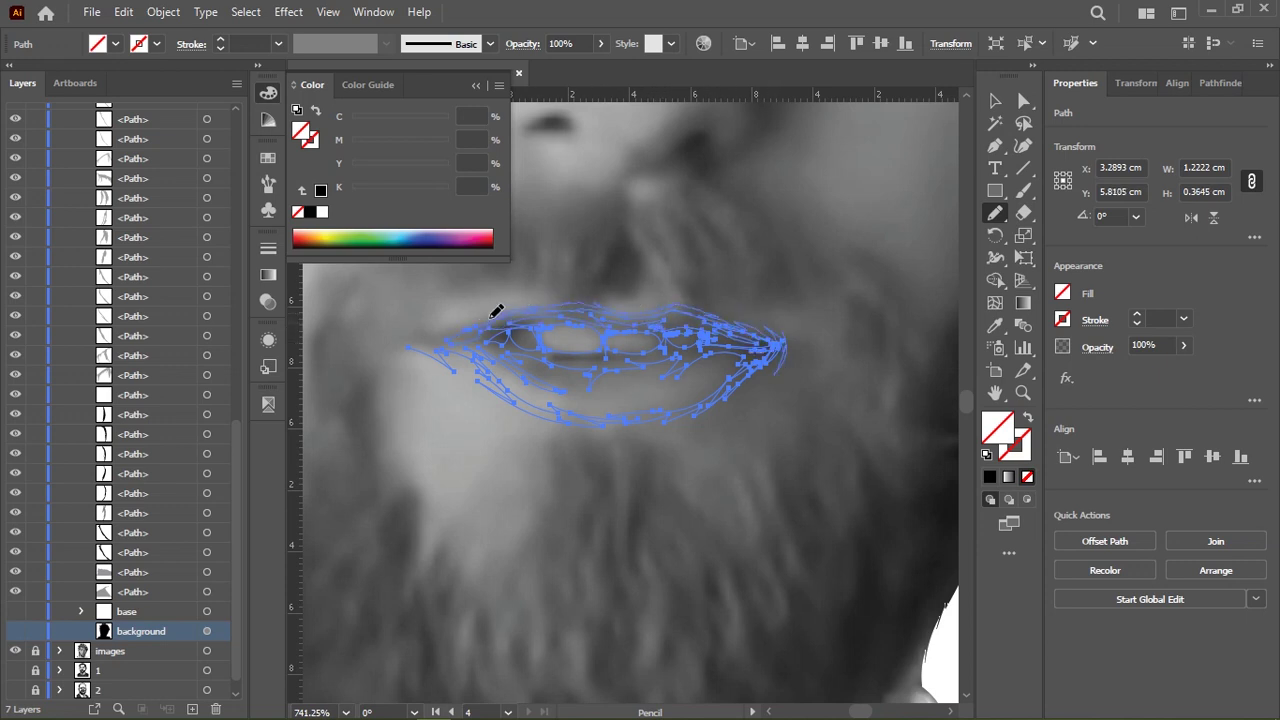
mouse_move(426, 323)
mouse_down()
mouse_move(611, 366)
mouse_move(793, 349)
mouse_up()
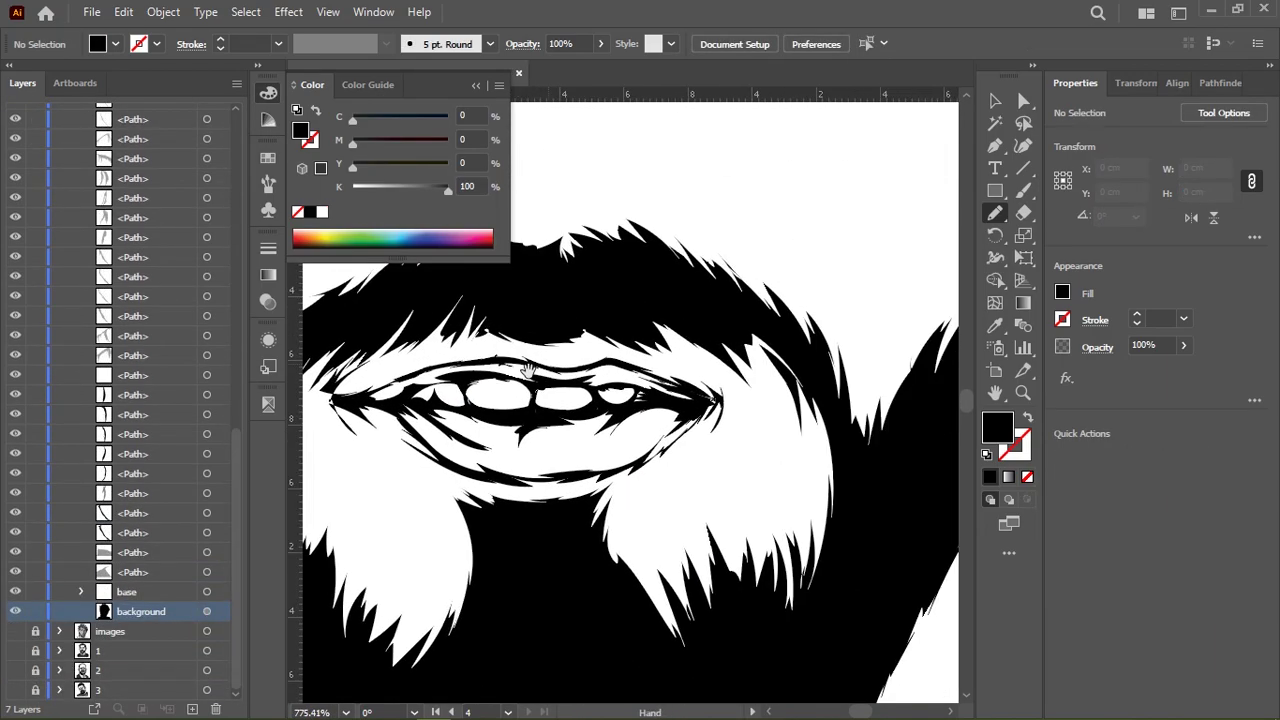
Add strokes along the lower lip and around the mouth, then hide the photo to preview
drag(510, 455, 530, 460)
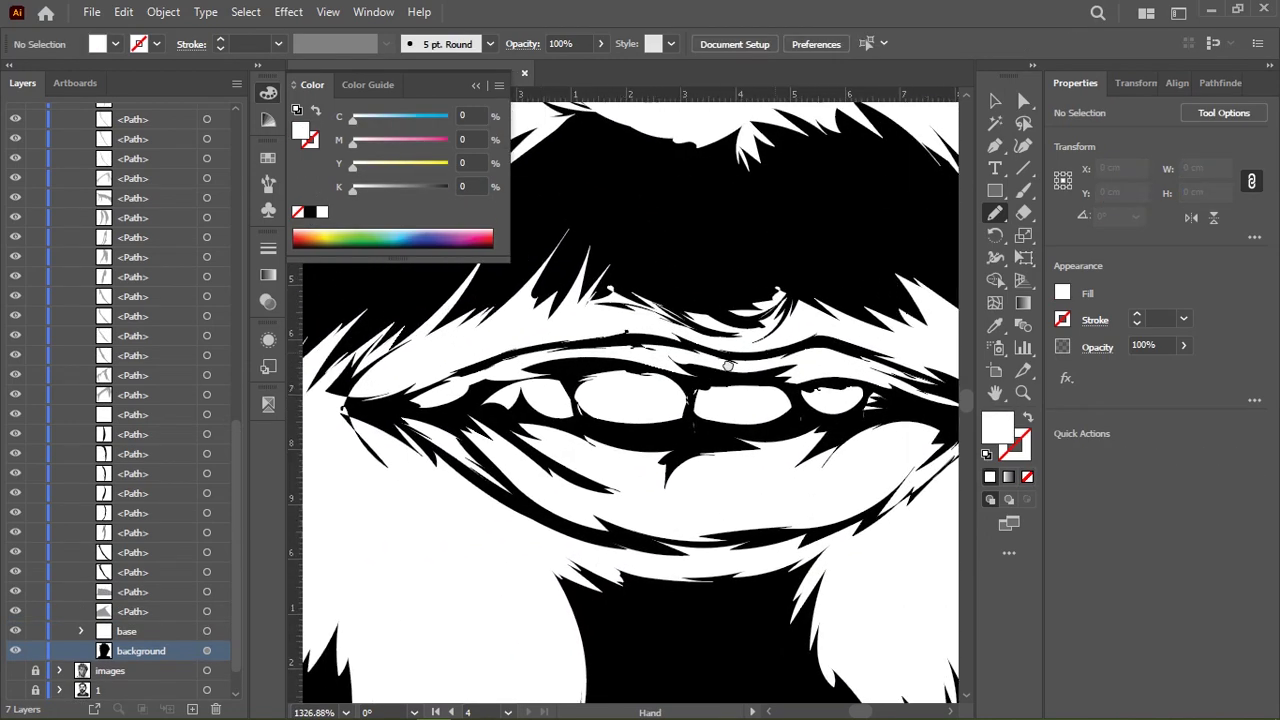
drag(771, 352, 610, 362)
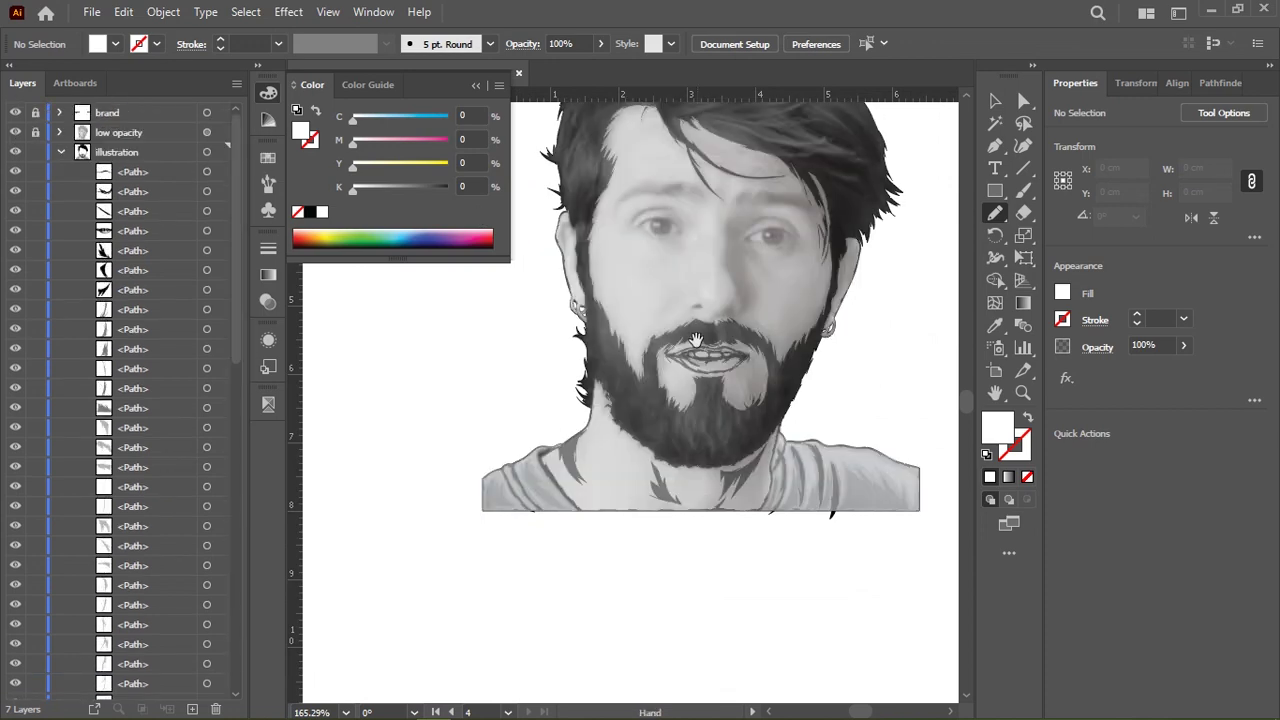
scroll(697, 340, up, 5)
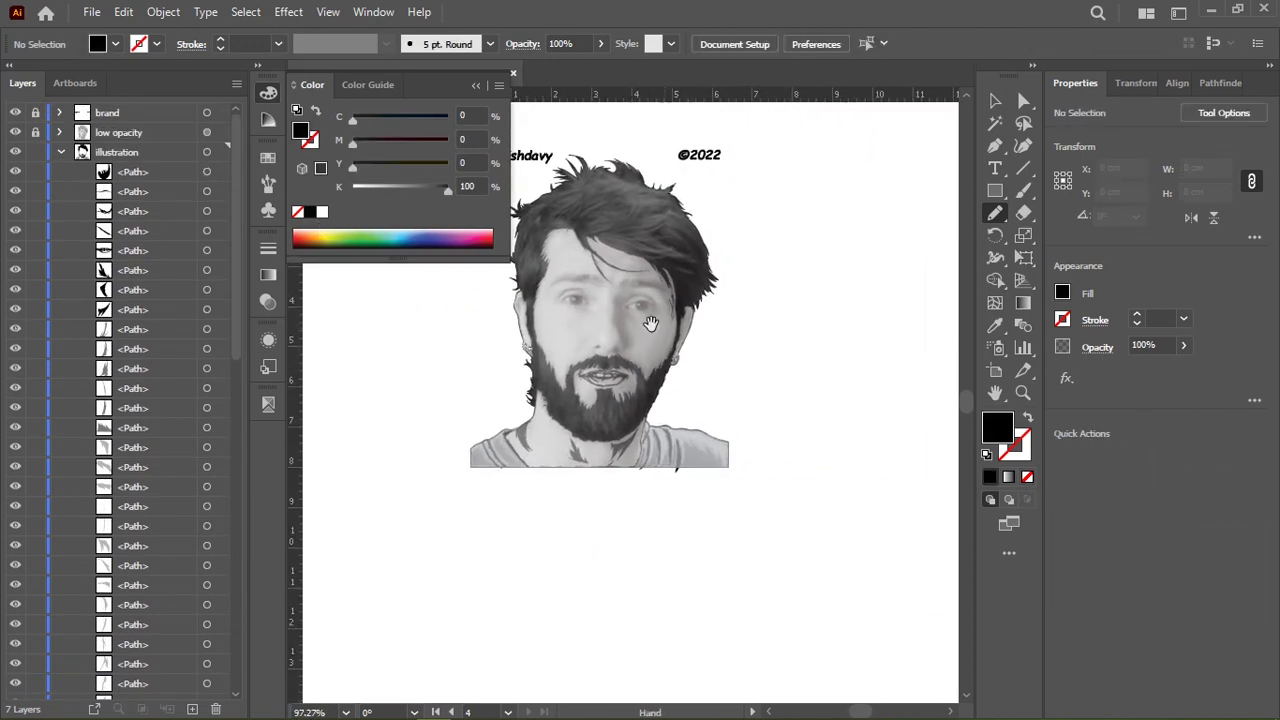
click(15, 132)
scroll(661, 533, up, 1)
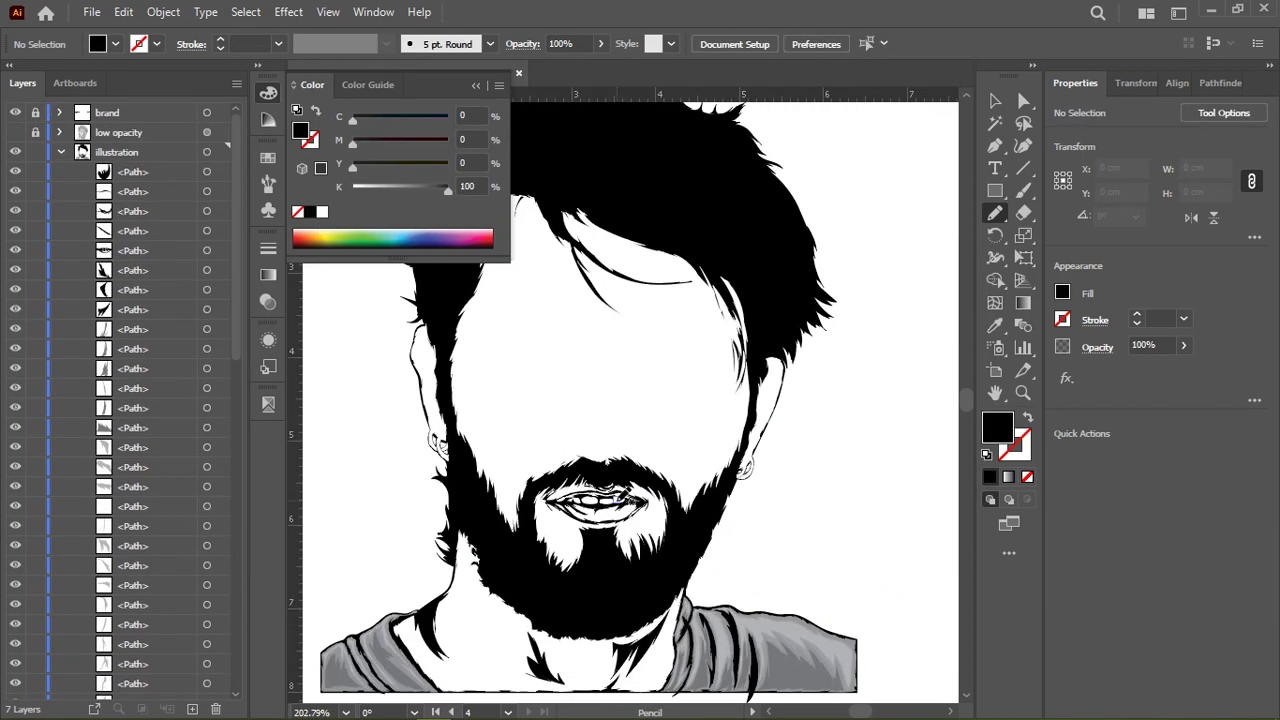
scroll(609, 391, up, 2)
scroll(394, 306, up, 2)
Show the reference photo and hide the white background layer
click(15, 132)
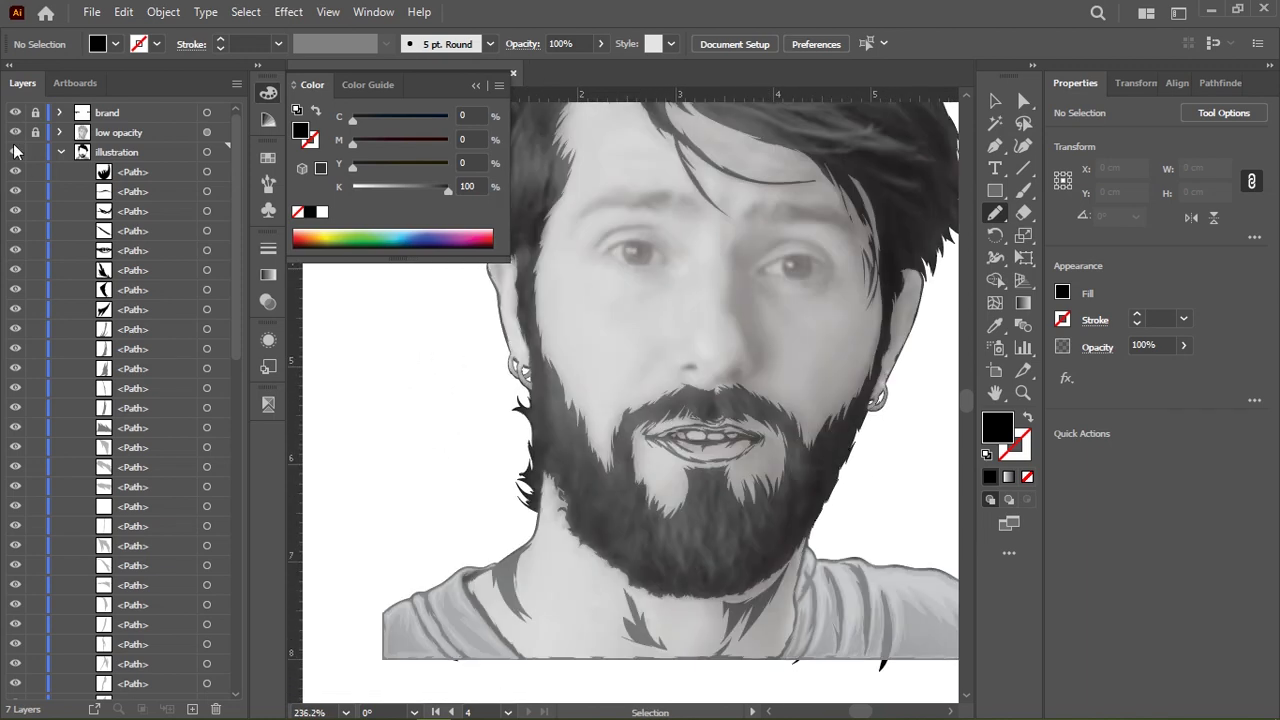
scroll(600, 290, up, 3)
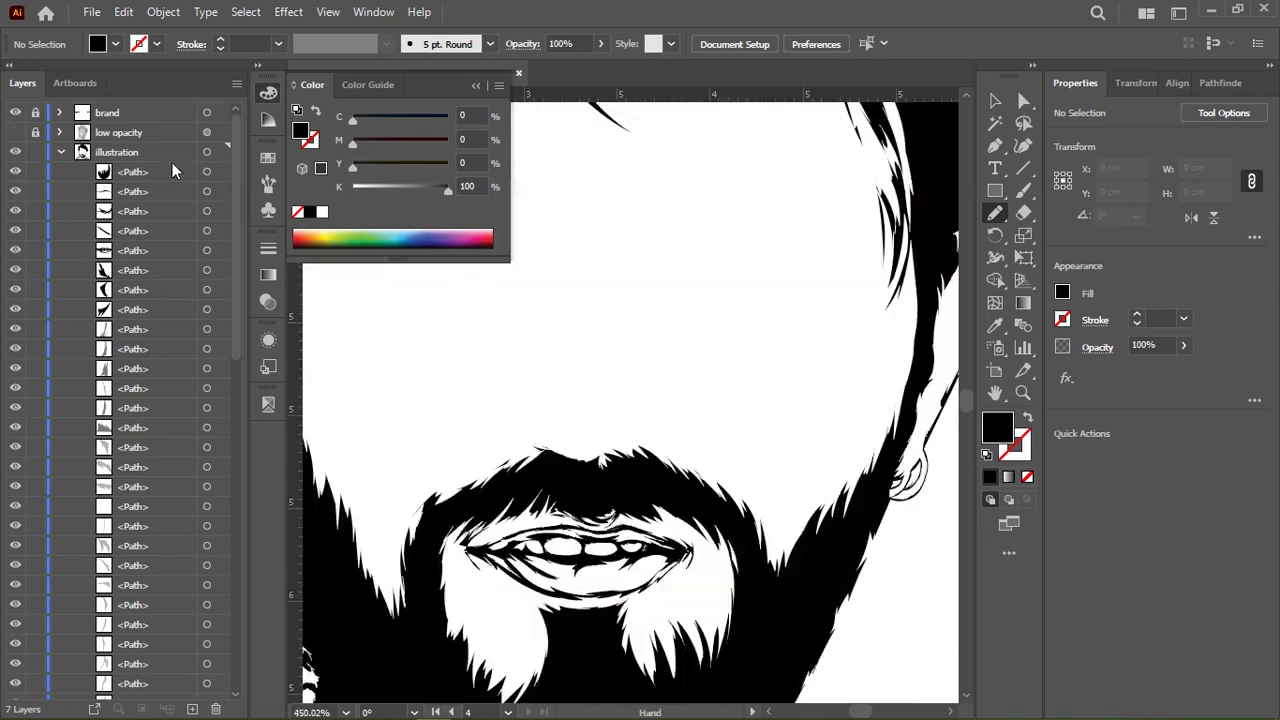
scroll(130, 400, down, 10)
click(141, 611)
click(15, 611)
scroll(632, 355, up, 3)
scroll(632, 355, up, 1)
Trace the left nostril and the nose outline up the bridge with the Pencil
drag(548, 327, 529, 398)
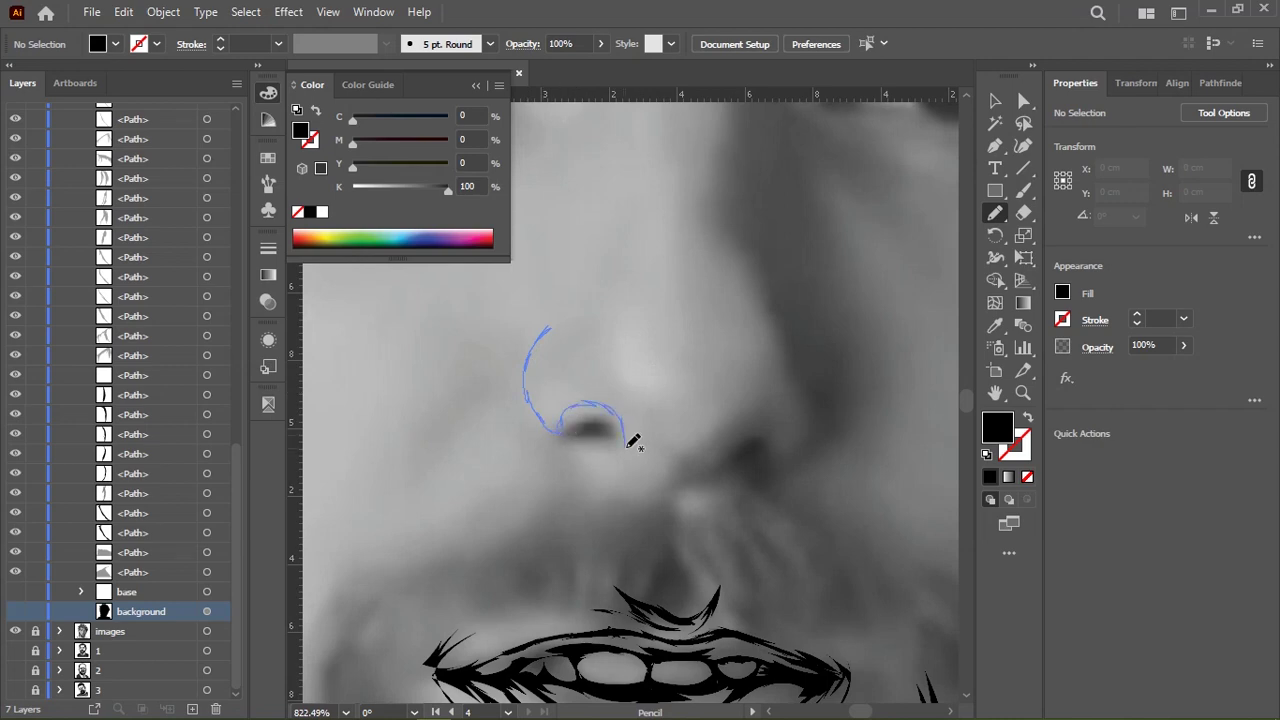
mouse_move(793, 336)
mouse_down()
mouse_move(766, 214)
mouse_move(755, 470)
mouse_move(548, 443)
mouse_up()
drag(563, 320, 560, 322)
scroll(623, 380, up, 1)
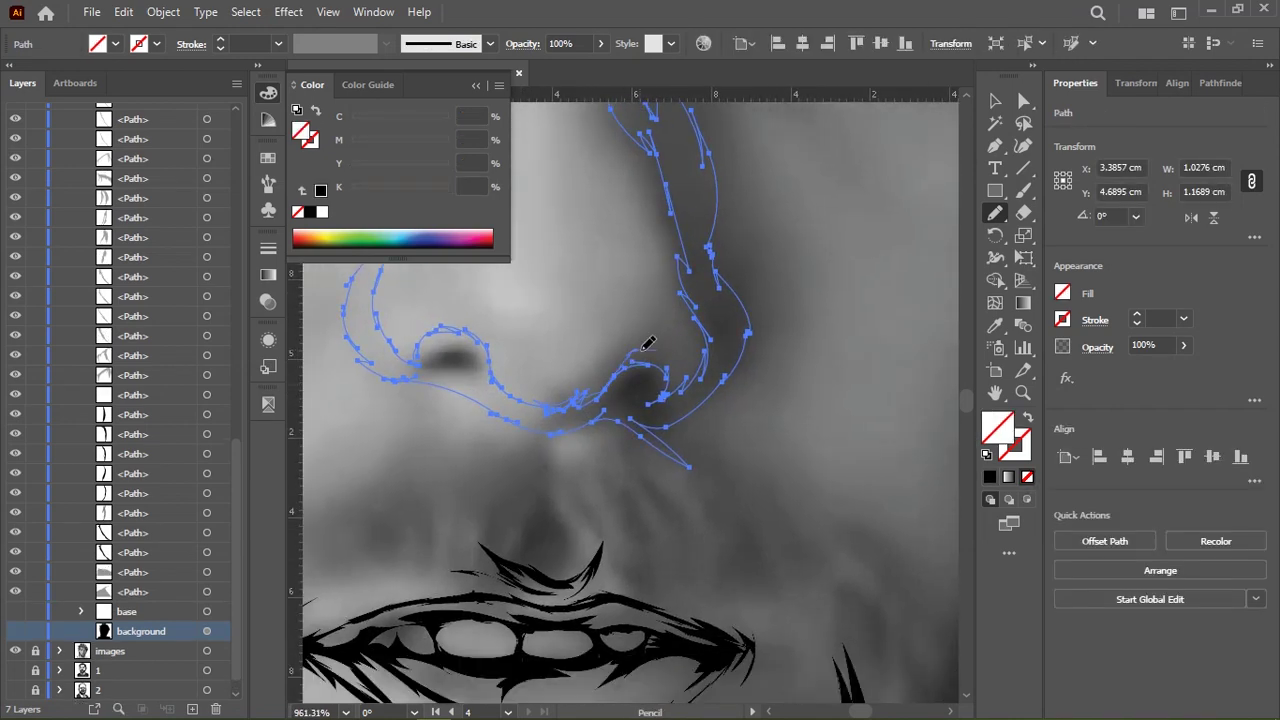
scroll(677, 276, down, 2)
scroll(540, 430, up, 1)
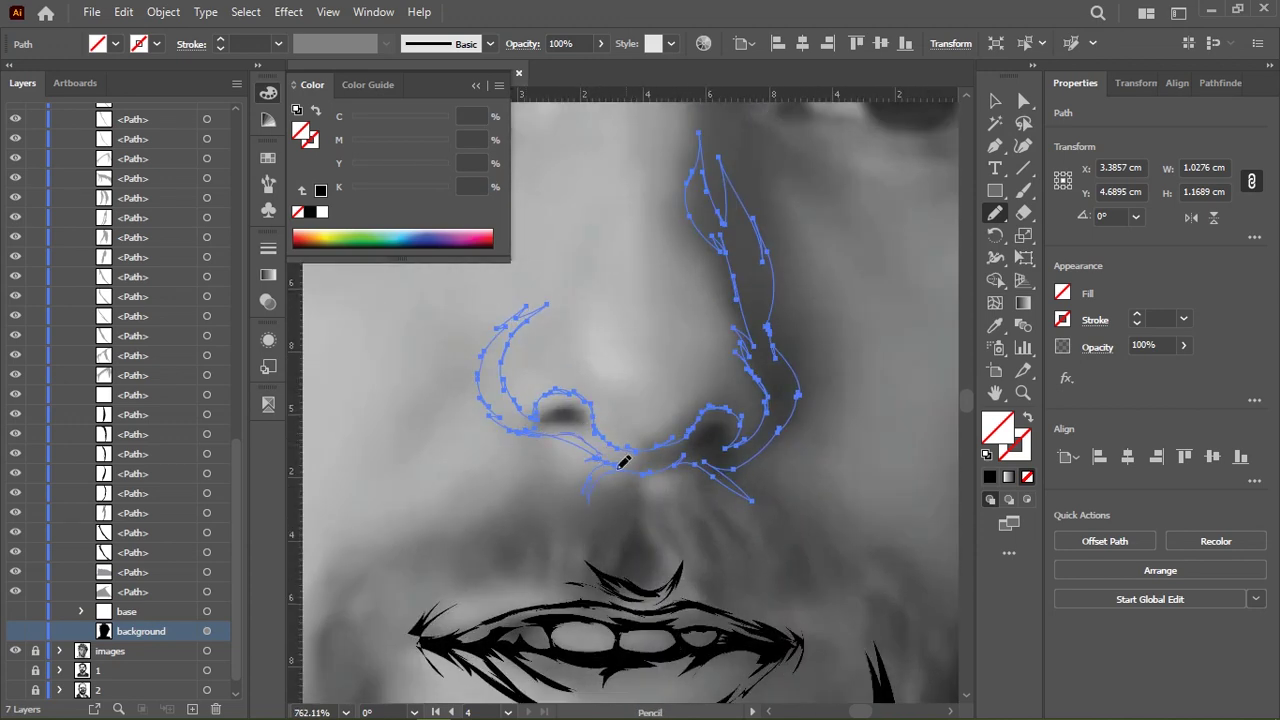
scroll(622, 461, down, 2)
scroll(549, 429, up, 3)
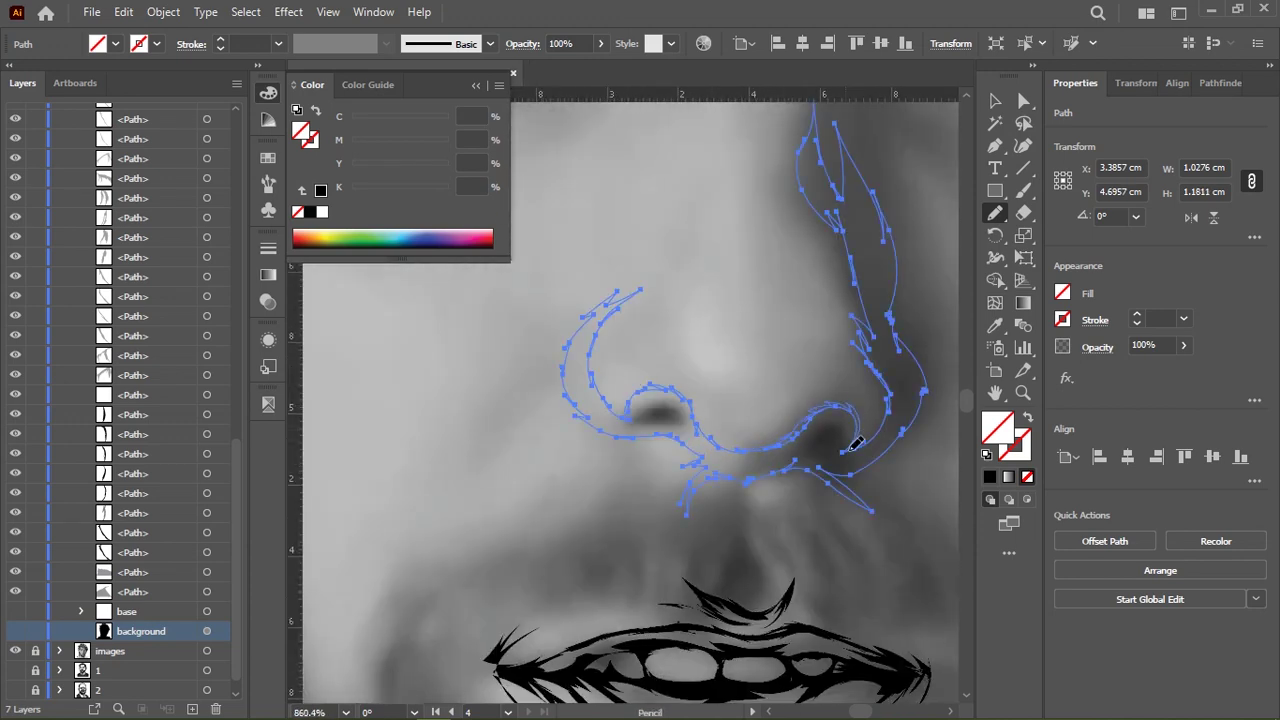
scroll(855, 443, left, 1)
Redraw the left nostril curve more smoothly, then deselect the nose paths
drag(604, 338, 631, 318)
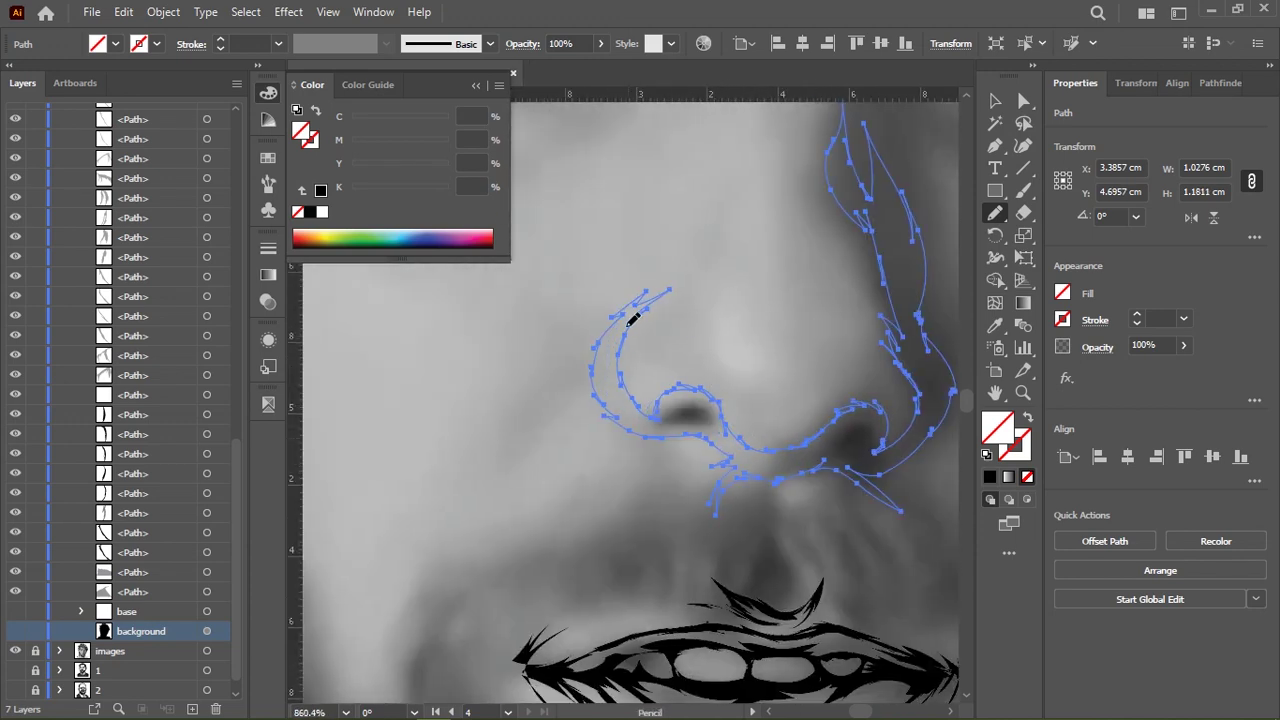
drag(896, 479, 661, 511)
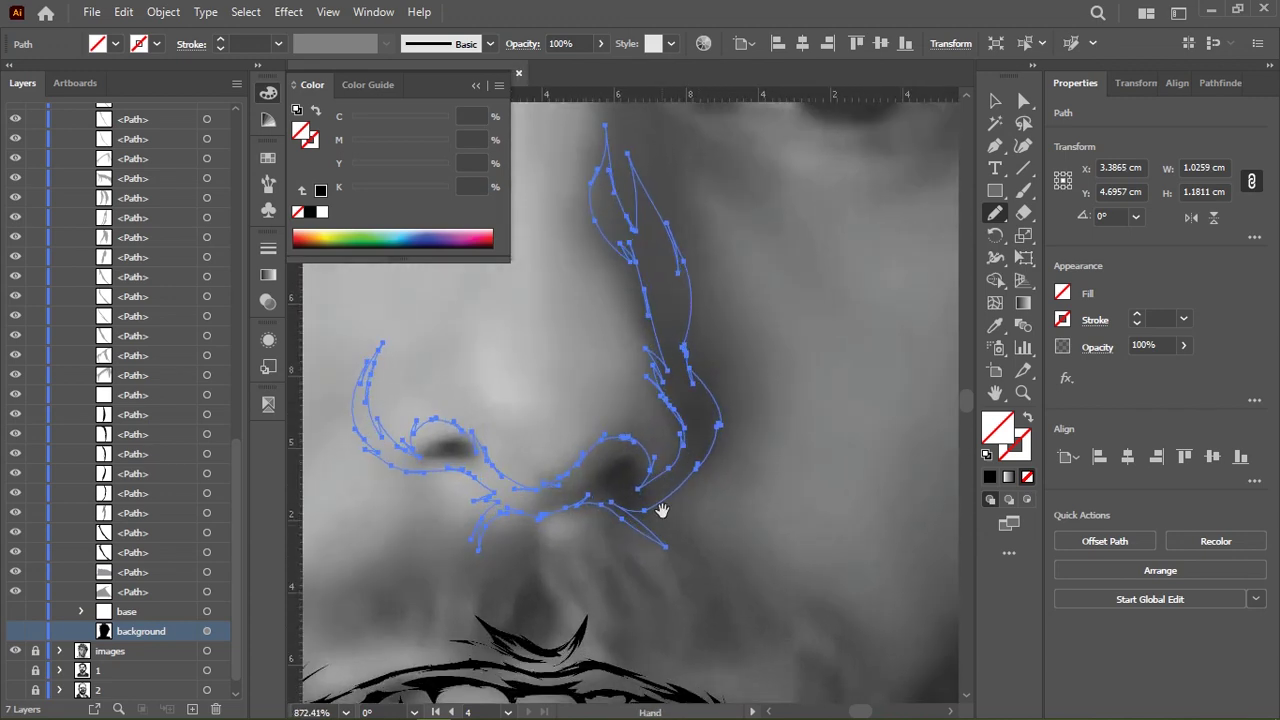
scroll(671, 393, down, 5)
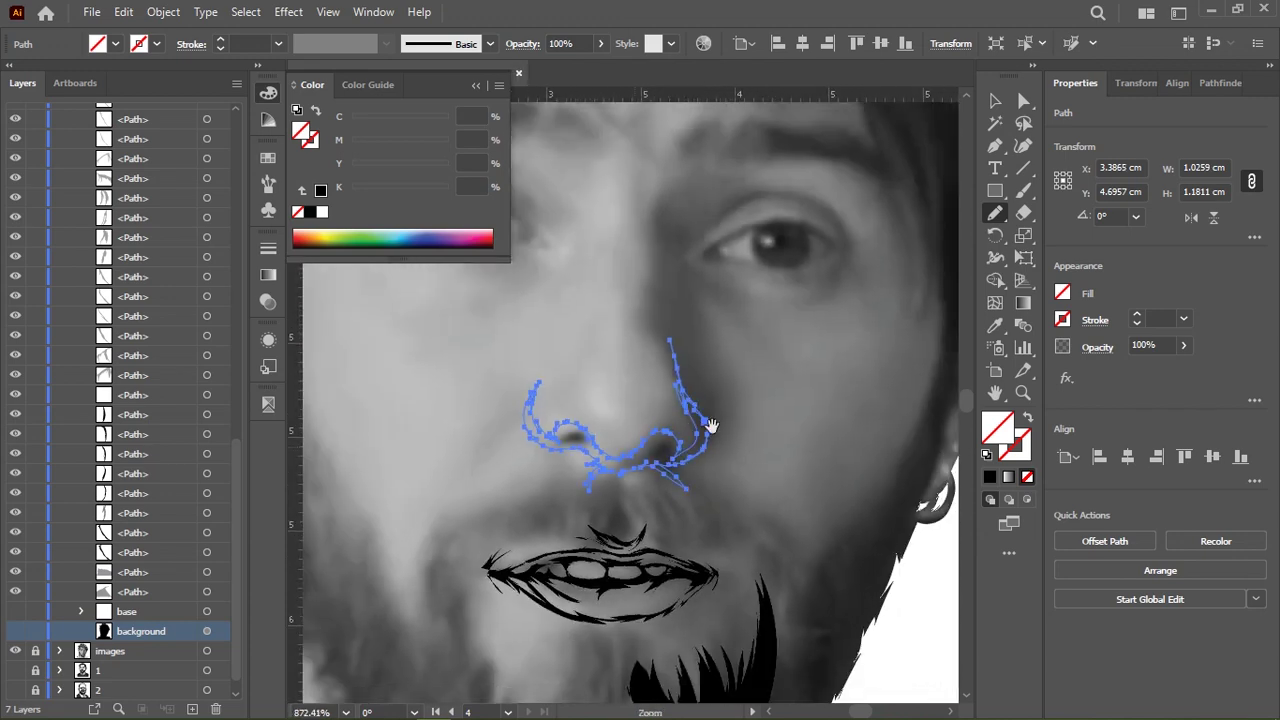
key(ctrl+shift+a)
Draw two pencil strokes along the left eyebrow
mouse_move(648, 328)
mouse_down()
mouse_move(640, 268)
mouse_move(760, 246)
mouse_move(785, 308)
mouse_up()
scroll(640, 266, up, 2)
mouse_move(633, 275)
mouse_down()
mouse_move(878, 335)
mouse_move(502, 290)
mouse_up()
scroll(671, 356, down, 3)
scroll(671, 356, up, 6)
Outline the lower eyelid and add small lash strokes under the eye
drag(598, 262, 556, 280)
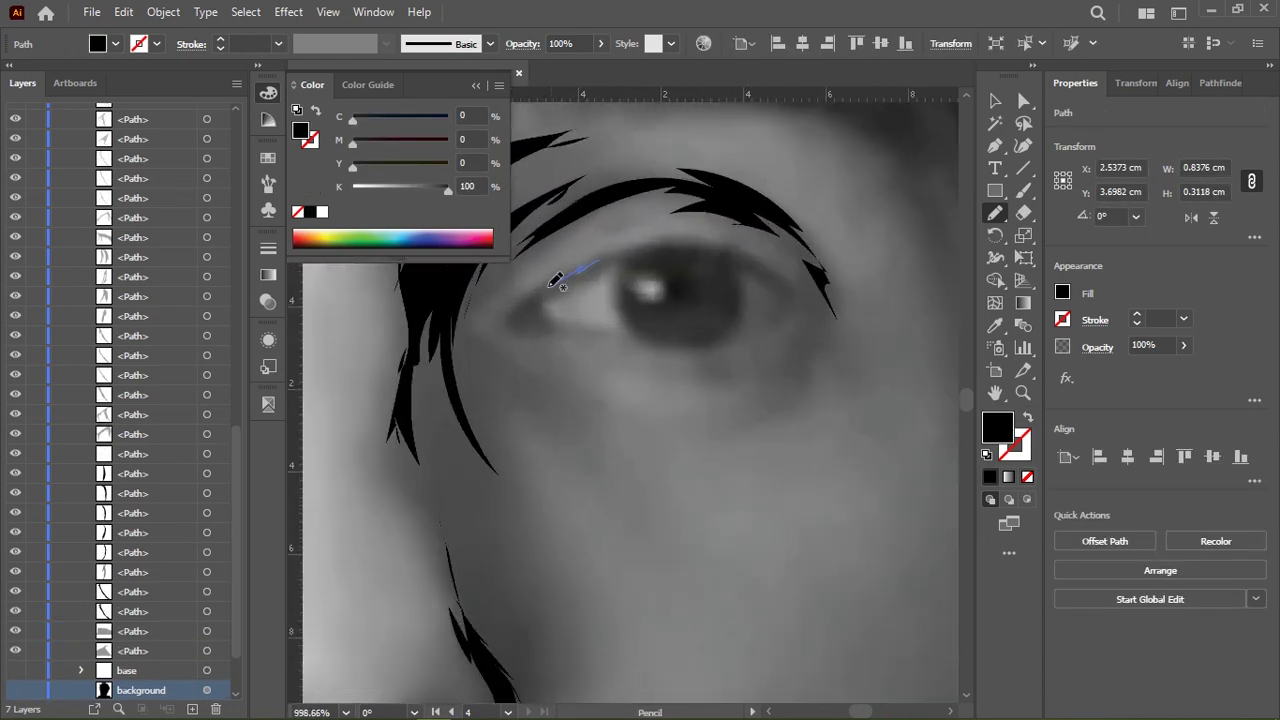
drag(745, 349, 778, 377)
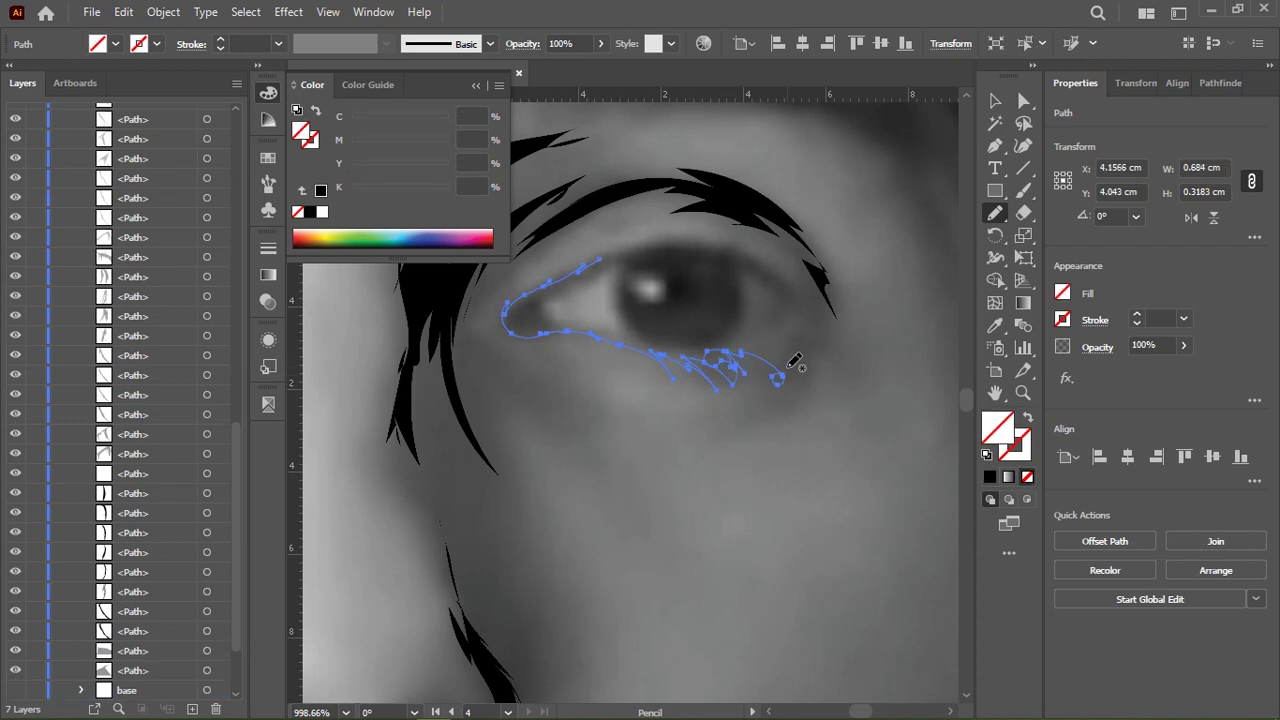
scroll(773, 359, up, 3)
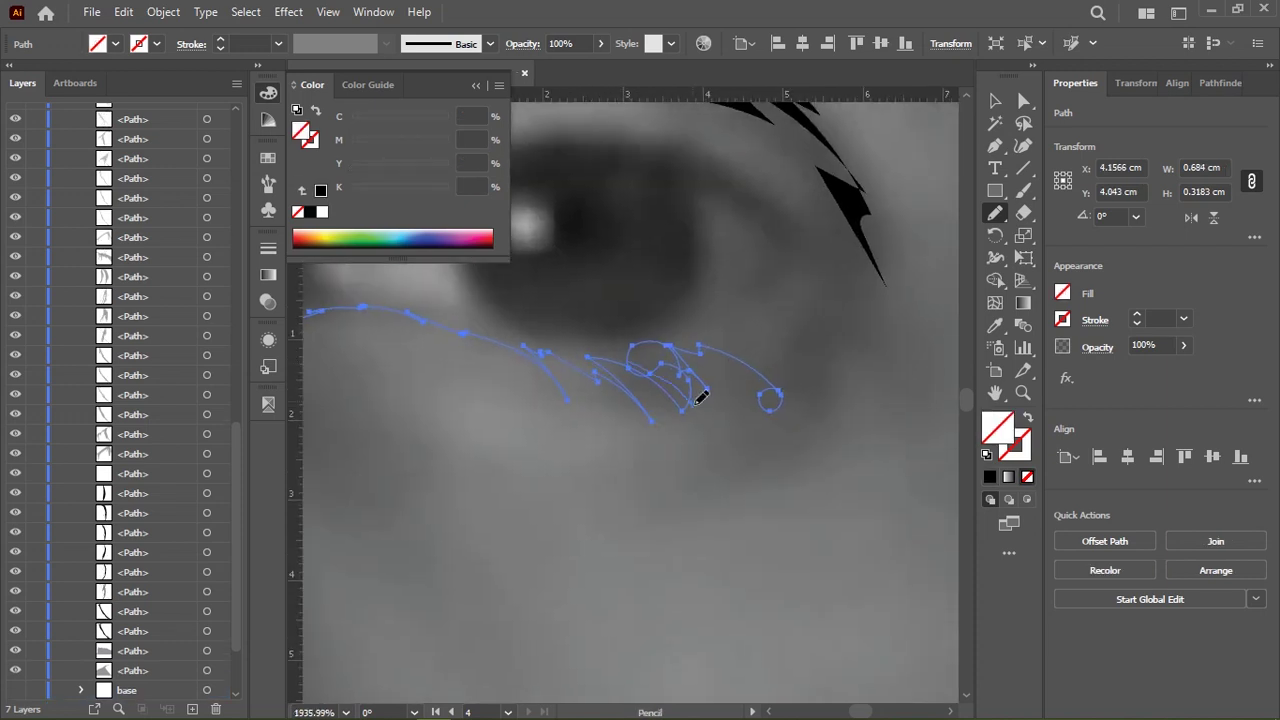
mouse_move(700, 394)
mouse_down()
mouse_move(791, 286)
mouse_move(800, 368)
mouse_up()
scroll(800, 368, down, 3)
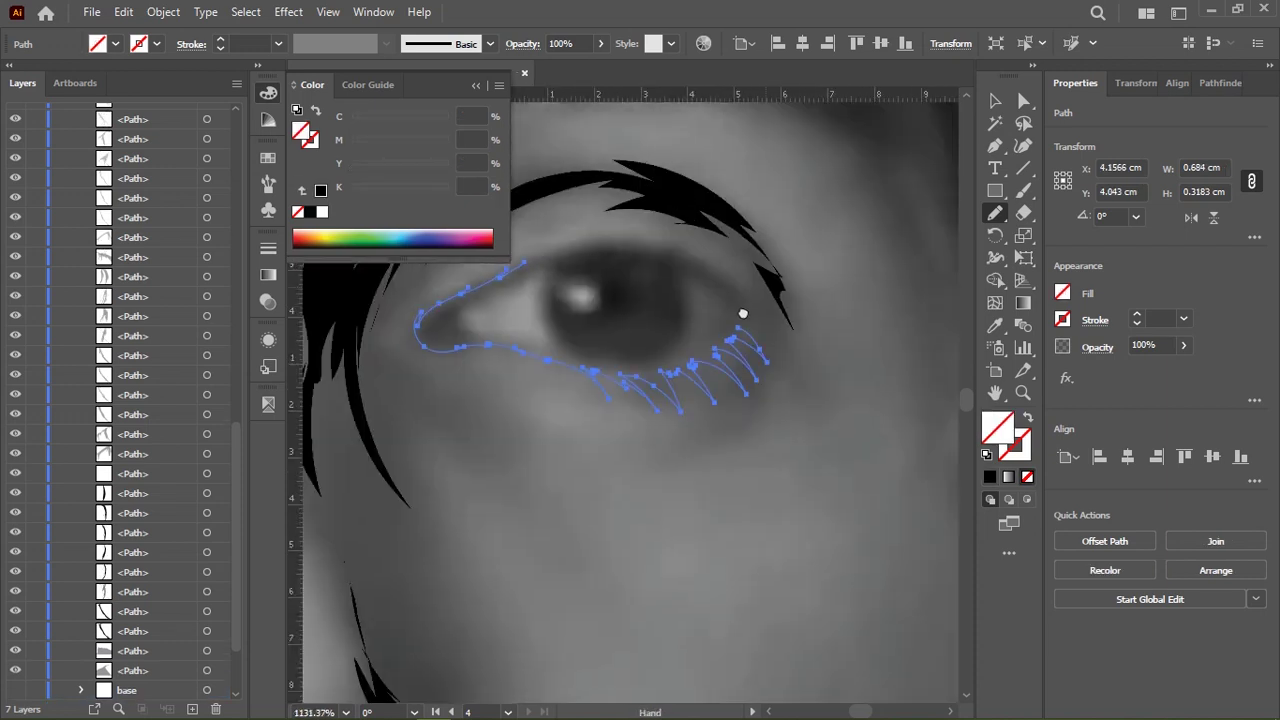
Draw zigzag upper lashes, a corner stroke, and reshape the lower lid into the corner
scroll(636, 322, up, 2)
drag(724, 317, 825, 352)
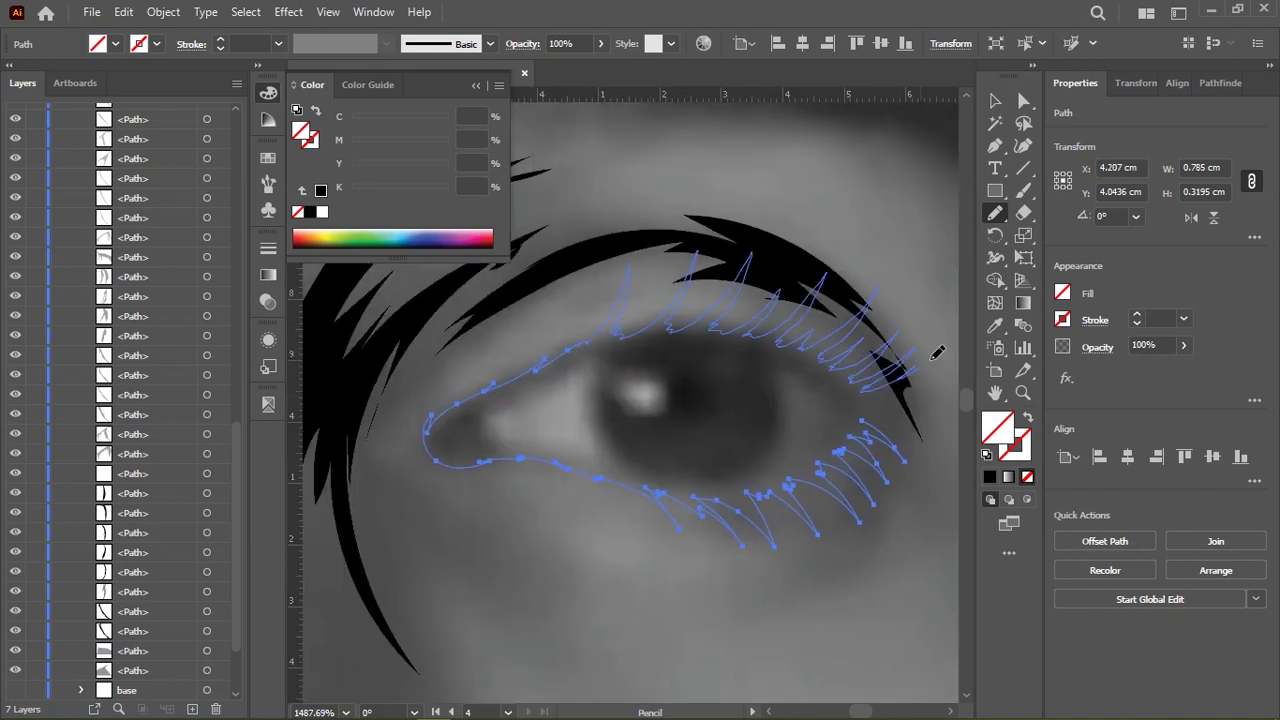
scroll(620, 350, down, 2)
drag(770, 442, 786, 445)
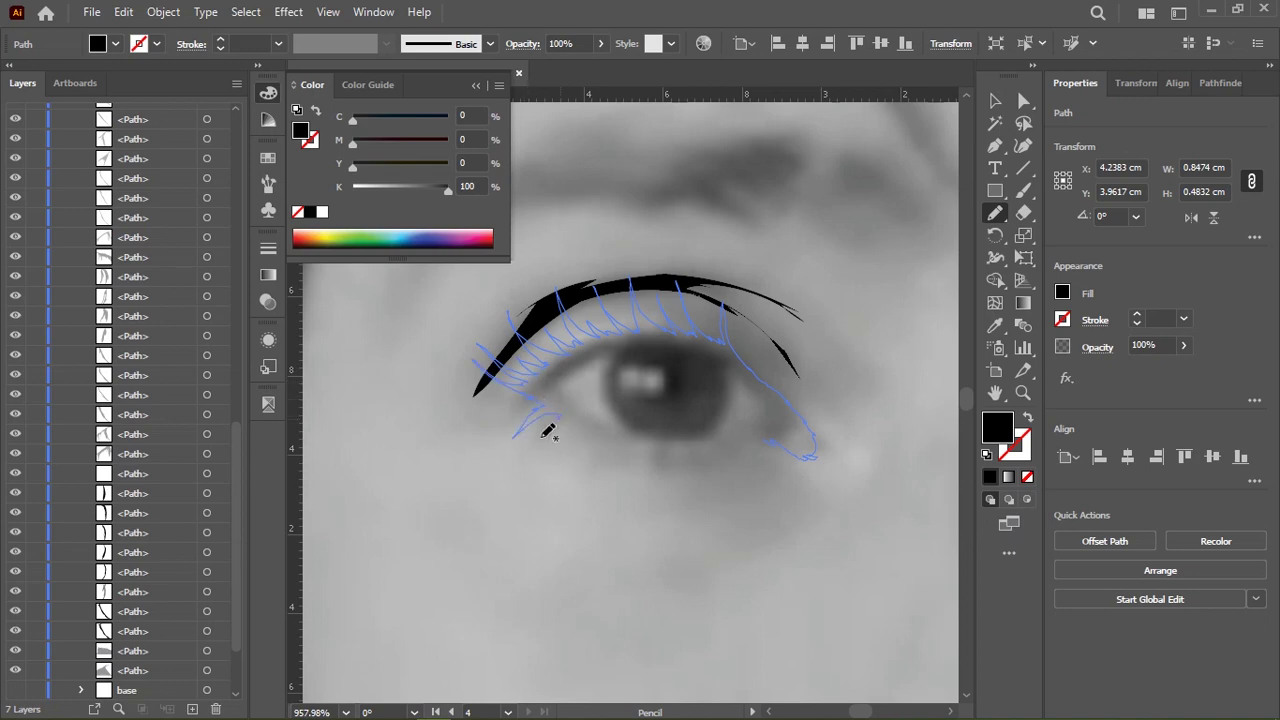
scroll(814, 443, up, 1)
drag(737, 443, 732, 403)
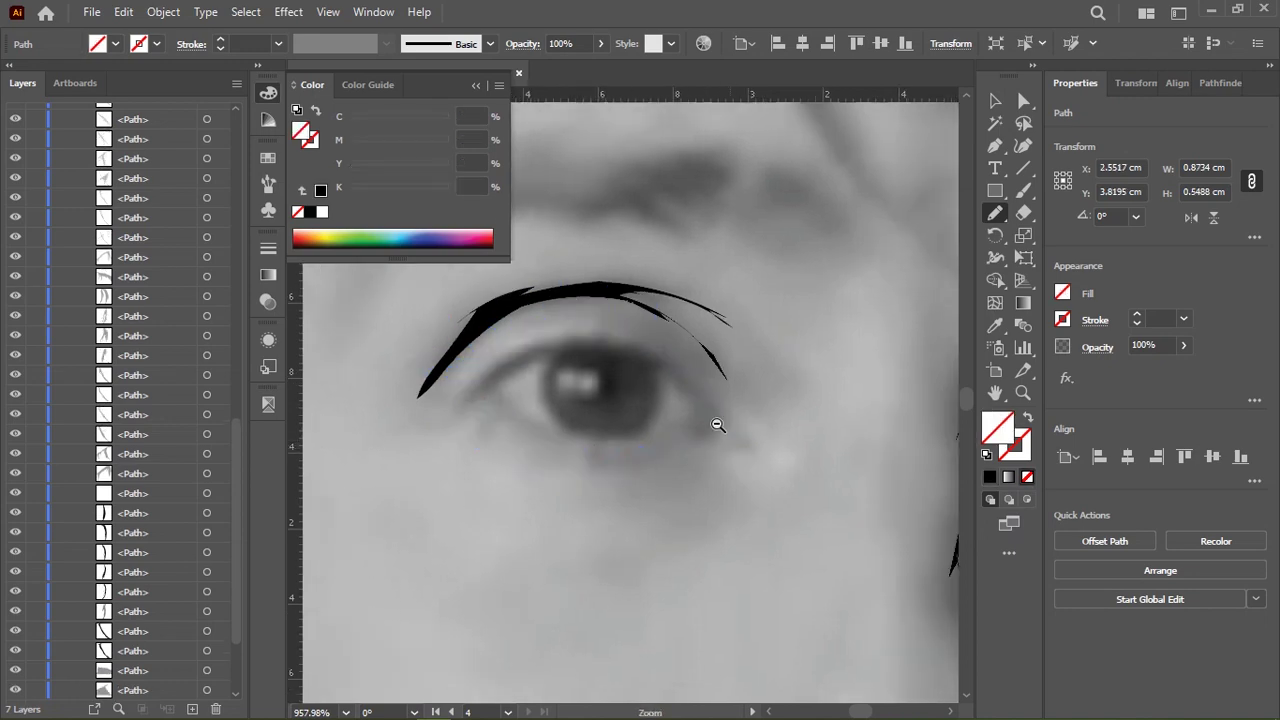
Outline the eyebrow above the eye along its full length
scroll(732, 403, up, 2)
scroll(674, 397, down, 2)
scroll(650, 405, up, 3)
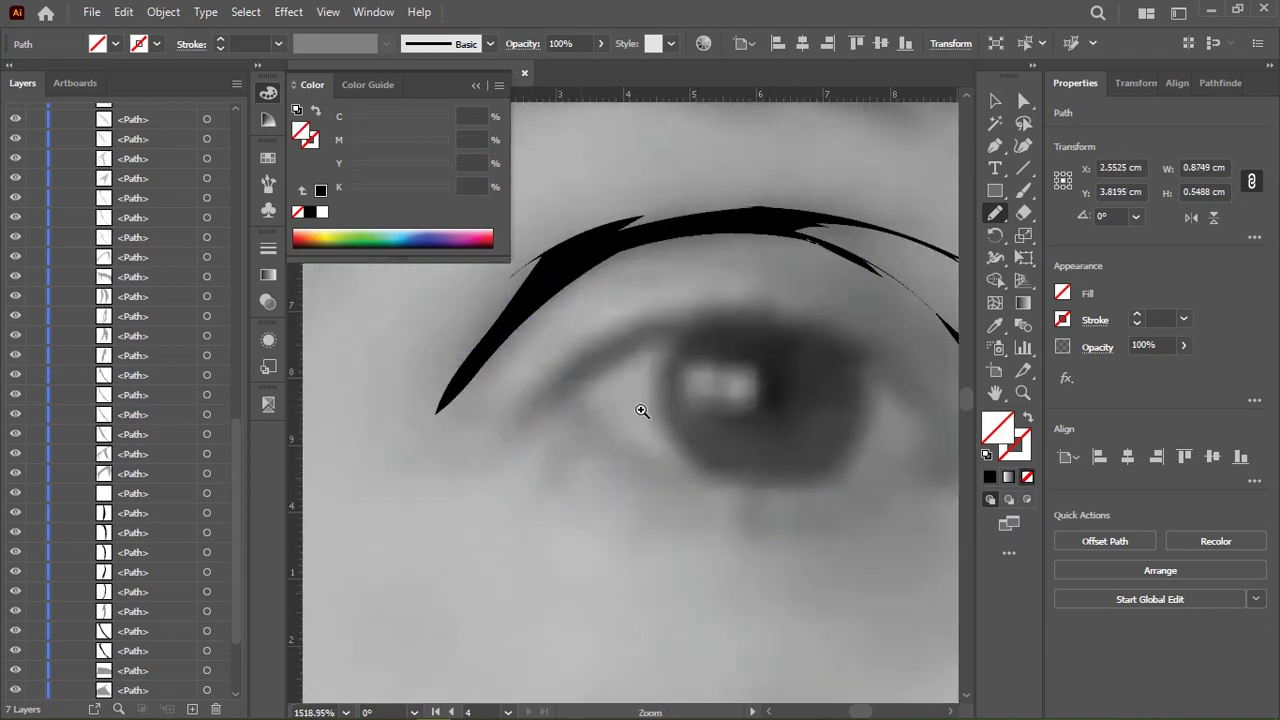
scroll(676, 527, down, 5)
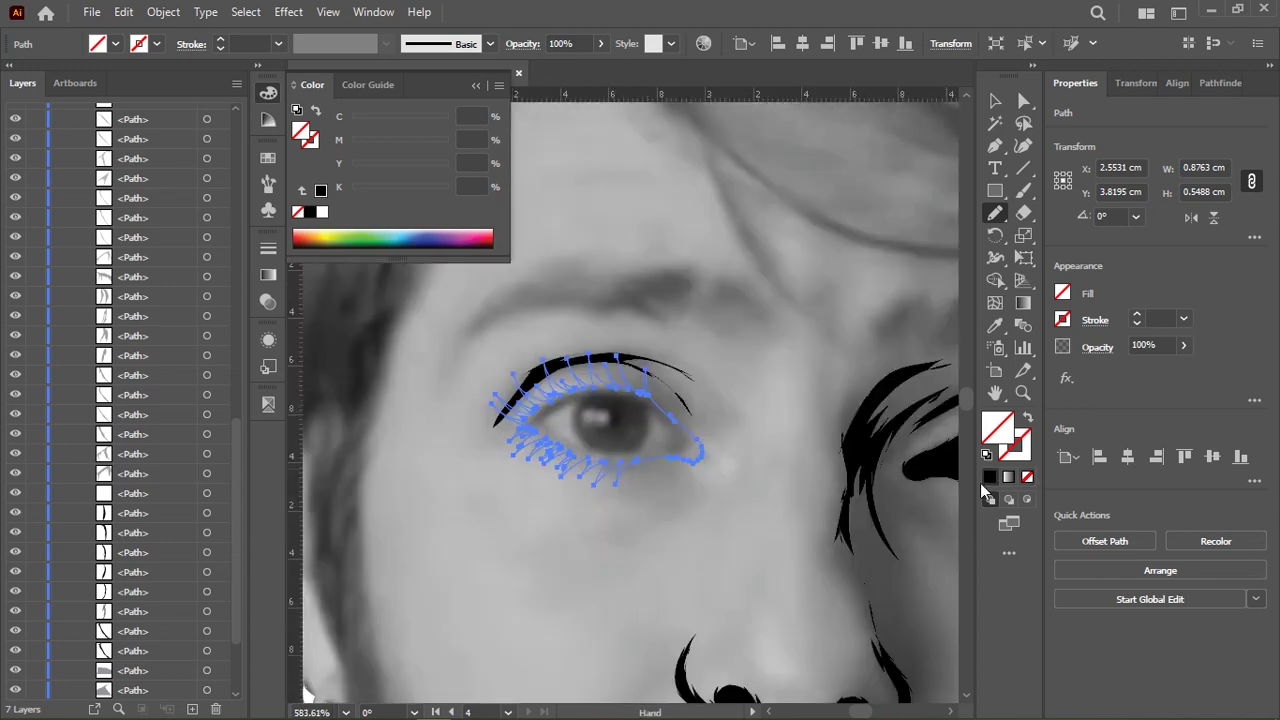
scroll(577, 333, up, 2)
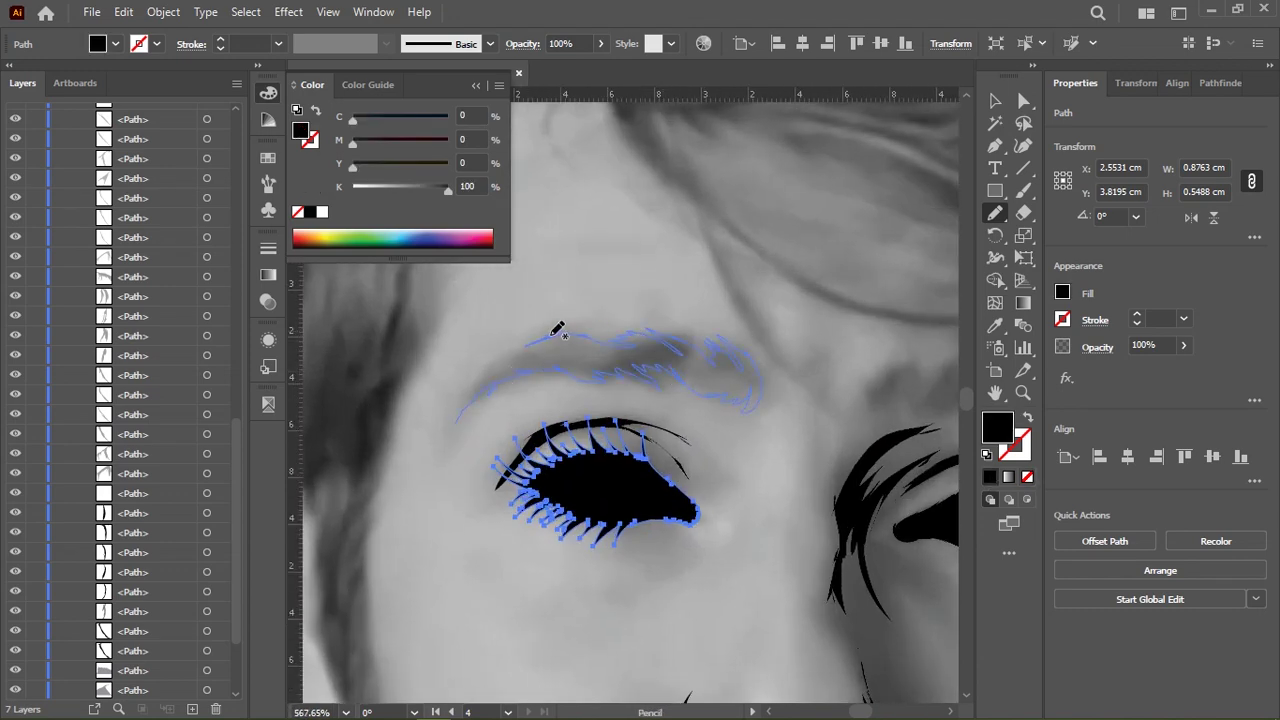
drag(557, 330, 521, 402)
scroll(777, 351, down, 1)
scroll(777, 351, right, 3)
drag(668, 400, 642, 382)
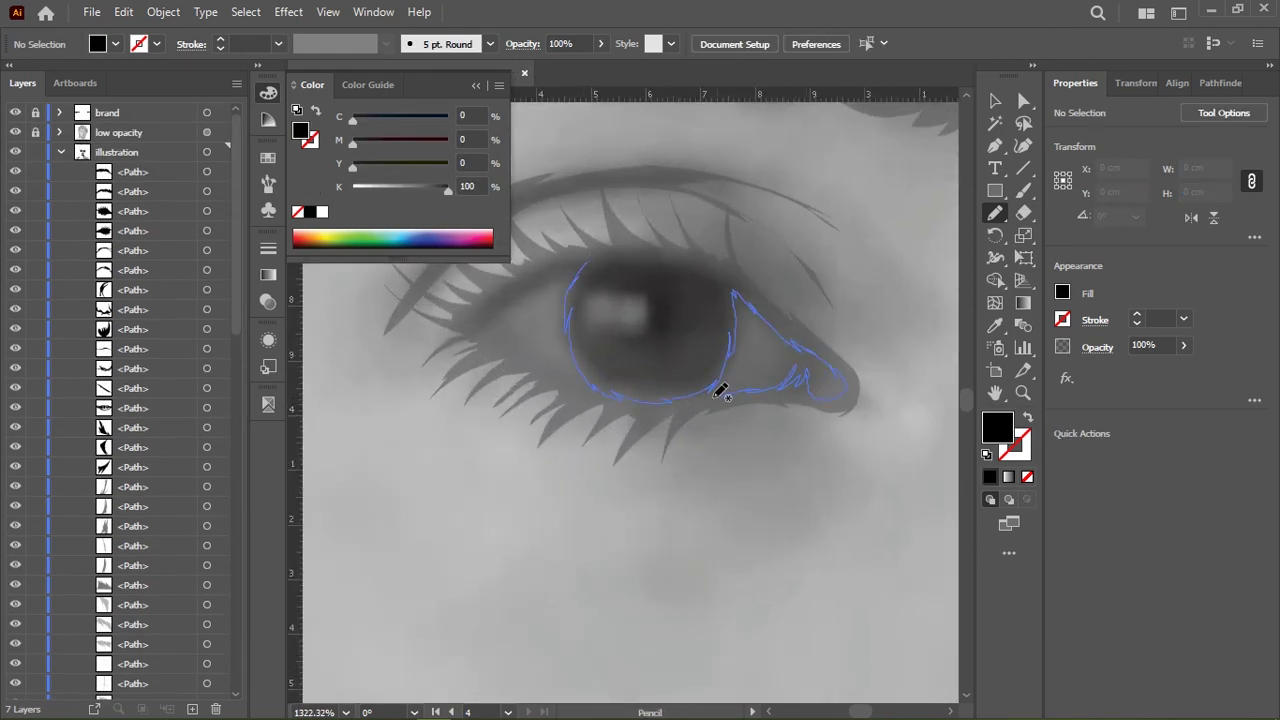
Outline the iris and eye corner, then trace lid lines around the other eye
drag(505, 303, 478, 322)
drag(608, 320, 616, 358)
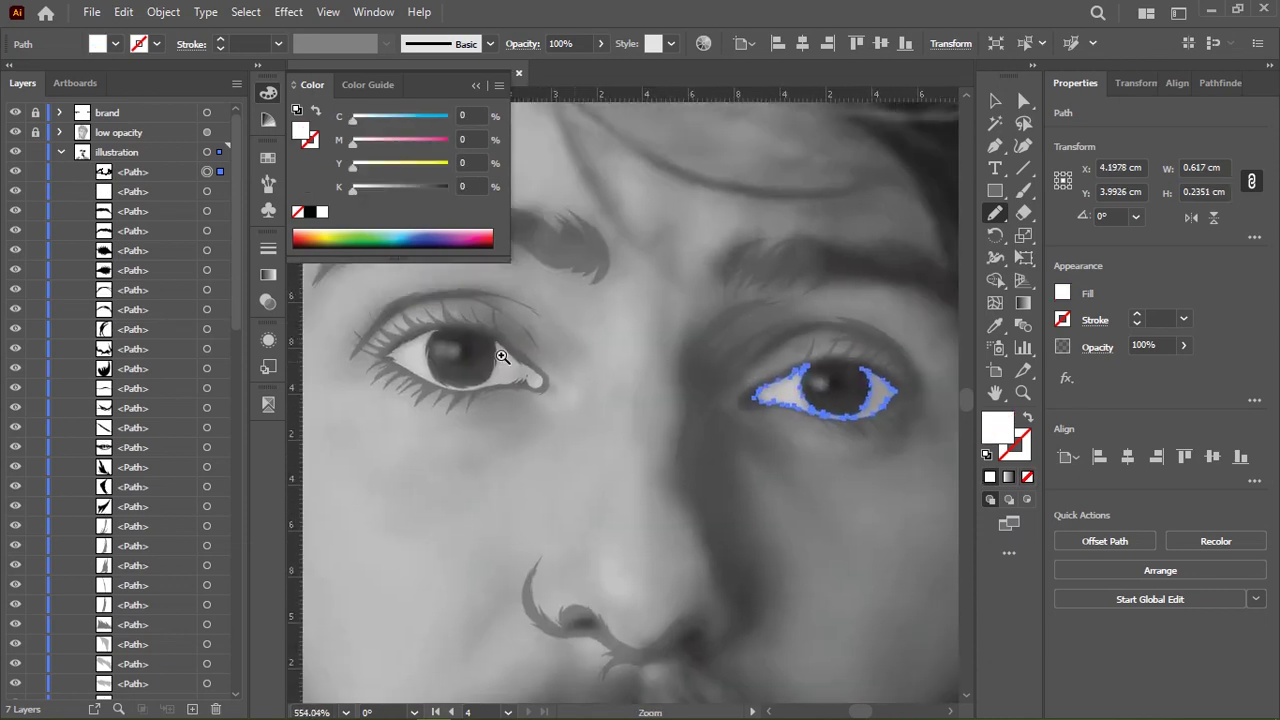
drag(478, 328, 425, 375)
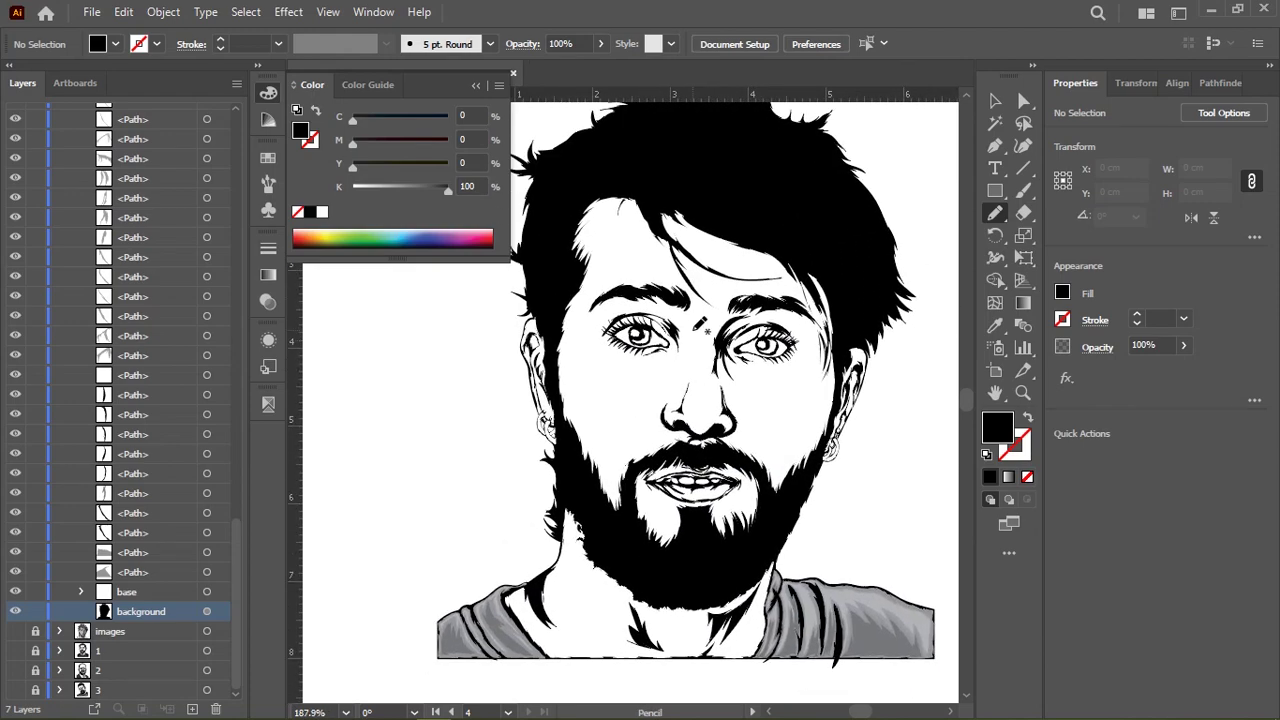
Select the white shape inside the ear and redraw its top edge
scroll(808, 330, up, 2)
scroll(614, 349, up, 4)
scroll(643, 234, up, 5)
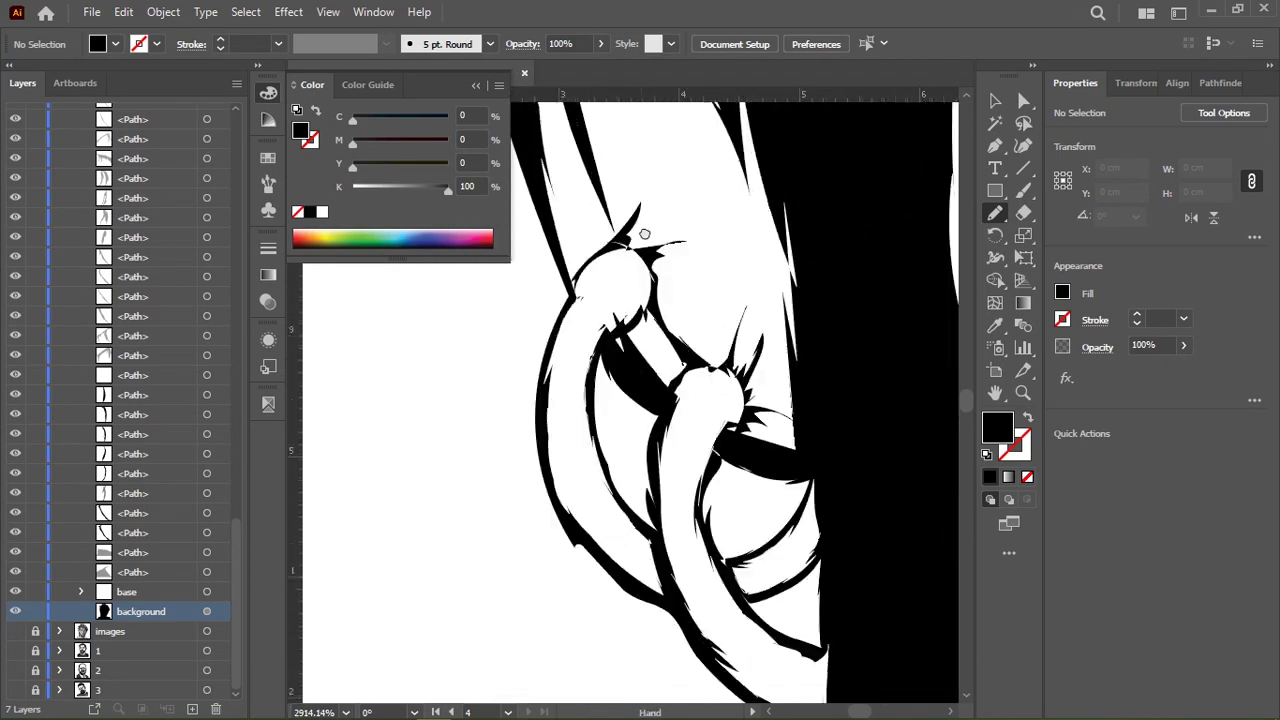
scroll(617, 300, up, 2)
click(614, 298)
scroll(578, 291, up, 3)
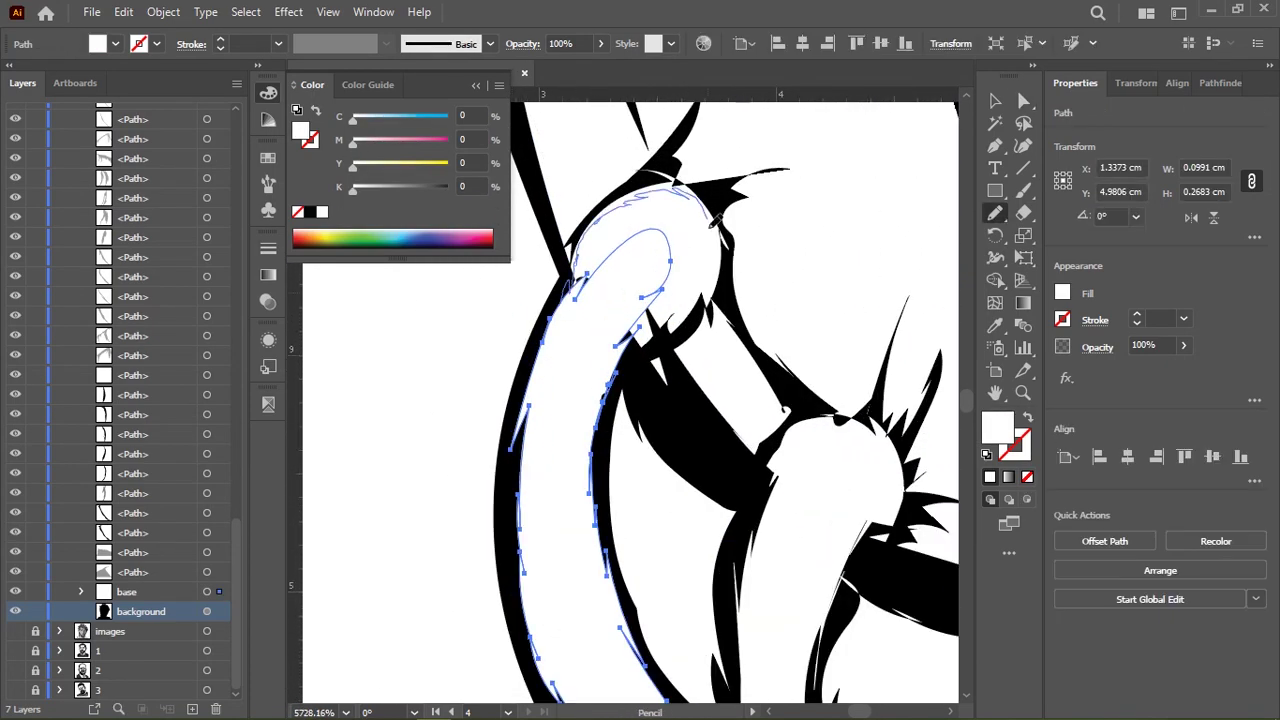
scroll(630, 345, down, 2)
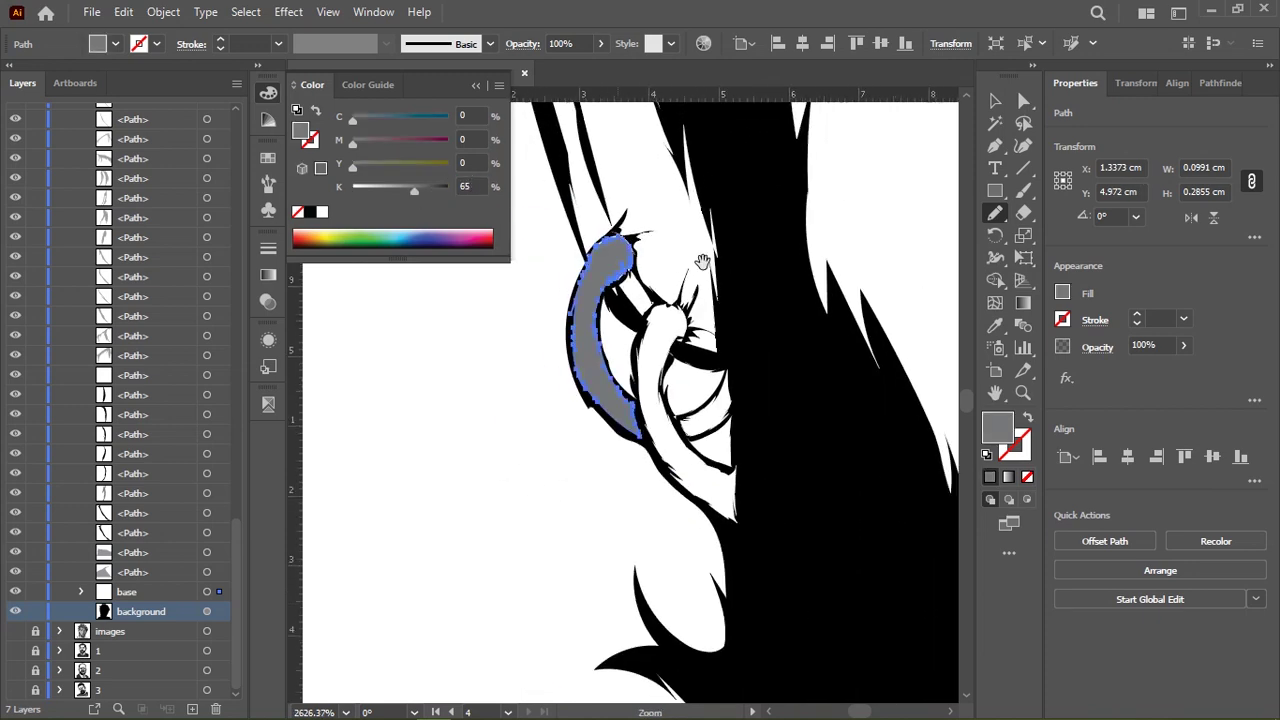
scroll(632, 328, down, 1)
scroll(632, 328, up, 3)
drag(495, 400, 688, 428)
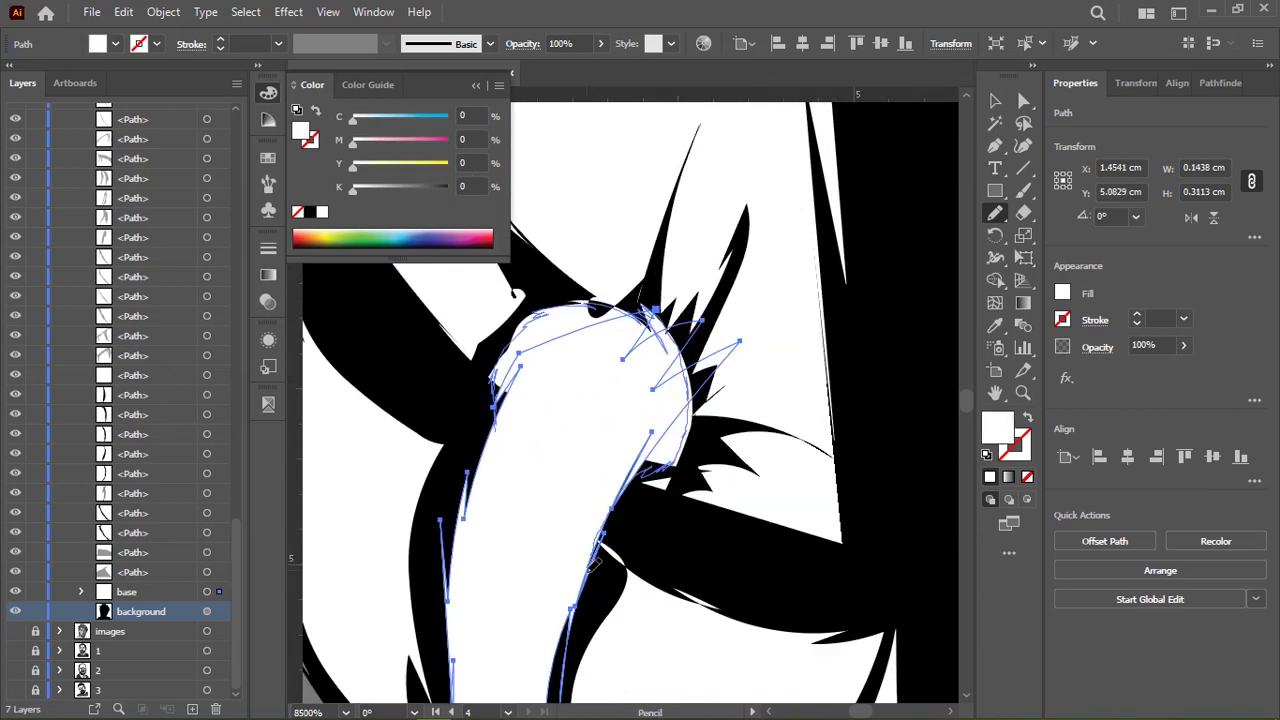
scroll(700, 400, down, 5)
scroll(790, 284, up, 5)
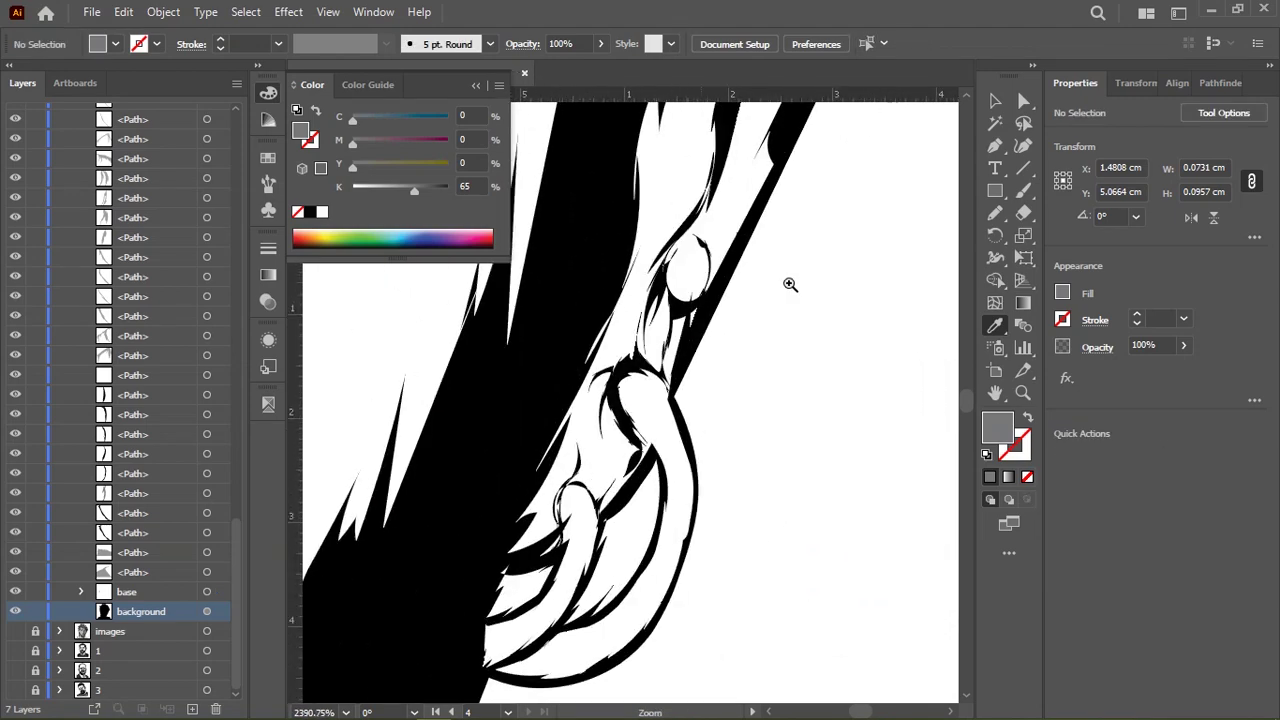
Draw a new freehand shape inside the ear and select the inner ear and strand shapes
key(n)
drag(750, 190, 700, 300)
scroll(640, 432, up, 2)
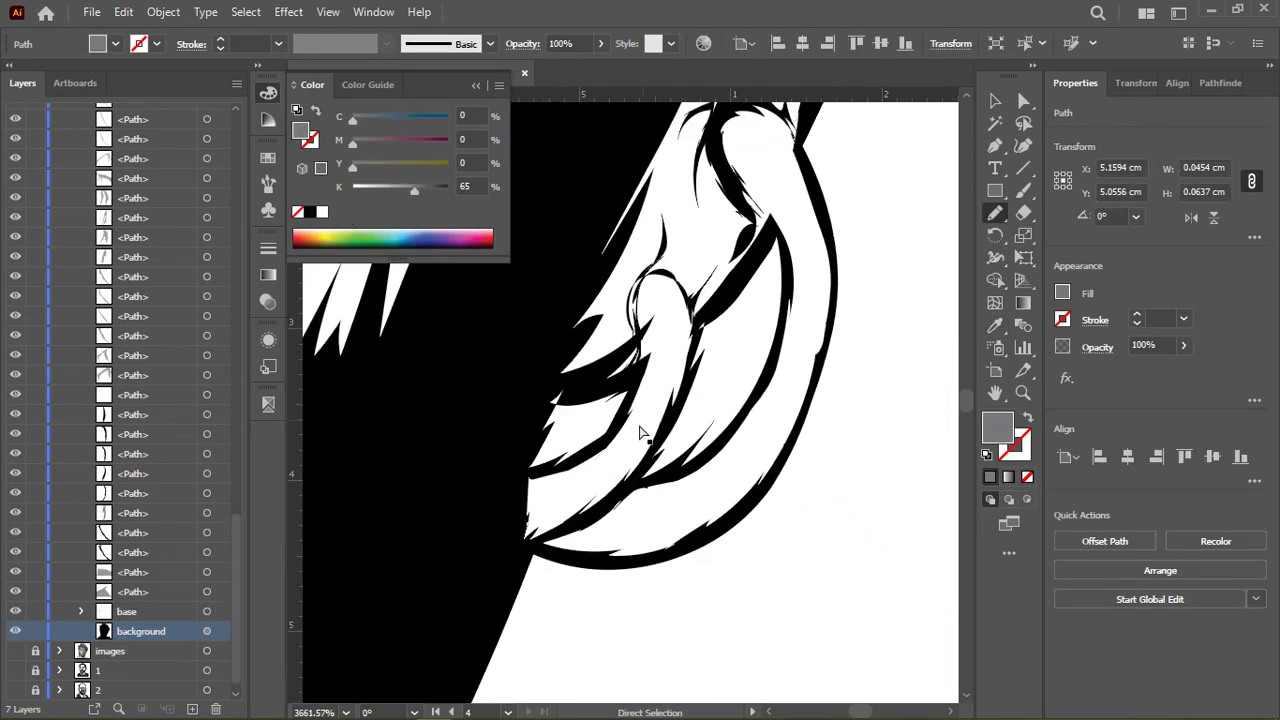
scroll(640, 432, up, 2)
ctrl+click(642, 345)
scroll(735, 255, down, 1)
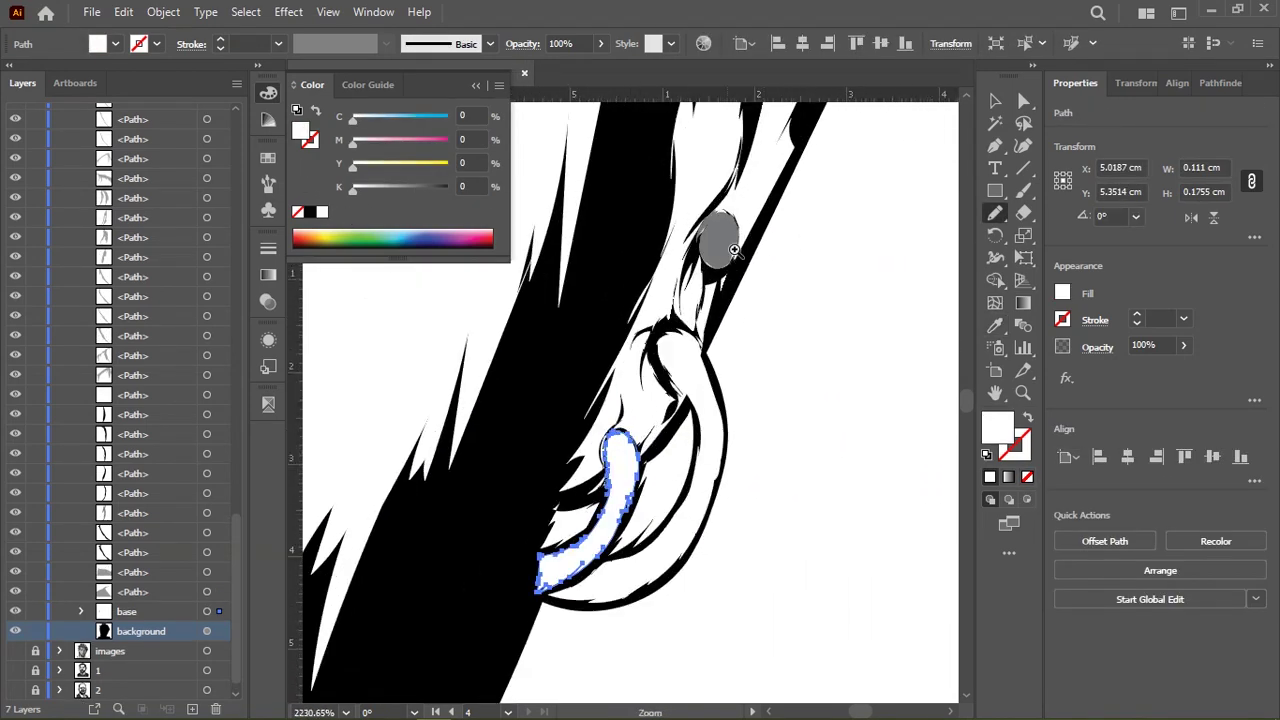
ctrl+click(781, 352)
Lighten the grey band between the black strokes to 45% black
key(i)
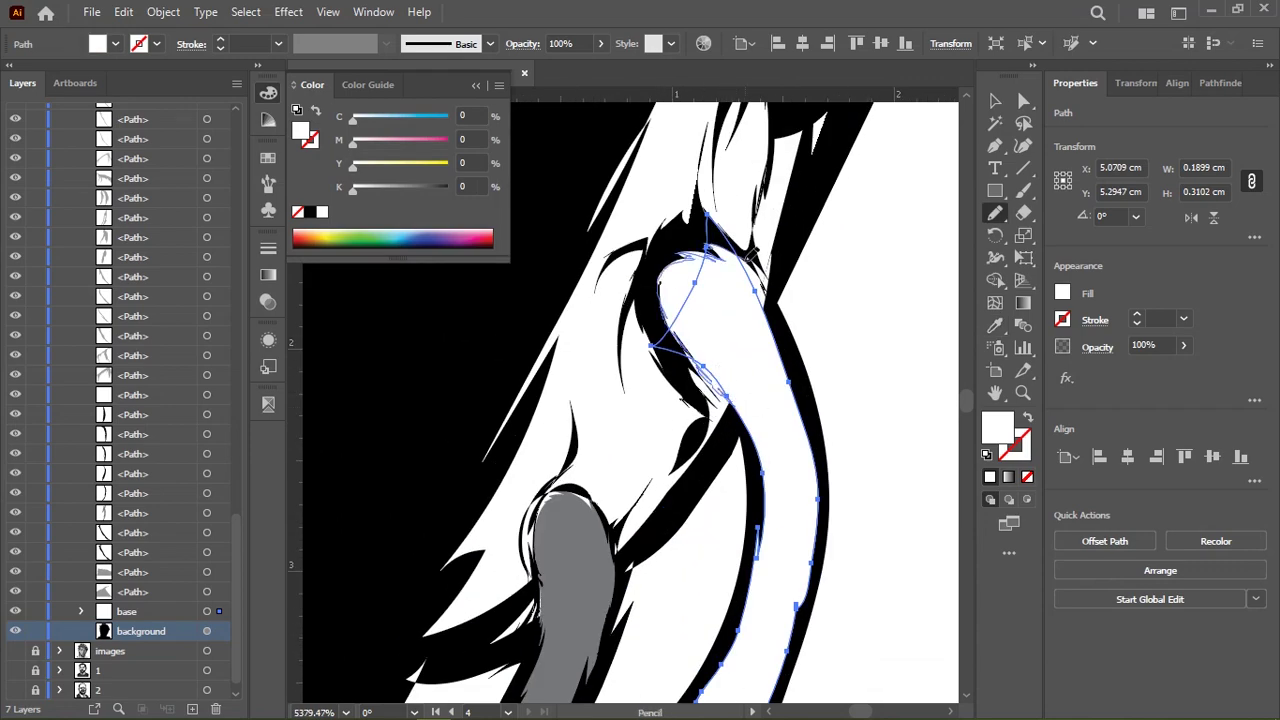
scroll(674, 411, down, 3)
scroll(674, 411, up, 3)
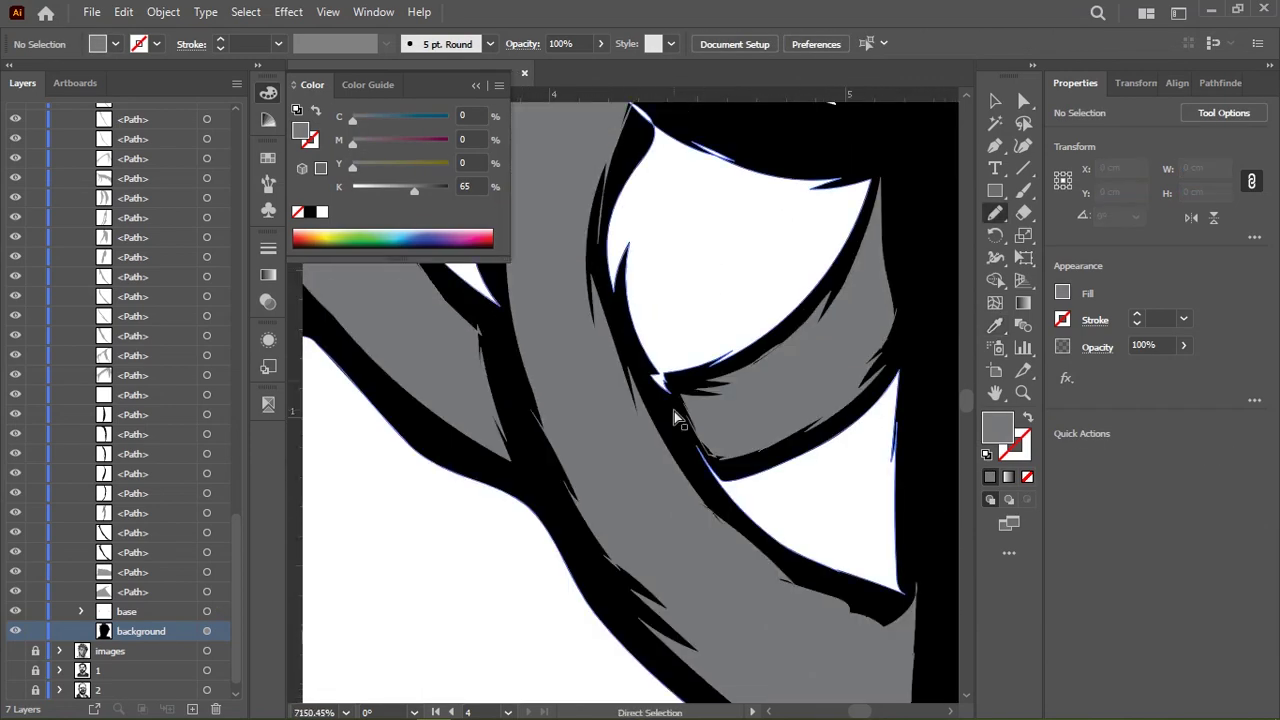
ctrl+click(698, 404)
ctrl+click(884, 210)
drag(414, 190, 395, 190)
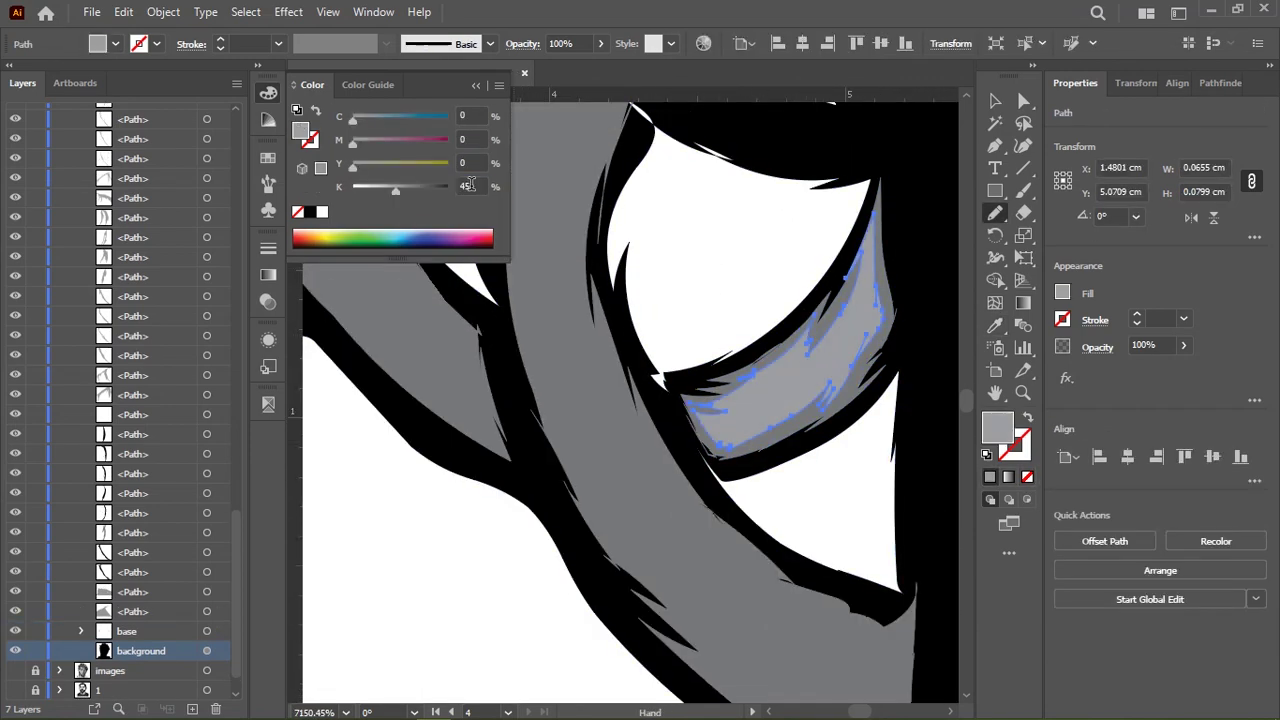
scroll(737, 371, down, 2)
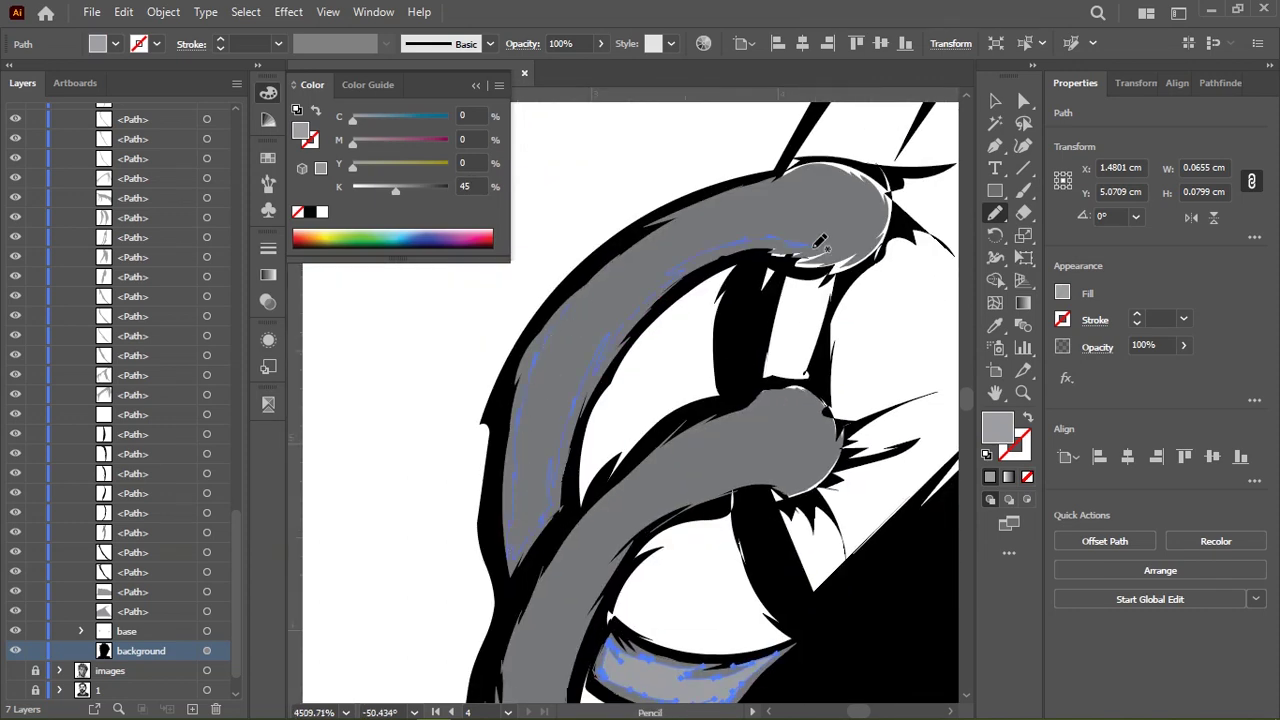
Draw a highlight along the long curved strand and select the grey oval shape
drag(560, 680, 545, 413)
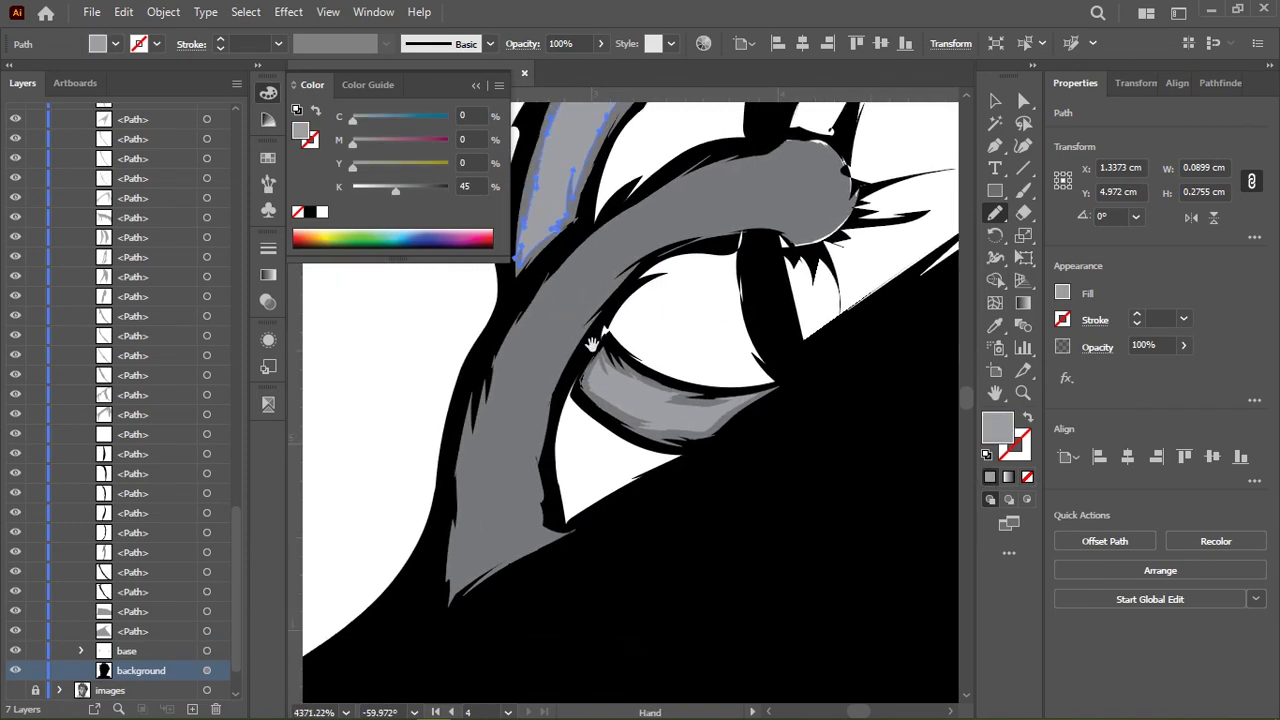
scroll(560, 400, up, 1)
scroll(790, 178, up, 1)
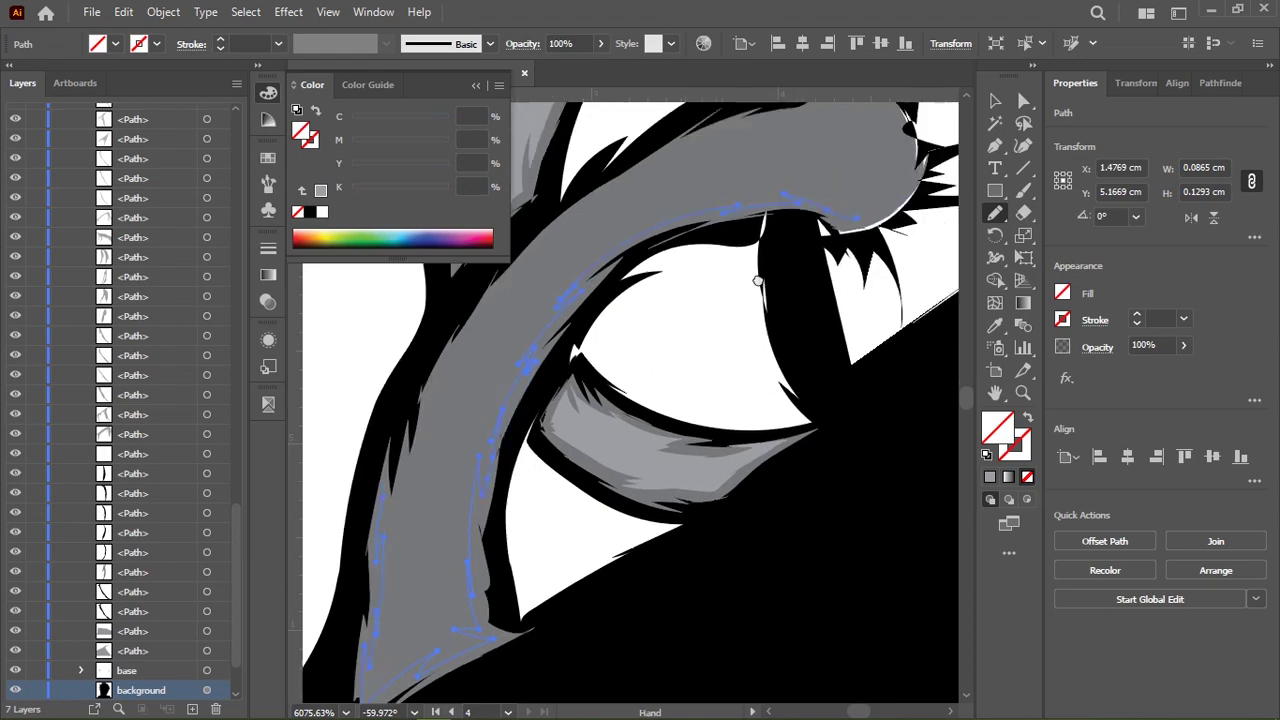
scroll(800, 185, up, 1)
drag(577, 232, 640, 228)
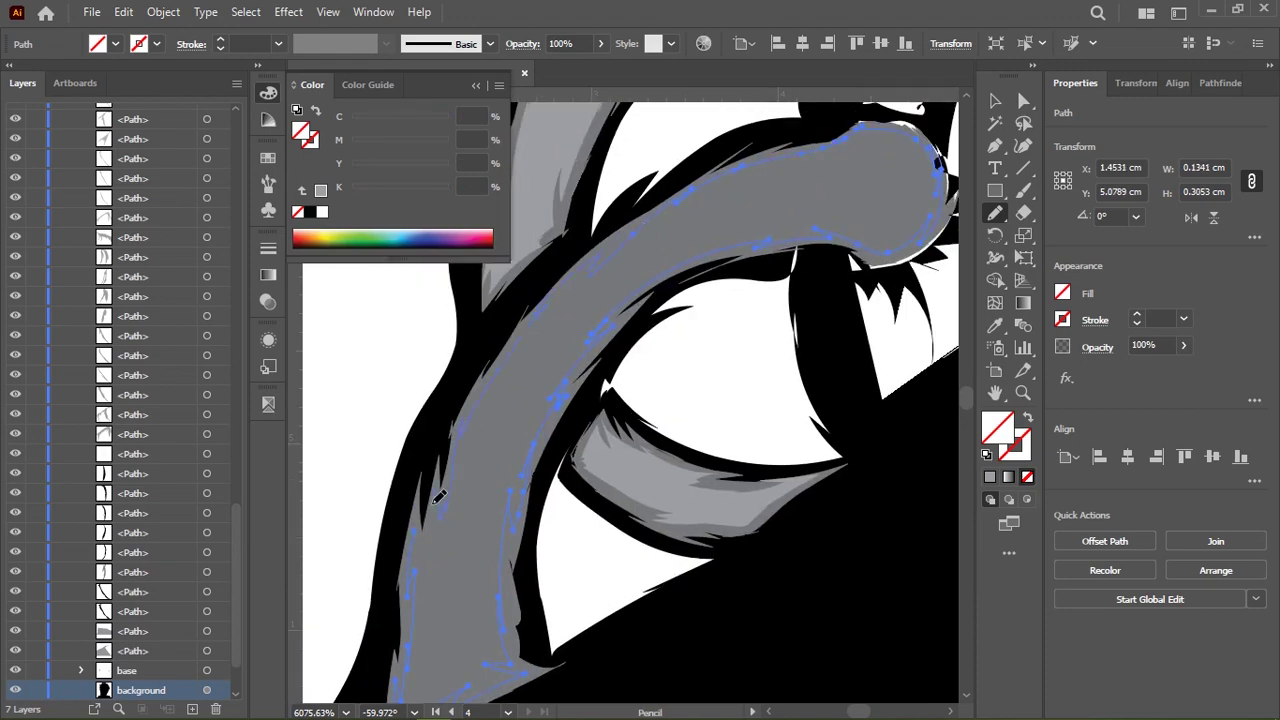
drag(666, 354, 719, 215)
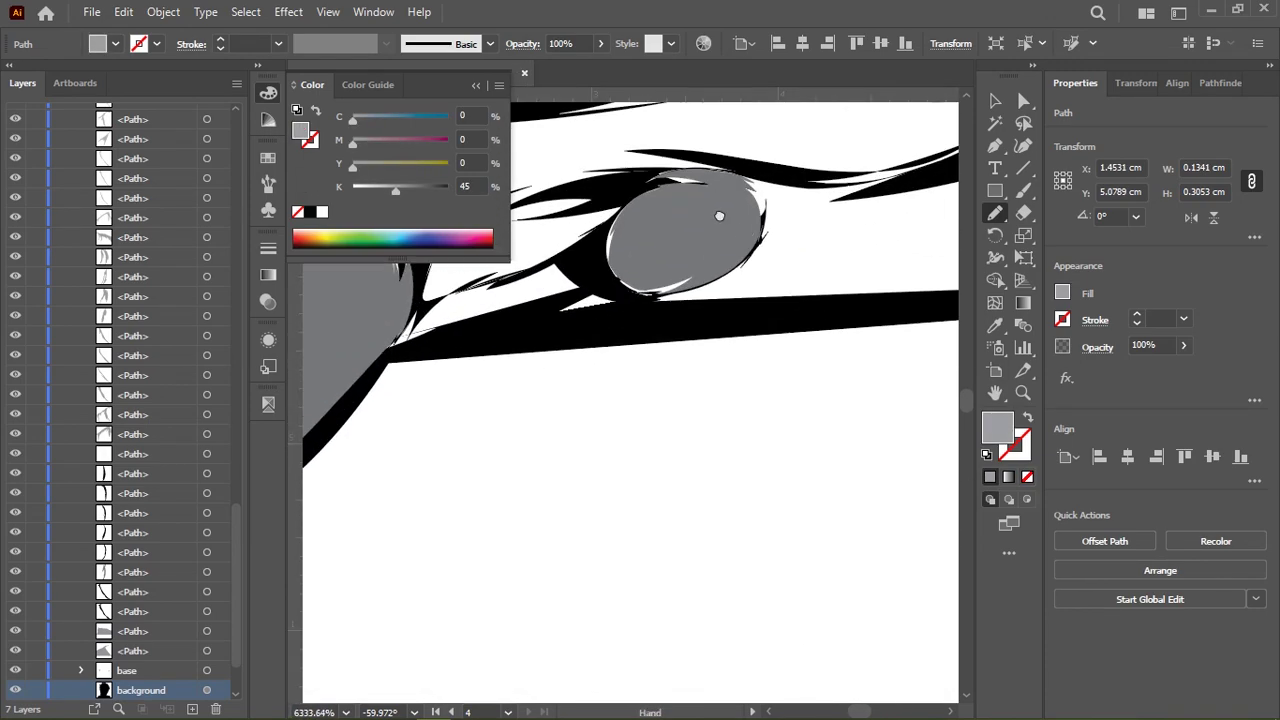
scroll(719, 215, down, 1)
ctrl+click(760, 303)
scroll(760, 303, up, 2)
Pan across the strands and reset the view with Ctrl+1 to show the portrait
scroll(783, 303, up, 1)
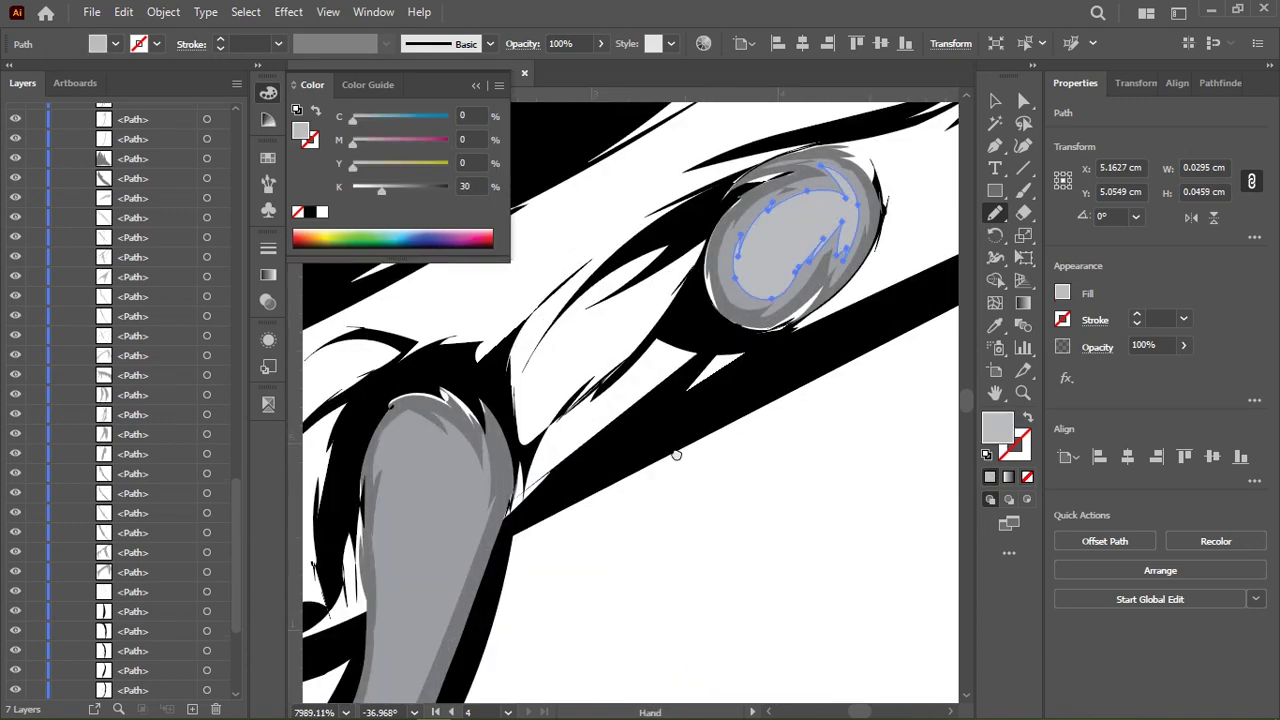
drag(851, 333, 764, 353)
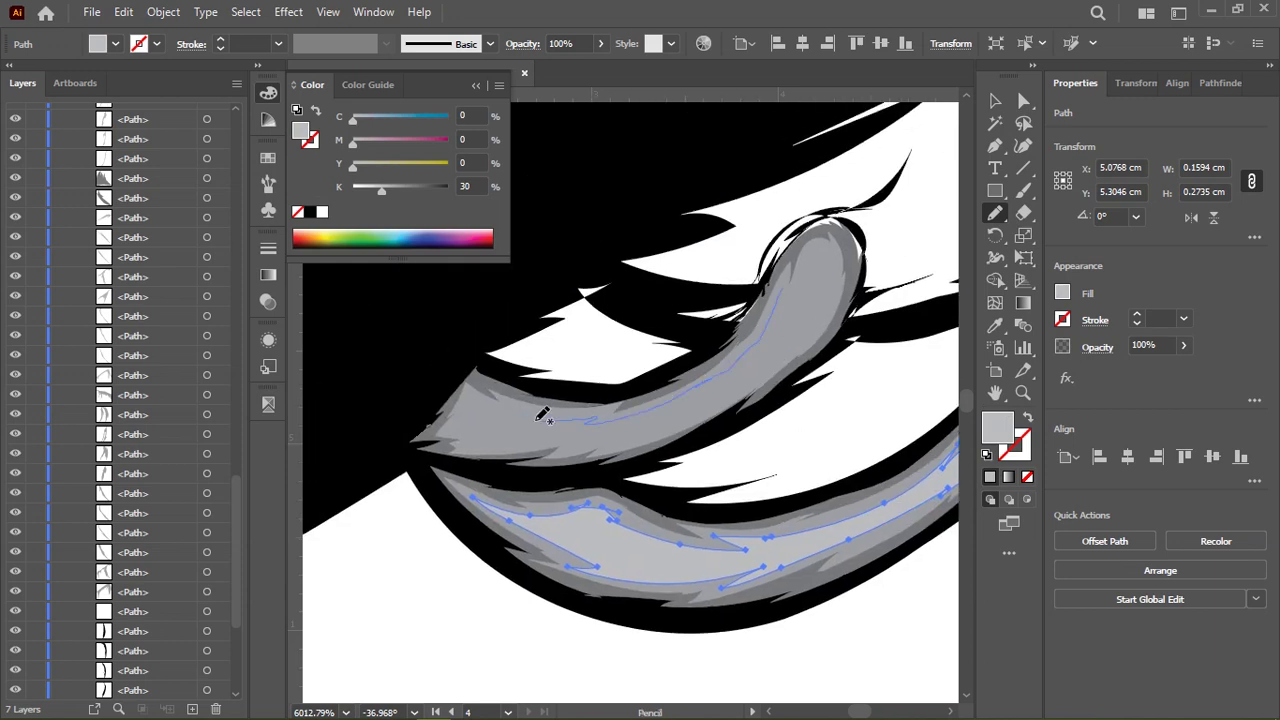
key(ctrl+1)
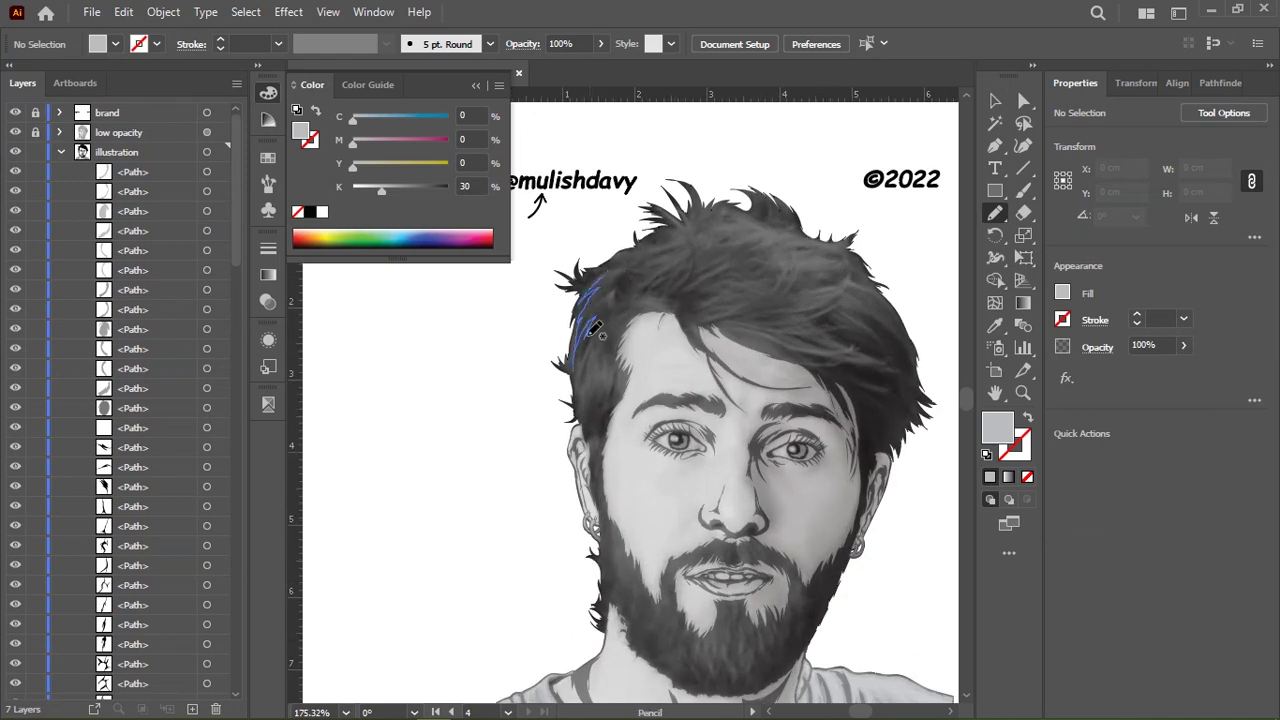
Draw dark grey strands on the hair's left side and above the forehead
mouse_move(598, 330)
mouse_down()
mouse_move(650, 262)
mouse_move(643, 400)
mouse_up()
scroll(622, 252, up, 5)
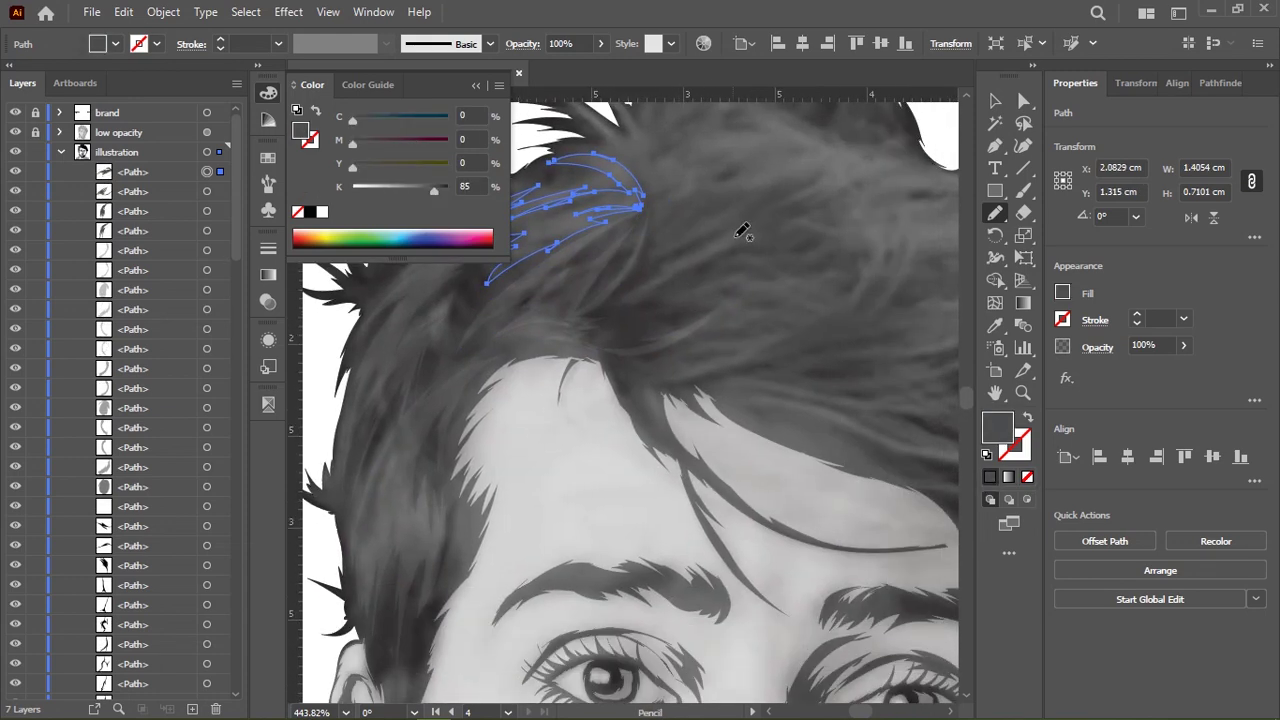
drag(743, 234, 691, 349)
drag(628, 374, 886, 242)
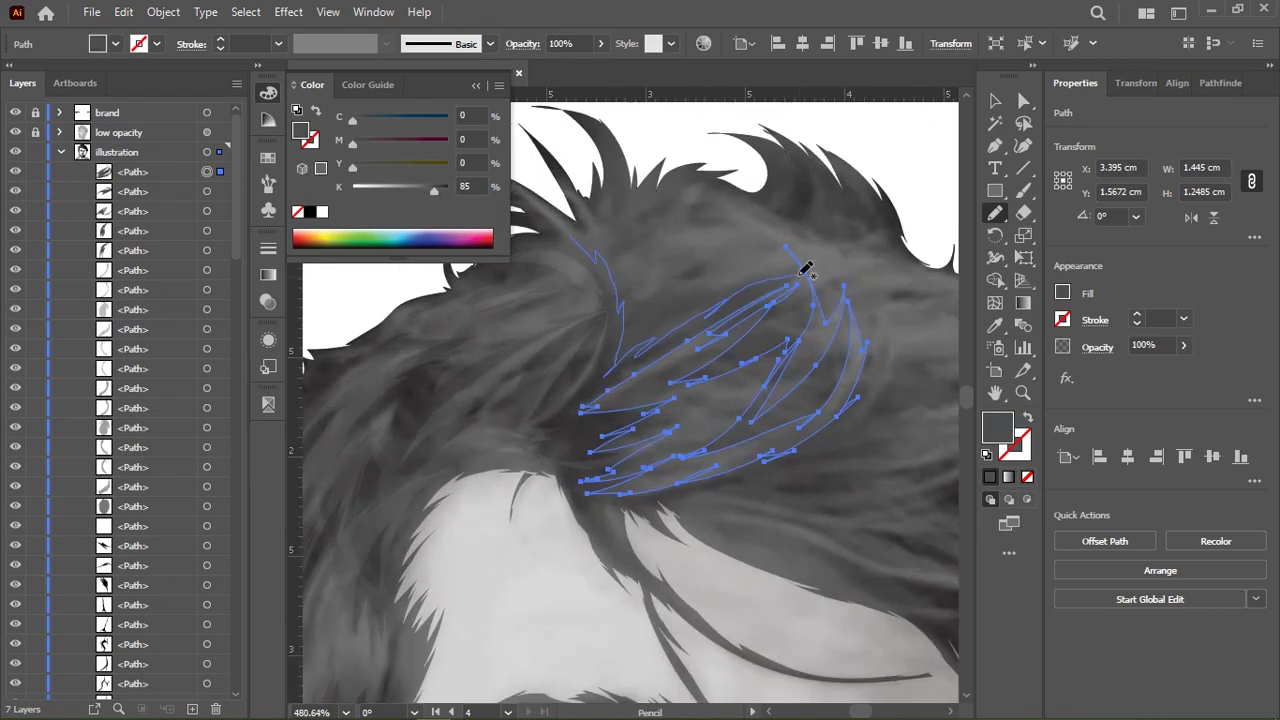
drag(801, 272, 790, 233)
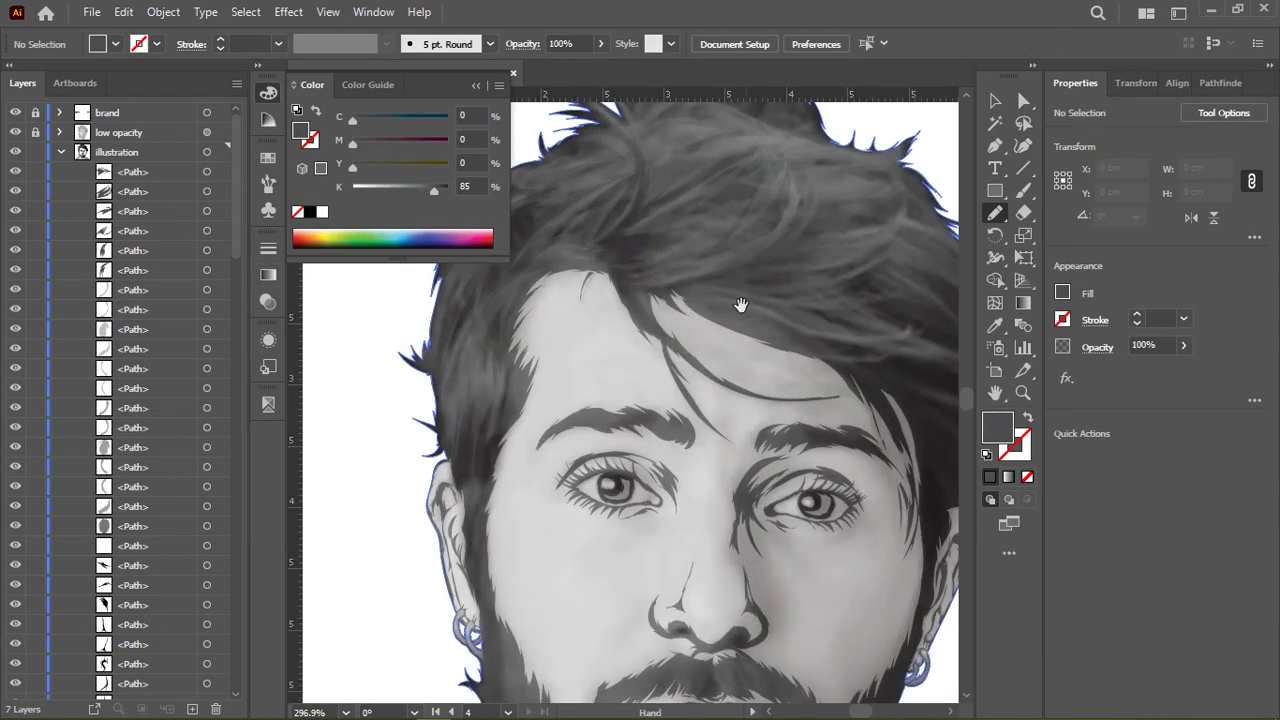
drag(612, 278, 712, 380)
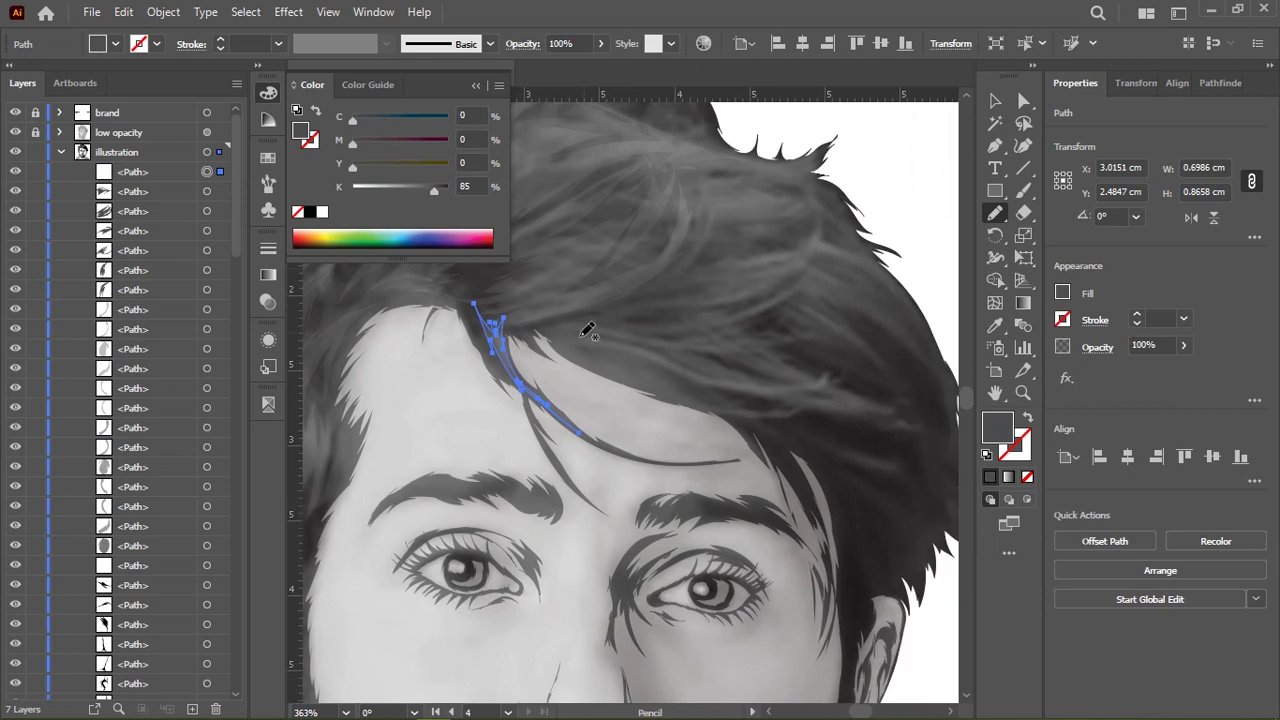
drag(586, 329, 820, 371)
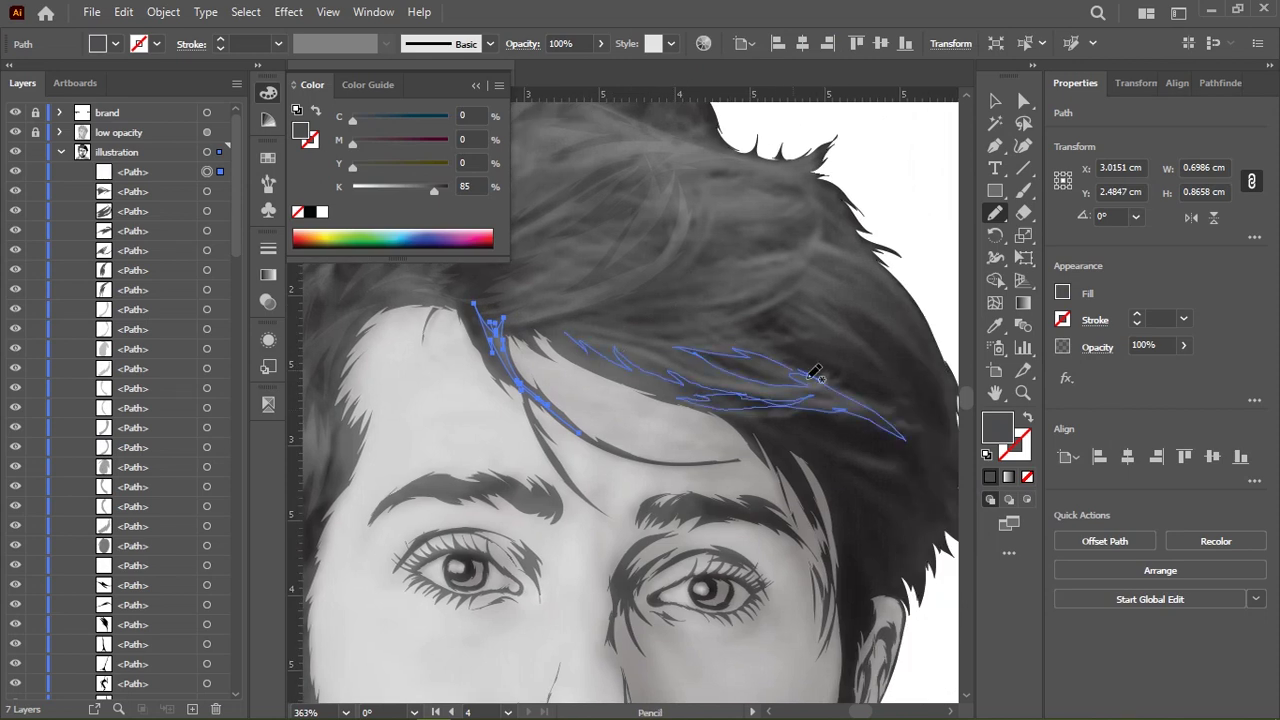
drag(708, 270, 805, 272)
Draw dark strands along the top edge of the hair
drag(711, 171, 711, 299)
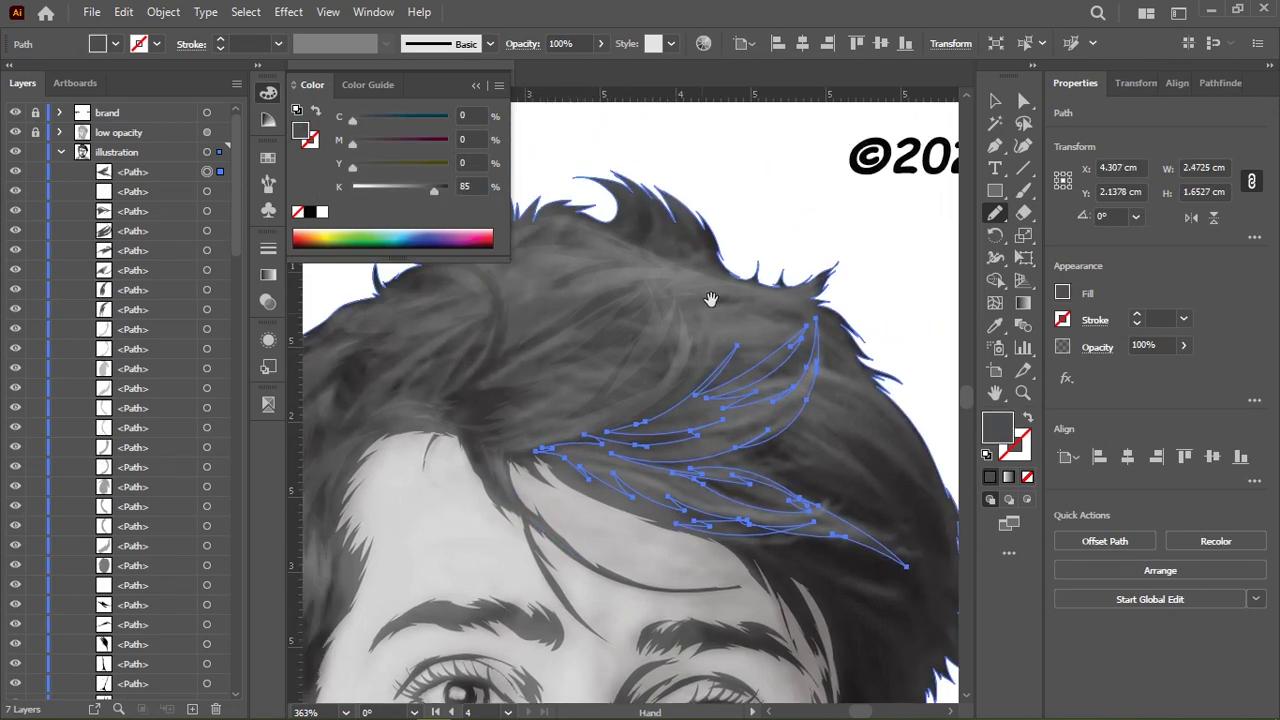
drag(630, 188, 626, 185)
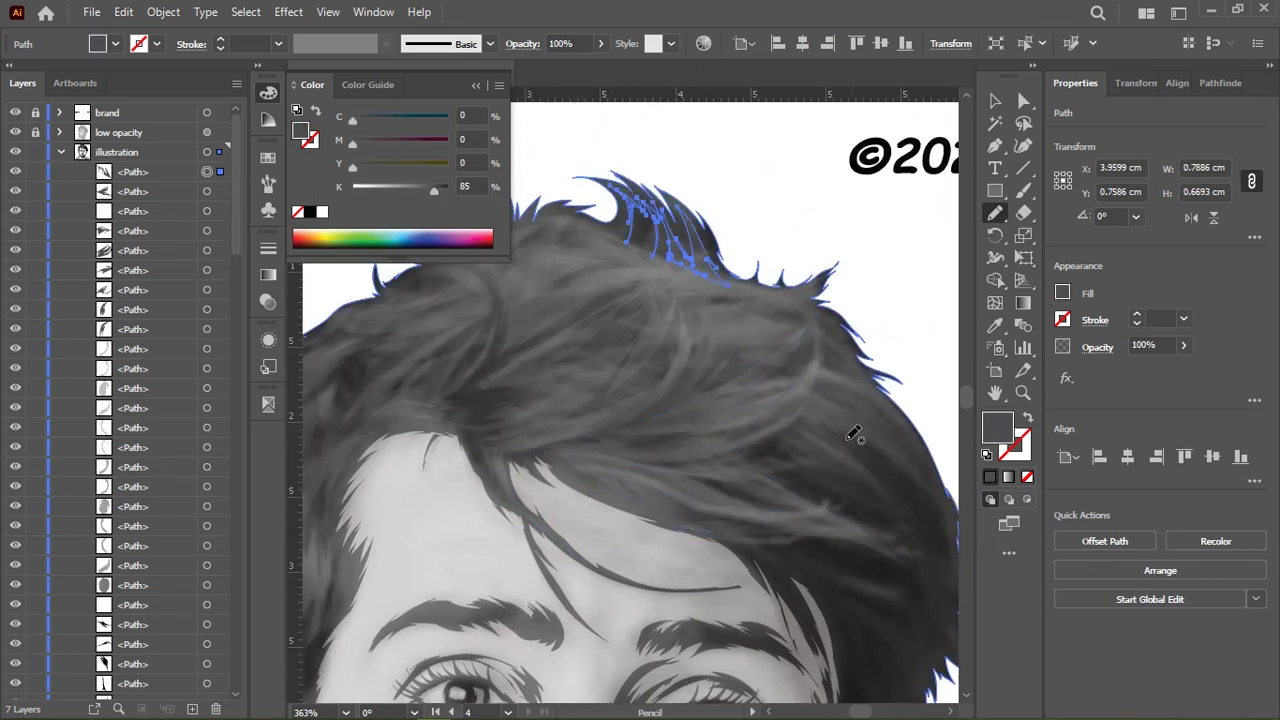
drag(779, 339, 780, 302)
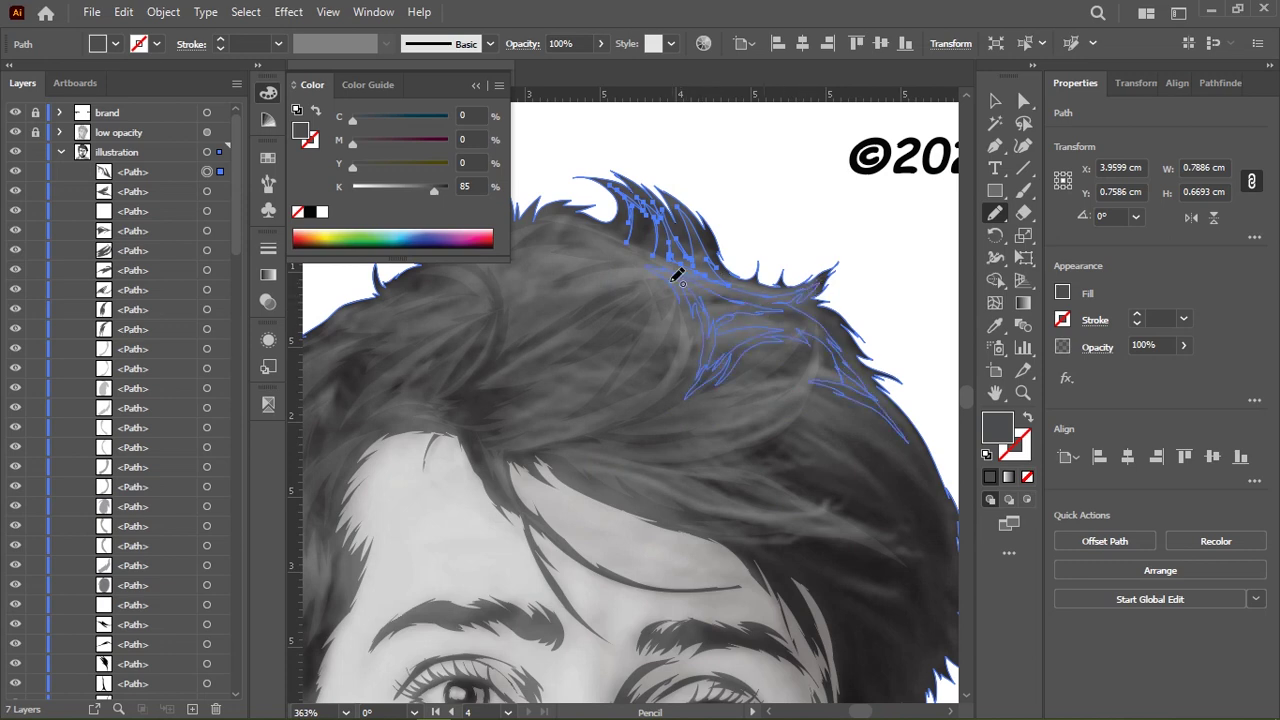
scroll(826, 434, down, 3)
scroll(740, 268, up, 3)
Draw strands along the right hair edge and near the ear, then hide the reference photo
drag(884, 452, 814, 236)
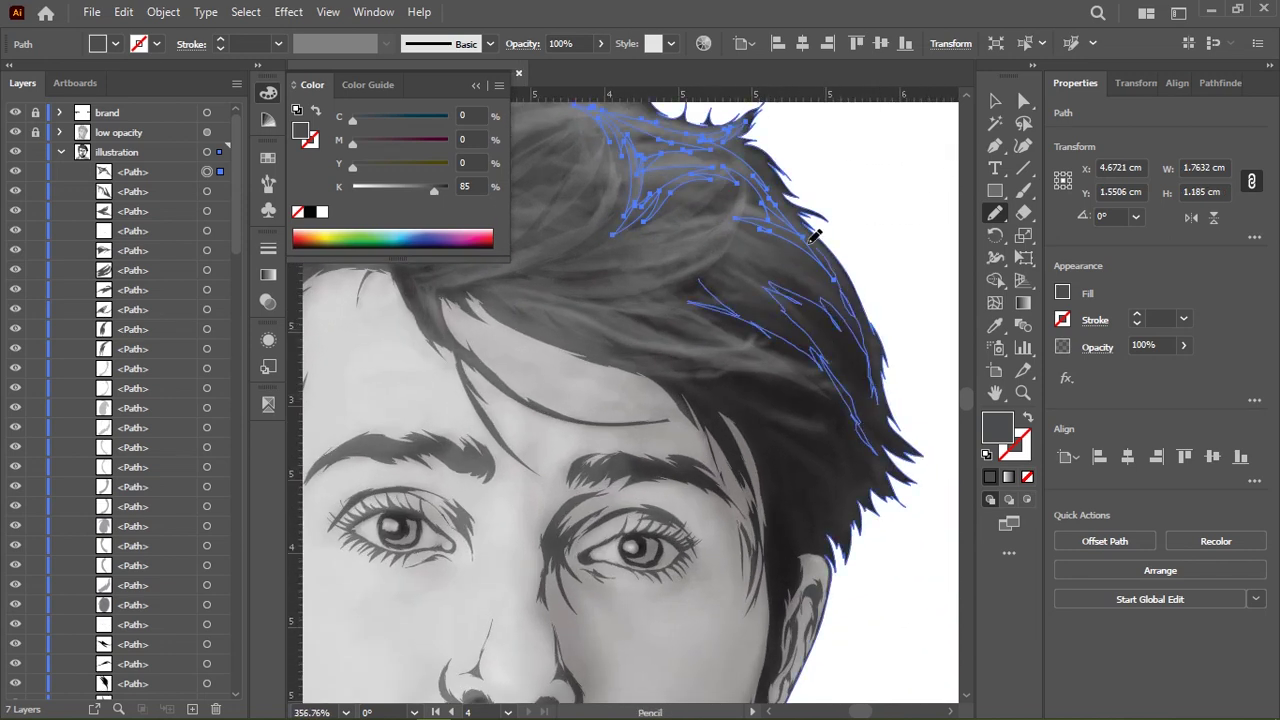
drag(790, 410, 661, 273)
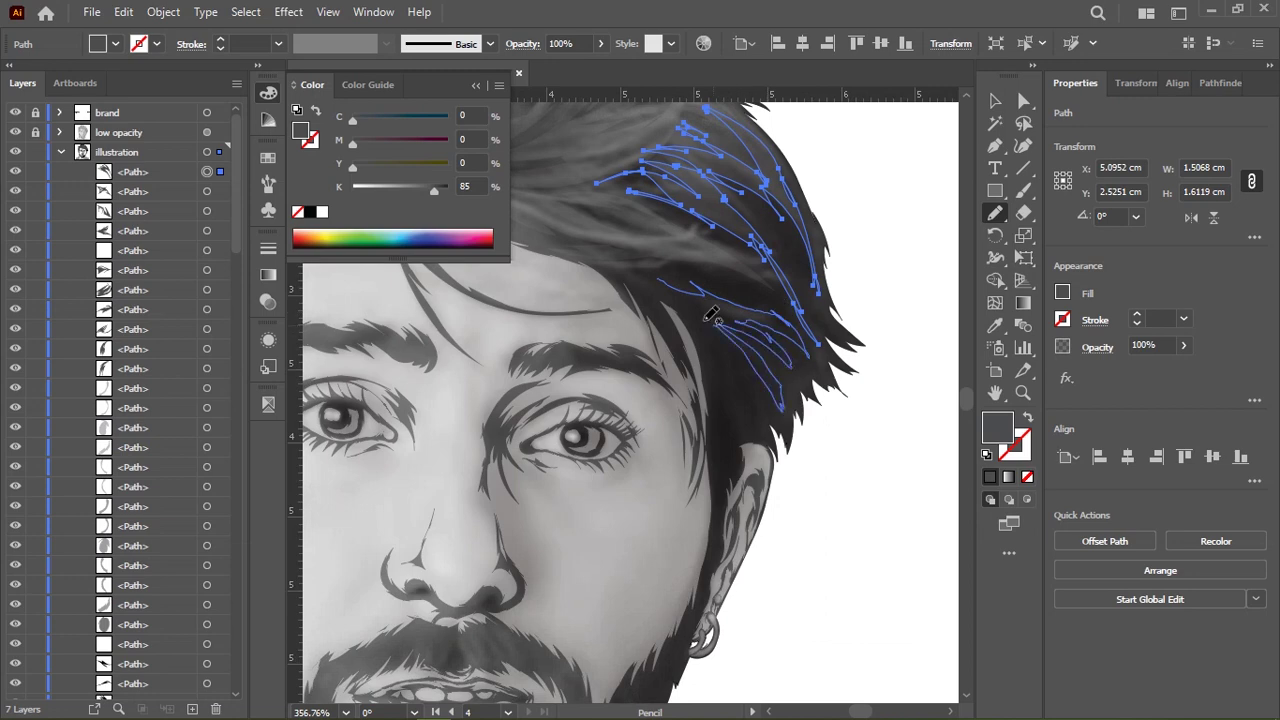
drag(727, 388, 655, 273)
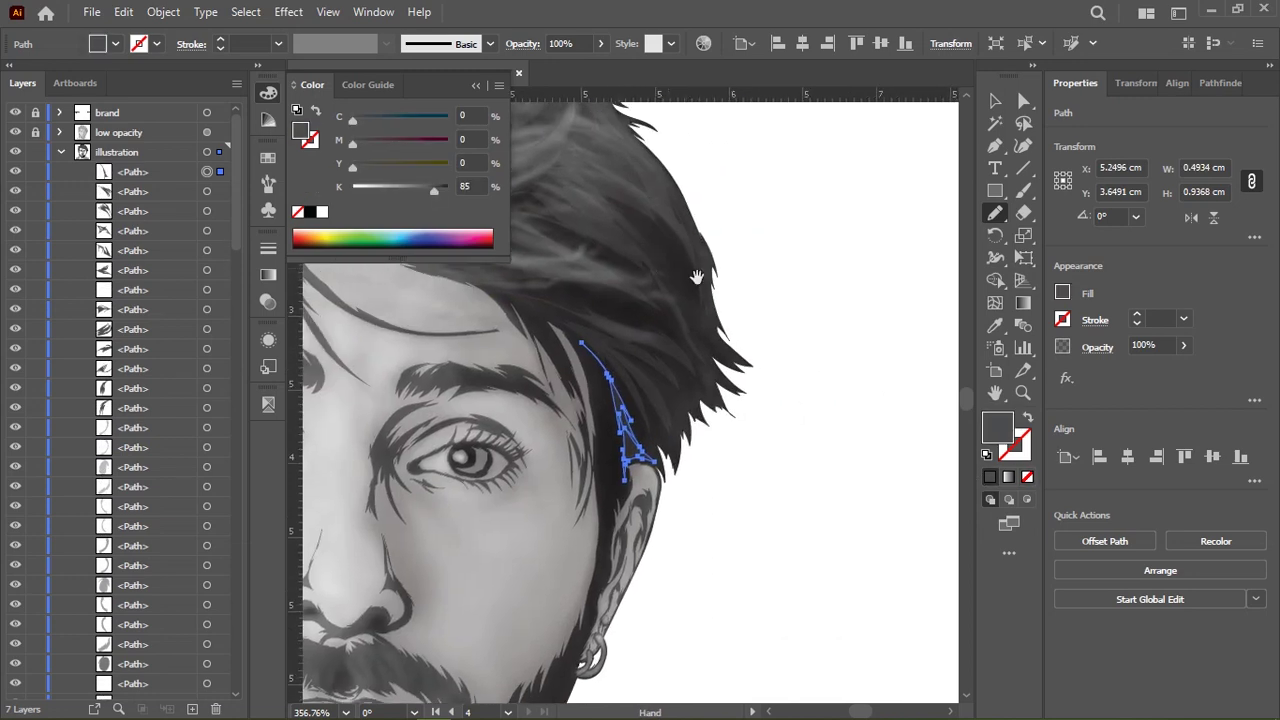
drag(730, 350, 655, 230)
scroll(657, 230, down, 3)
scroll(628, 340, down, 3)
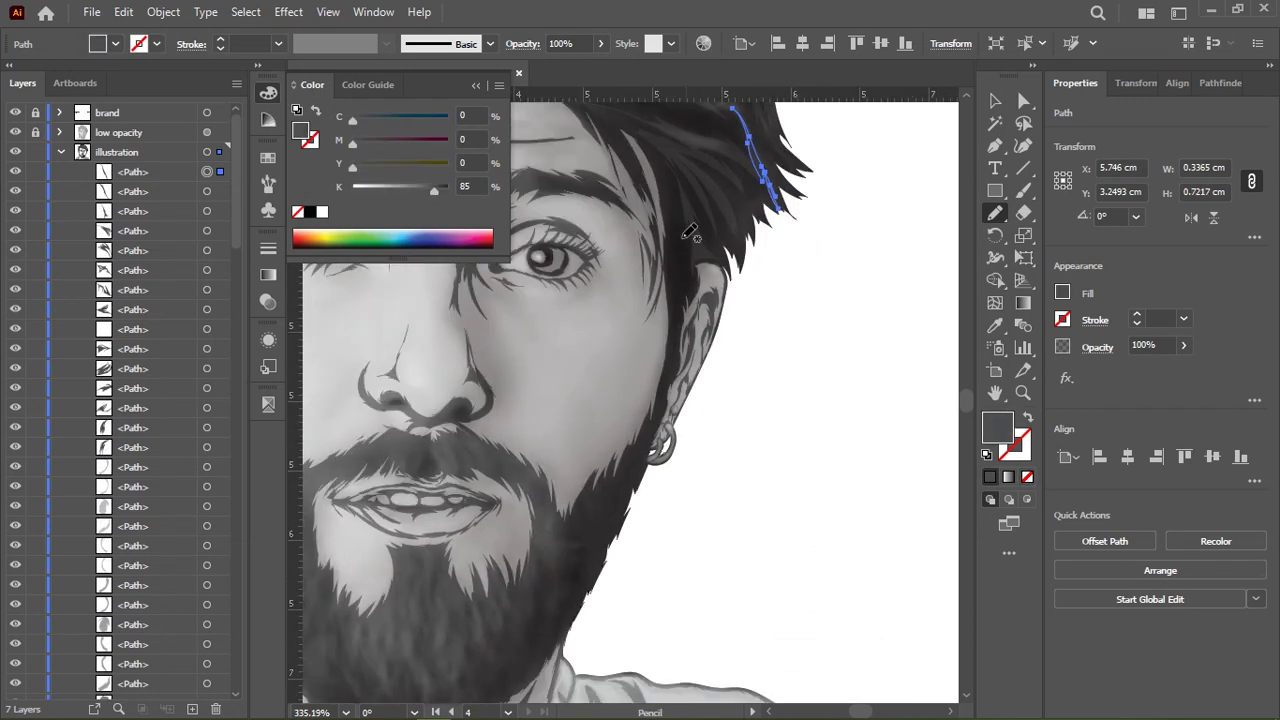
click(15, 132)
scroll(628, 340, down, 2)
Draw dark strands along three spiky hair tips at the top of the head
scroll(590, 292, up, 1)
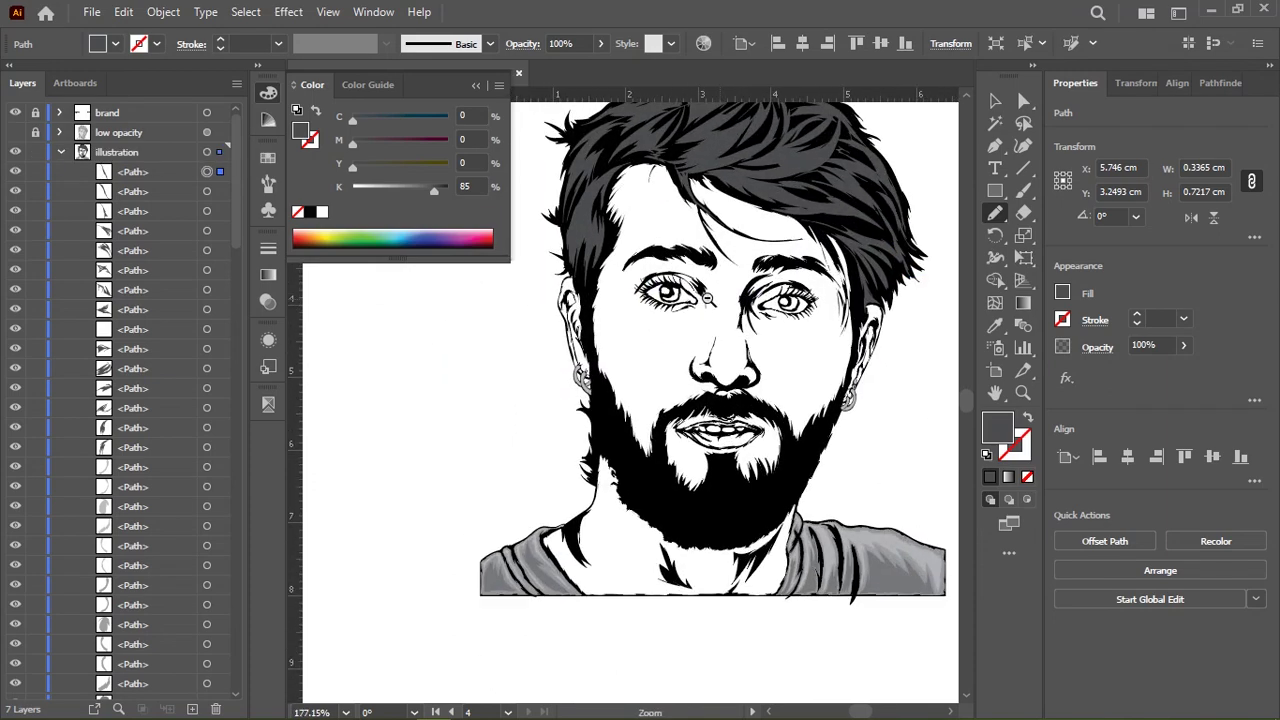
scroll(590, 292, up, 6)
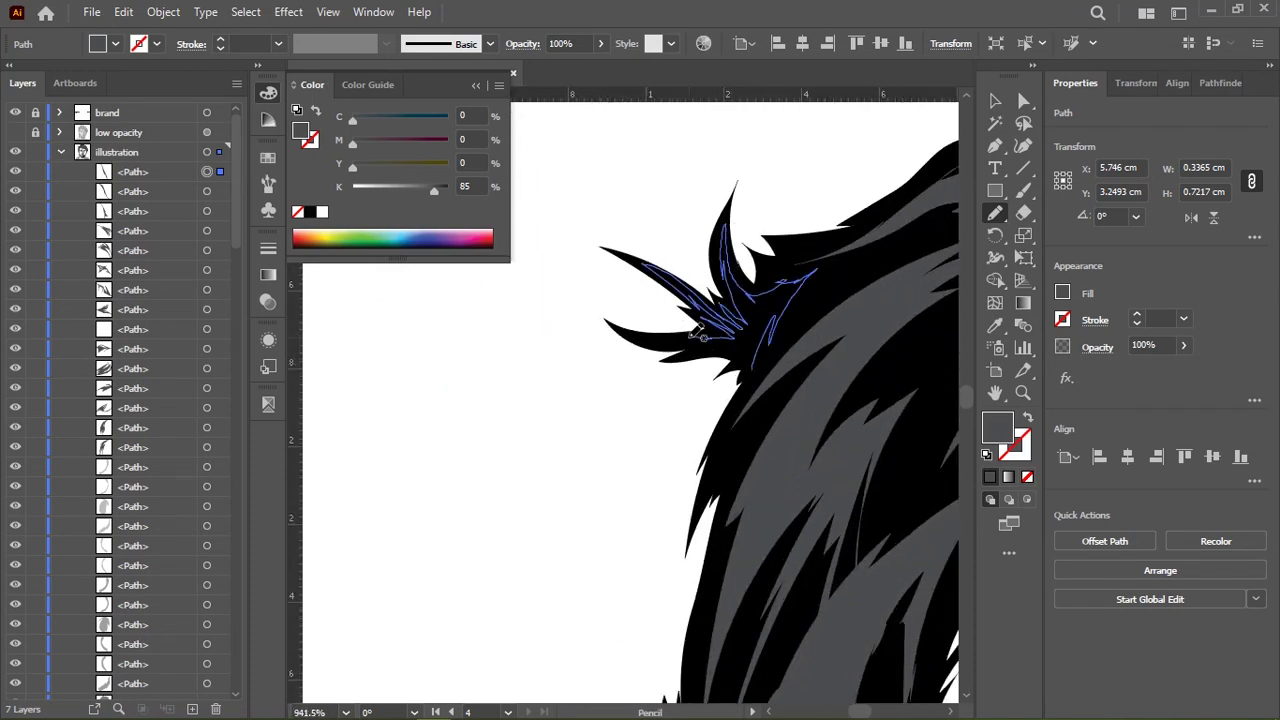
scroll(632, 385, up, 2)
drag(672, 342, 664, 550)
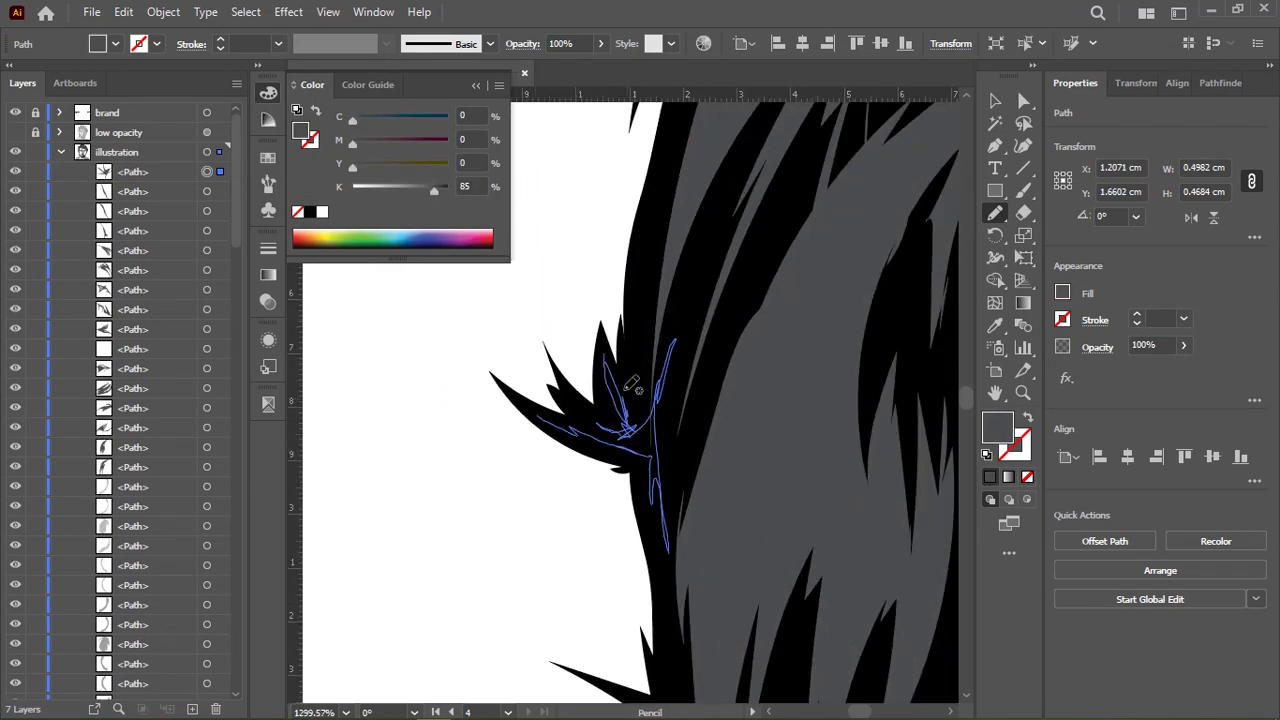
scroll(630, 410, down, 2)
scroll(630, 410, up, 1)
scroll(630, 415, up, 1)
drag(590, 327, 635, 418)
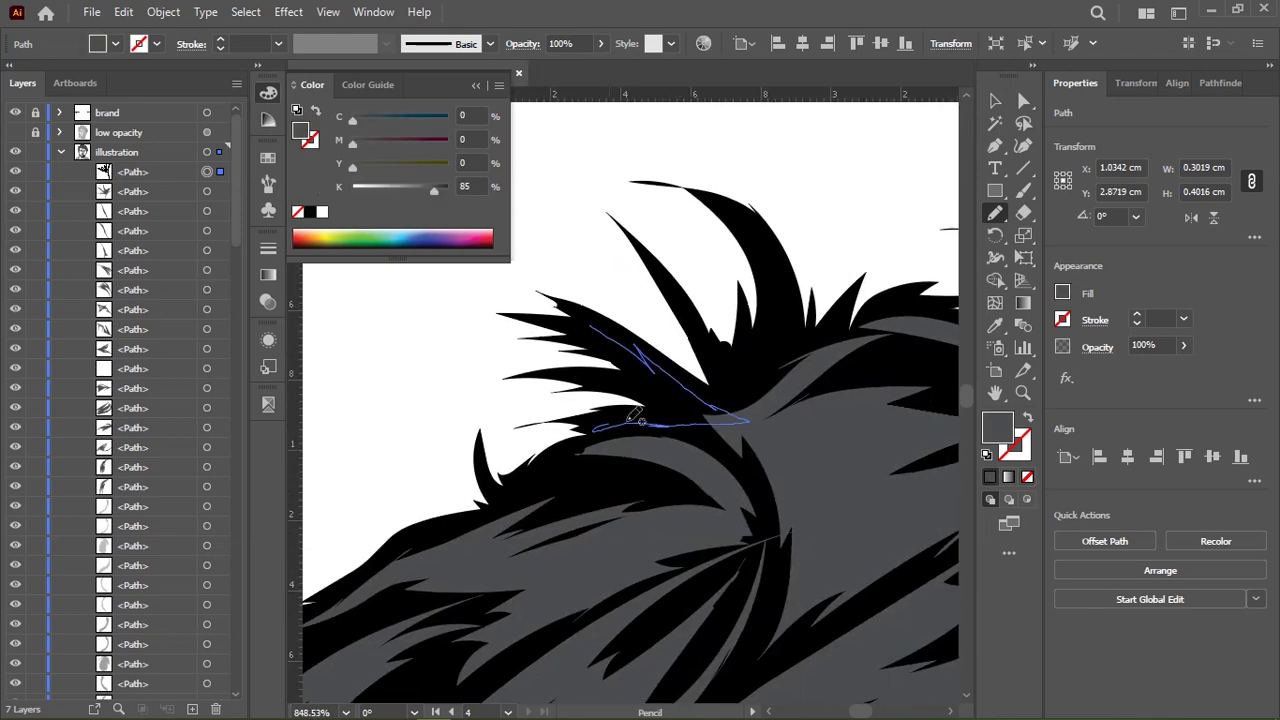
drag(728, 424, 735, 400)
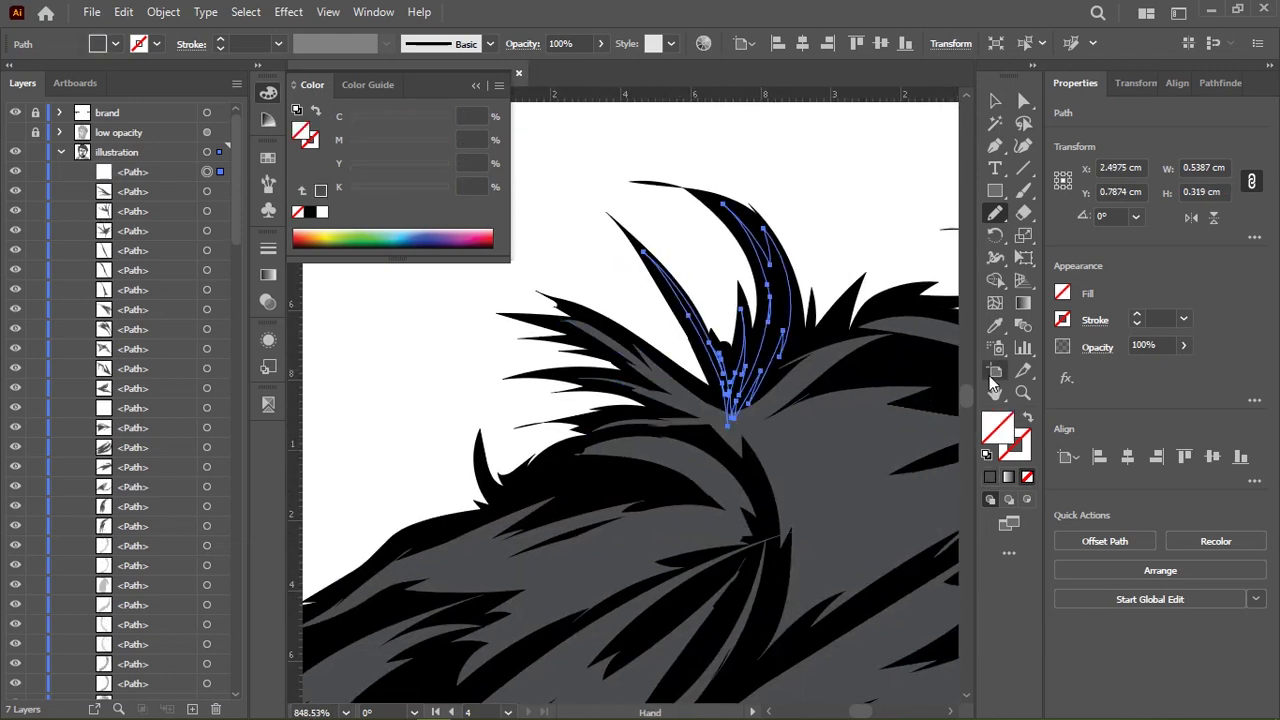
Deselect and fit the whole portrait in view with Ctrl+0
key(ctrl+shift+a)
key(ctrl+0)
scroll(676, 318, down, 3)
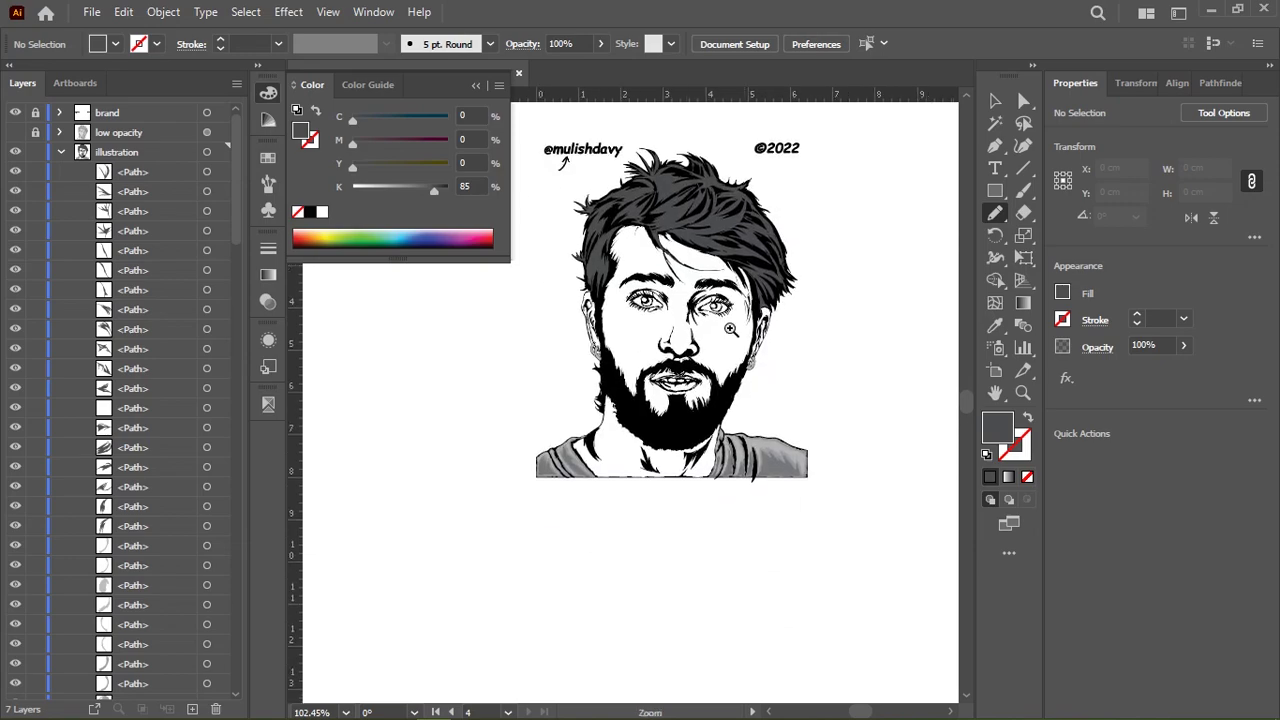
alt+scroll(676, 318, up, 2)
alt+scroll(650, 340, down, 1)
alt+scroll(637, 370, up, 4)
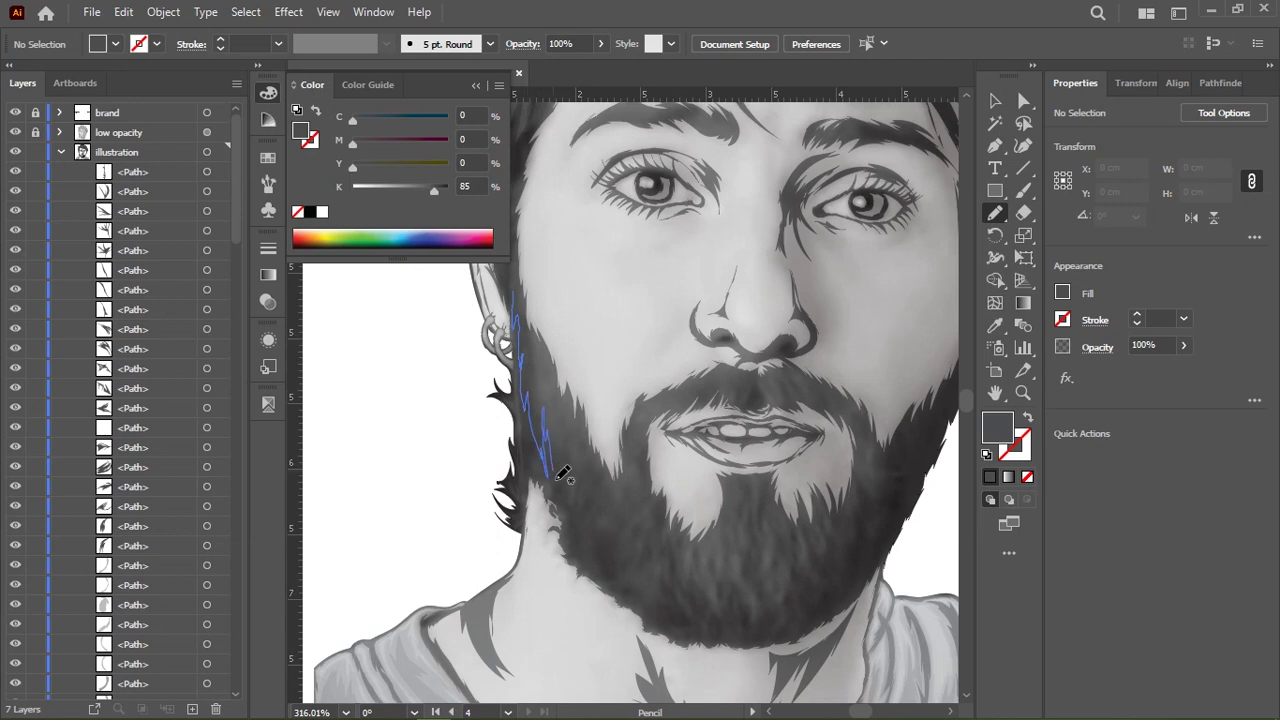
Draw grey pencil strands along the beard edge and down through the chin beard
mouse_move(563, 472)
mouse_down()
mouse_move(700, 608)
mouse_move(628, 527)
mouse_up()
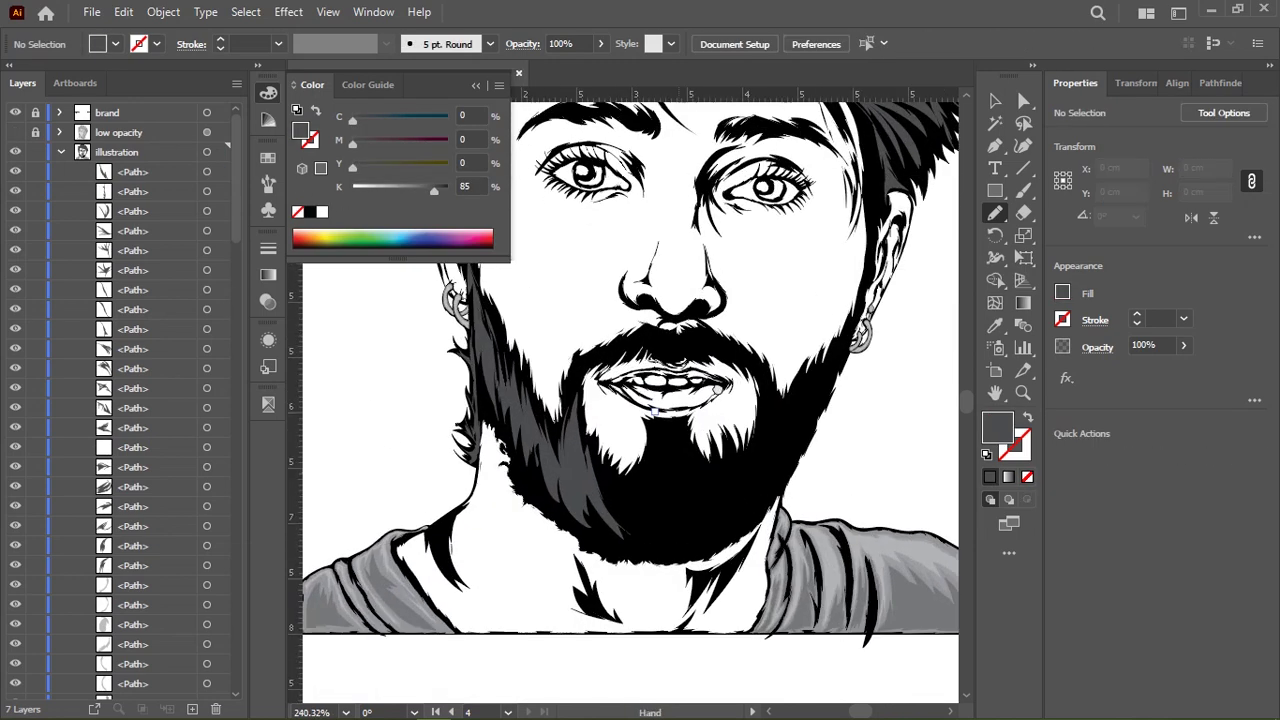
drag(735, 392, 674, 336)
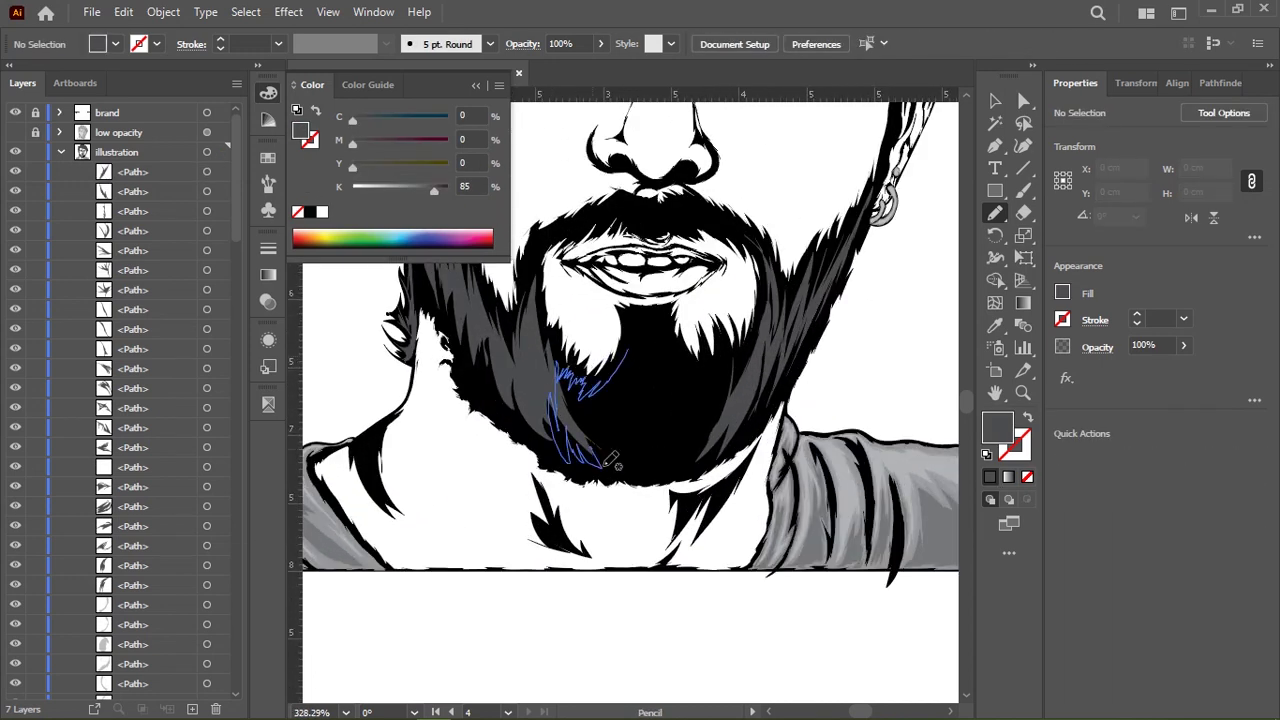
drag(578, 382, 637, 467)
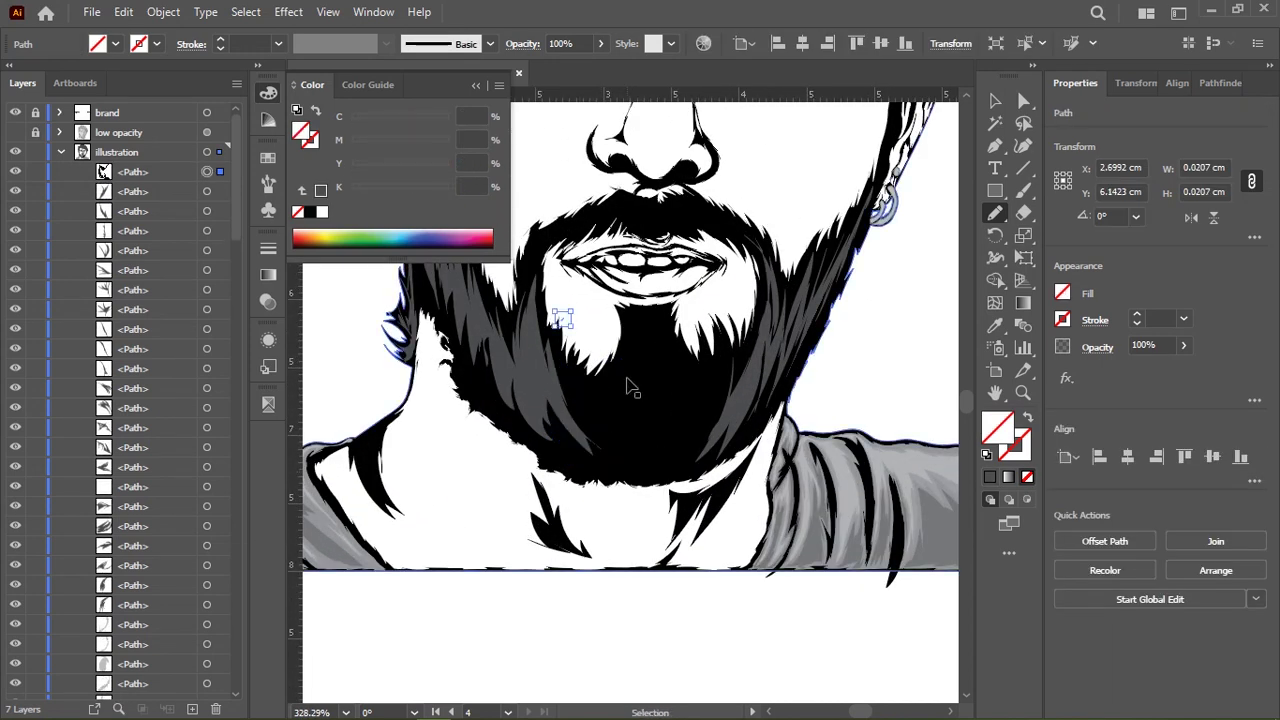
drag(615, 393, 647, 332)
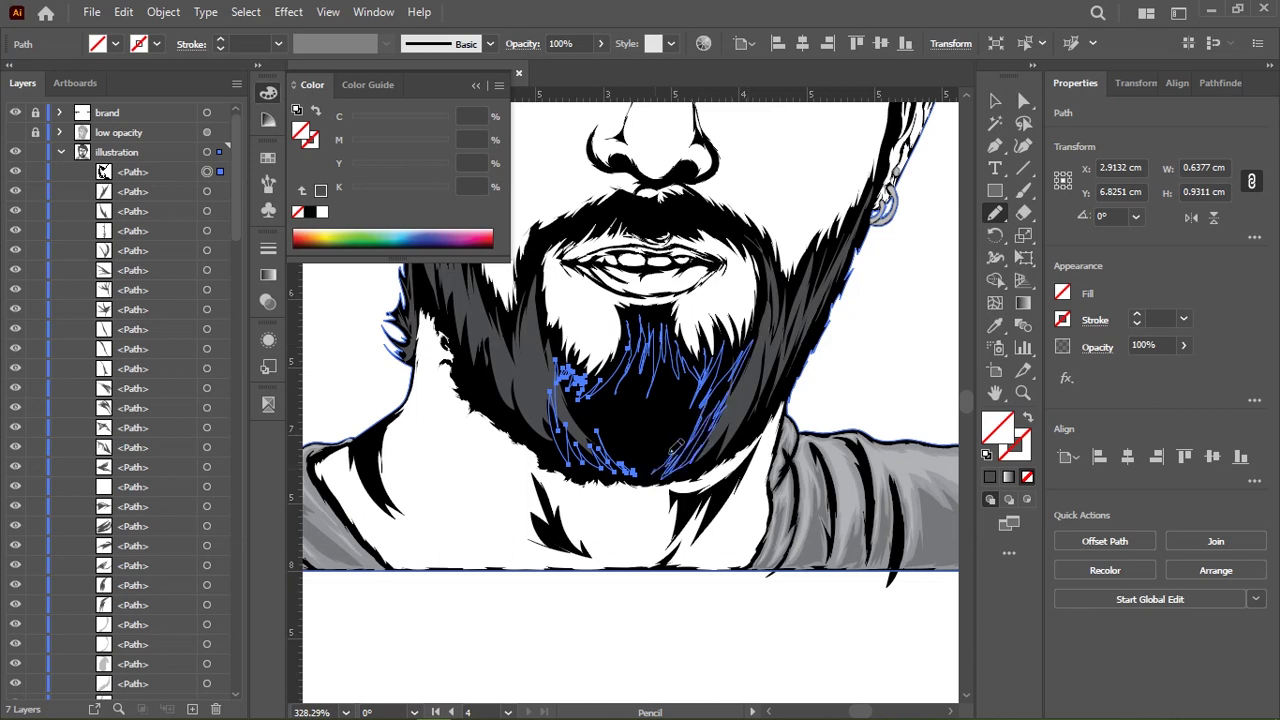
drag(593, 398, 582, 400)
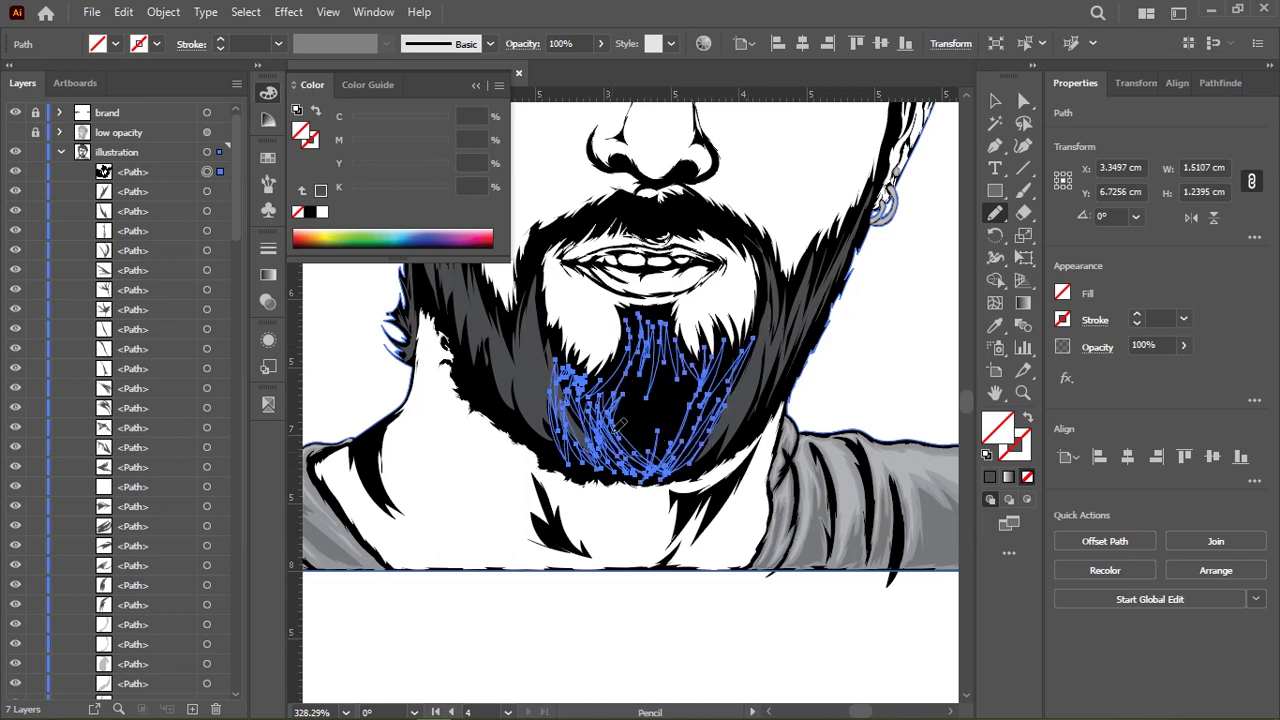
Draw shading strands across the left and right sides of the moustache
key(ctrl+shift+a)
scroll(620, 430, down, 3)
scroll(620, 430, up, 4)
drag(530, 505, 681, 350)
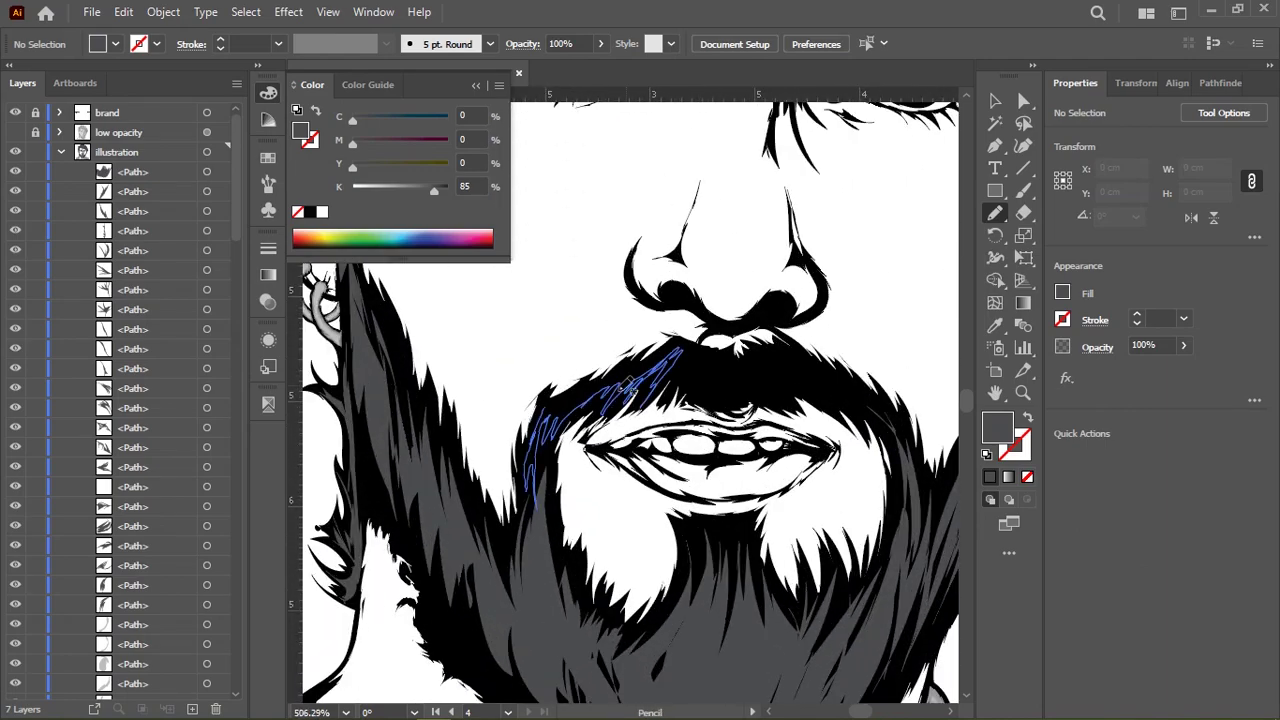
drag(937, 479, 817, 499)
drag(635, 385, 712, 418)
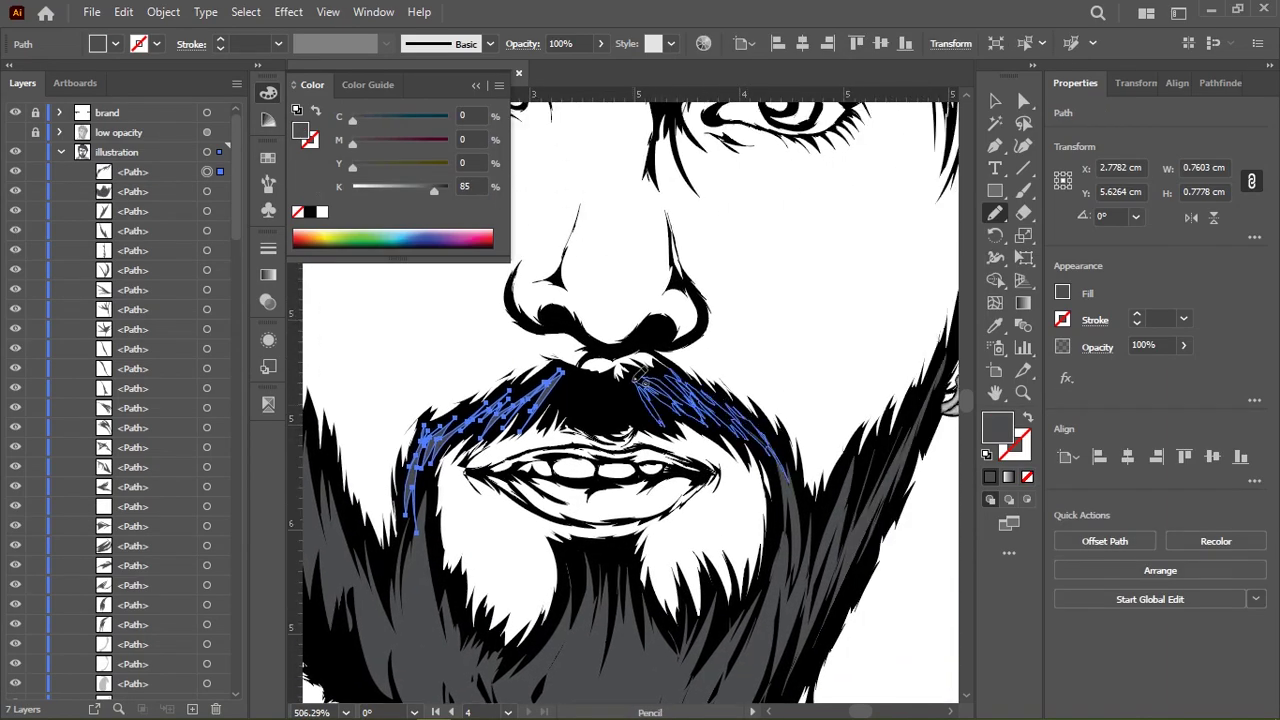
scroll(638, 375, down, 2)
key(ctrl+shift+a)
scroll(771, 349, down, 4)
scroll(670, 418, up, 6)
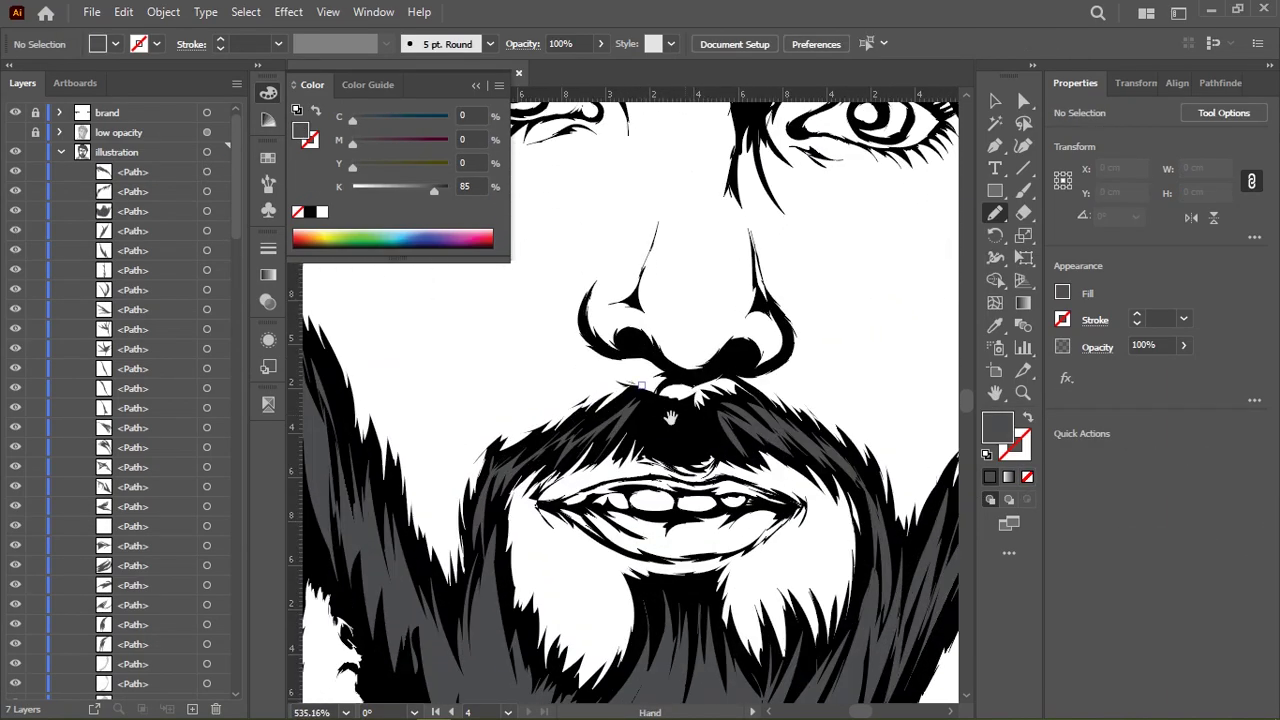
drag(670, 418, 615, 410)
Draw a long strand down the left beard edge, then set the fill to 90% K
key(ctrl+shift+a)
scroll(640, 420, down, 4)
scroll(548, 297, up, 3)
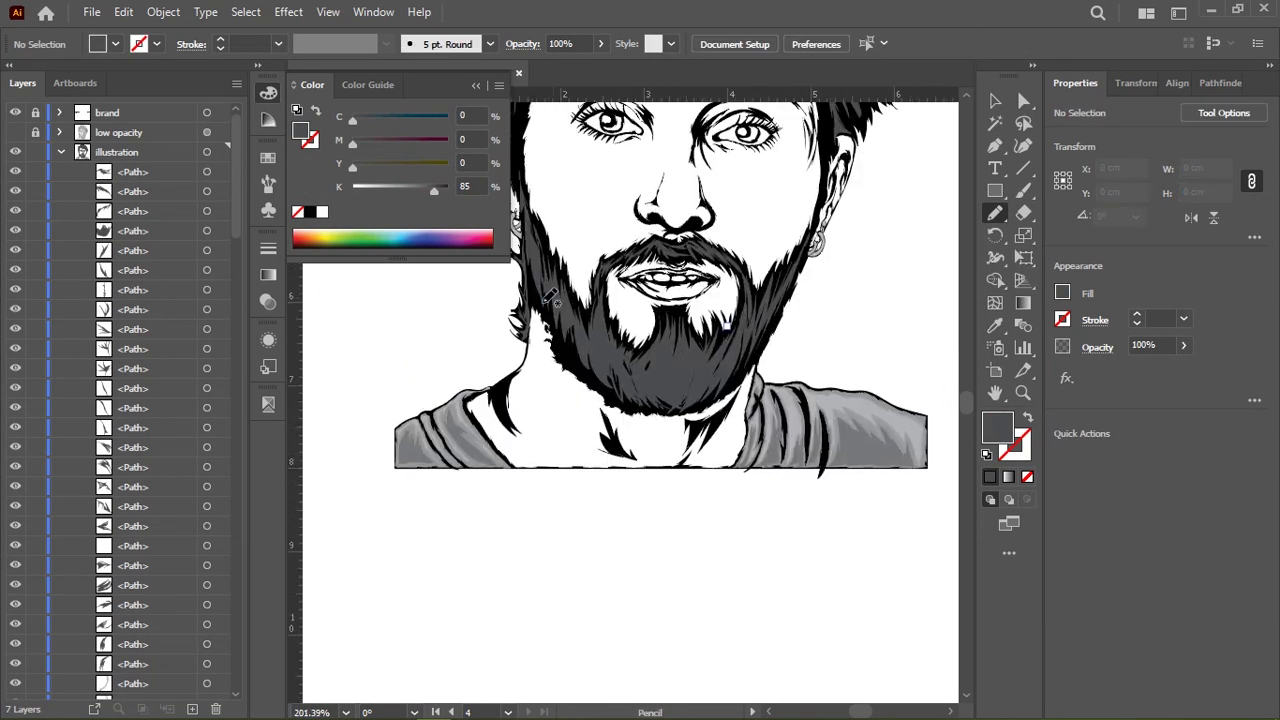
drag(549, 296, 652, 394)
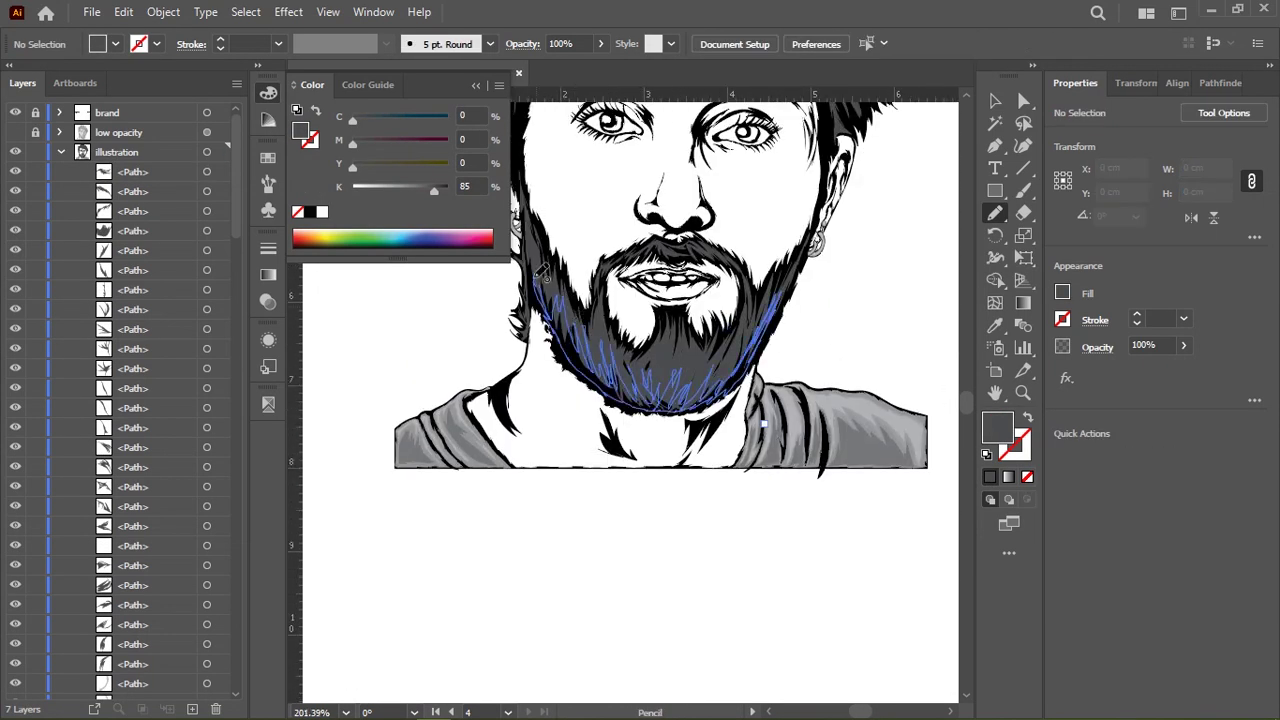
drag(542, 272, 538, 278)
scroll(385, 324, down, 4)
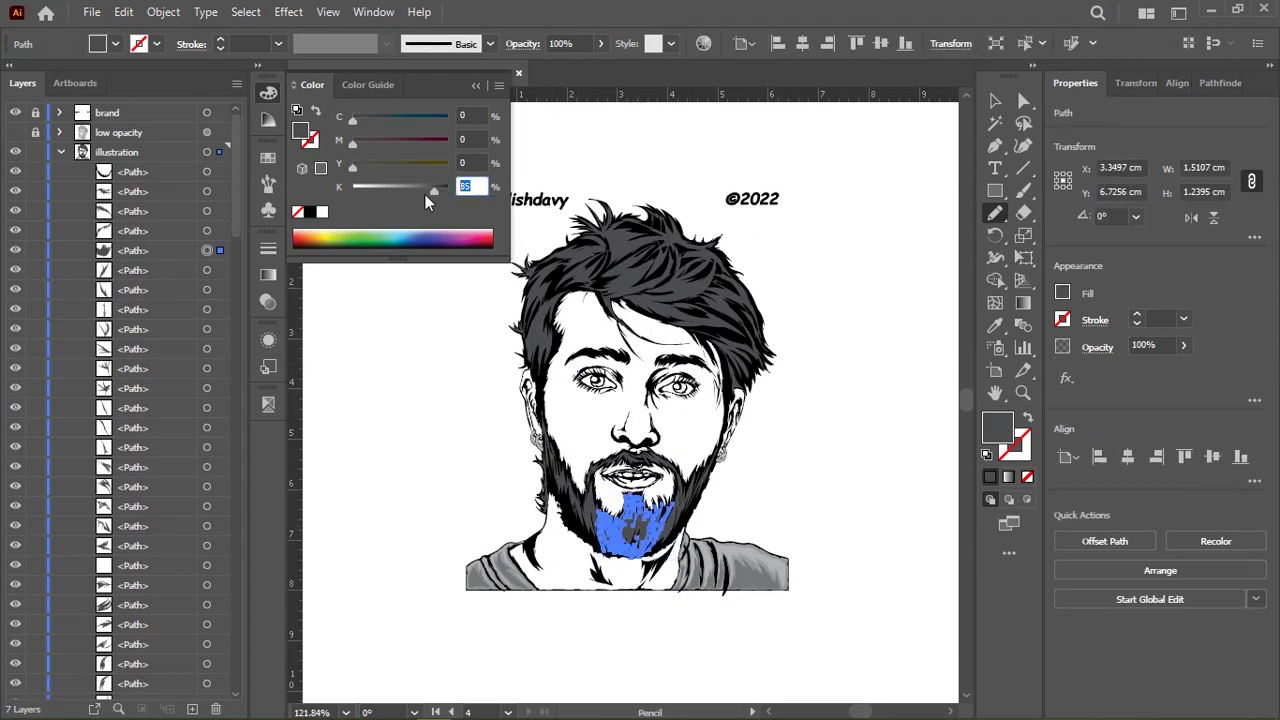
text(90)
key(Return)
Pencil 70% K highlight strands across the spiky crown, front hair and the lock beside the ear
key(i)
scroll(592, 515, up, 4)
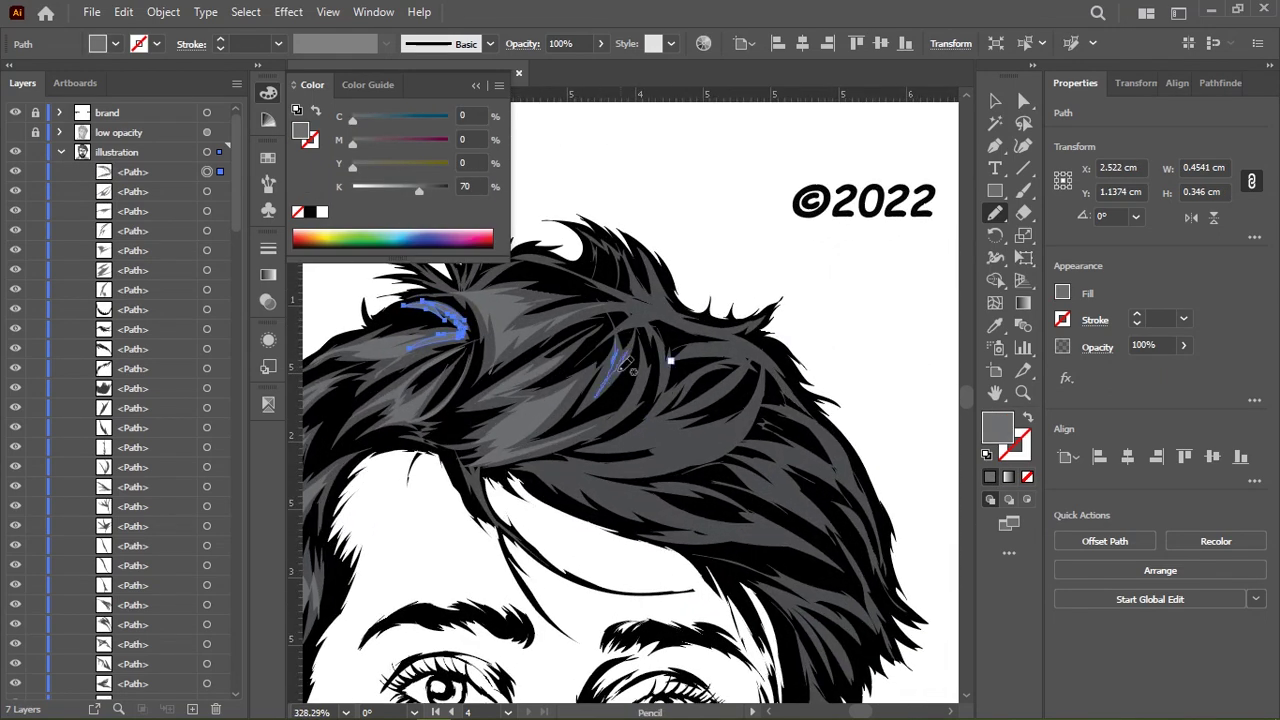
drag(806, 310, 727, 362)
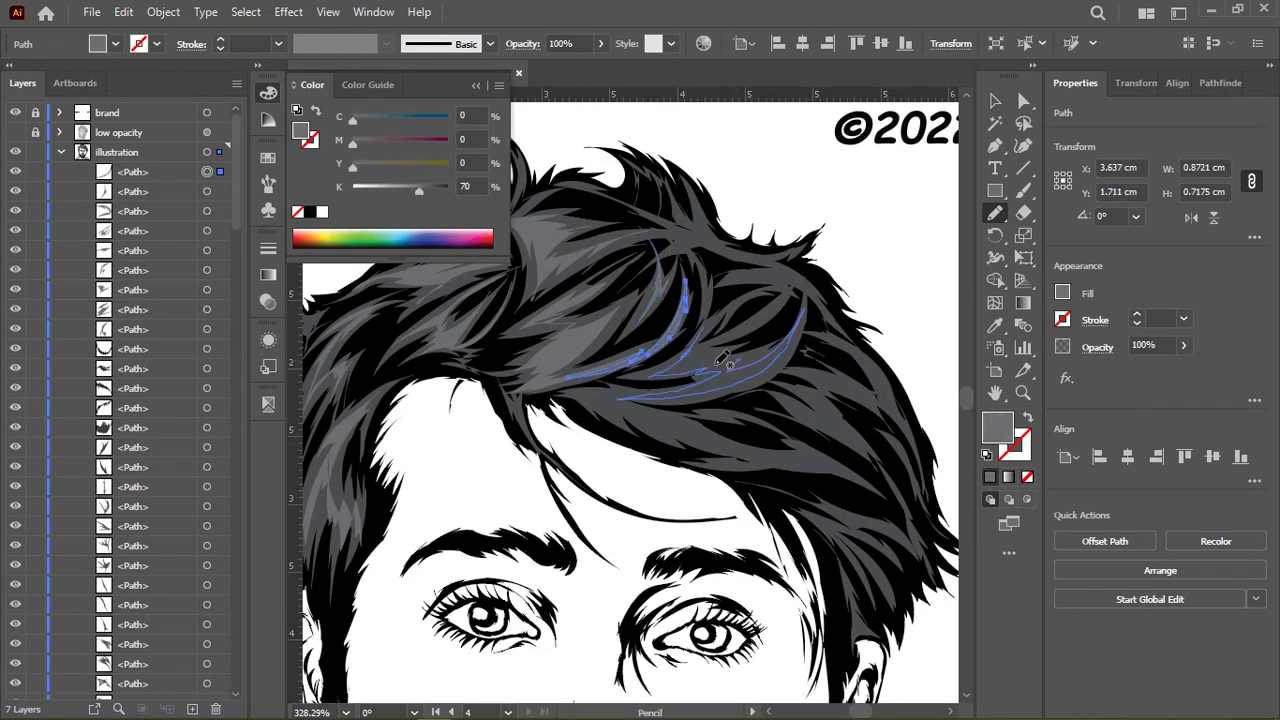
drag(715, 305, 613, 400)
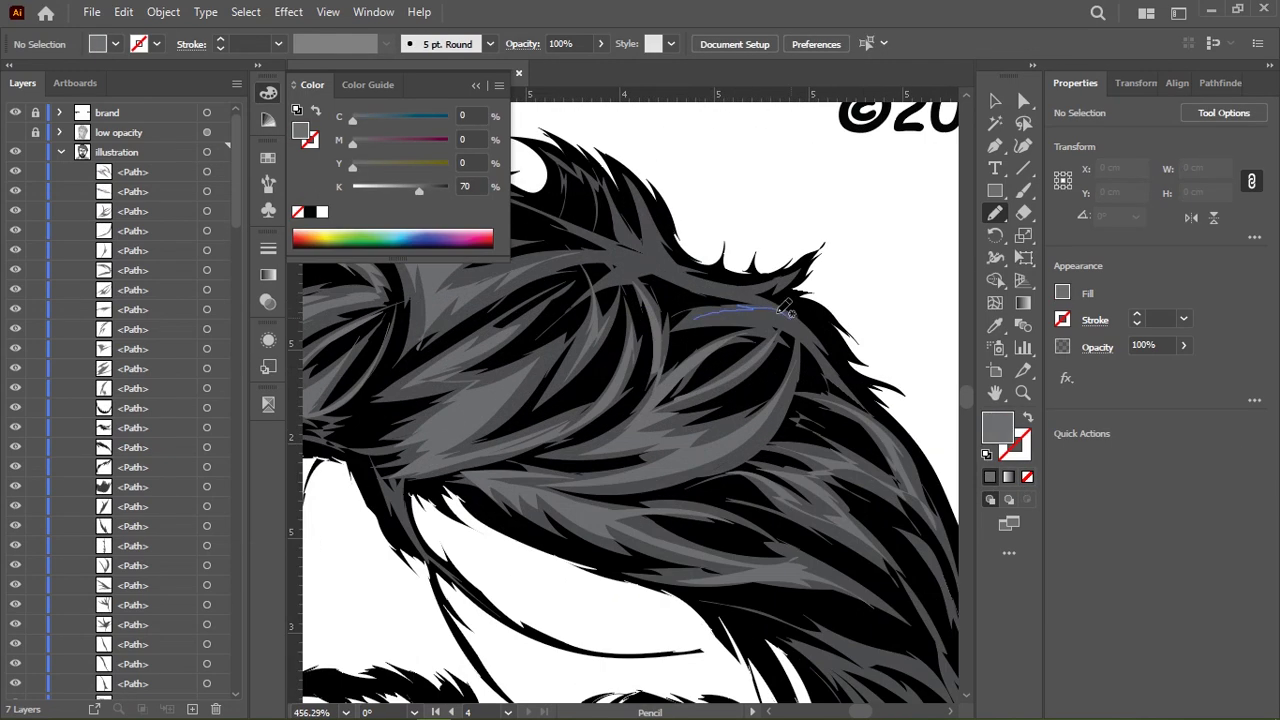
drag(703, 312, 692, 318)
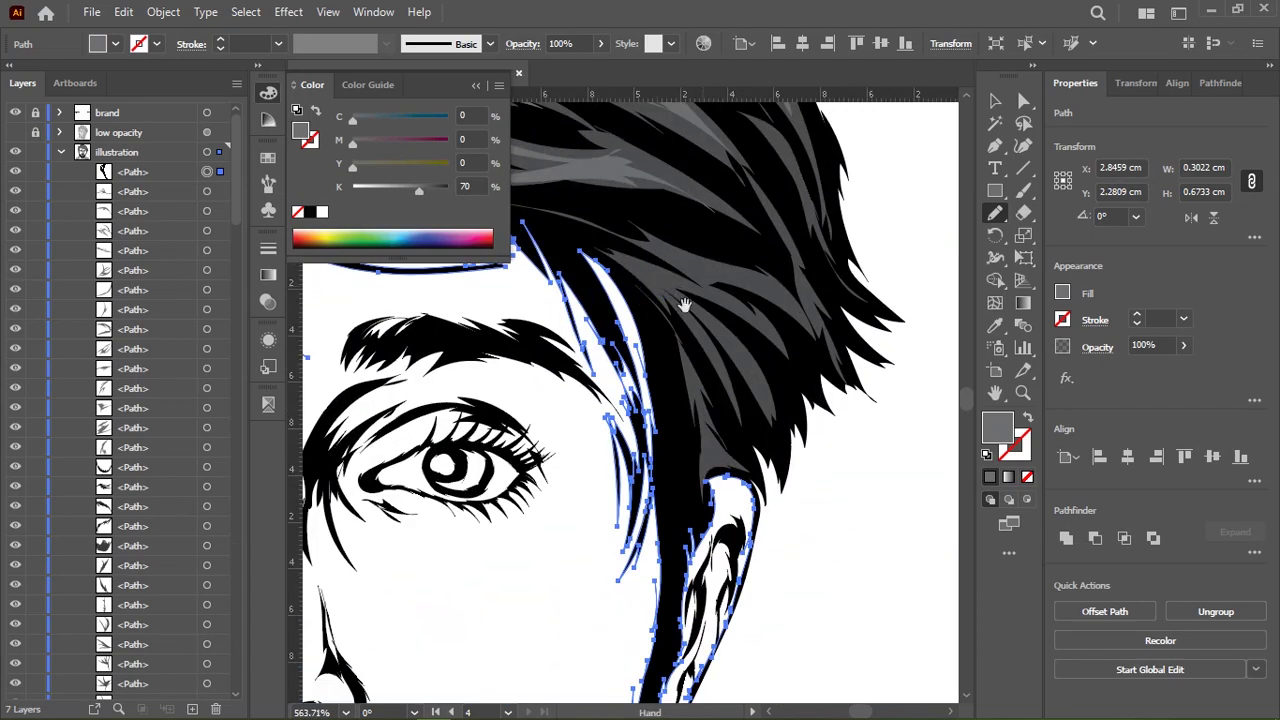
drag(752, 352, 764, 358)
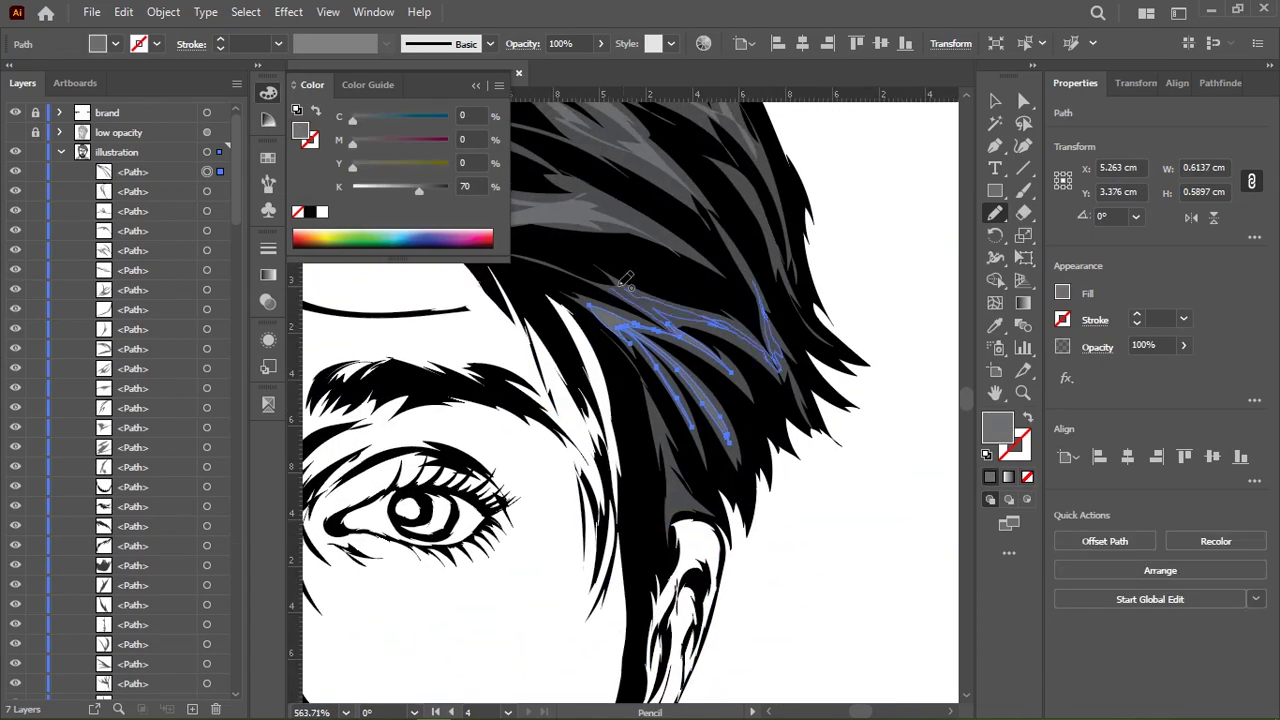
drag(612, 160, 648, 325)
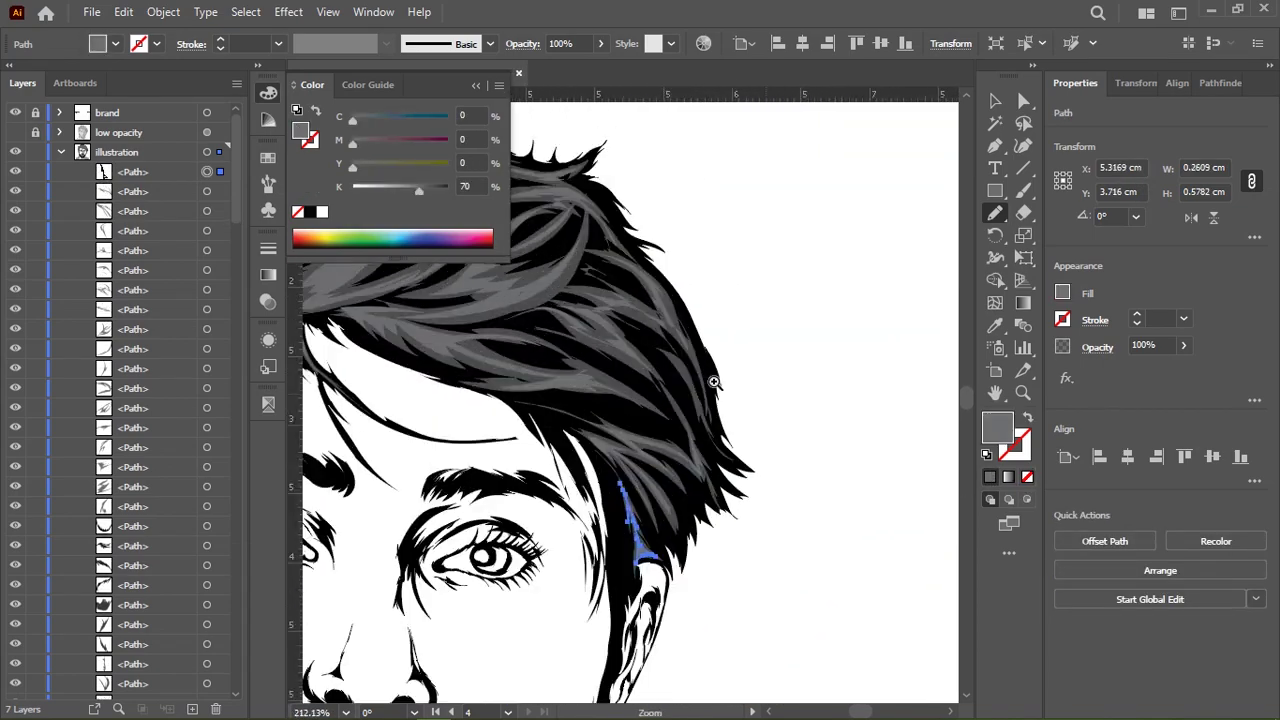
drag(713, 381, 745, 381)
drag(625, 305, 725, 470)
scroll(670, 400, down, 5)
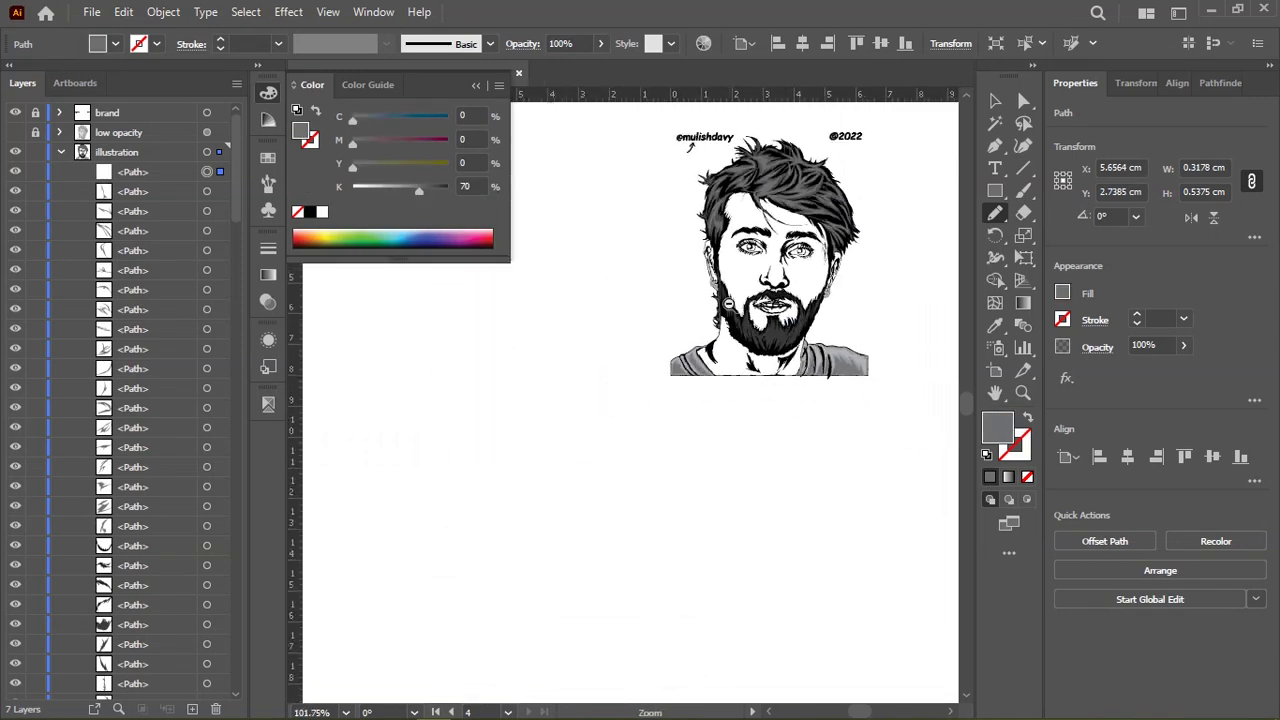
Select the black background silhouette behind the portrait and delete it
click(995, 101)
click(770, 390)
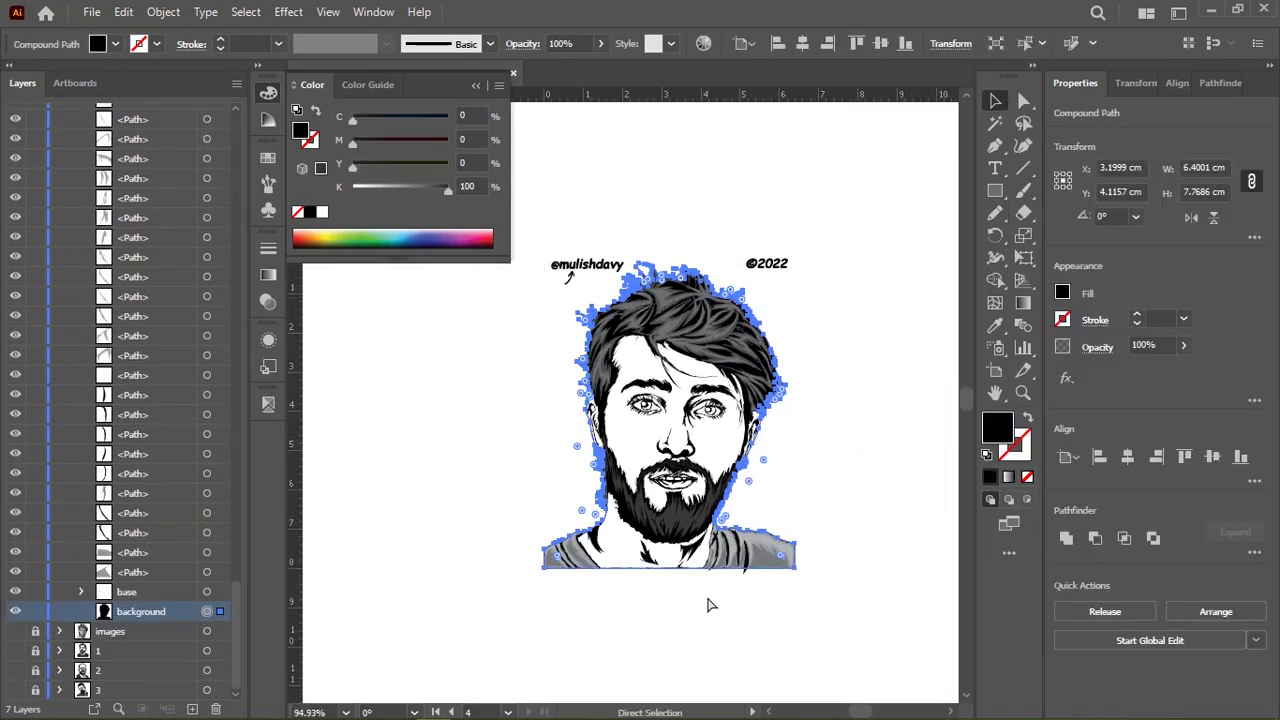
key(ctrl+shift+bracketright)
key(Delete)
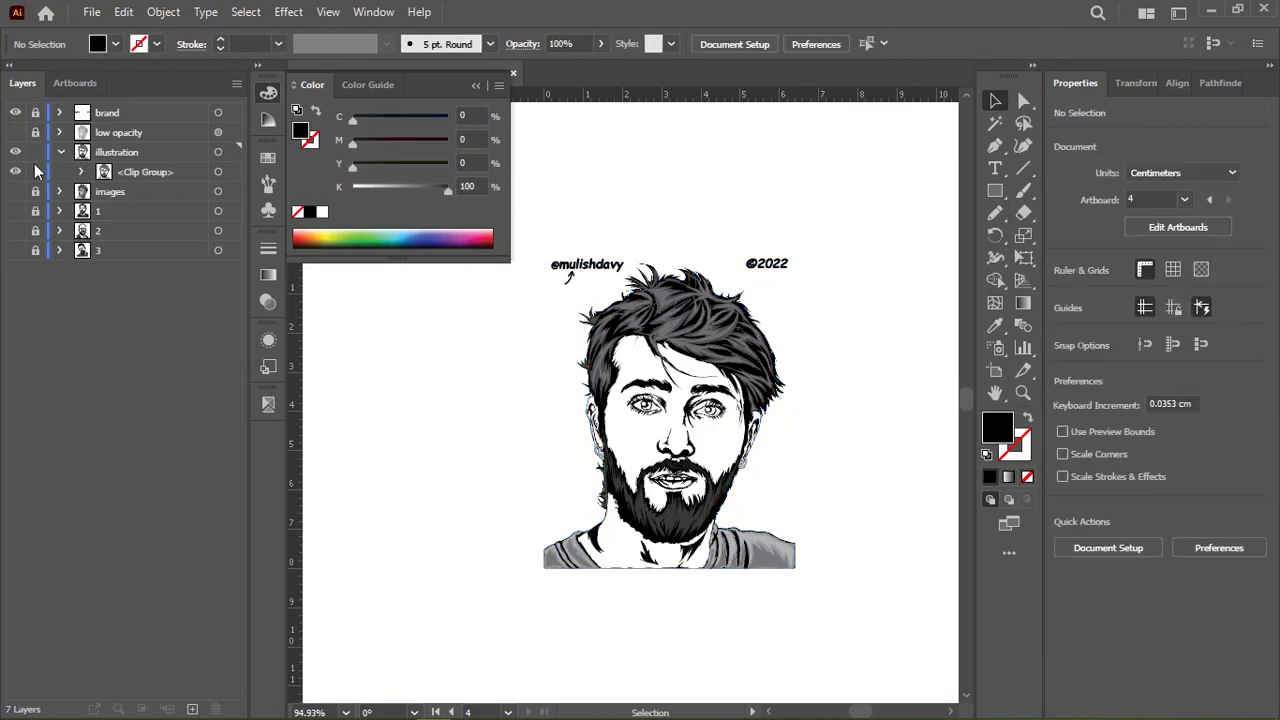
Toggle the drawing over the reference photo to compare, then move layer 4 to the bottom
click(15, 191)
click(15, 172)
click(15, 172)
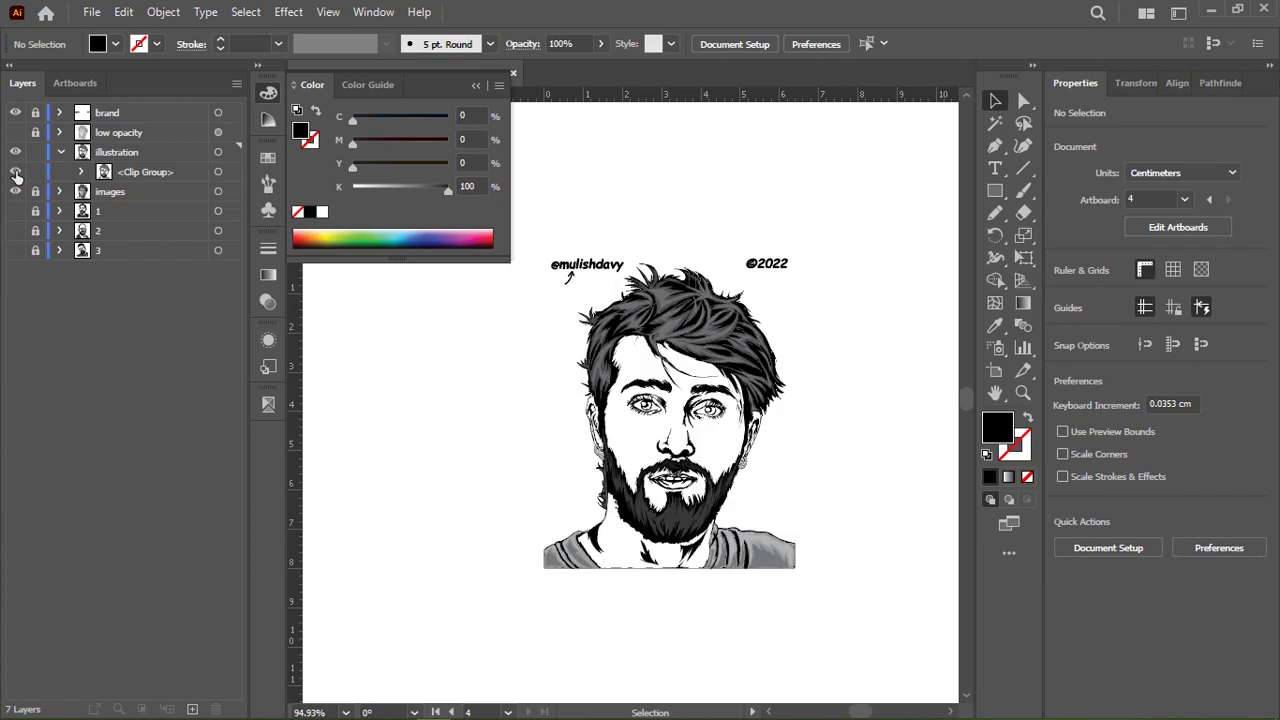
click(15, 172)
click(15, 172)
click(15, 172)
click(15, 172)
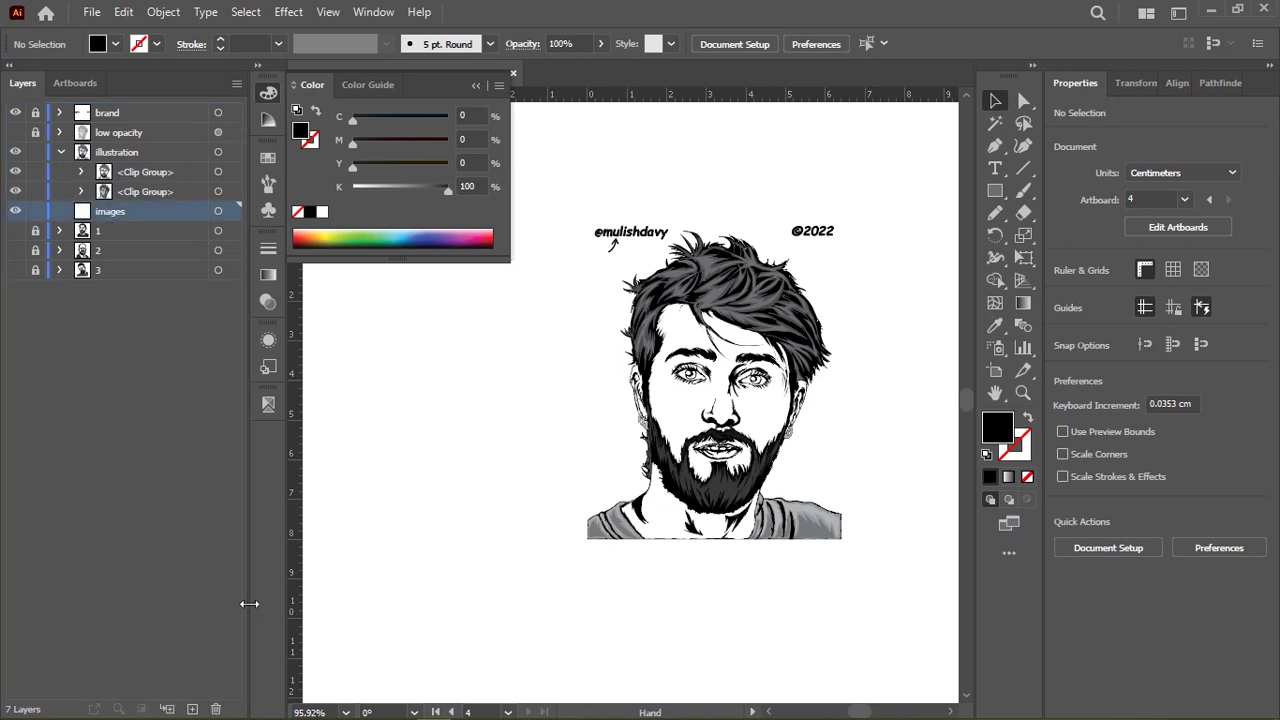
drag(120, 152, 120, 215)
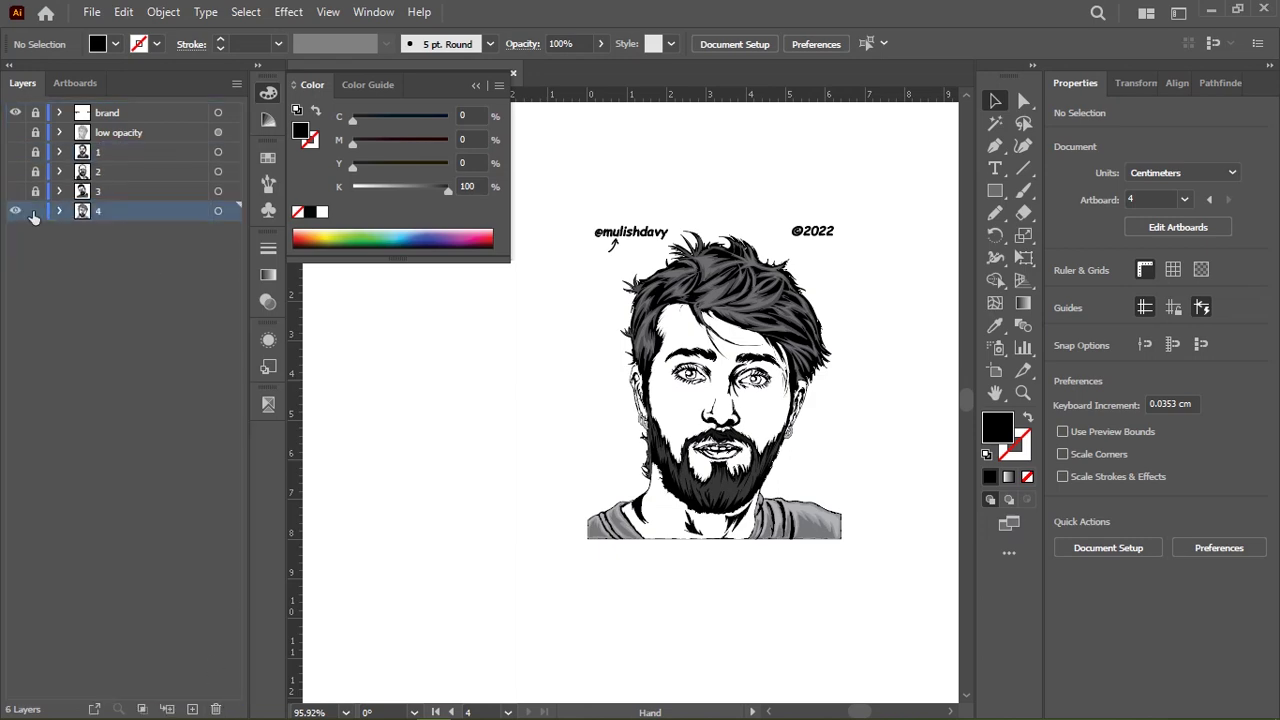
Check the Black, Magenta and Yellow plates in Separations Preview with overprint preview, then disable it
click(268, 403)
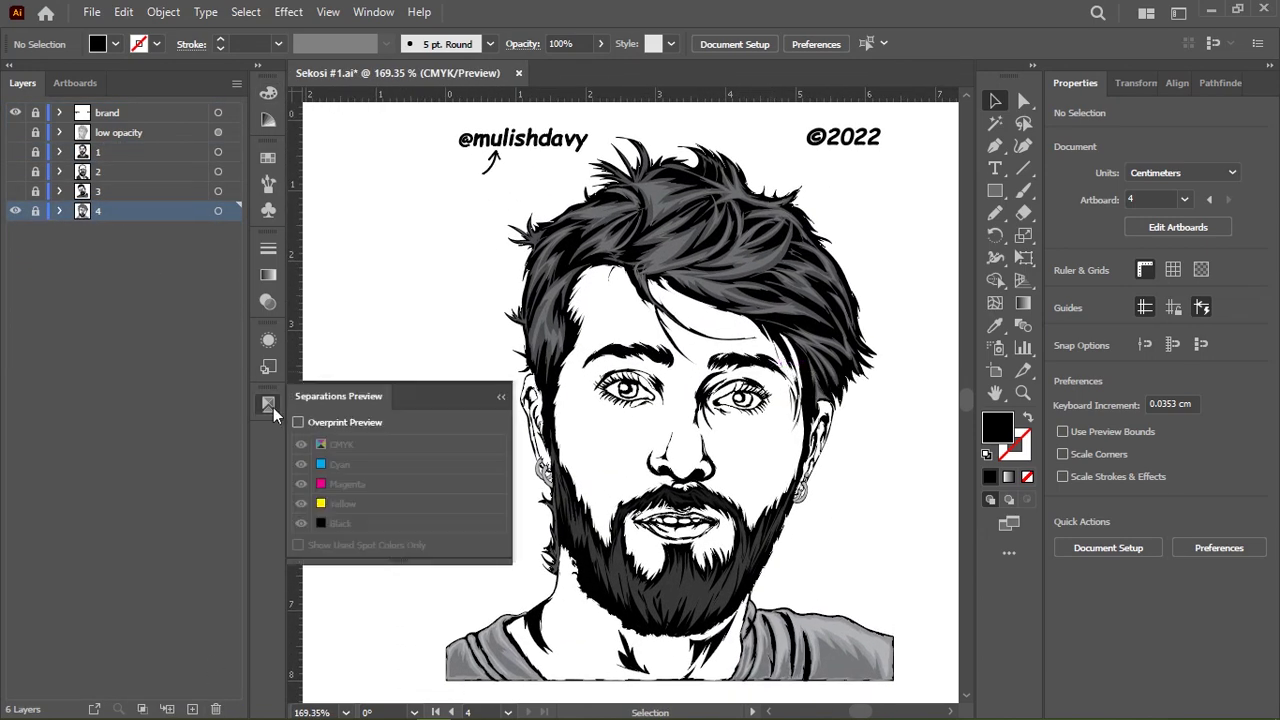
click(298, 422)
click(301, 523)
click(301, 523)
click(301, 503)
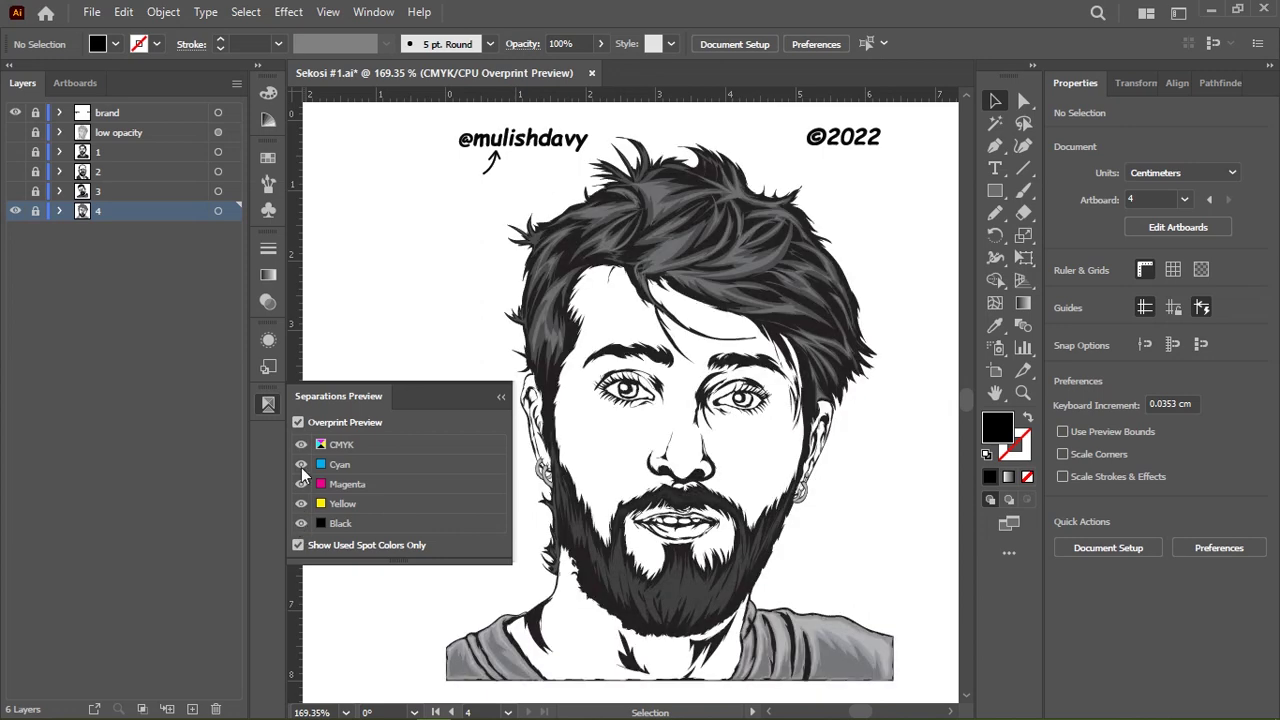
click(301, 484)
click(301, 486)
click(301, 503)
click(298, 422)
Paint a brush circle around the portrait with an arrow pointing left from it
key(b)
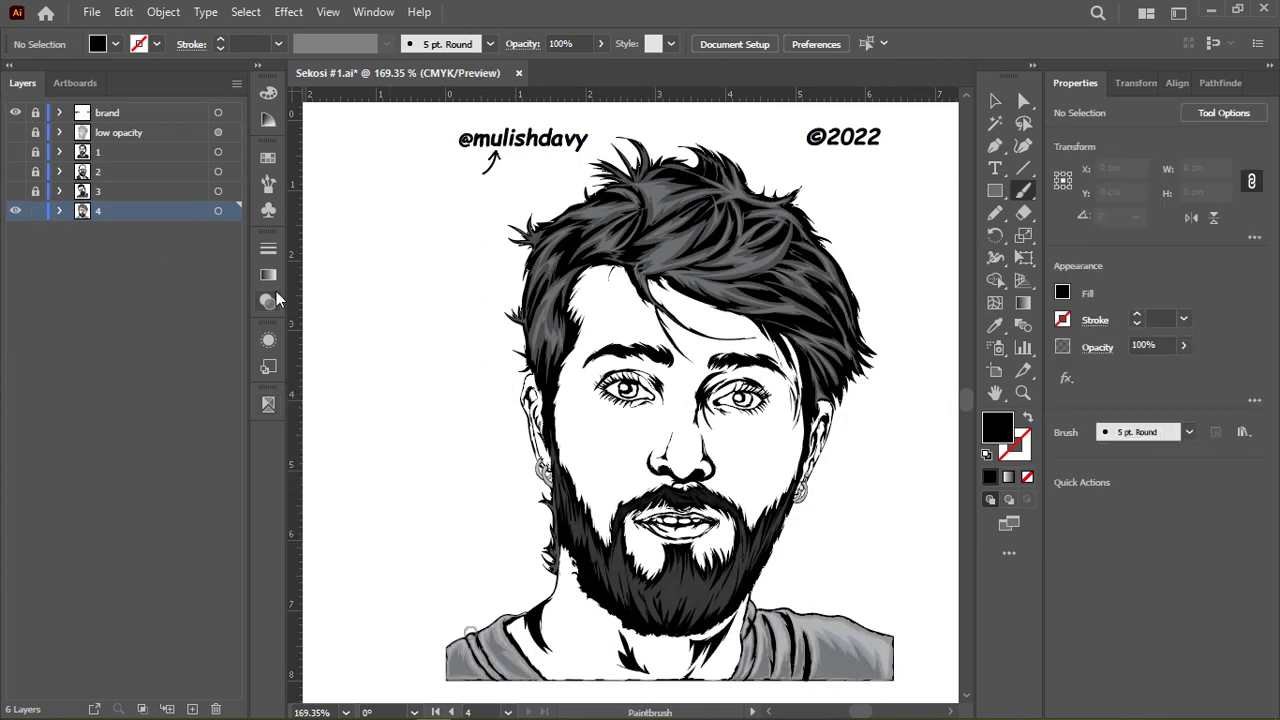
scroll(620, 380, down, 2)
scroll(620, 380, down, 2)
scroll(620, 380, down, 2)
drag(810, 184, 763, 188)
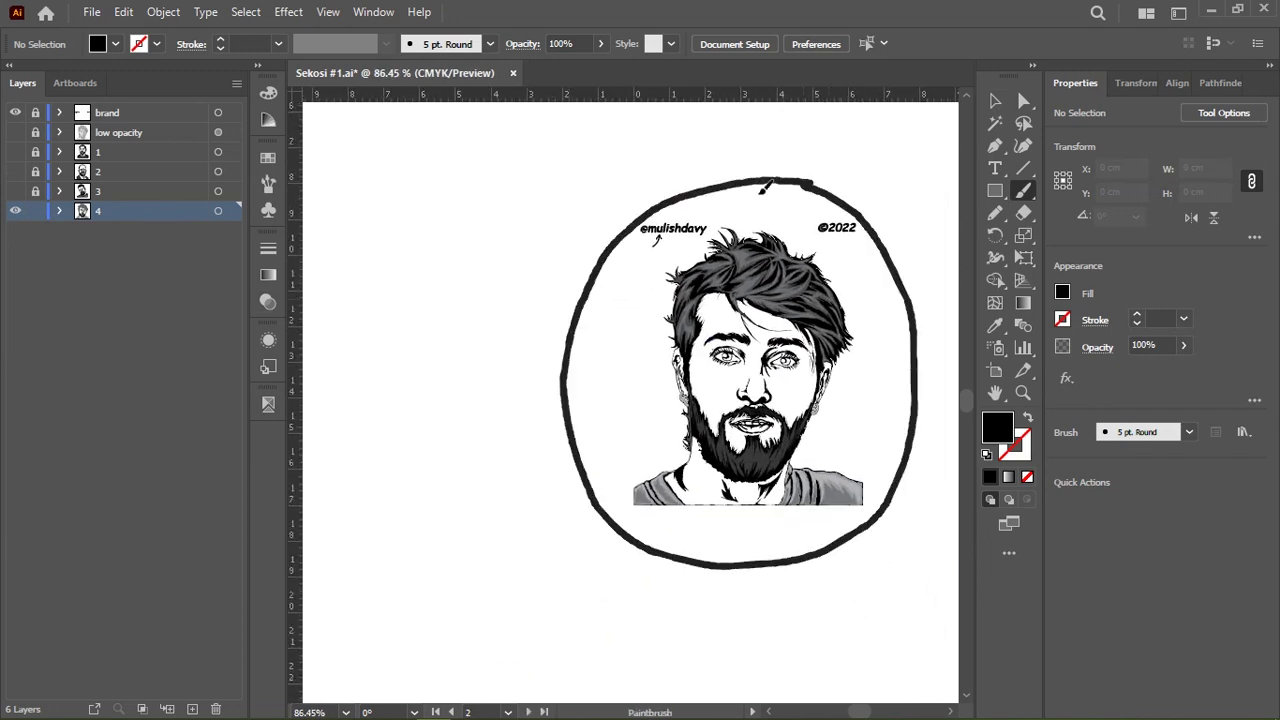
key(shift+x)
mouse_move(777, 294)
mouse_down()
mouse_move(643, 280)
mouse_move(630, 308)
mouse_up()
Hand-letter 'Color check' with a tick beside the arrow and fit the artboard in the window
drag(403, 235, 471, 289)
mouse_move(372, 280)
mouse_down()
mouse_move(466, 286)
mouse_move(519, 344)
mouse_move(590, 265)
mouse_up()
drag(545, 210, 600, 250)
mouse_move(578, 245)
mouse_down()
mouse_move(618, 250)
mouse_move(640, 215)
mouse_up()
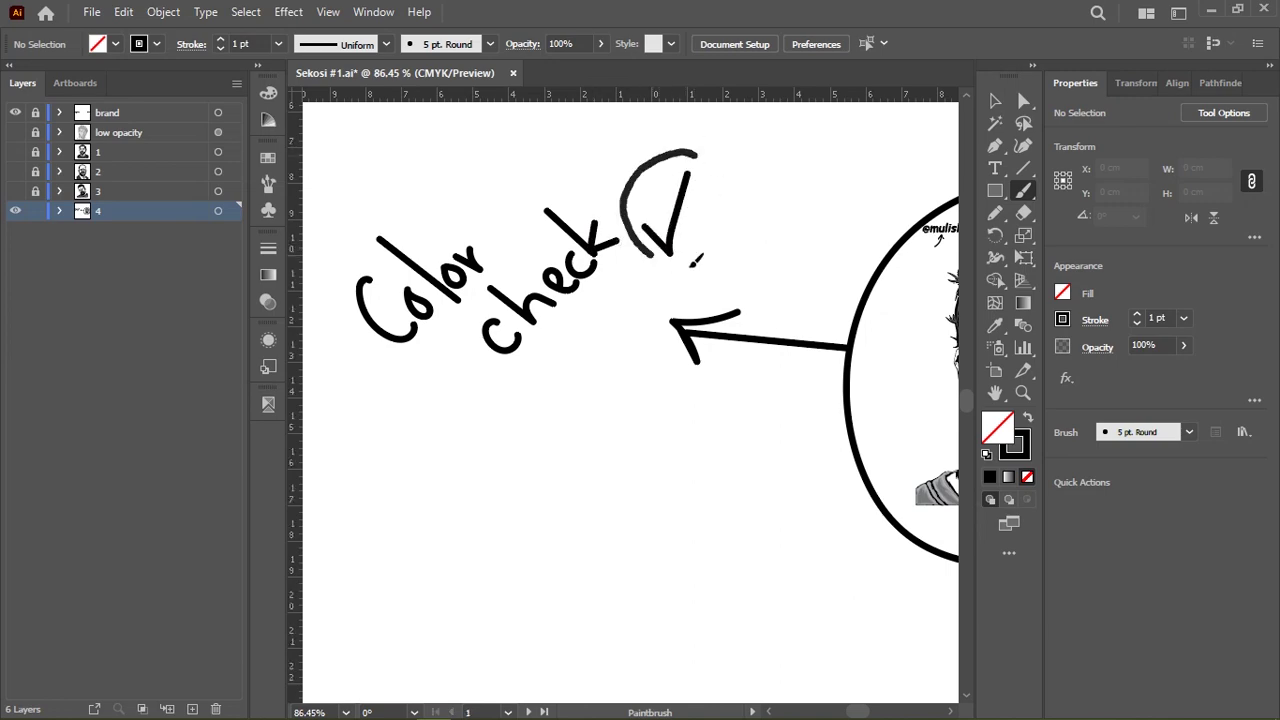
scroll(650, 250, down, 2)
key(ctrl+0)
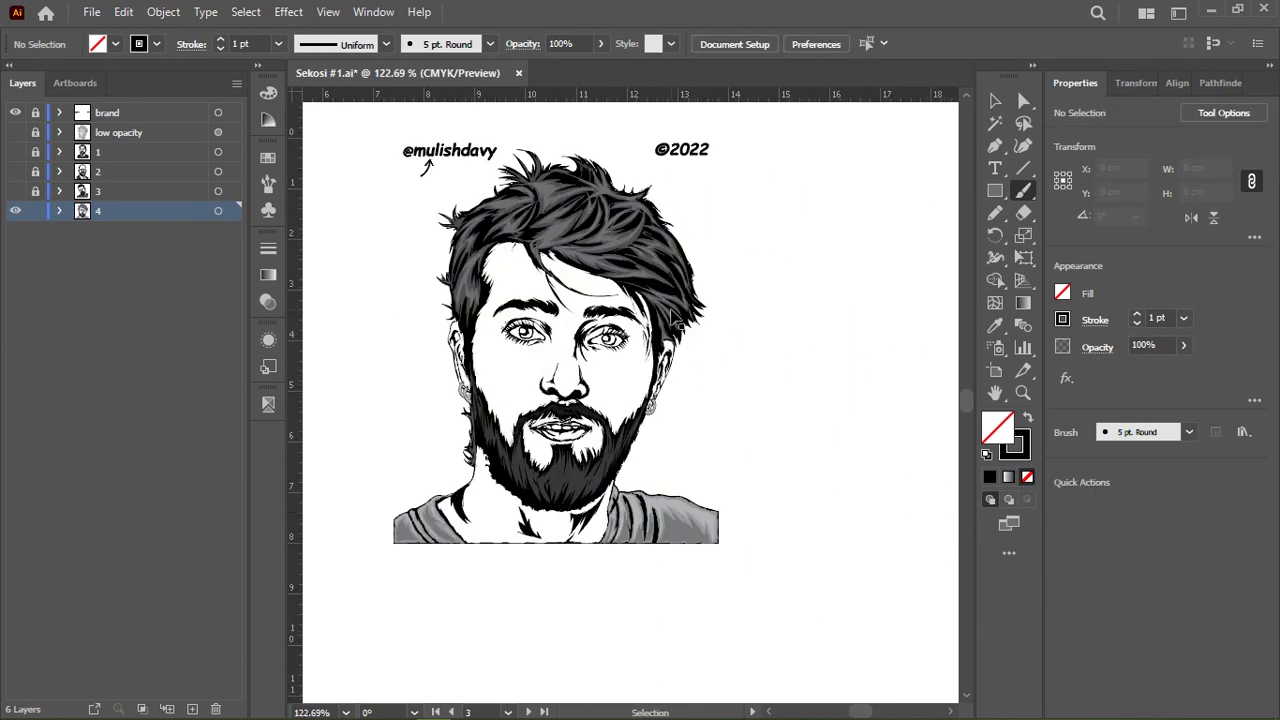
Save the finished portrait as Sekosi #1.ai
key(v)
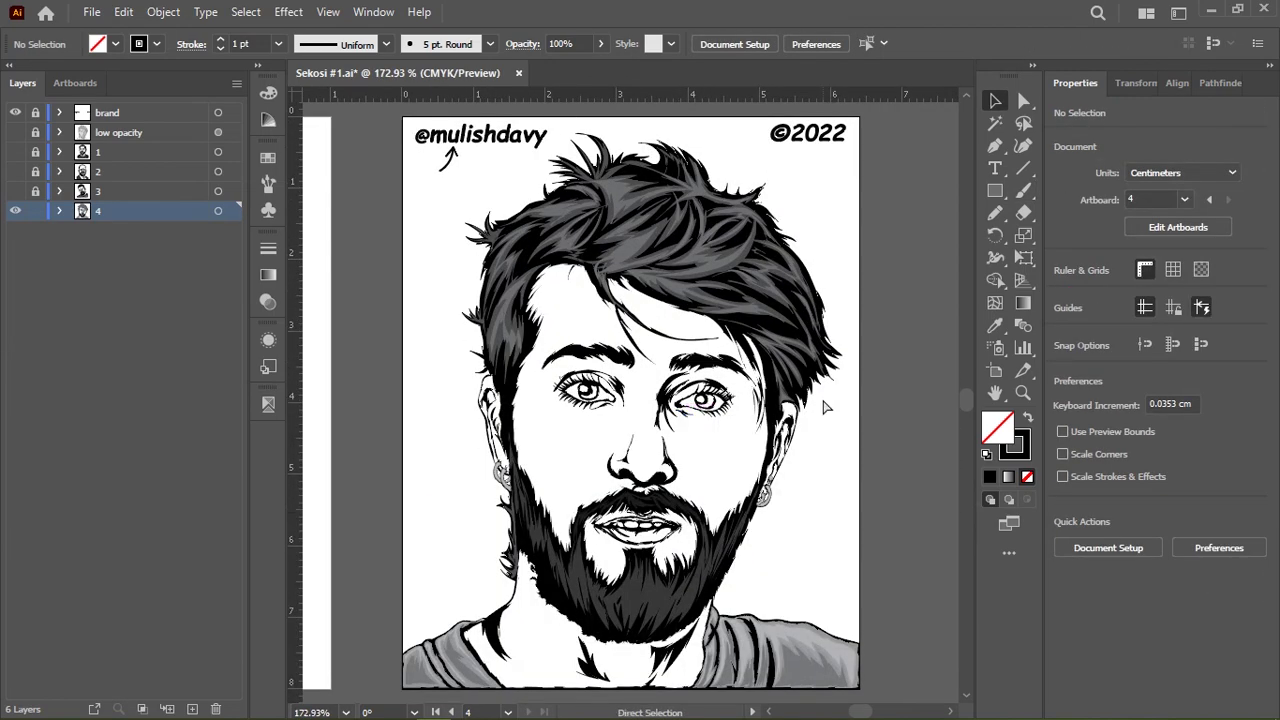
key(ctrl+s)
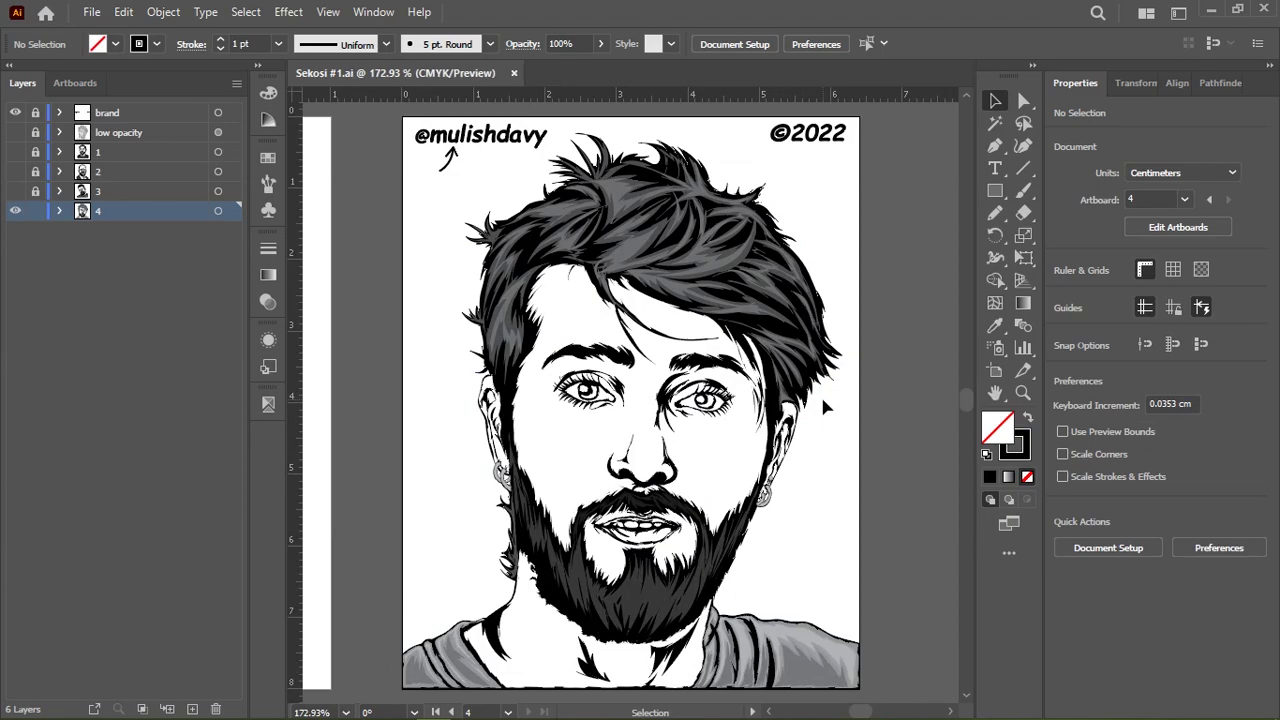